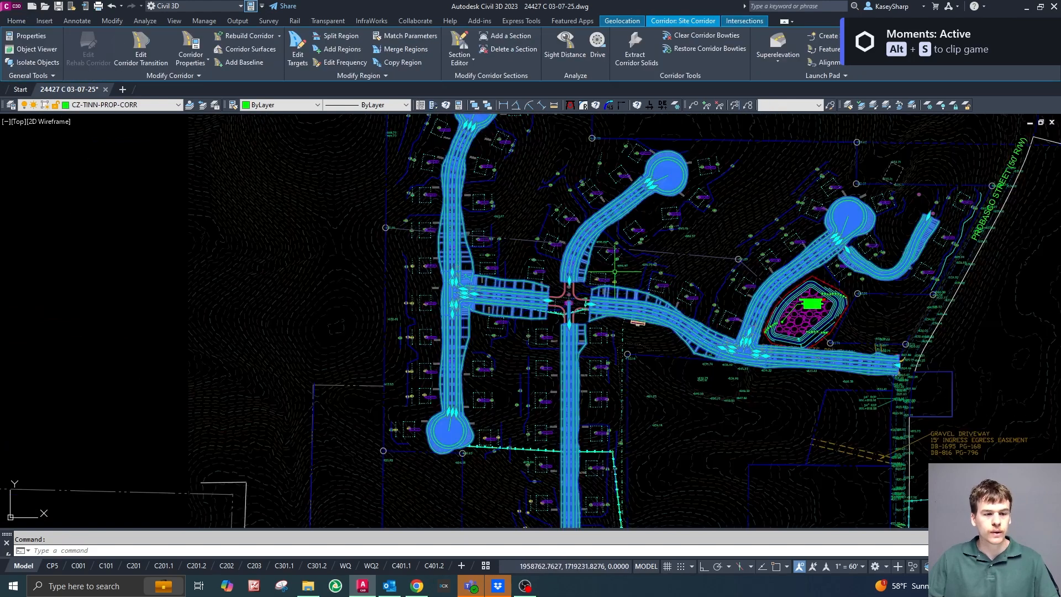
Examine the corridor gap at the four-way road crossing near the 870 contour label, and clear the corridor selection.
{"action": "scroll", "coordinate": [594, 304], "scroll_direction": "down", "scroll_amount": 2}
{"action": "scroll", "coordinate": [641, 357], "scroll_direction": "up", "scroll_amount": 2}
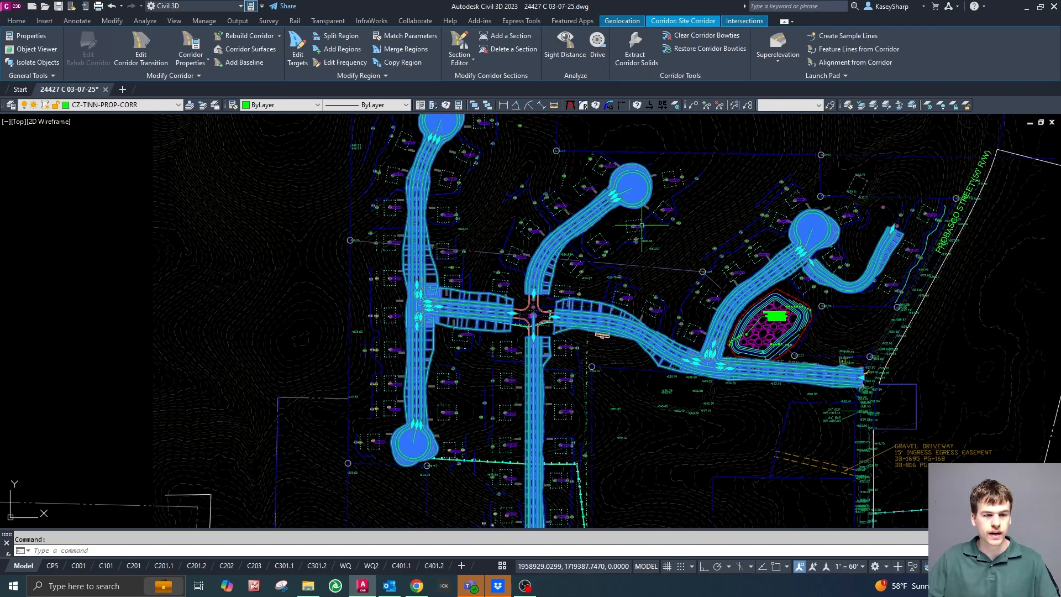
{"action": "scroll", "coordinate": [518, 314], "scroll_direction": "up", "scroll_amount": 3}
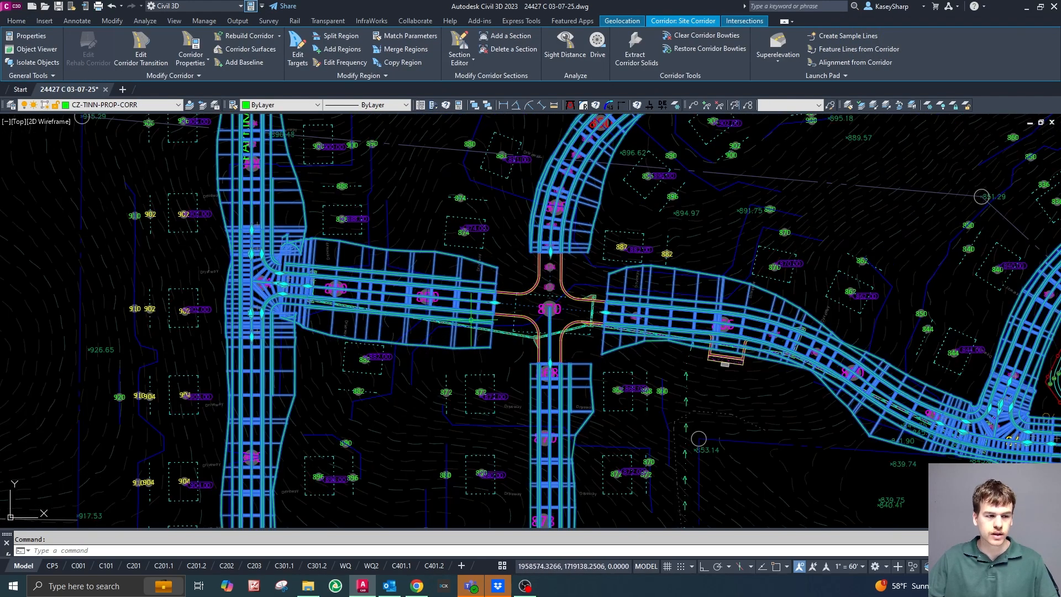
{"action": "scroll", "coordinate": [269, 288], "scroll_direction": "down", "scroll_amount": 3}
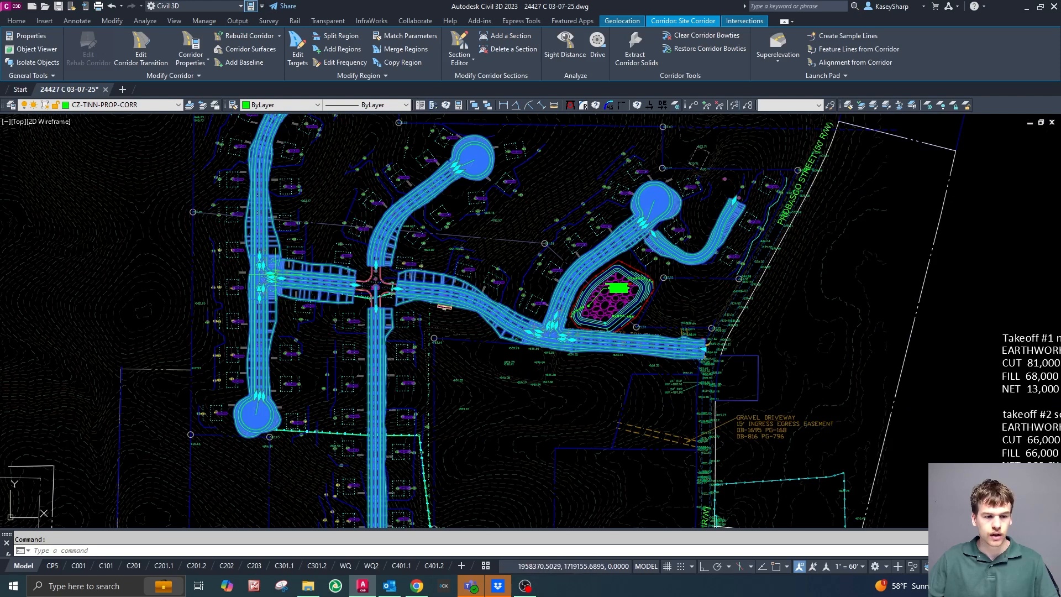
{"action": "scroll", "coordinate": [344, 288], "scroll_direction": "up", "scroll_amount": 5}
{"action": "scroll", "coordinate": [352, 287], "scroll_direction": "down", "scroll_amount": 3}
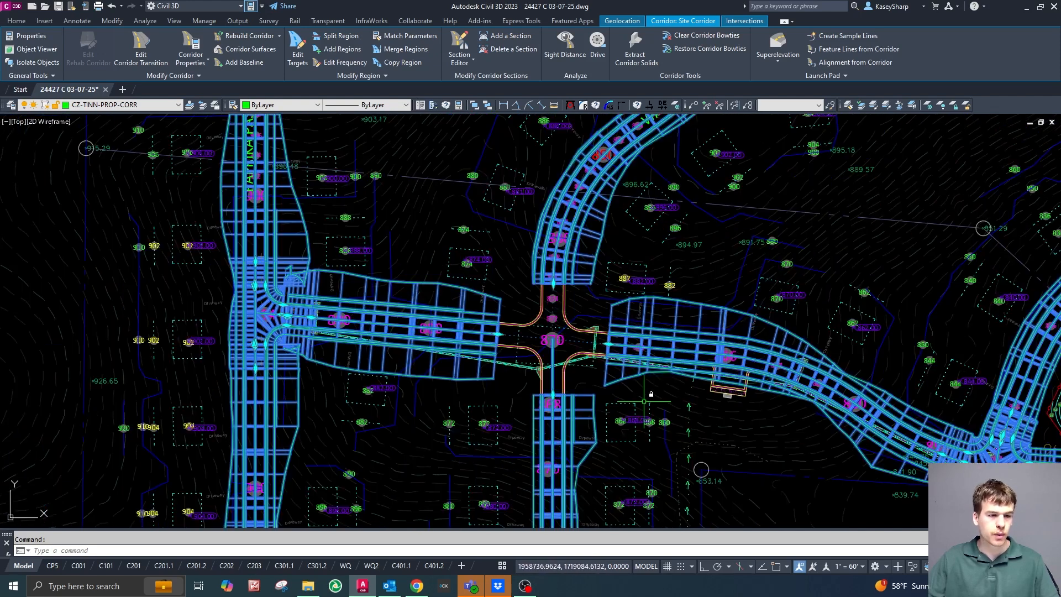
{"action": "scroll", "coordinate": [503, 348], "scroll_direction": "up", "scroll_amount": 3}
{"action": "scroll", "coordinate": [564, 376], "scroll_direction": "up", "scroll_amount": 2}
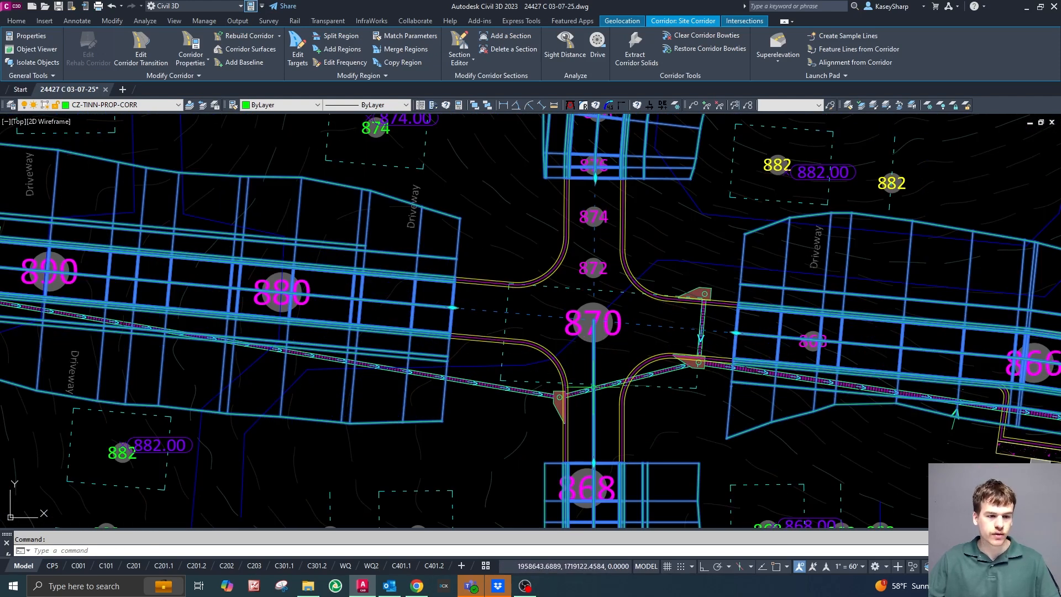
{"action": "key", "text": "Escape"}
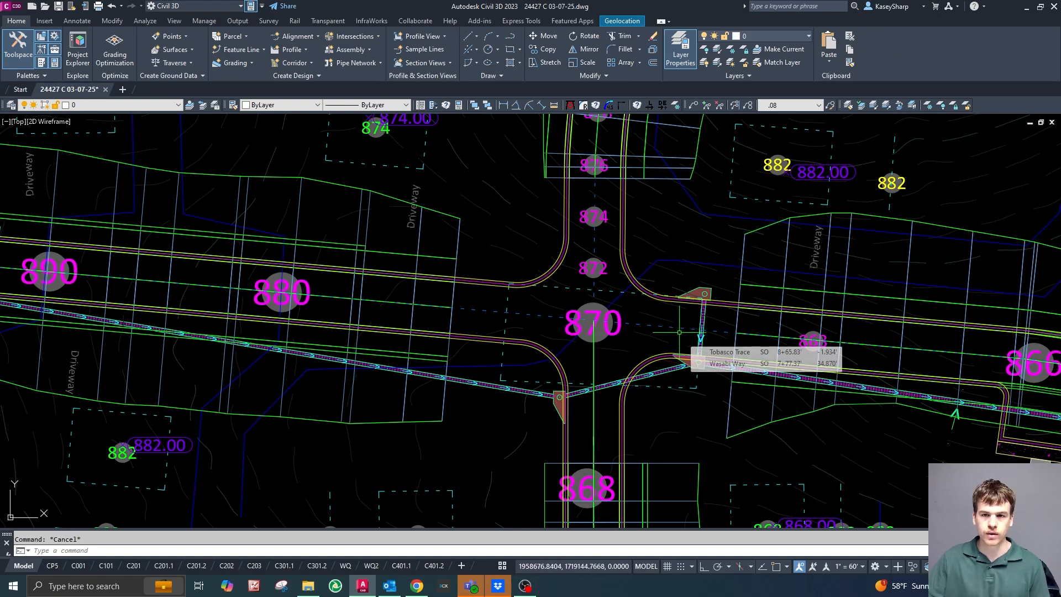
Start Create Intersection and pick the crossing of the two road centerlines at the 870 label as the intersection point.
{"action": "mouse_move", "coordinate": [521, 274]}
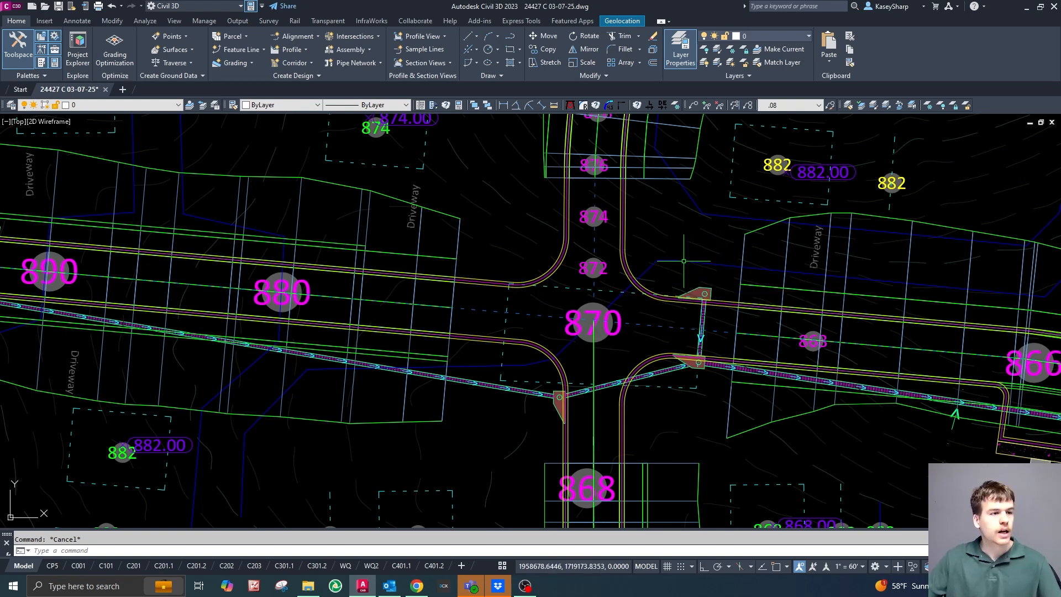
{"action": "left_click", "coordinate": [374, 38]}
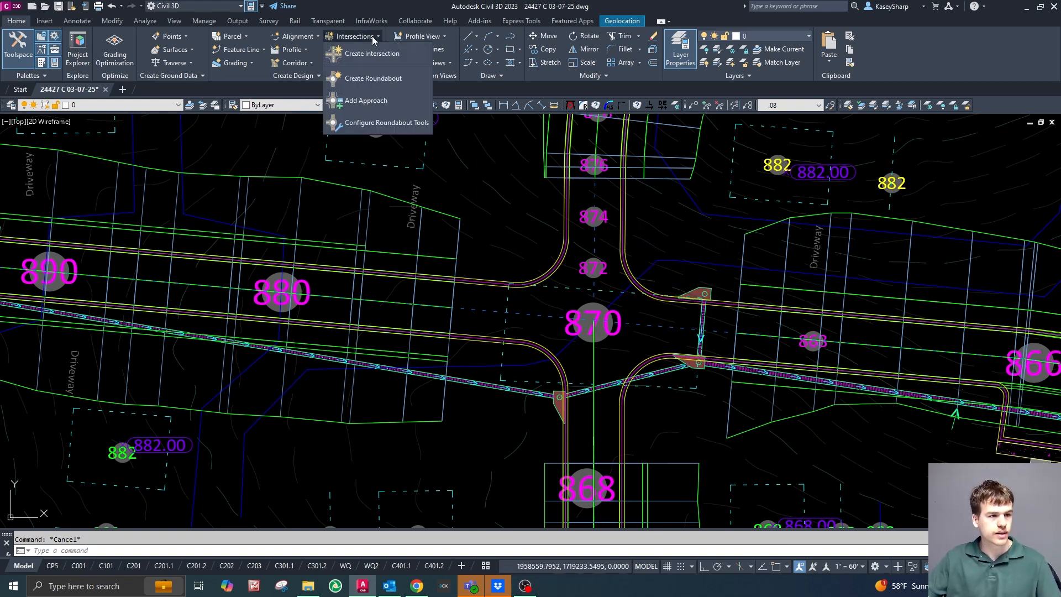
{"action": "left_click", "coordinate": [369, 53]}
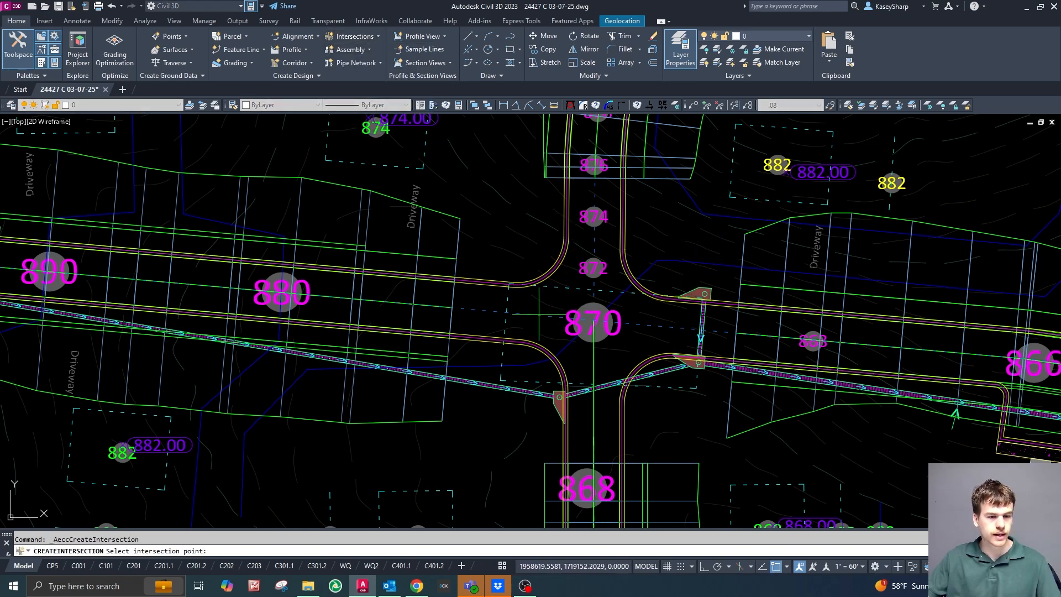
{"action": "scroll", "coordinate": [594, 325], "scroll_direction": "up", "scroll_amount": 5}
{"action": "scroll", "coordinate": [605, 331], "scroll_direction": "down", "scroll_amount": 2}
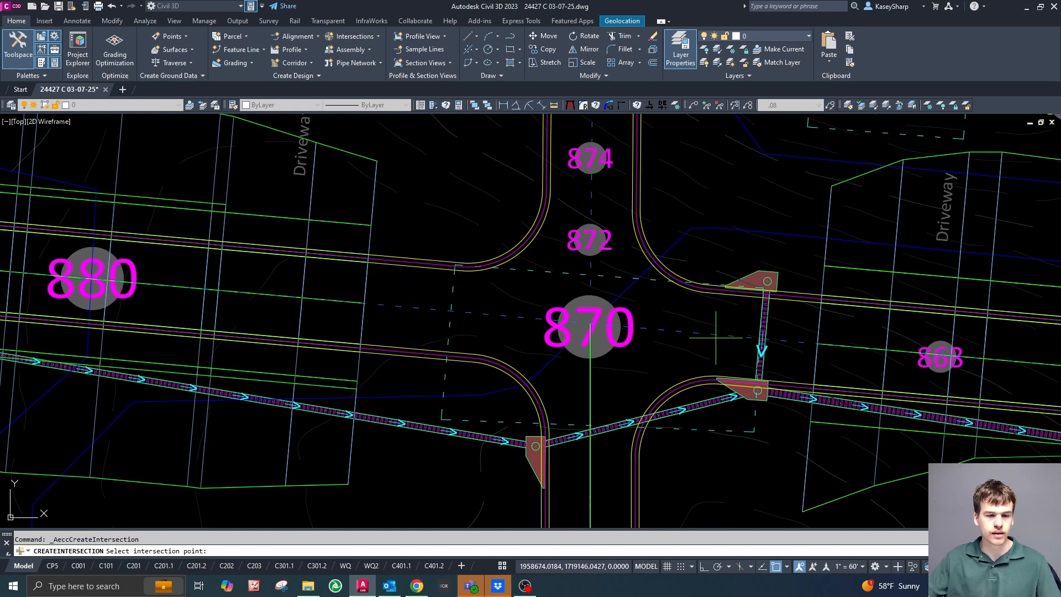
{"action": "scroll", "coordinate": [588, 277], "scroll_direction": "down", "scroll_amount": 2}
{"action": "scroll", "coordinate": [588, 277], "scroll_direction": "down", "scroll_amount": 2}
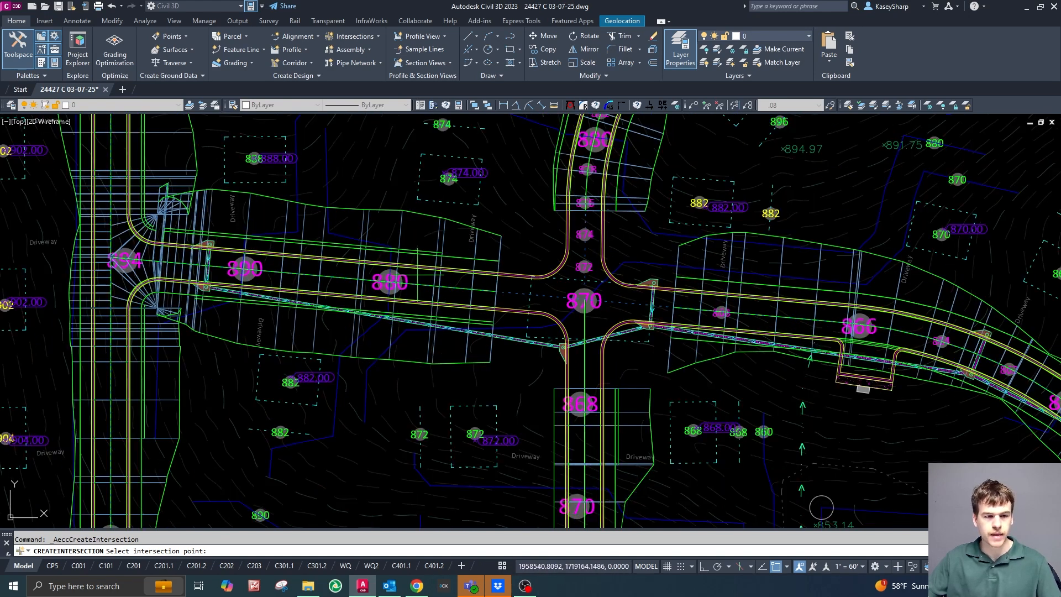
{"action": "scroll", "coordinate": [563, 406], "scroll_direction": "down", "scroll_amount": 2}
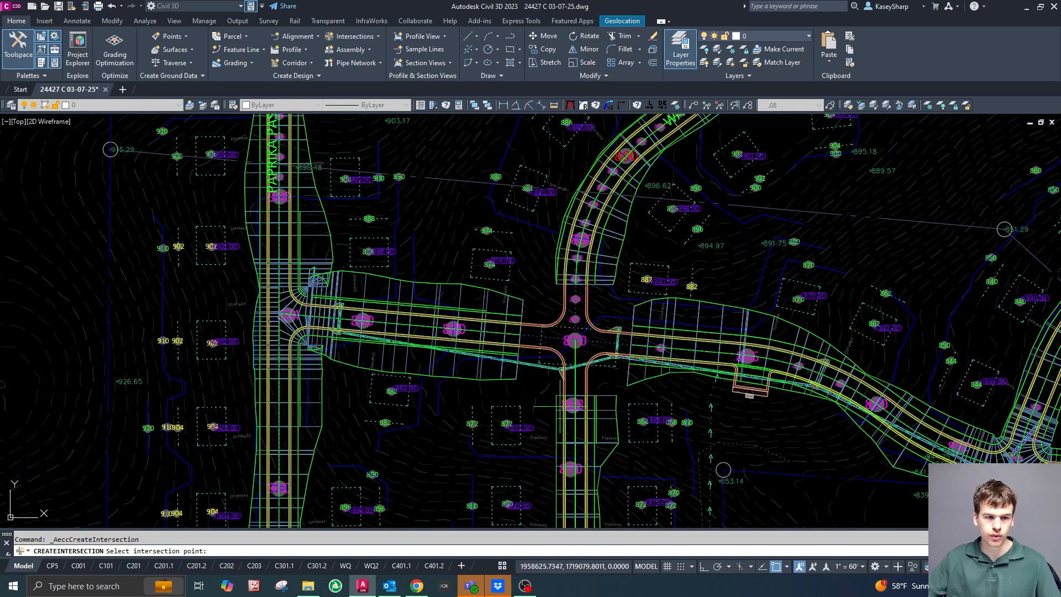
{"action": "scroll", "coordinate": [530, 260], "scroll_direction": "up", "scroll_amount": 5}
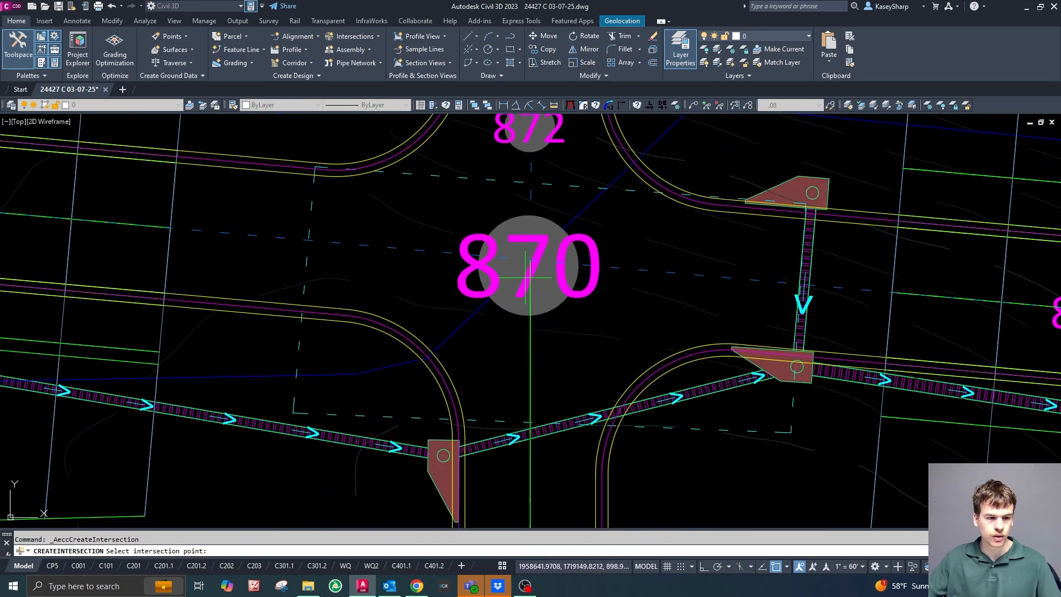
{"action": "left_click", "coordinate": [535, 245]}
Choose Tobasco Trace from the alignment list as the intersection's main road.
{"action": "scroll", "coordinate": [706, 405], "scroll_direction": "down", "scroll_amount": 5}
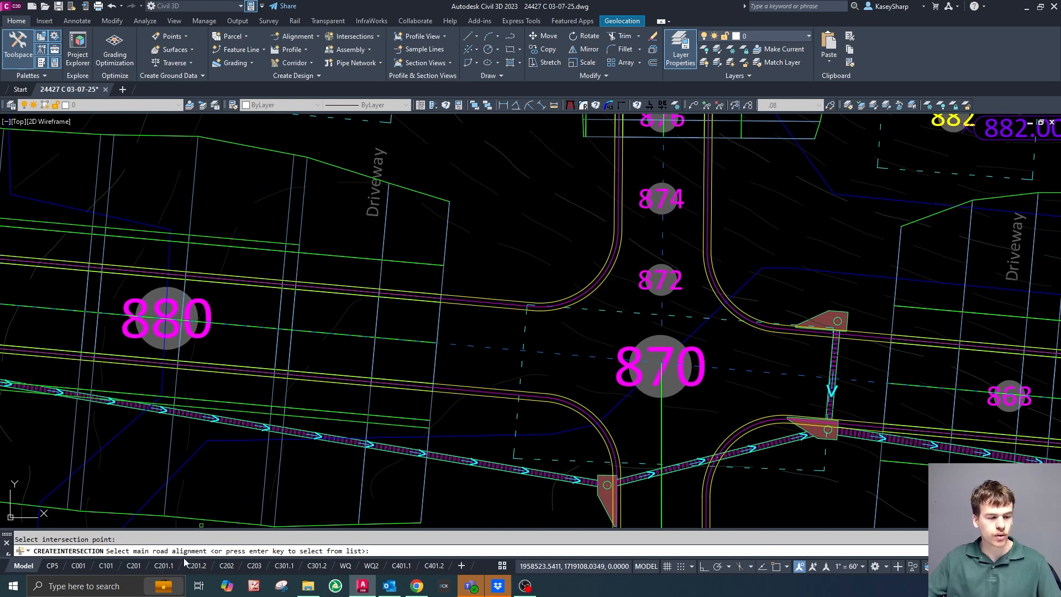
{"action": "scroll", "coordinate": [427, 402], "scroll_direction": "down", "scroll_amount": 2}
{"action": "scroll", "coordinate": [603, 412], "scroll_direction": "up", "scroll_amount": 2}
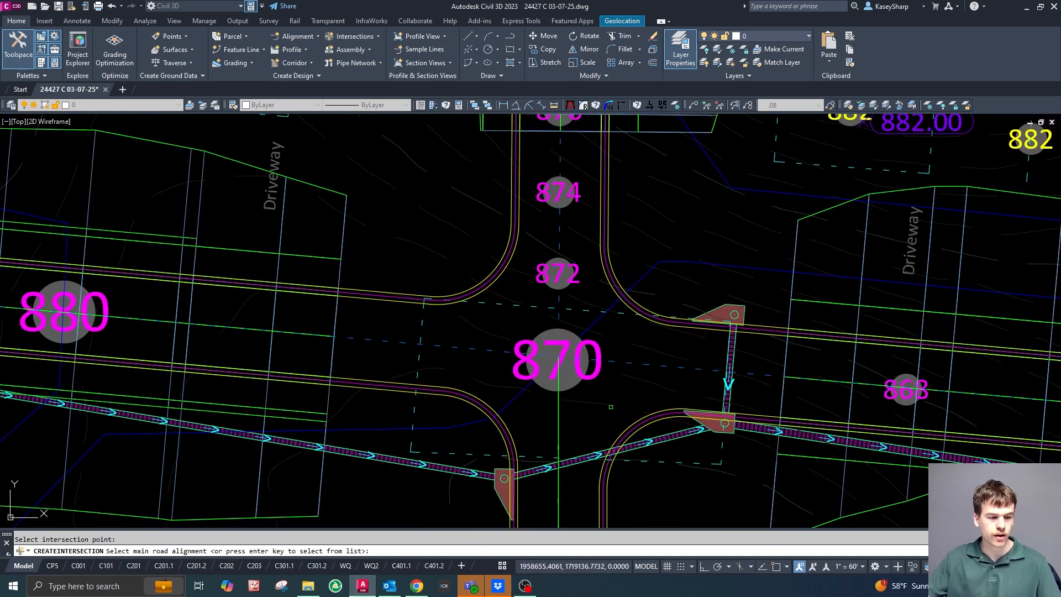
{"action": "key", "text": "Return"}
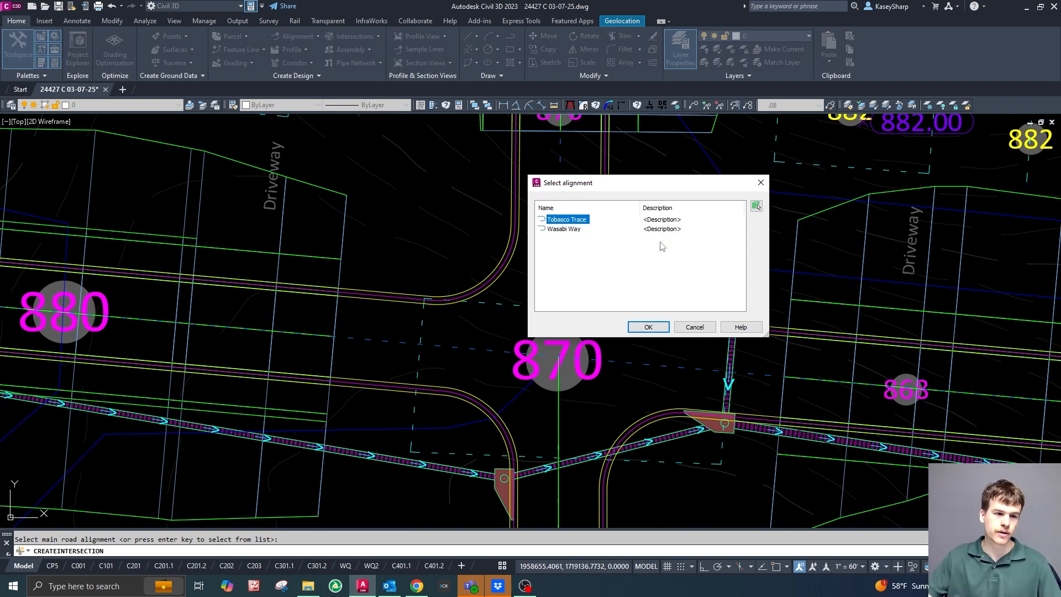
{"action": "left_click_drag", "start_coordinate": [667, 193], "coordinate": [311, 97]}
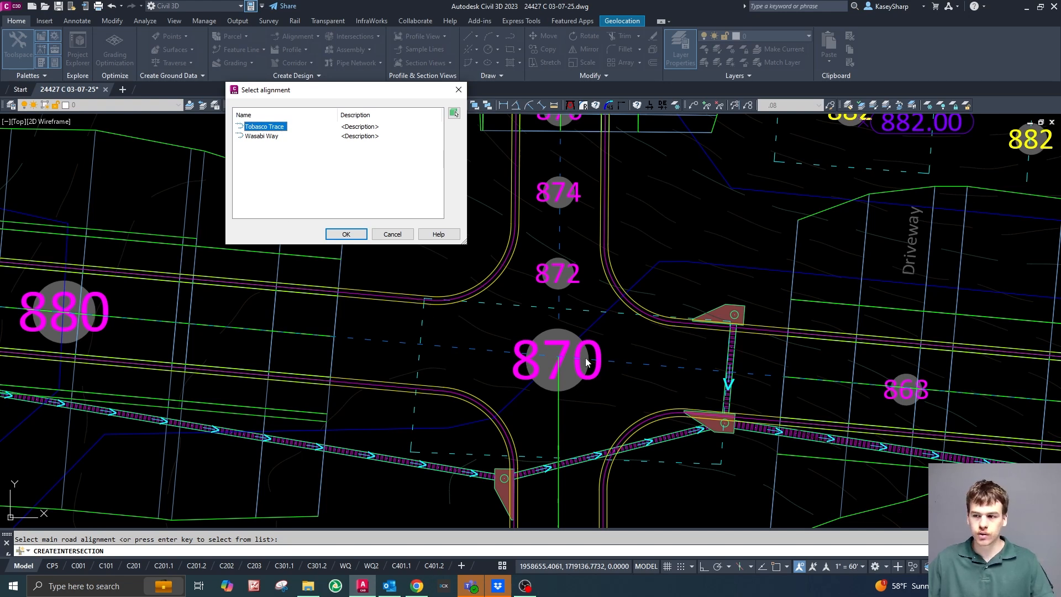
{"action": "left_click", "coordinate": [346, 233]}
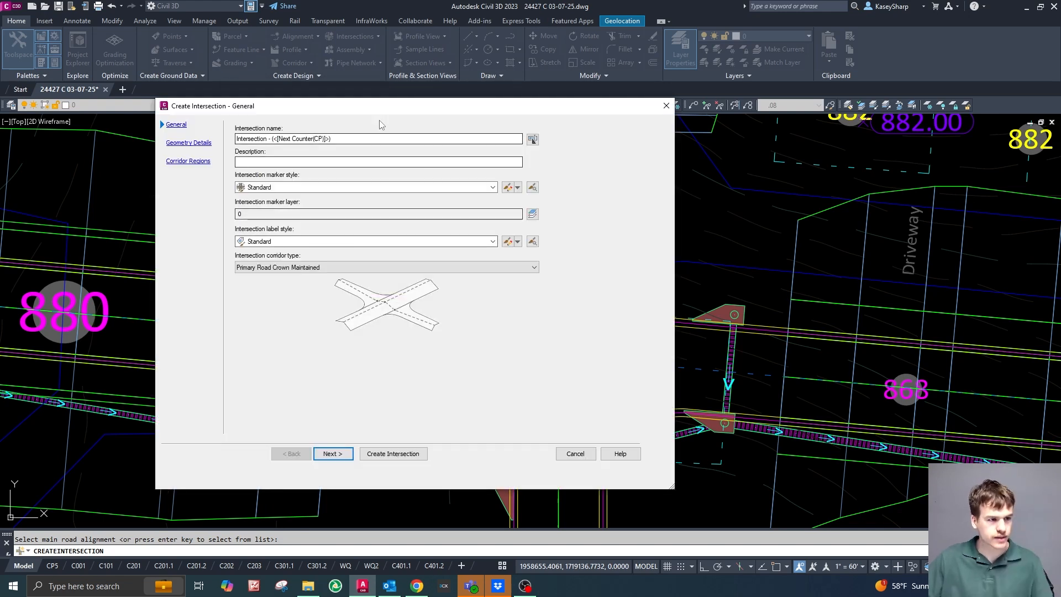
Name the intersection "Tobasco Trace - Wasabi Way" and set its corridor type to All Crowns Maintained.
{"action": "mouse_move", "coordinate": [366, 107]}
{"action": "left_mouse_down"}
{"action": "mouse_move", "coordinate": [608, 110]}
{"action": "mouse_move", "coordinate": [497, 137]}
{"action": "mouse_move", "coordinate": [412, 136]}
{"action": "left_mouse_up"}
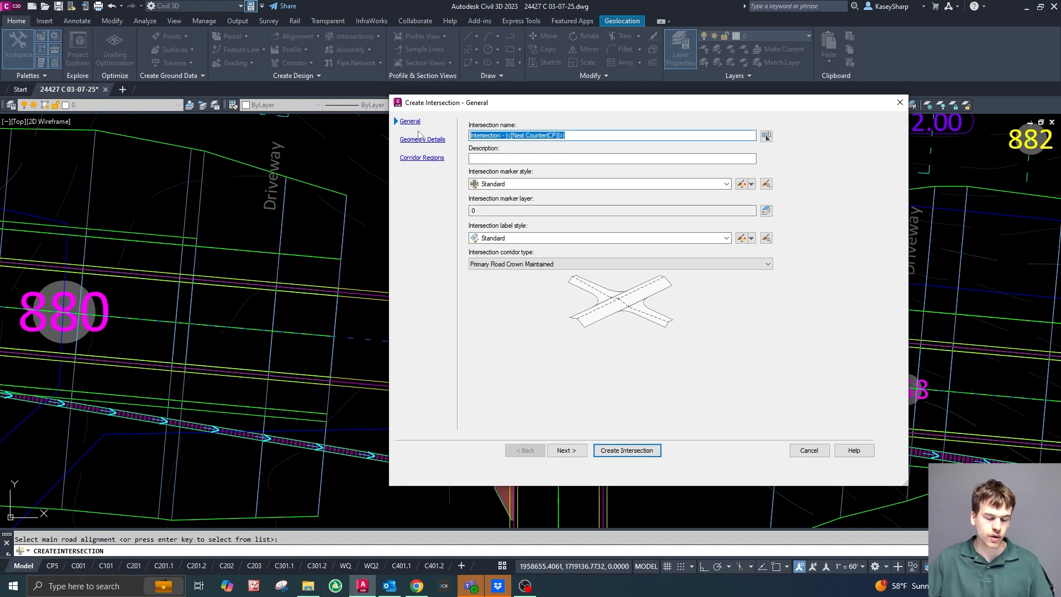
{"action": "type", "text": "Tobasco Trace - Wasabi Way"}
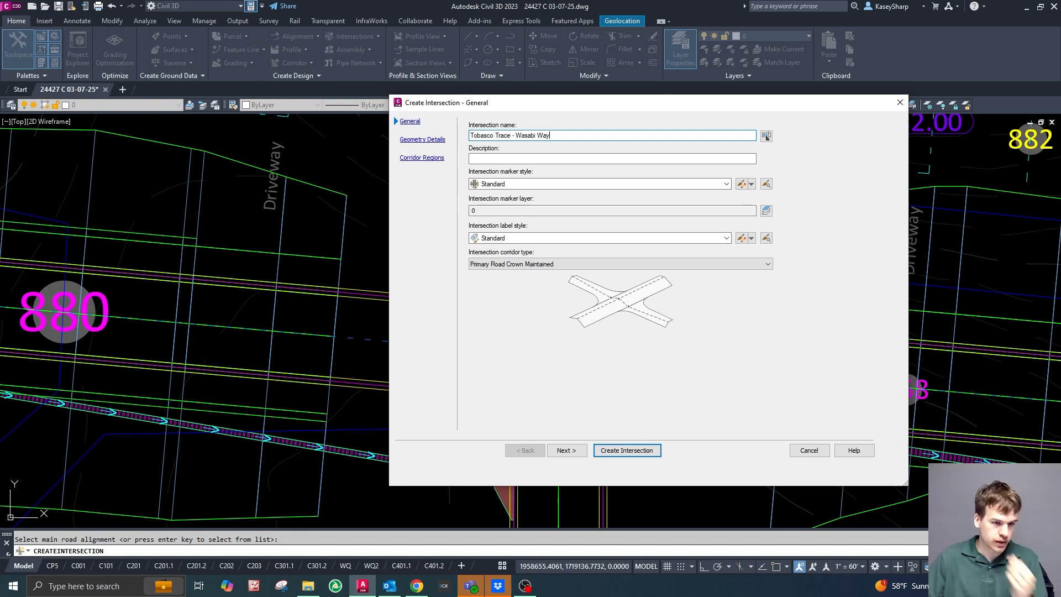
{"action": "left_click", "coordinate": [553, 264]}
{"action": "left_click", "coordinate": [524, 283]}
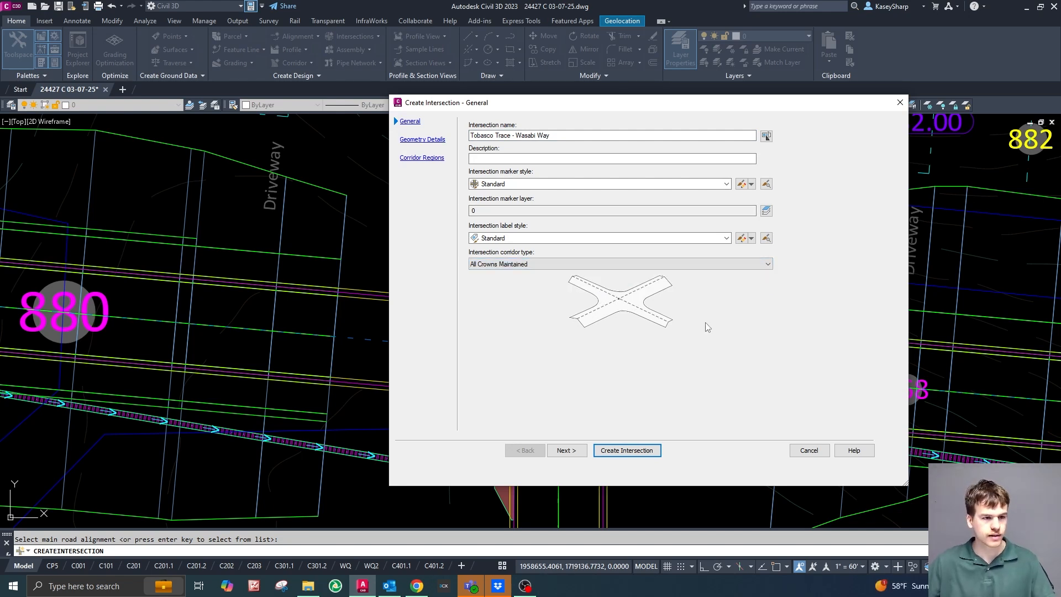
Review the intersection's general settings, including the available marker styles, label styles and corridor types, without changing them.
{"action": "left_click", "coordinate": [562, 135]}
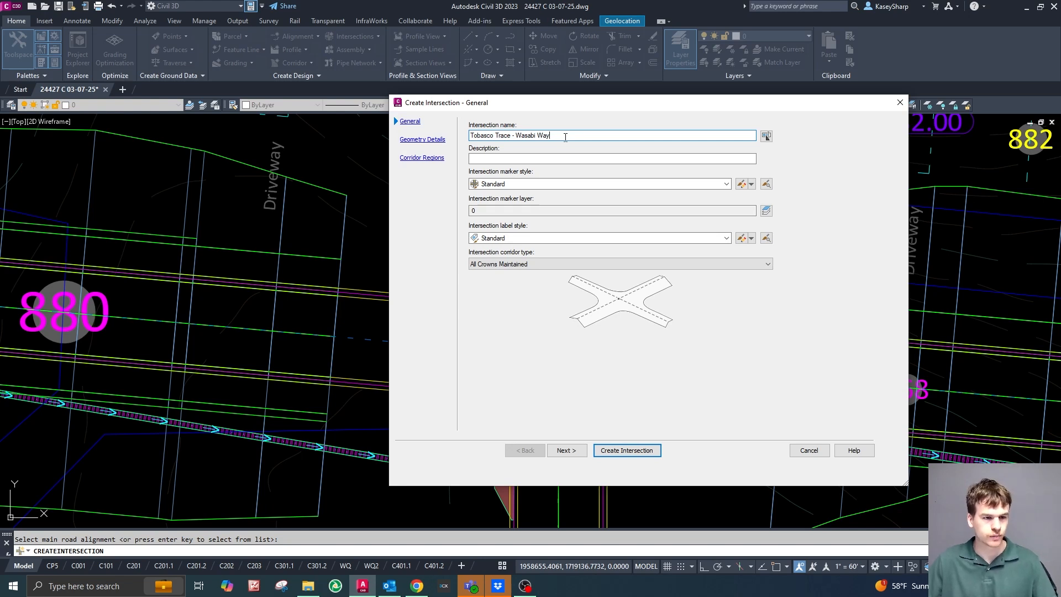
{"action": "left_click", "coordinate": [727, 185]}
{"action": "left_click", "coordinate": [729, 189]}
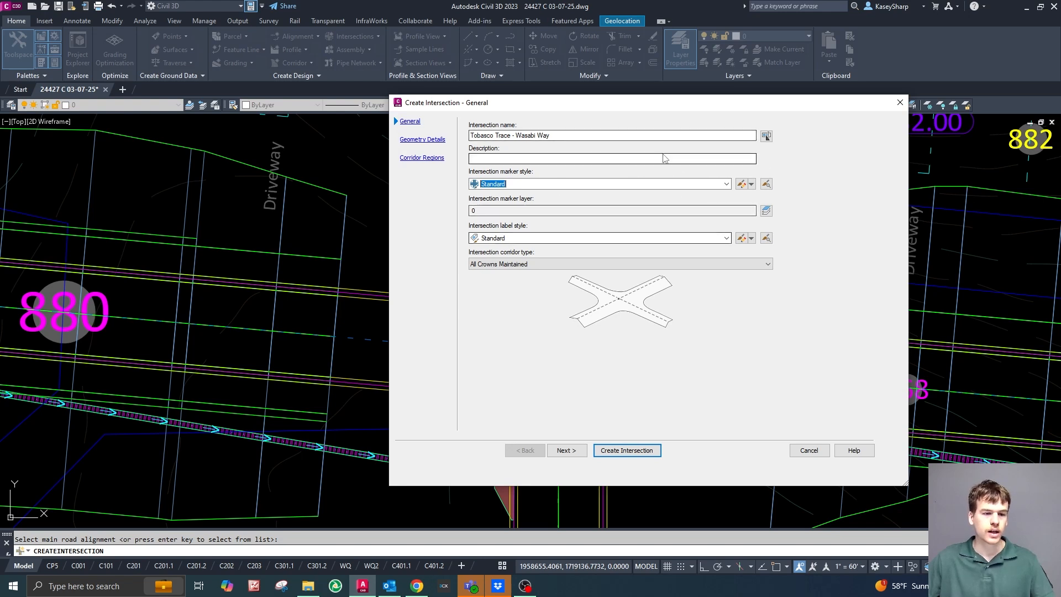
{"action": "left_click_drag", "start_coordinate": [690, 103], "coordinate": [628, 104]}
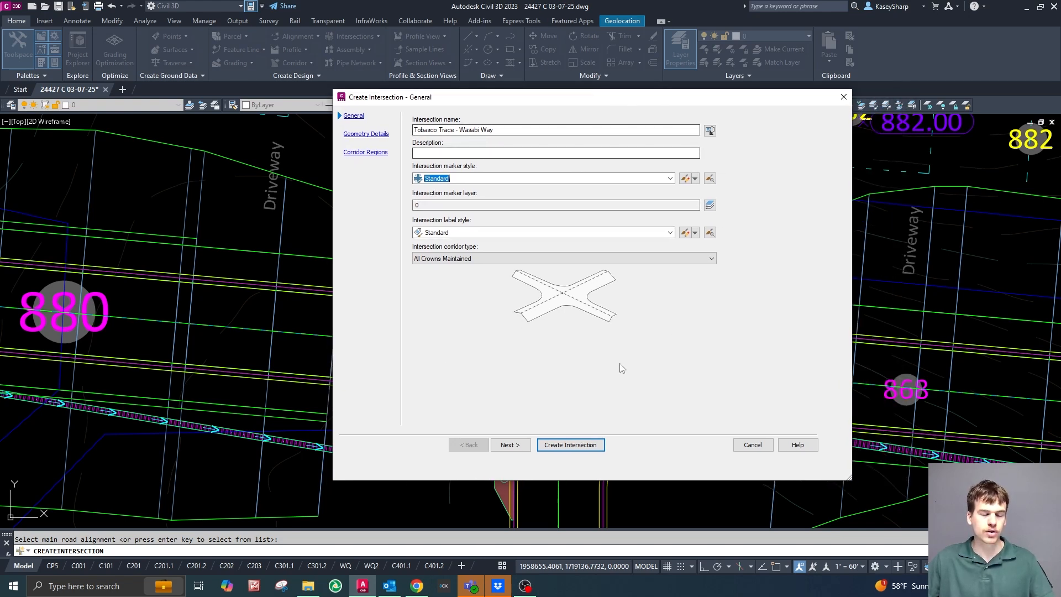
{"action": "left_click_drag", "start_coordinate": [559, 111], "coordinate": [601, 119]}
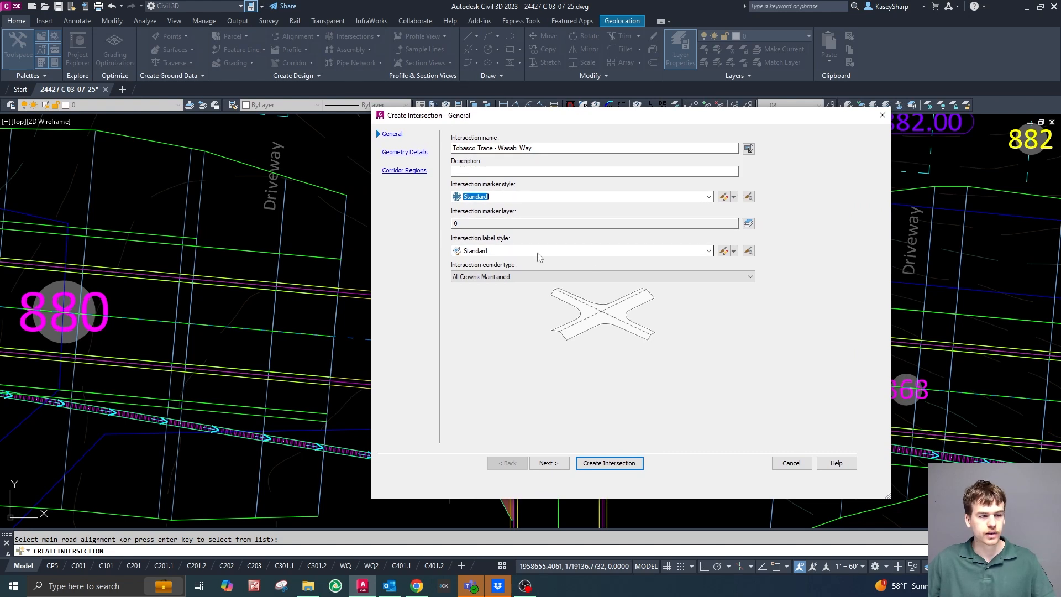
{"action": "left_click", "coordinate": [708, 251]}
{"action": "left_click", "coordinate": [710, 254]}
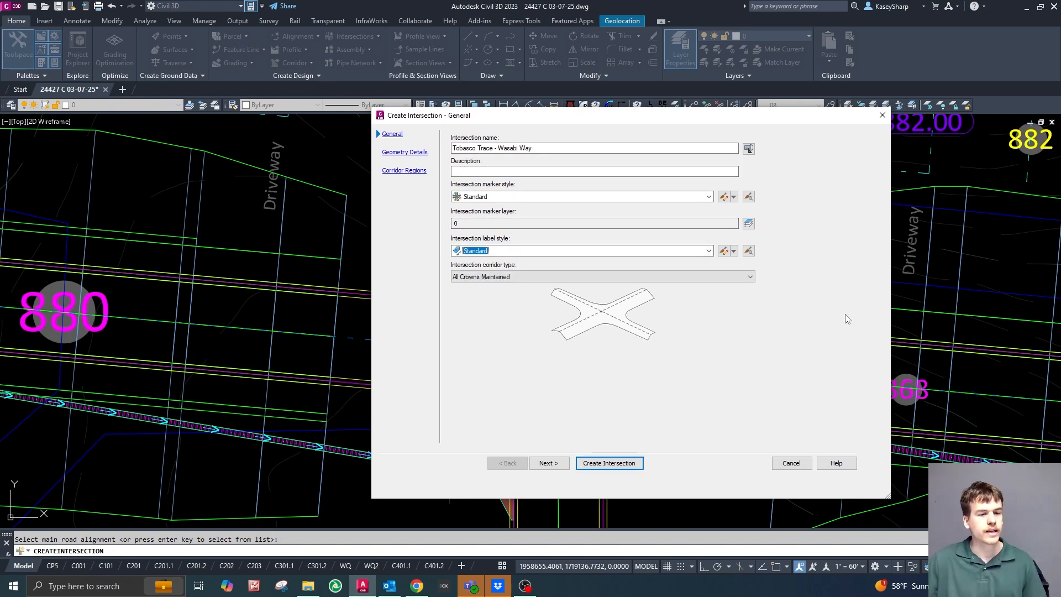
{"action": "left_click", "coordinate": [754, 279]}
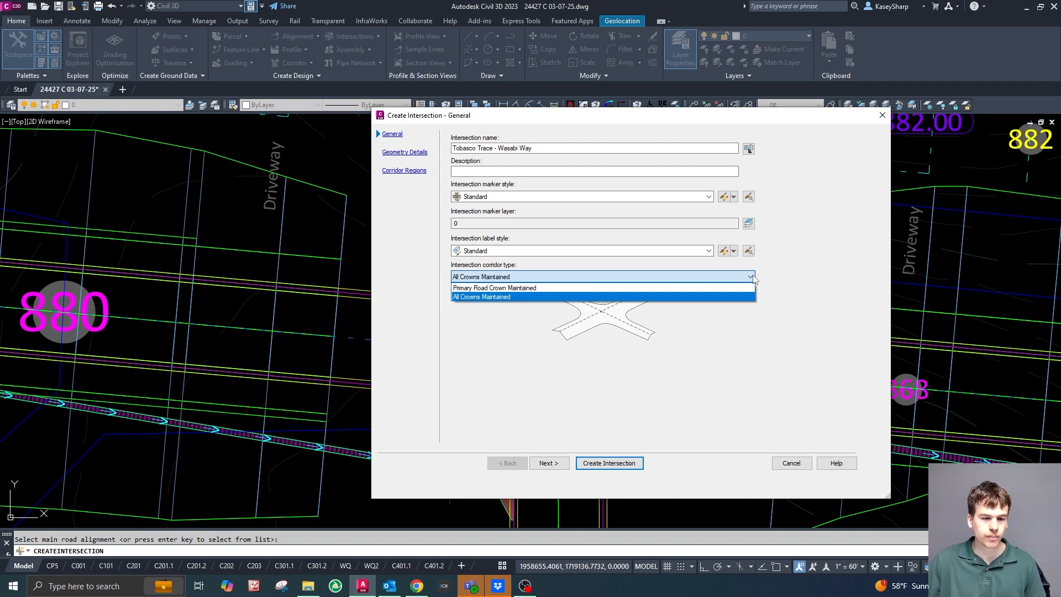
{"action": "left_click", "coordinate": [754, 279]}
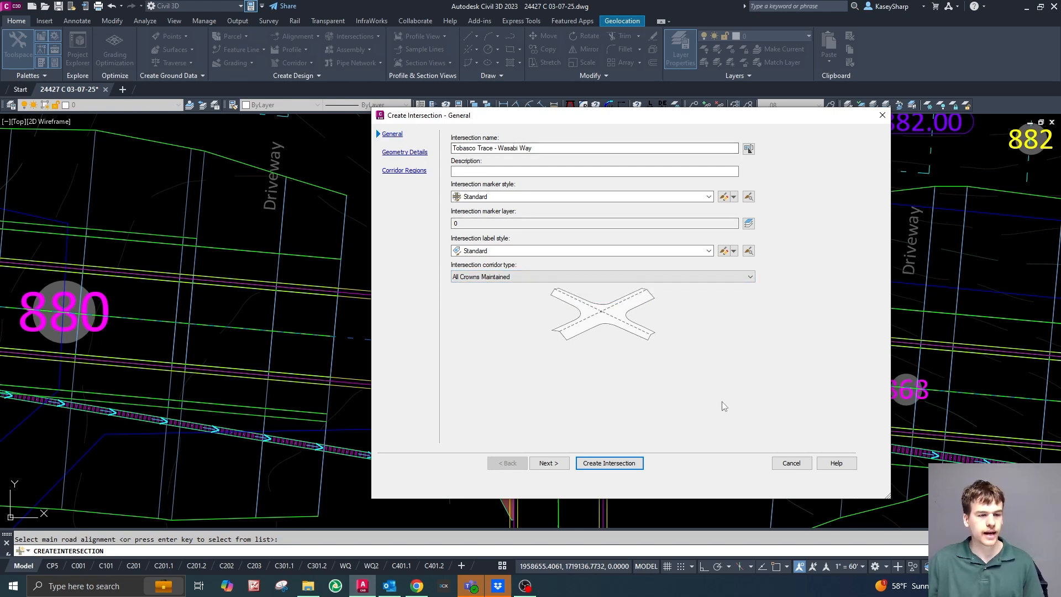
Switch the corridor type to Primary Road Crown Maintained and back to All Crowns Maintained to compare their preview diagrams.
{"action": "left_click", "coordinate": [494, 281]}
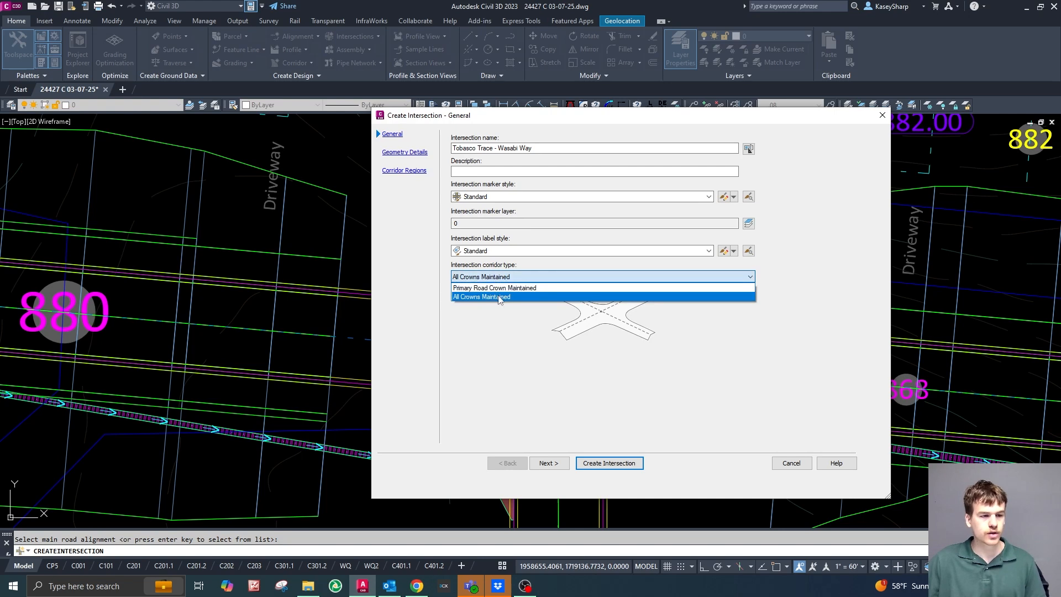
{"action": "left_click", "coordinate": [514, 290]}
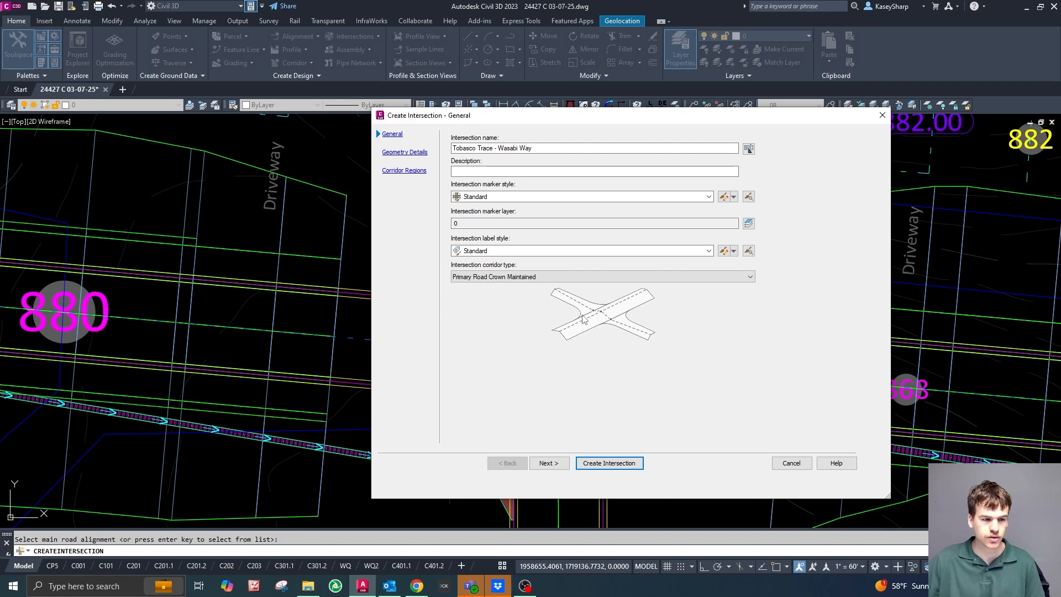
{"action": "left_click", "coordinate": [533, 277]}
{"action": "left_click", "coordinate": [515, 297]}
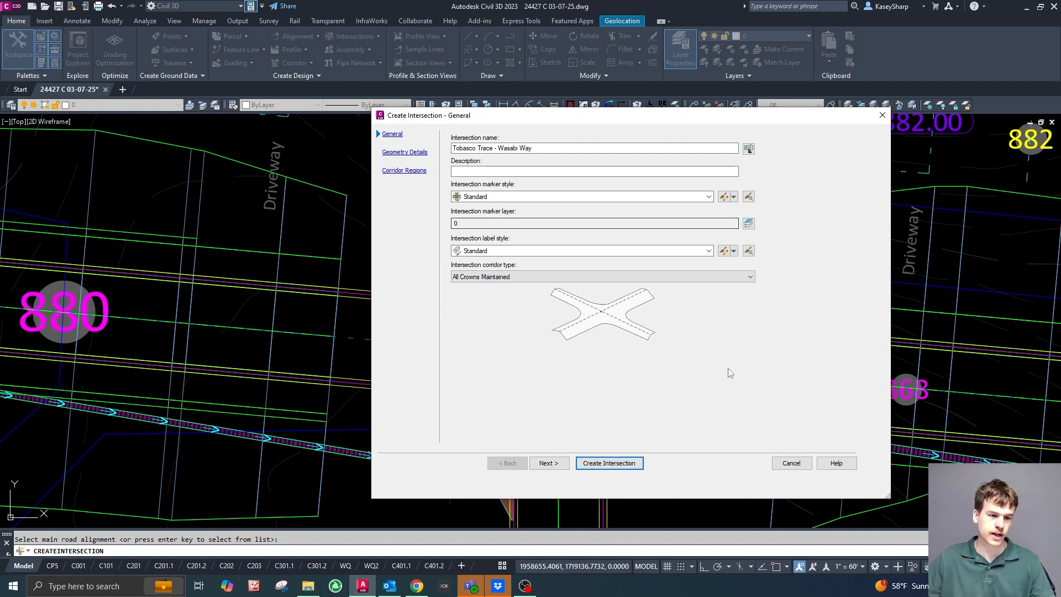
Check the road crossing behind the dialog and set the intersection's corridor type to Primary Road Crown Maintained.
{"action": "left_click_drag", "start_coordinate": [670, 119], "coordinate": [1060, 118]}
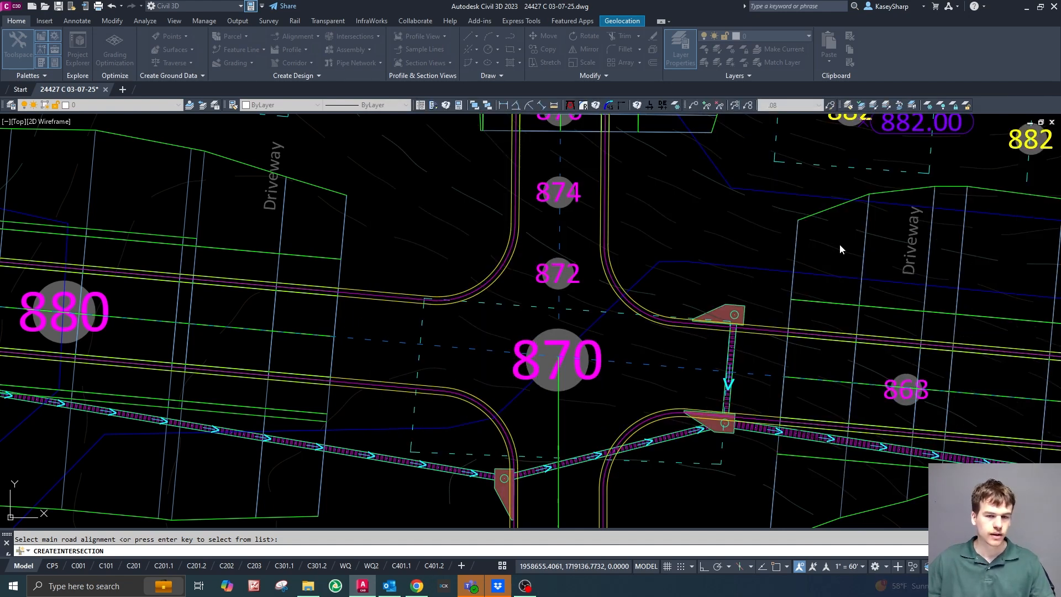
{"action": "mouse_move", "coordinate": [1060, 119]}
{"action": "left_mouse_down"}
{"action": "mouse_move", "coordinate": [436, 153]}
{"action": "mouse_move", "coordinate": [438, 87]}
{"action": "mouse_move", "coordinate": [499, 97]}
{"action": "left_mouse_up"}
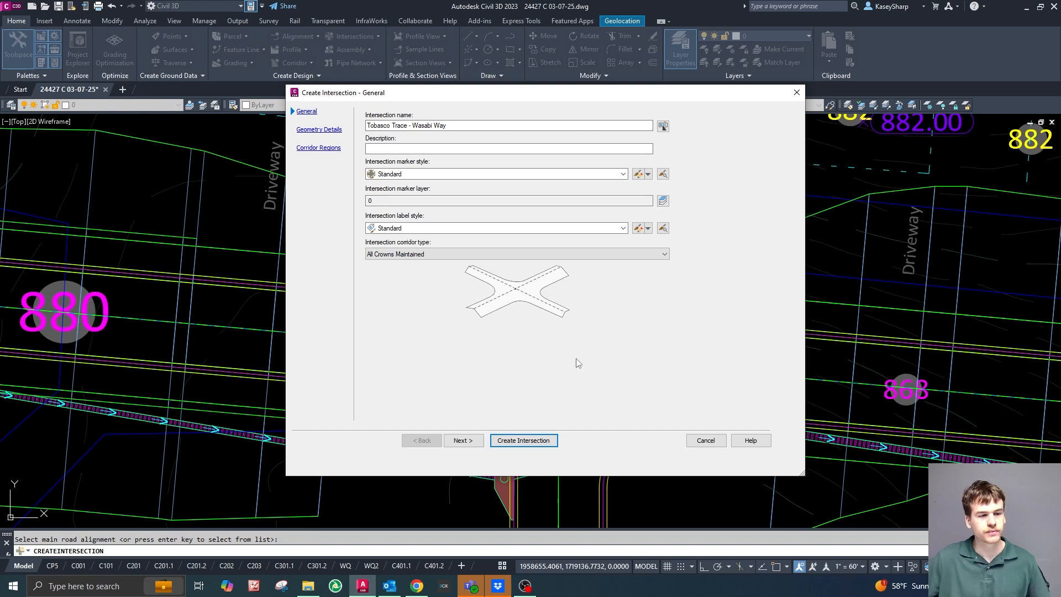
{"action": "left_click", "coordinate": [621, 257]}
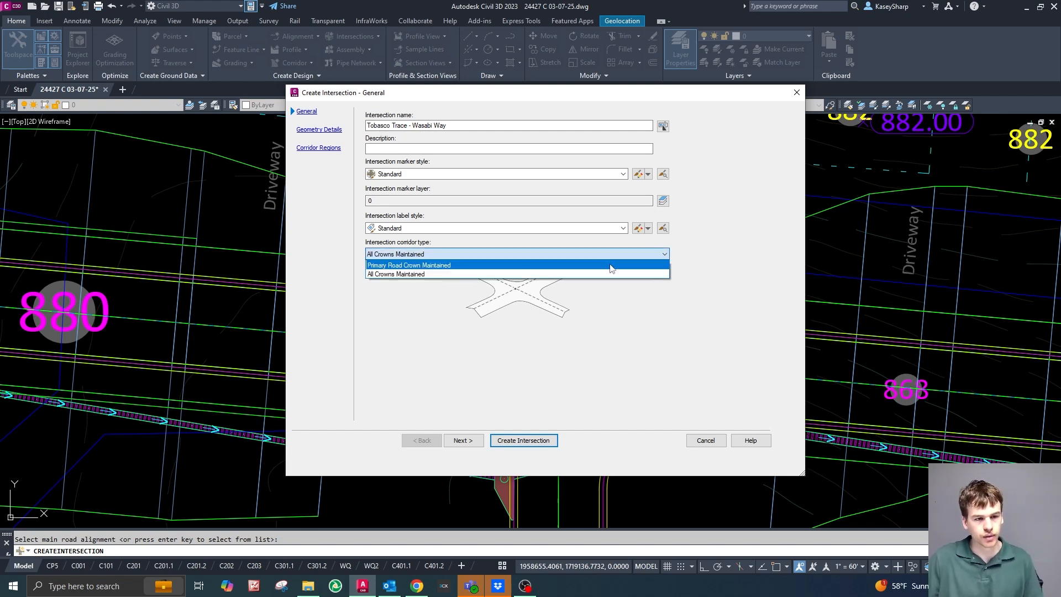
{"action": "left_click", "coordinate": [509, 269]}
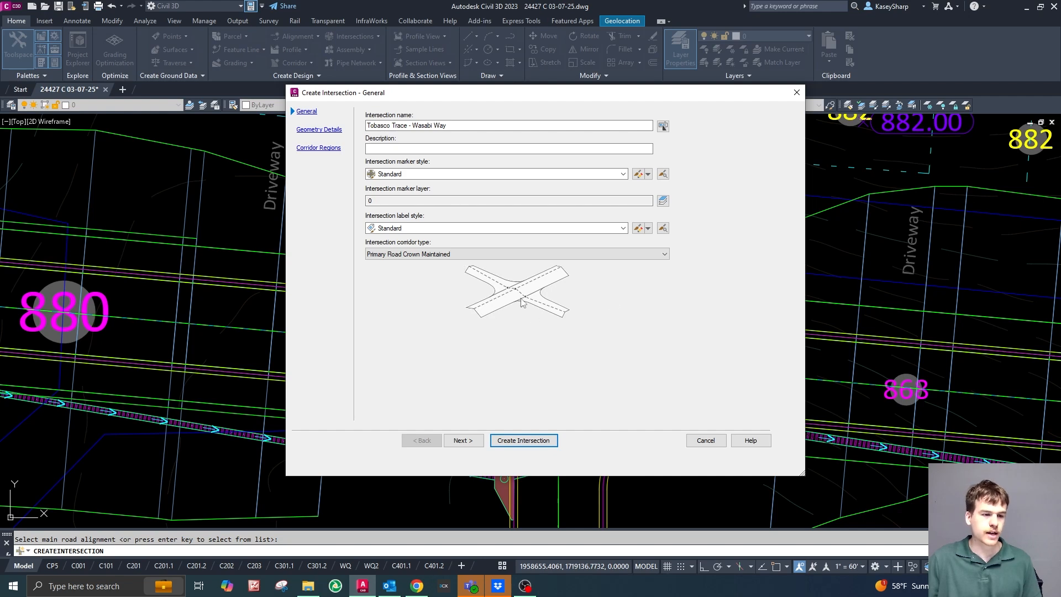
Set the intersection's corridor type back to All Crowns Maintained and proceed to the geometry details.
{"action": "left_click", "coordinate": [486, 255]}
{"action": "left_click", "coordinate": [465, 273]}
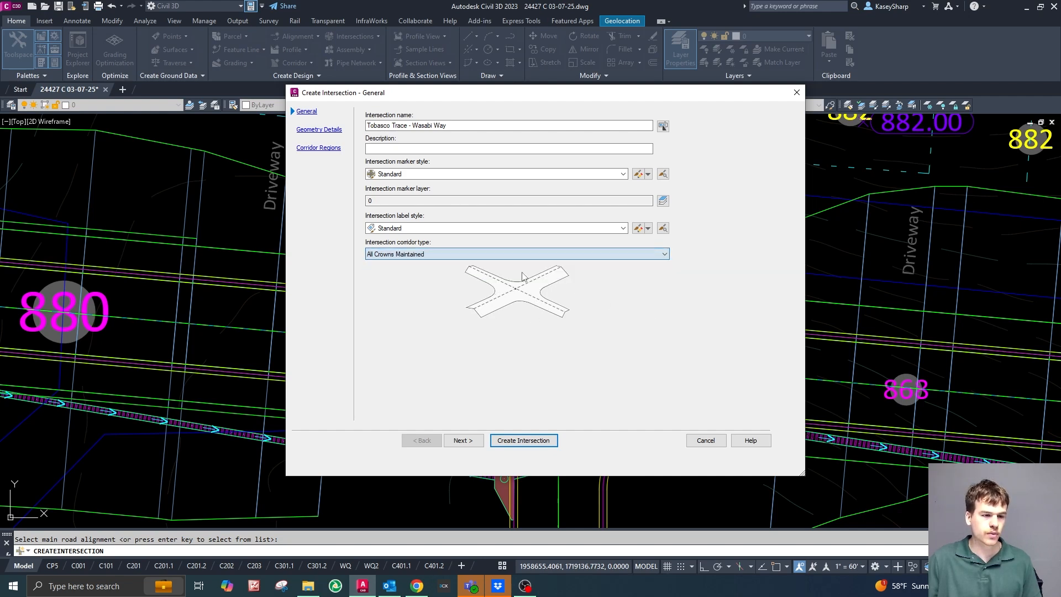
{"action": "left_click", "coordinate": [464, 440]}
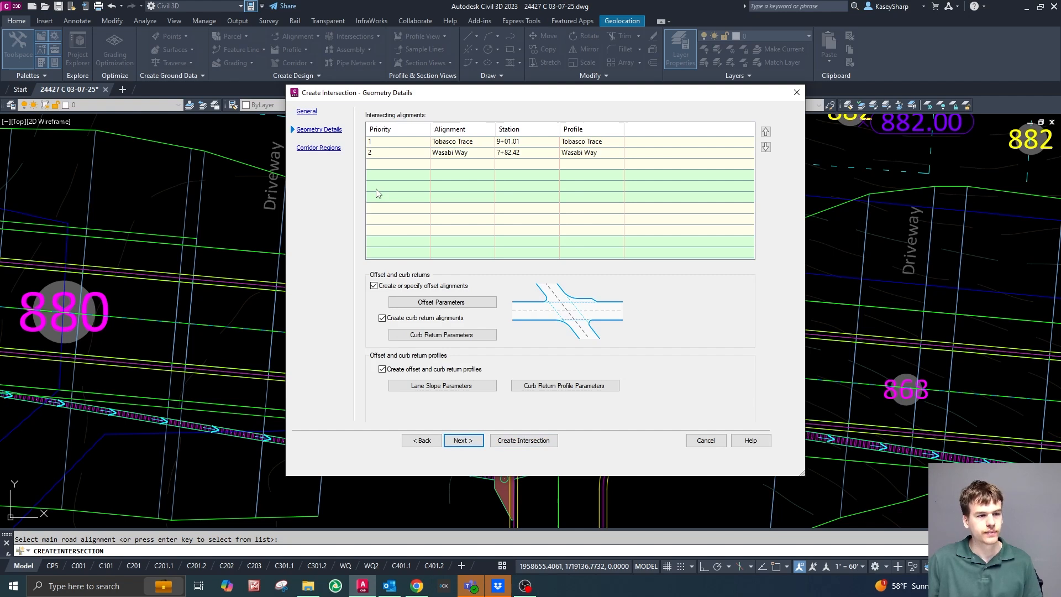
Examine the crossing of the two roads in the drawing behind the Create Intersection dialog.
{"action": "left_click_drag", "start_coordinate": [506, 92], "coordinate": [552, 82]}
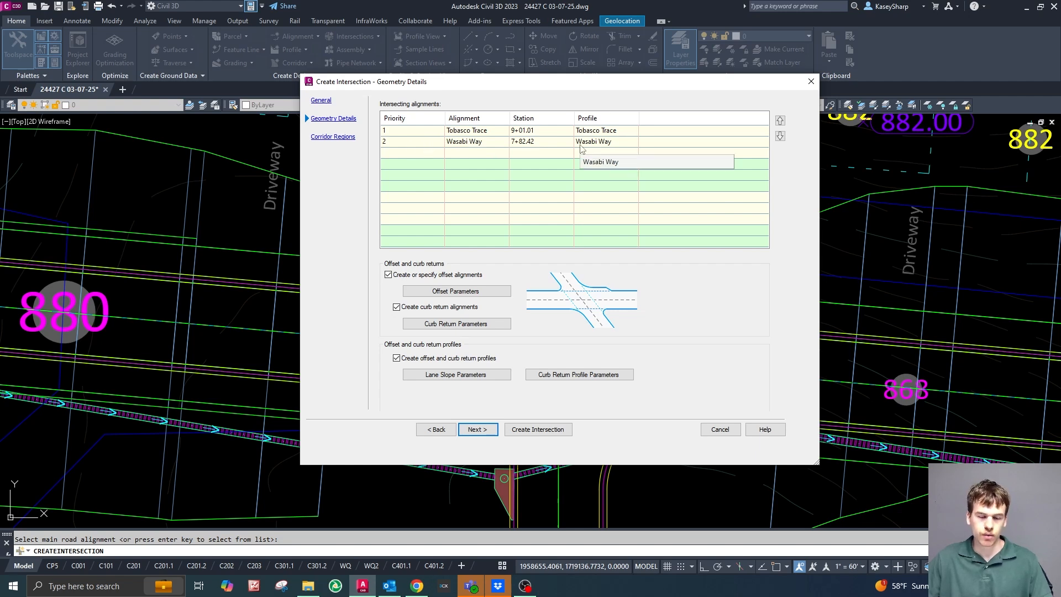
{"action": "left_click_drag", "start_coordinate": [587, 83], "coordinate": [527, 95]}
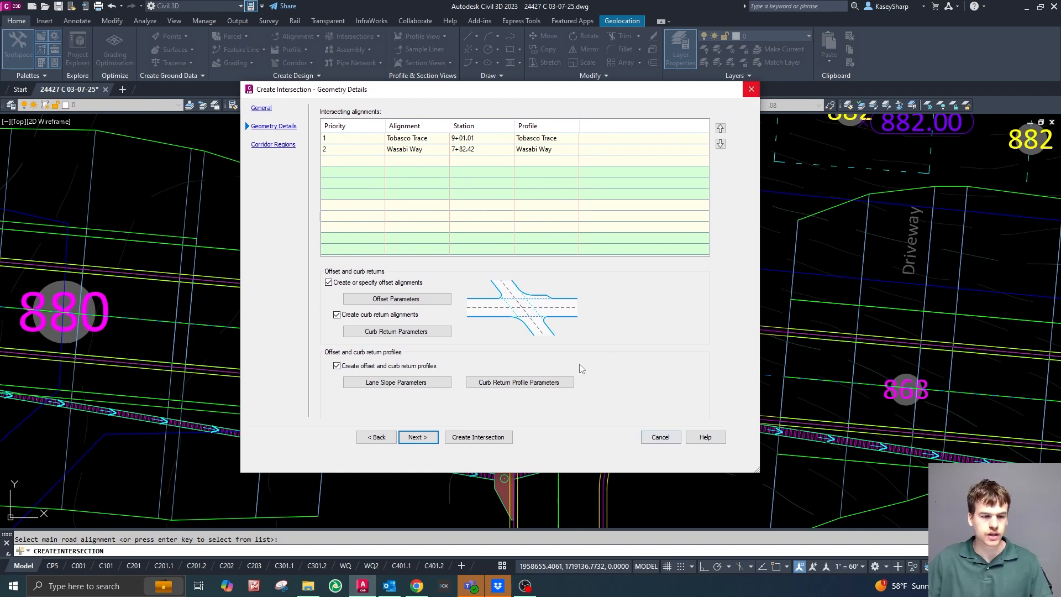
{"action": "left_click_drag", "start_coordinate": [527, 94], "coordinate": [1060, 138]}
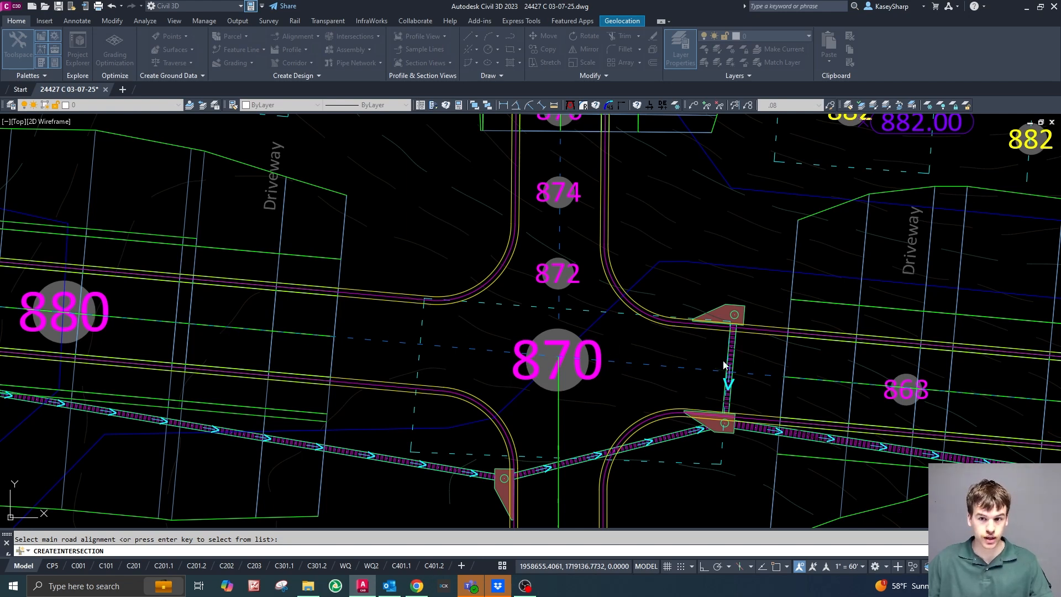
{"action": "left_click_drag", "start_coordinate": [1060, 147], "coordinate": [357, 86]}
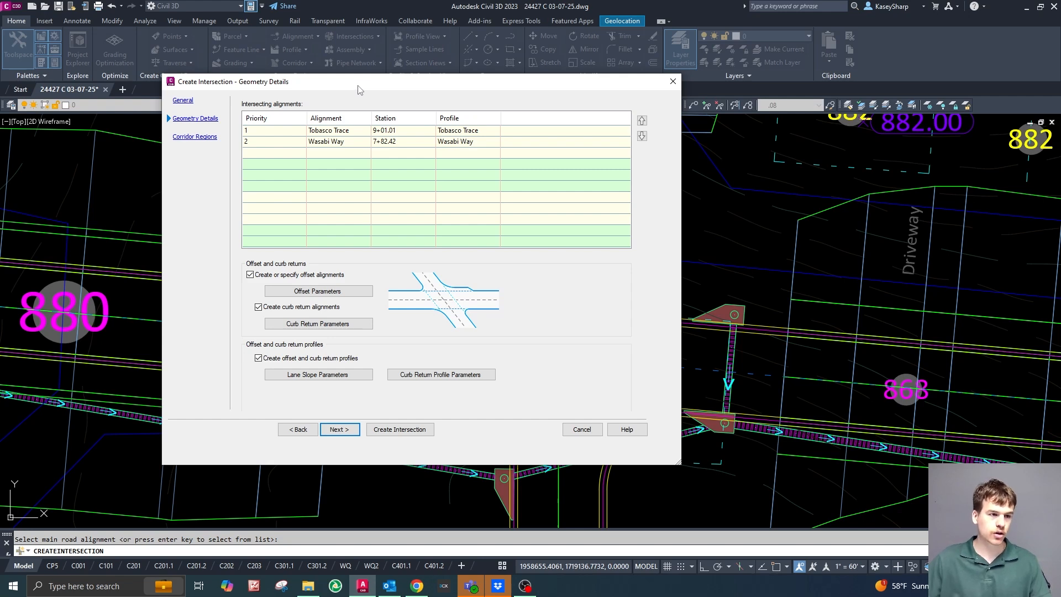
{"action": "left_click_drag", "start_coordinate": [379, 89], "coordinate": [1060, 130]}
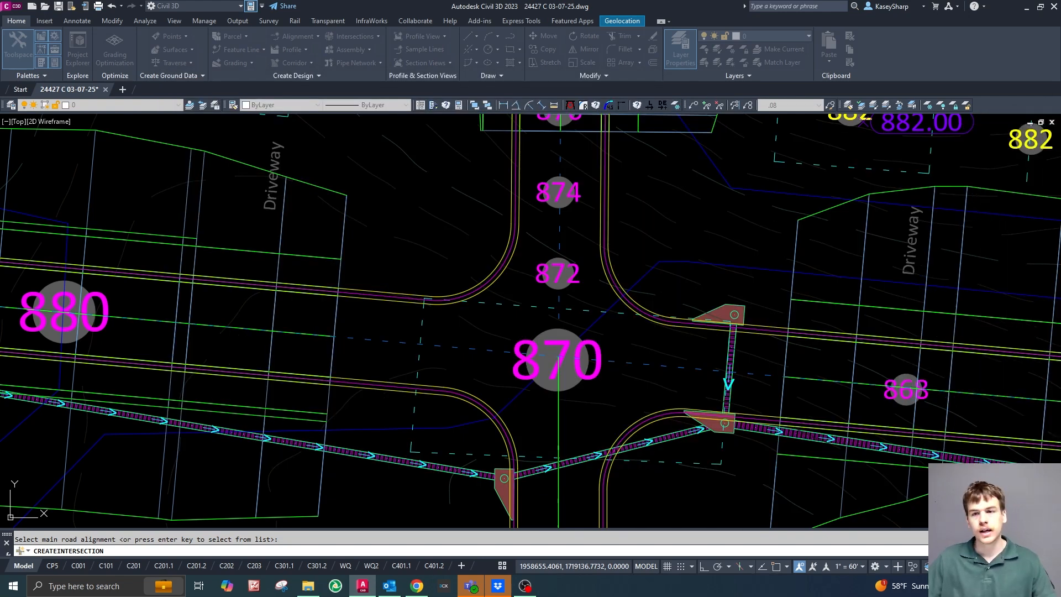
{"action": "left_click_drag", "start_coordinate": [1060, 132], "coordinate": [426, 80]}
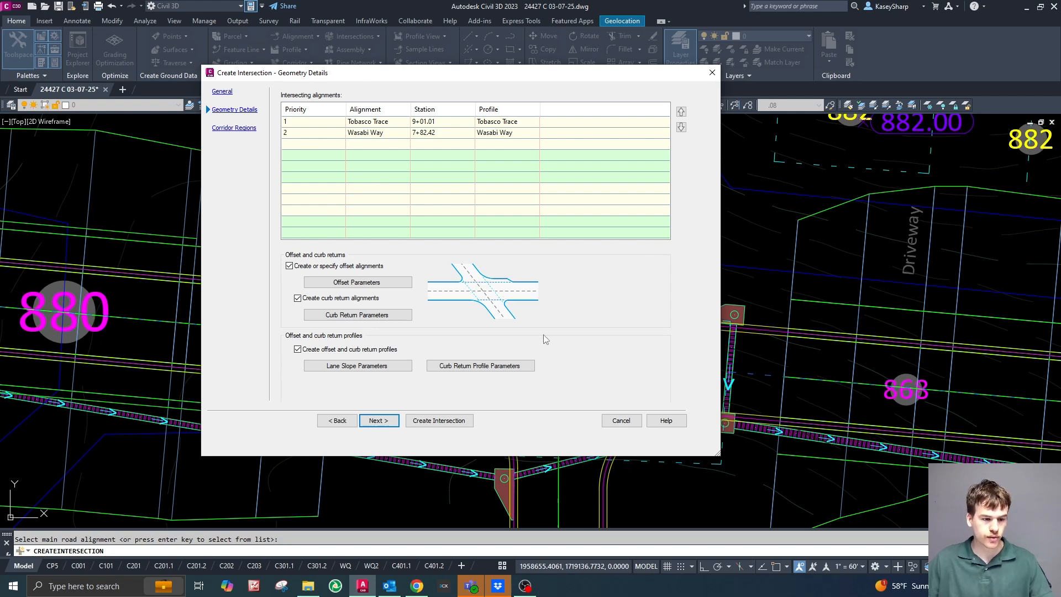
Compare the priority 1 and priority 2 roads, Tobasco Trace and Wasabi Way, in the intersecting alignments list.
{"action": "left_click", "coordinate": [301, 149]}
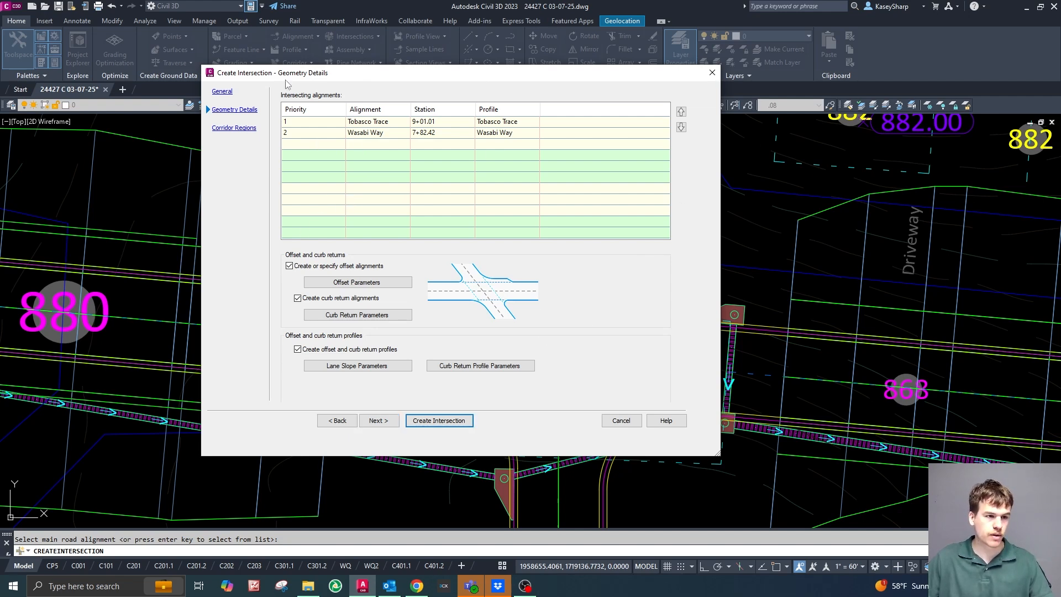
{"action": "left_click", "coordinate": [295, 124]}
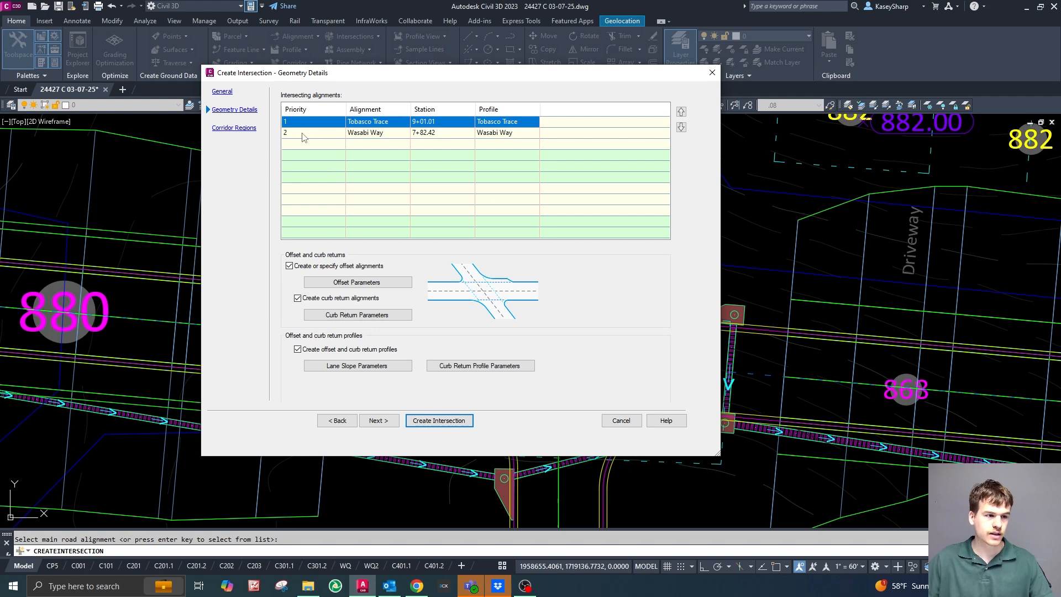
{"action": "left_click", "coordinate": [301, 133]}
{"action": "left_click", "coordinate": [302, 122]}
{"action": "left_click", "coordinate": [304, 133]}
{"action": "left_click", "coordinate": [307, 122]}
{"action": "left_click", "coordinate": [303, 134]}
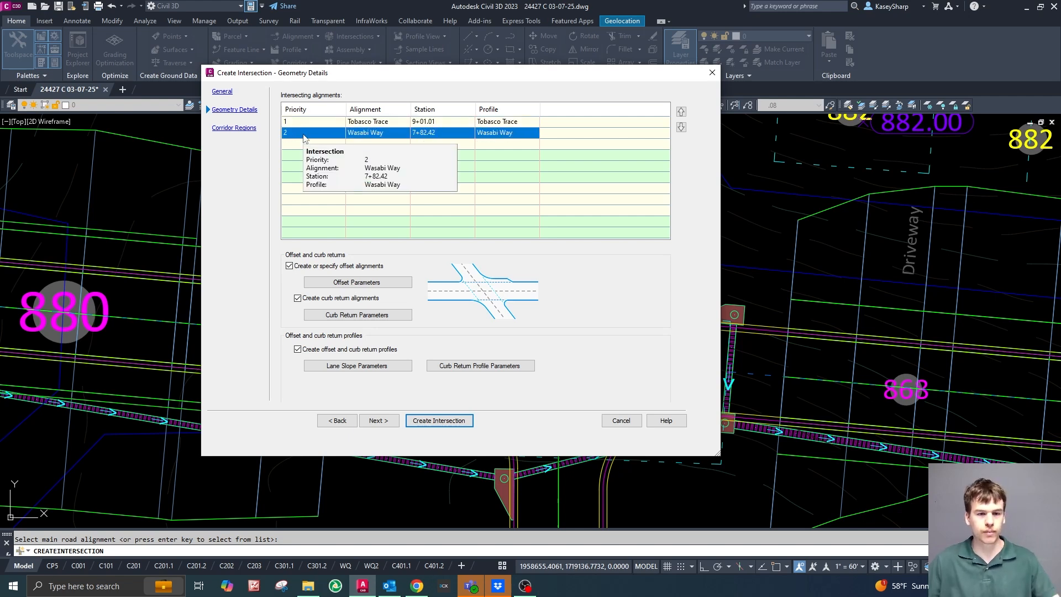
{"action": "left_click", "coordinate": [542, 154]}
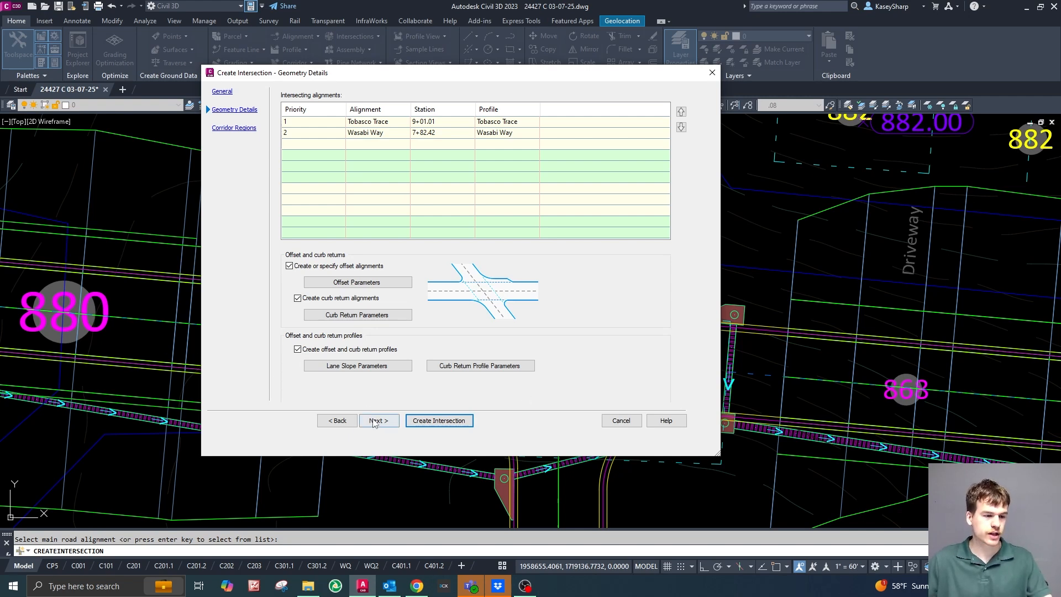
Look over the corridor regions settings and return to the geometry details.
{"action": "left_click", "coordinate": [233, 128]}
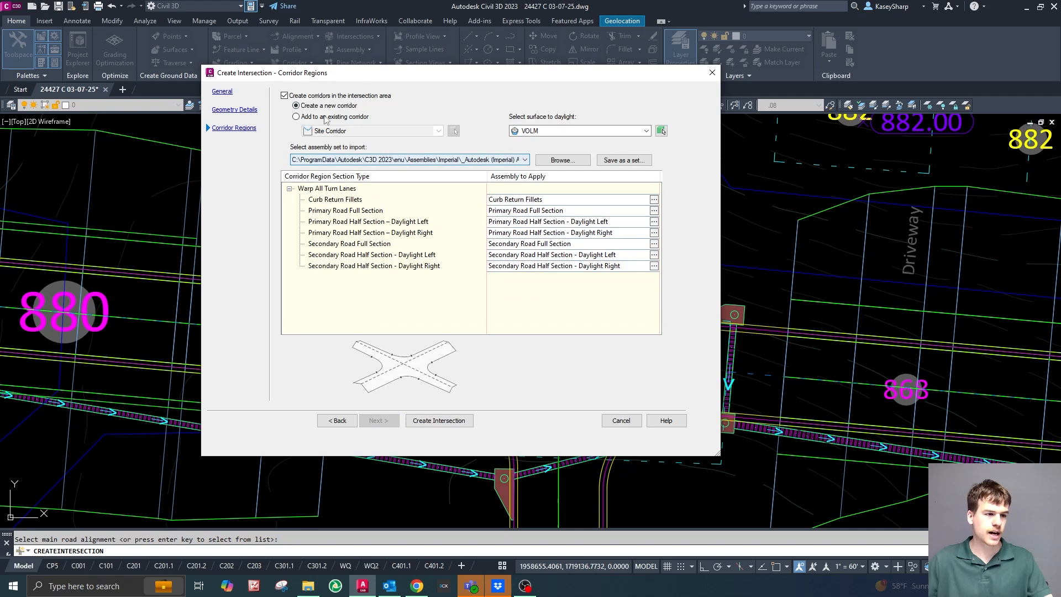
{"action": "left_click", "coordinate": [338, 420]}
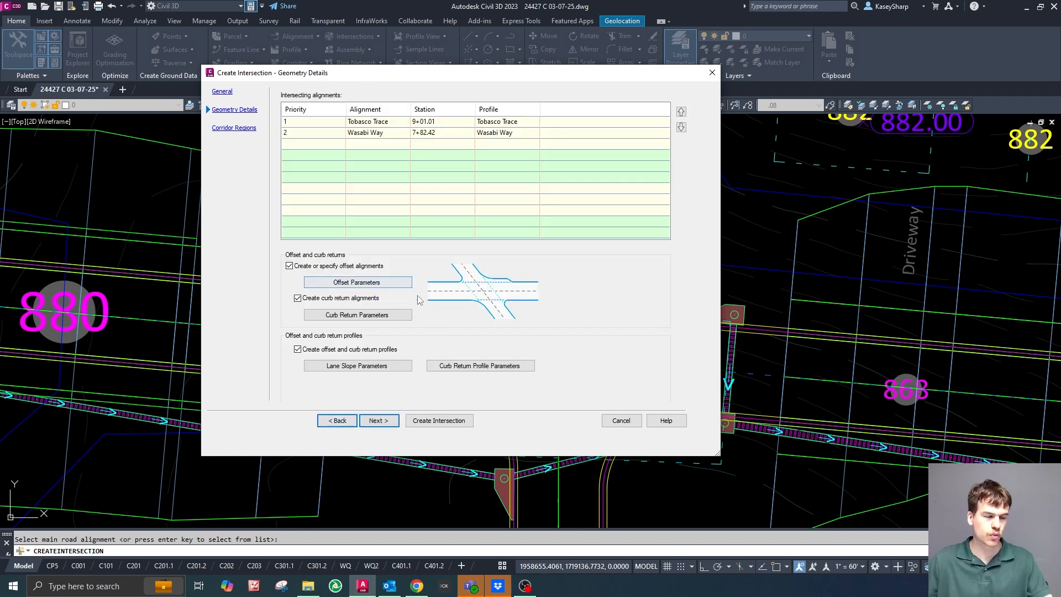
{"action": "left_click", "coordinate": [290, 147]}
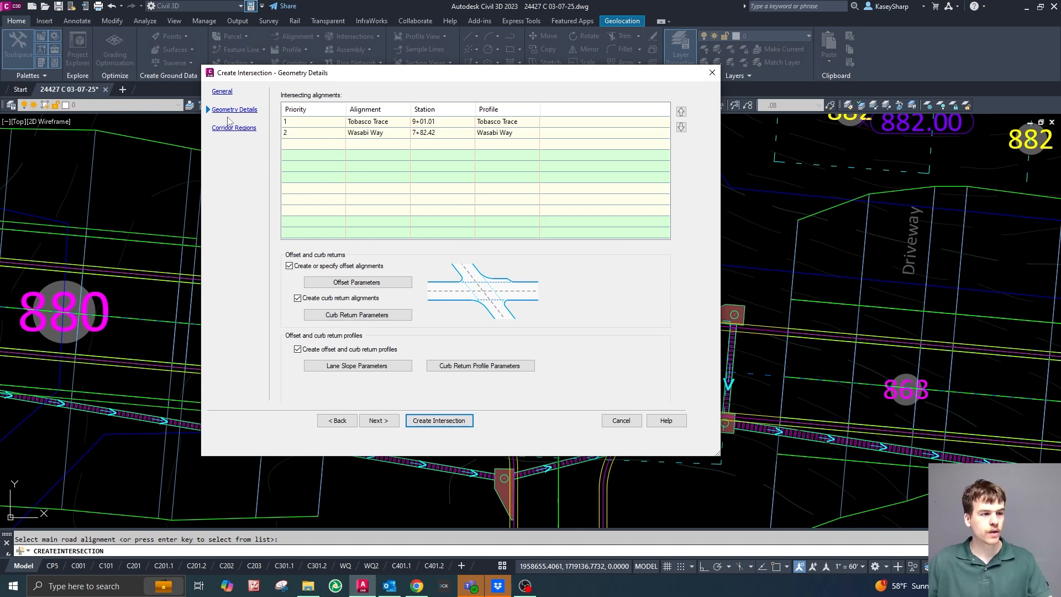
Check the priority order, stations and profiles of the two intersecting alignments before reordering them.
{"action": "left_click", "coordinate": [321, 123]}
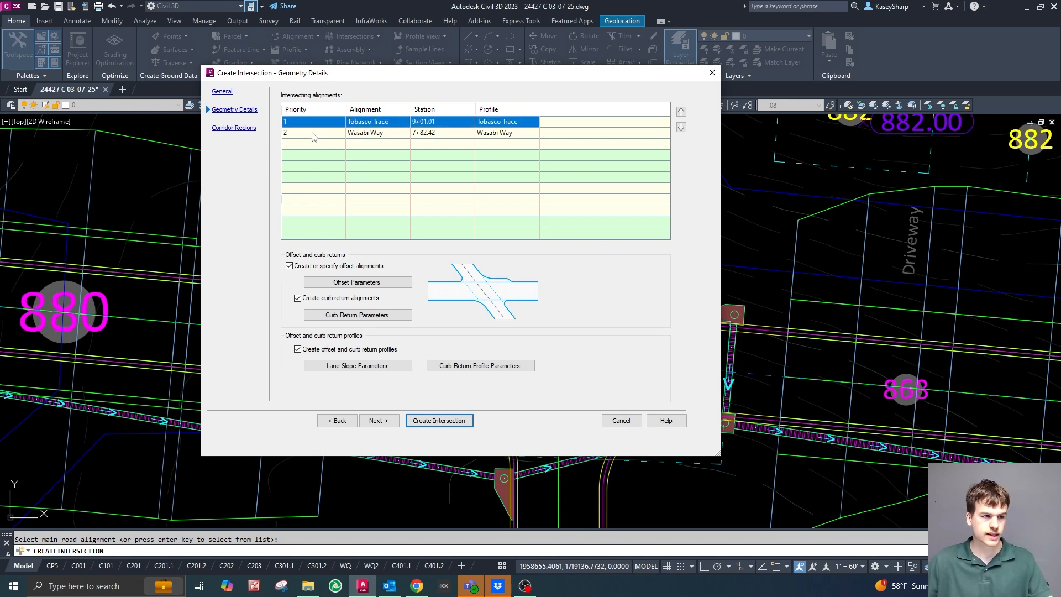
{"action": "left_click", "coordinate": [310, 135]}
{"action": "left_click", "coordinate": [310, 124]}
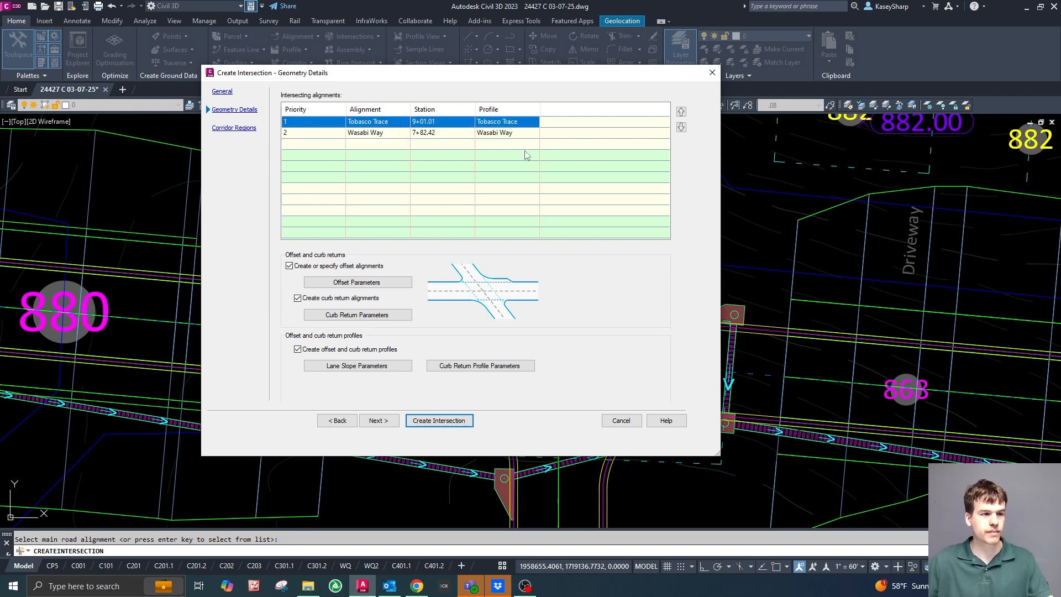
{"action": "left_click", "coordinate": [328, 135]}
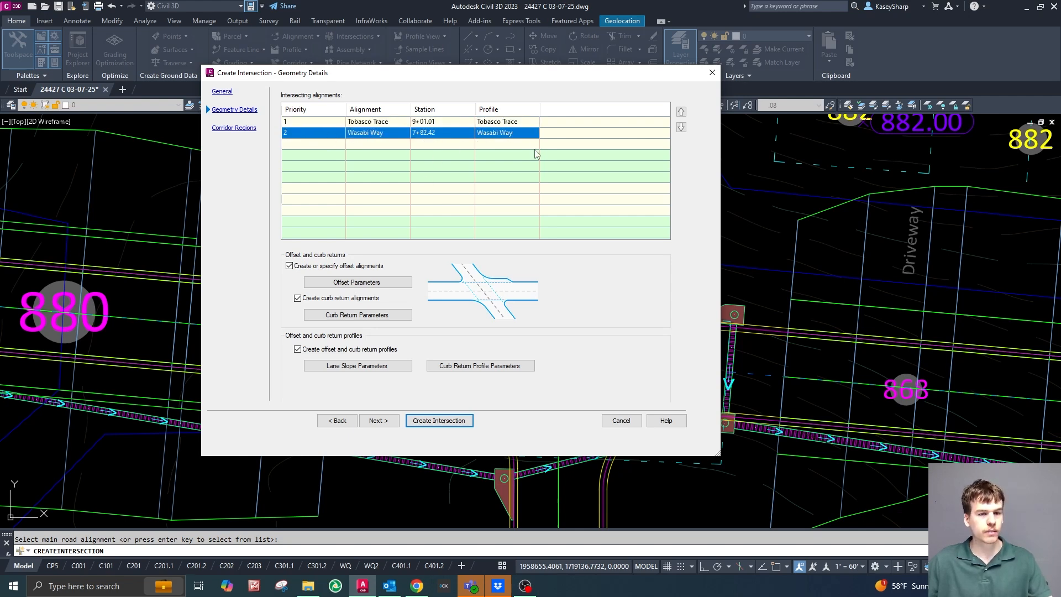
{"action": "left_click", "coordinate": [330, 123]}
{"action": "left_click", "coordinate": [328, 133]}
{"action": "left_click", "coordinate": [328, 124]}
{"action": "left_click", "coordinate": [328, 133]}
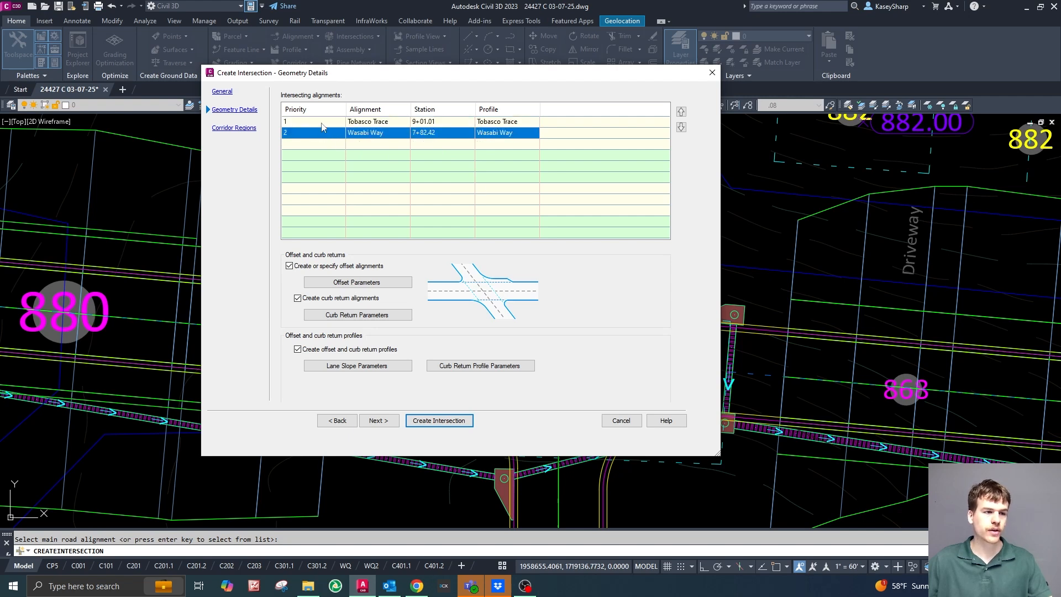
Swap the priorities of Tobasco Trace and Wasabi Way, and restore Tobasco Trace as priority 1.
{"action": "left_click", "coordinate": [681, 111]}
{"action": "left_click", "coordinate": [349, 135]}
{"action": "left_click", "coordinate": [682, 111]}
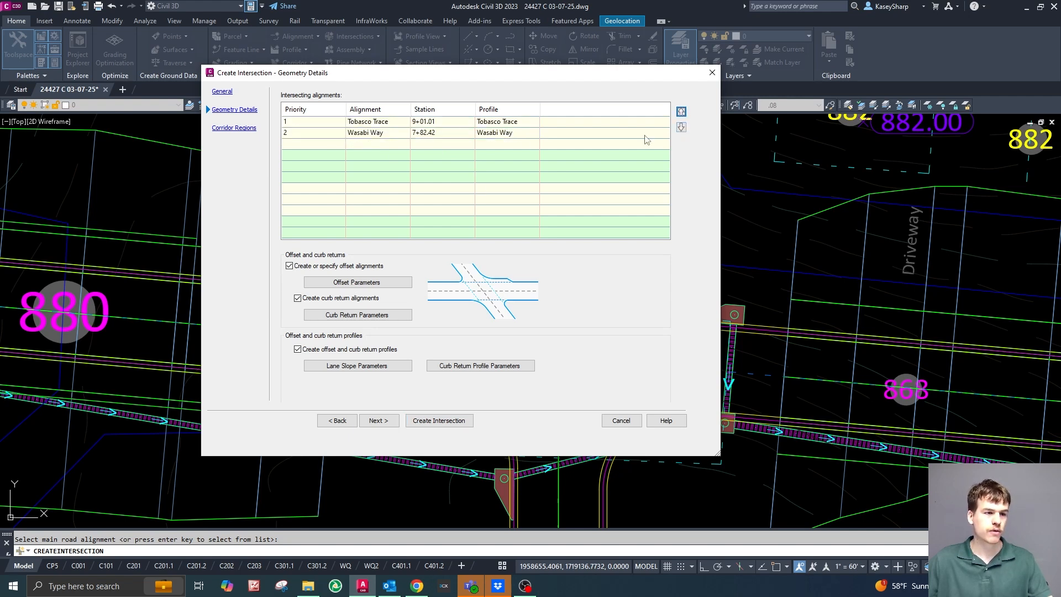
{"action": "left_click", "coordinate": [332, 124]}
{"action": "left_click", "coordinate": [681, 128]}
{"action": "left_click", "coordinate": [325, 135]}
{"action": "left_click", "coordinate": [681, 111]}
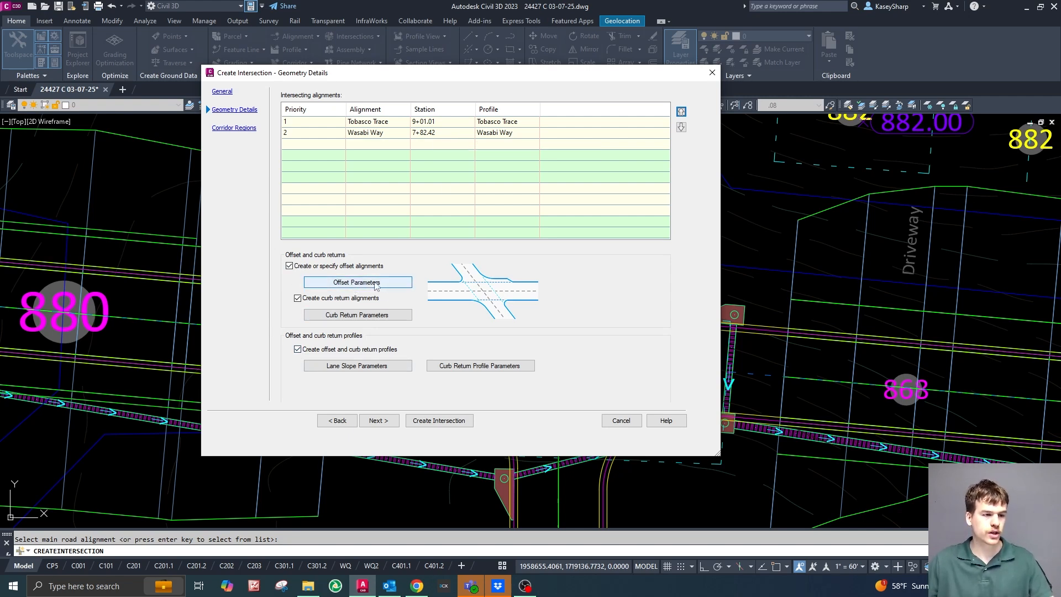
In the intersection's offset parameters, set the left and right offset values of Tobasco Trace to 10.5'.
{"action": "left_click", "coordinate": [356, 286]}
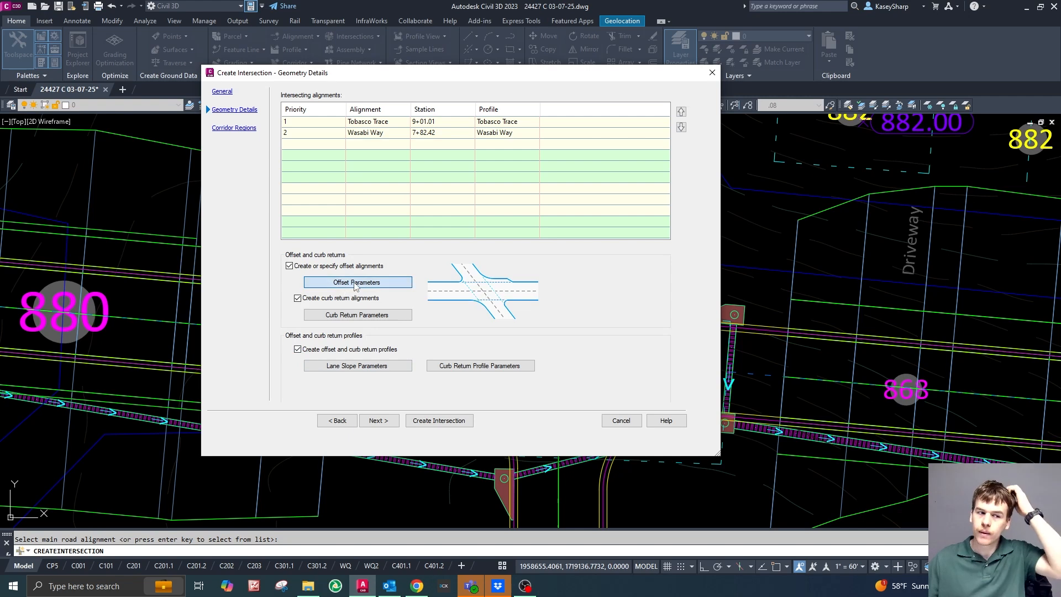
{"action": "left_click_drag", "start_coordinate": [468, 150], "coordinate": [543, 108]}
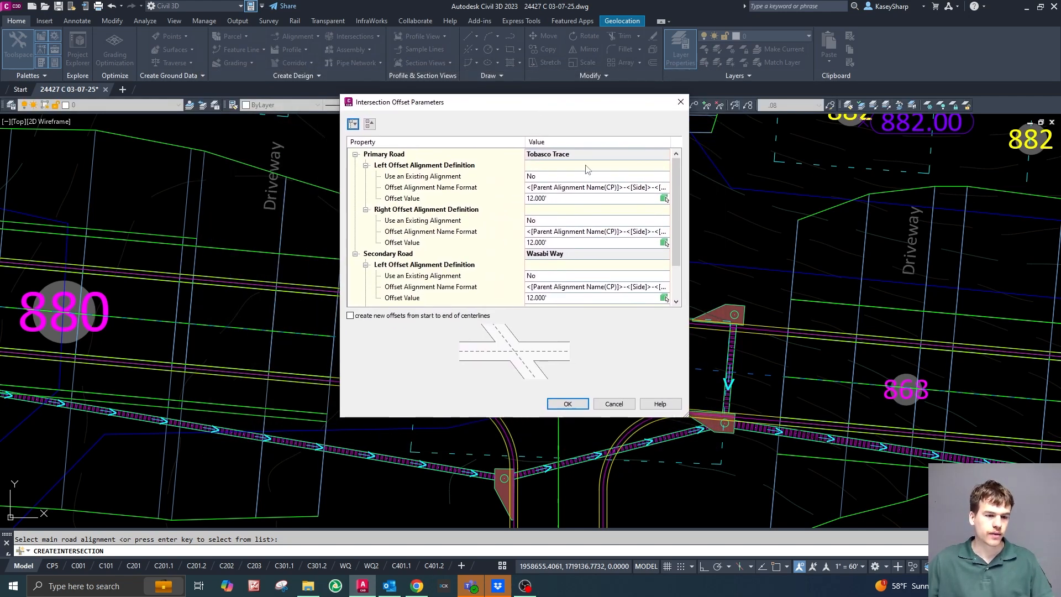
{"action": "left_click_drag", "start_coordinate": [691, 307], "coordinate": [753, 307]}
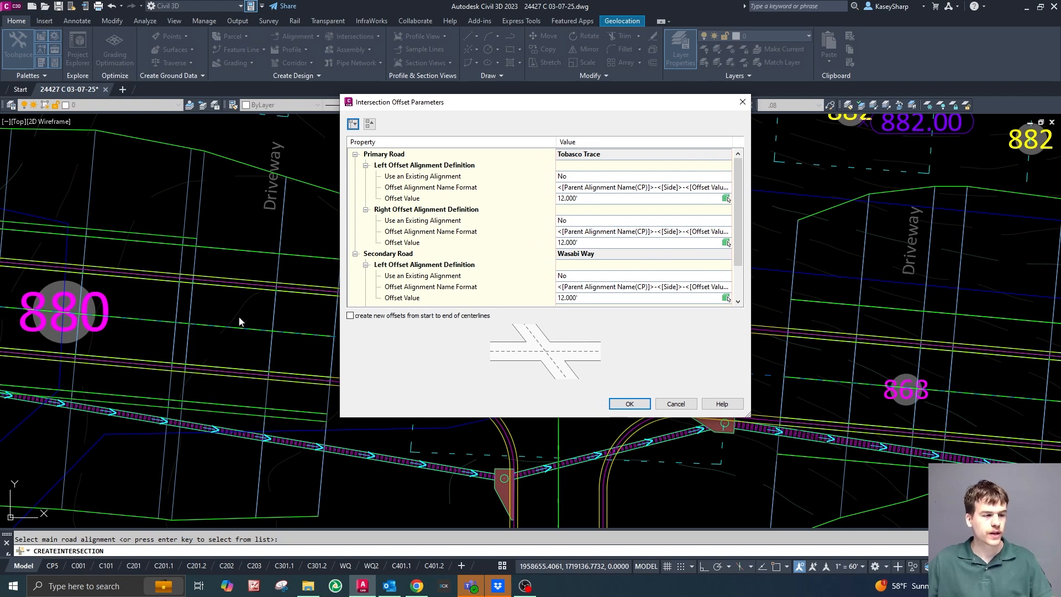
{"action": "left_click", "coordinate": [593, 200]}
{"action": "type", "text": "10"}
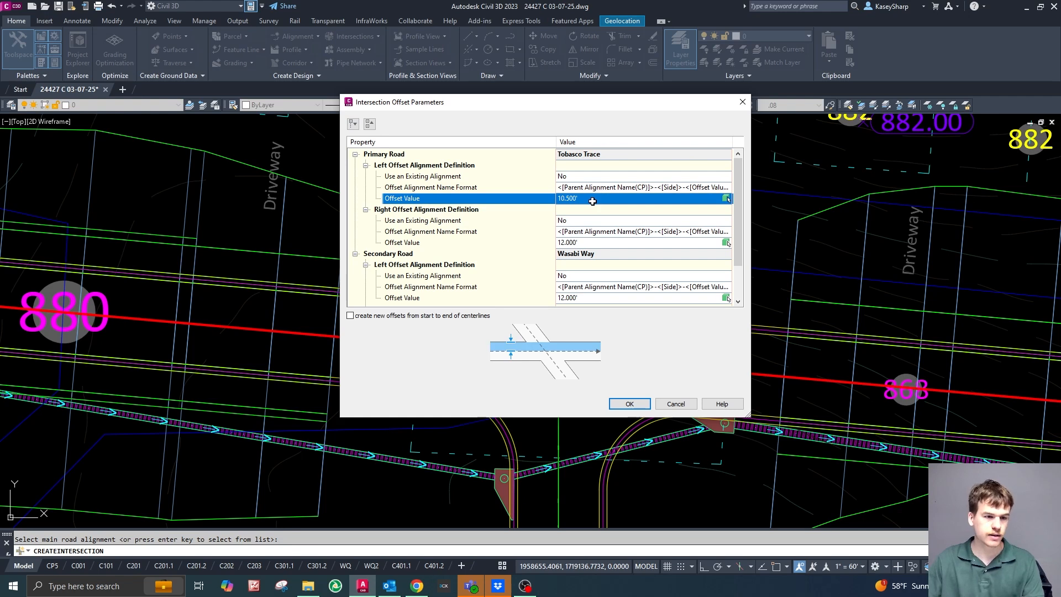
{"action": "left_click", "coordinate": [585, 243]}
{"action": "type", "text": "10.5"}
{"action": "key", "text": "Return"}
Set the left and right offset values of the secondary road, Wasabi Way, to 10.5'.
{"action": "scroll", "coordinate": [585, 243], "scroll_direction": "down", "scroll_amount": 2}
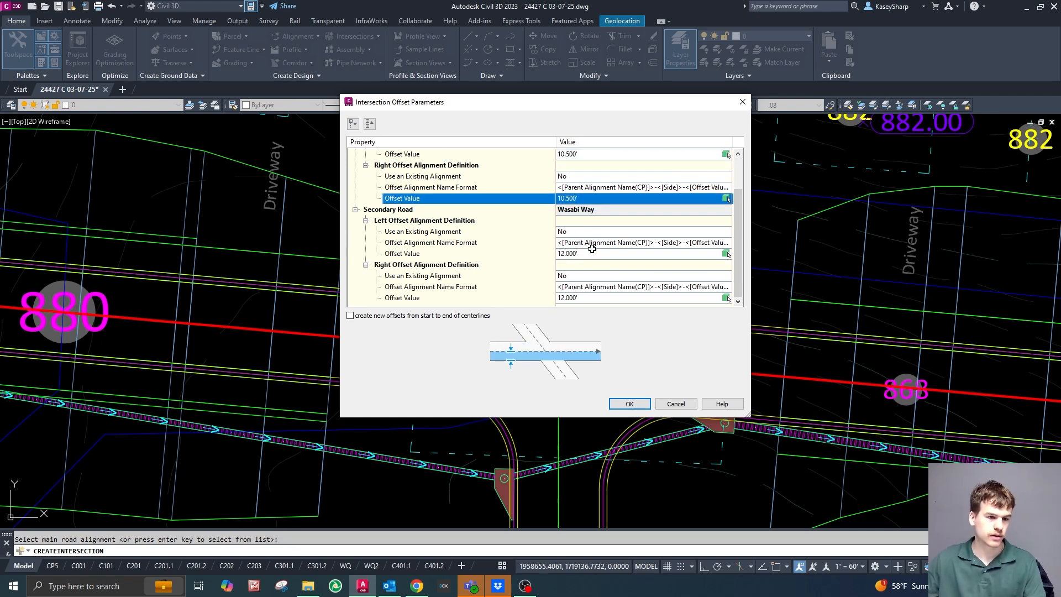
{"action": "left_click", "coordinate": [581, 255]}
{"action": "type", "text": "10.5"}
{"action": "key", "text": "Return"}
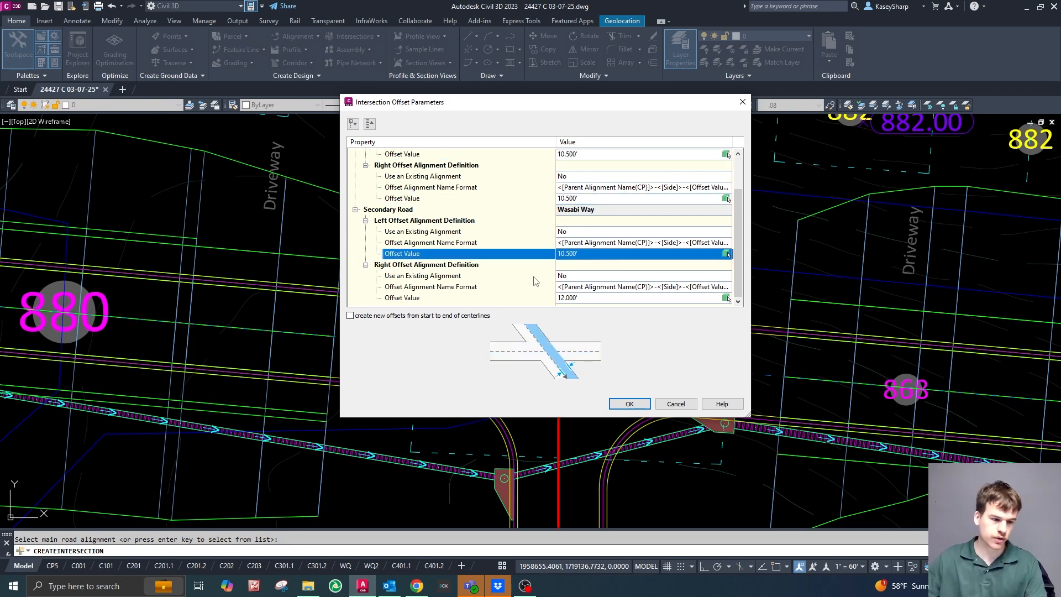
{"action": "mouse_move", "coordinate": [572, 108]}
{"action": "left_mouse_down"}
{"action": "mouse_move", "coordinate": [448, 98]}
{"action": "mouse_move", "coordinate": [238, 58]}
{"action": "mouse_move", "coordinate": [260, 58]}
{"action": "left_mouse_up"}
{"action": "left_click", "coordinate": [316, 256]}
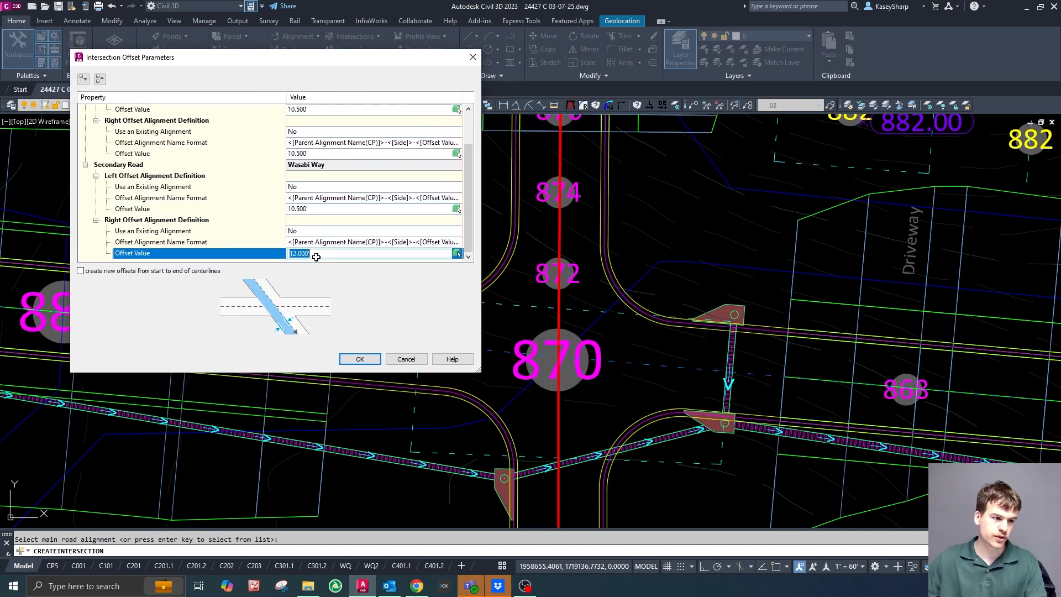
{"action": "type", "text": "10.5"}
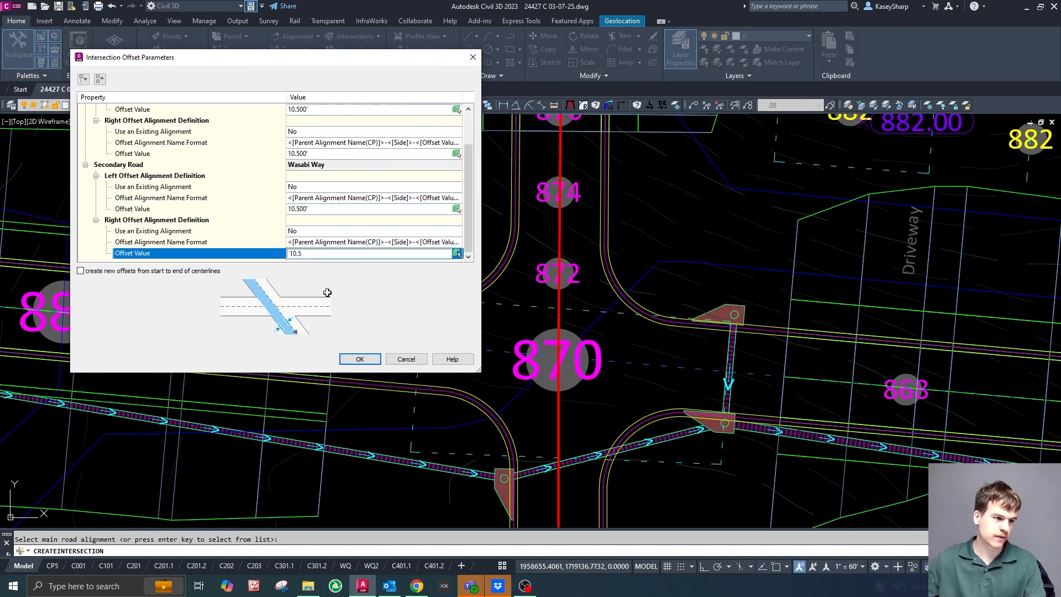
{"action": "key", "text": "Return"}
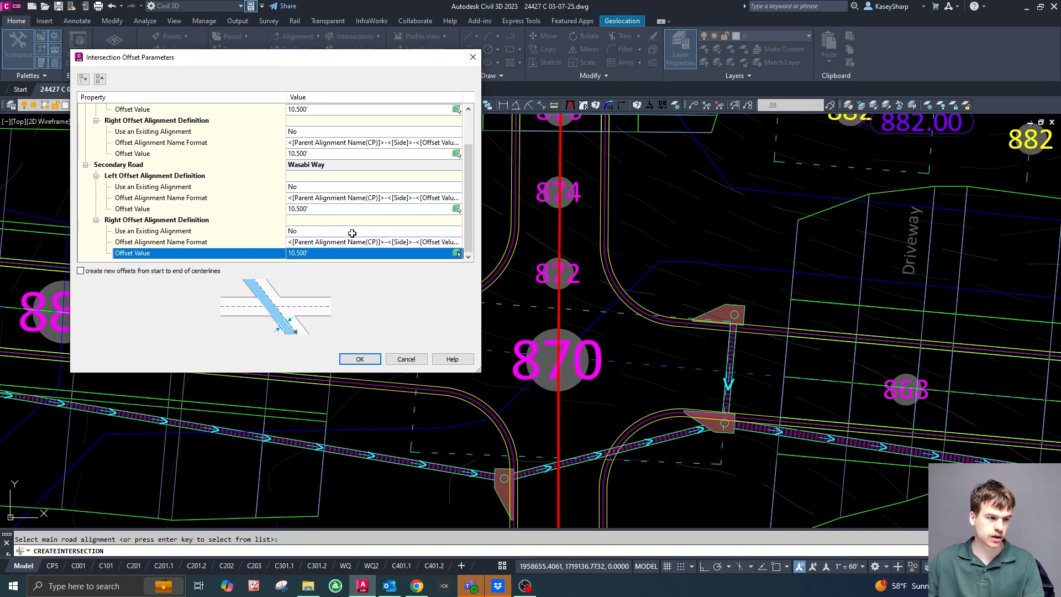
Review the offset definitions of both roads and accept the intersection offset parameters.
{"action": "scroll", "coordinate": [357, 232], "scroll_direction": "up", "scroll_amount": 3}
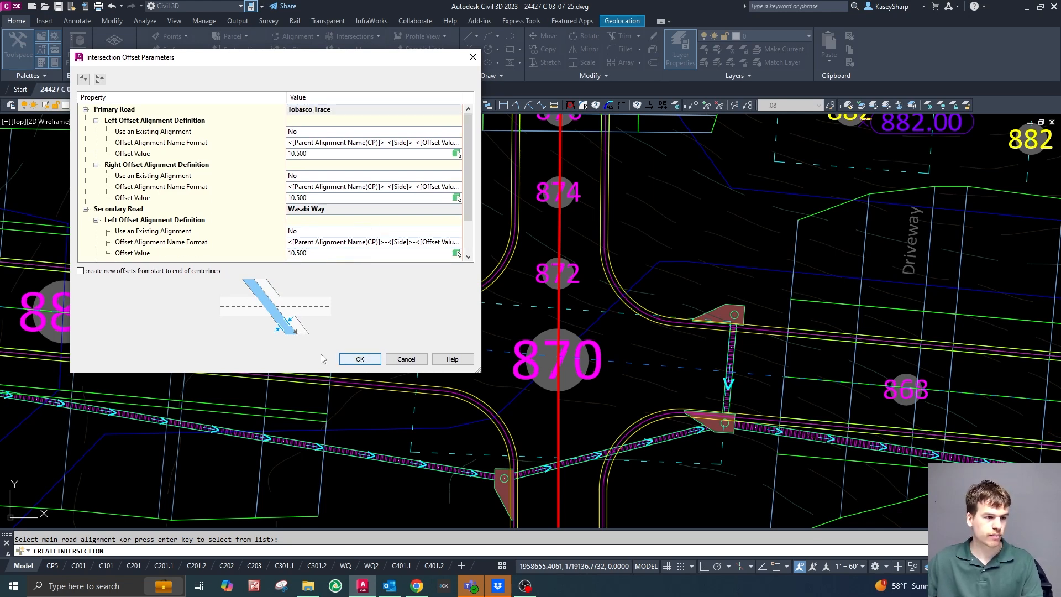
{"action": "scroll", "coordinate": [322, 243], "scroll_direction": "down", "scroll_amount": 3}
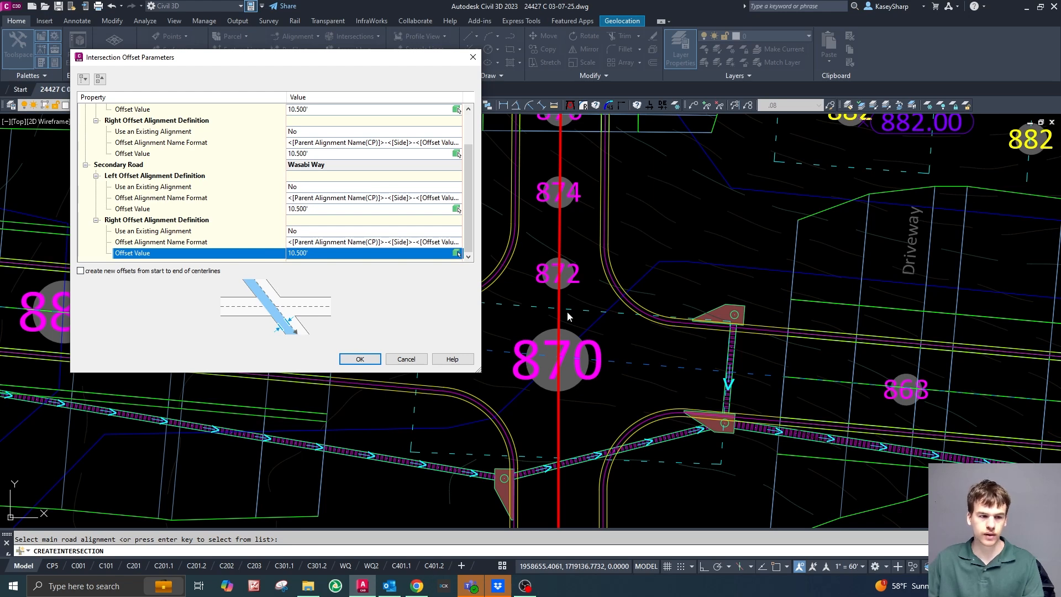
{"action": "scroll", "coordinate": [348, 239], "scroll_direction": "up", "scroll_amount": 1}
{"action": "scroll", "coordinate": [332, 227], "scroll_direction": "down", "scroll_amount": 1}
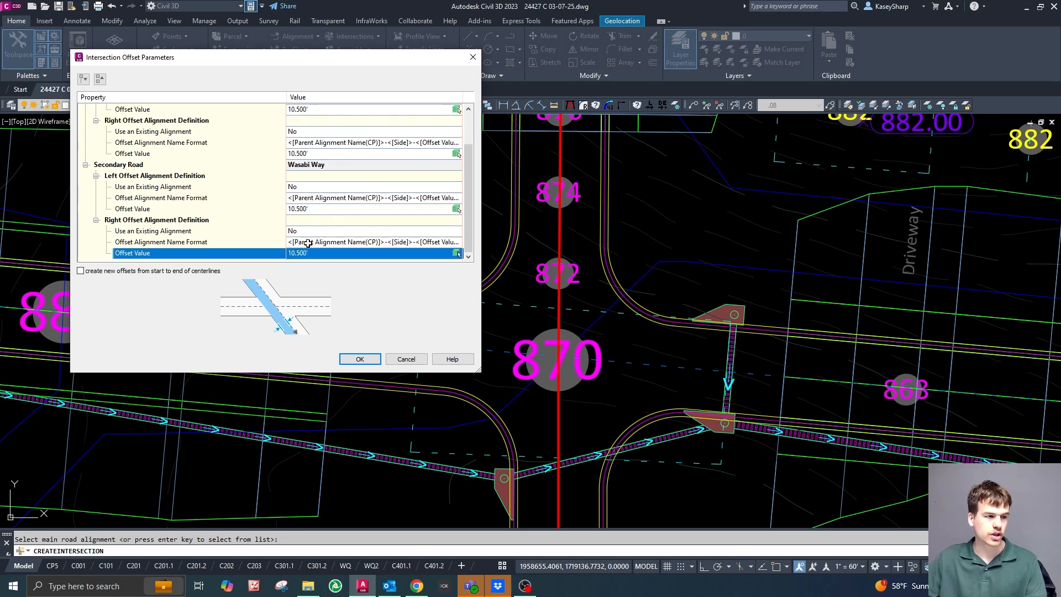
{"action": "scroll", "coordinate": [262, 224], "scroll_direction": "up", "scroll_amount": 2}
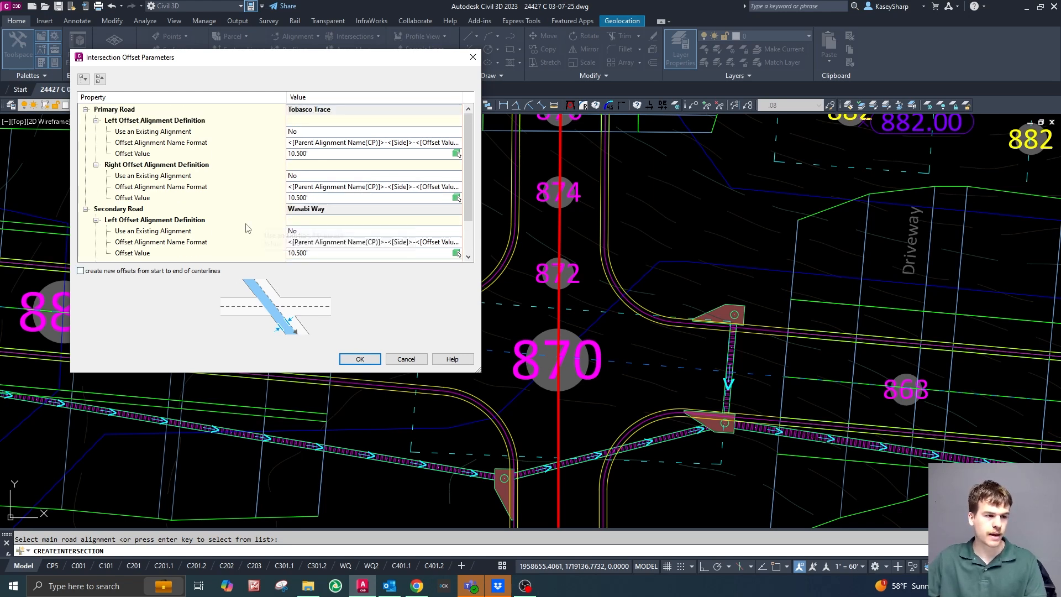
{"action": "left_click", "coordinate": [360, 360]}
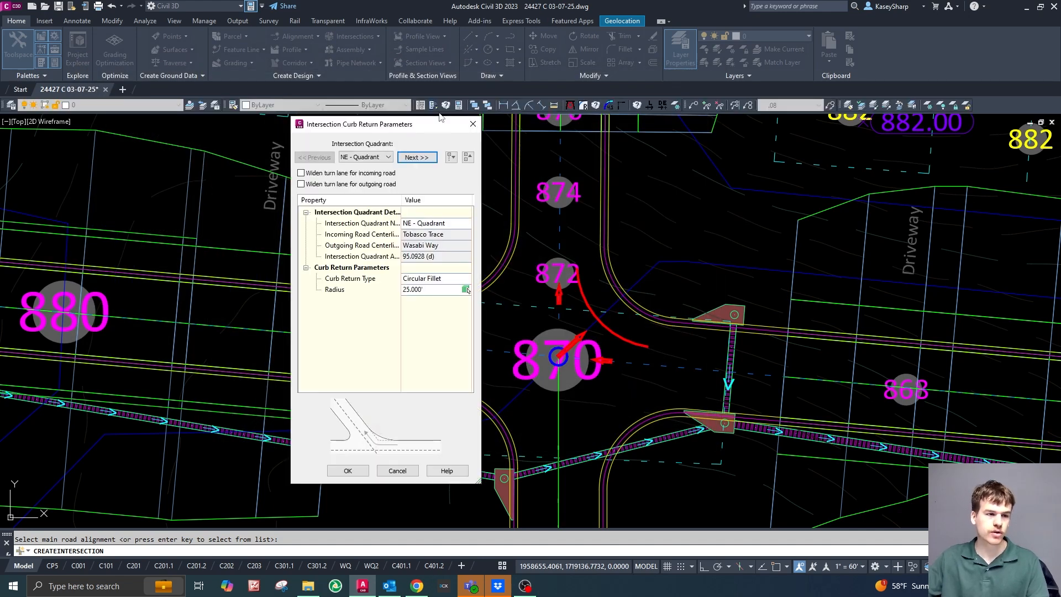
In the intersection's curb return parameters, set the circular fillet radius of the NE quadrant to 20'.
{"action": "left_click_drag", "start_coordinate": [419, 130], "coordinate": [968, 90]}
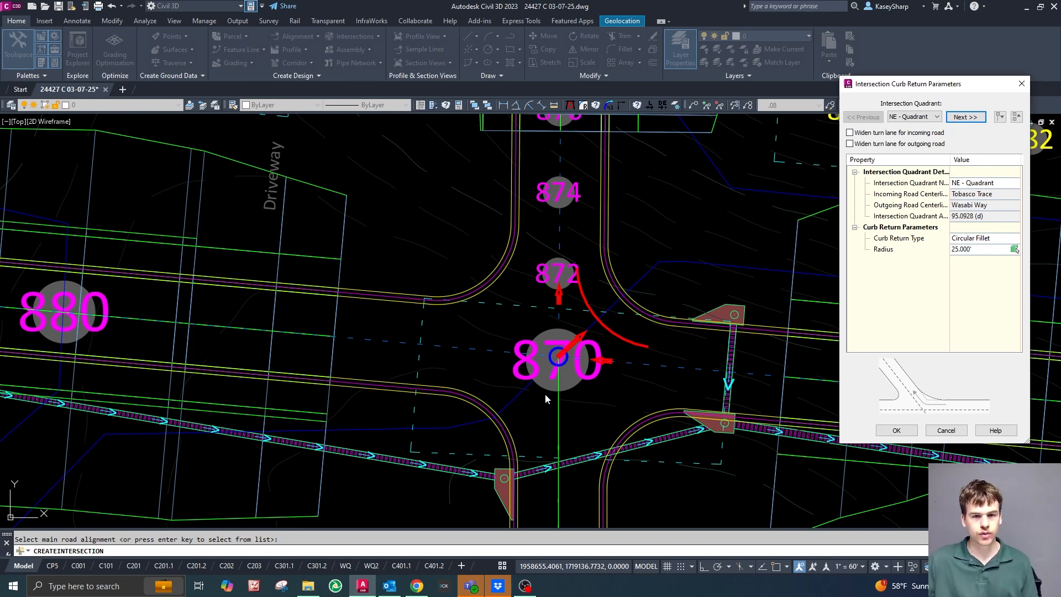
{"action": "left_click", "coordinate": [926, 119]}
{"action": "left_click", "coordinate": [927, 119]}
{"action": "left_click", "coordinate": [955, 118]}
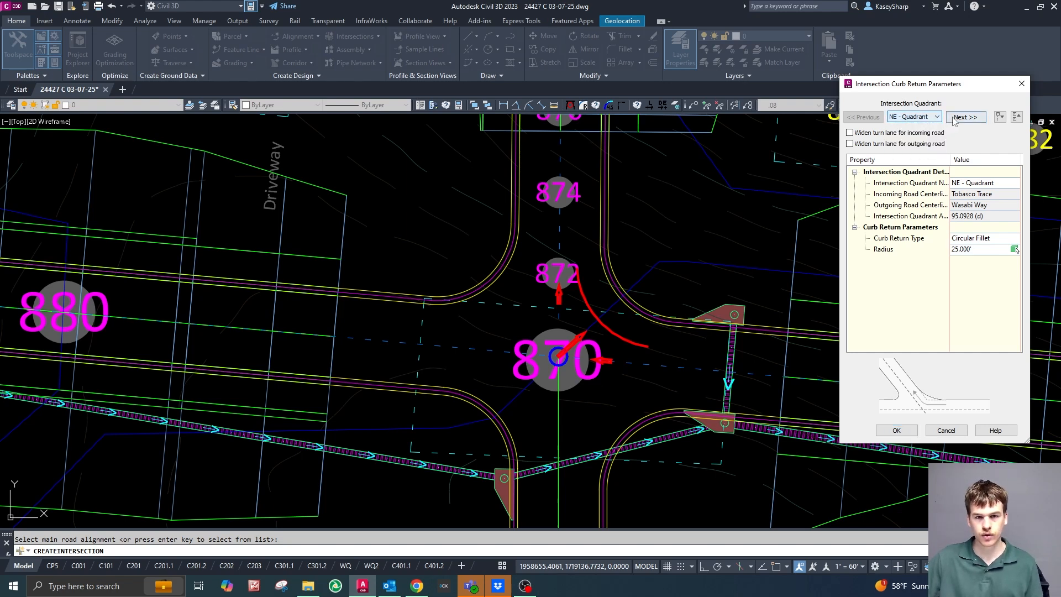
{"action": "left_click", "coordinate": [955, 118]}
{"action": "left_click", "coordinate": [862, 120]}
{"action": "left_click", "coordinate": [861, 120]}
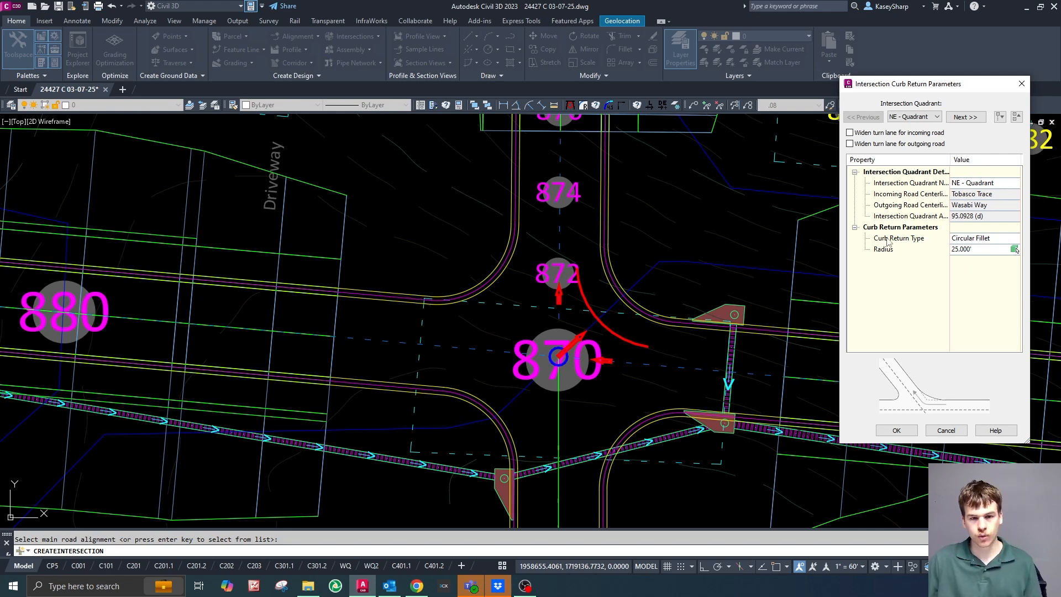
{"action": "left_click", "coordinate": [977, 249]}
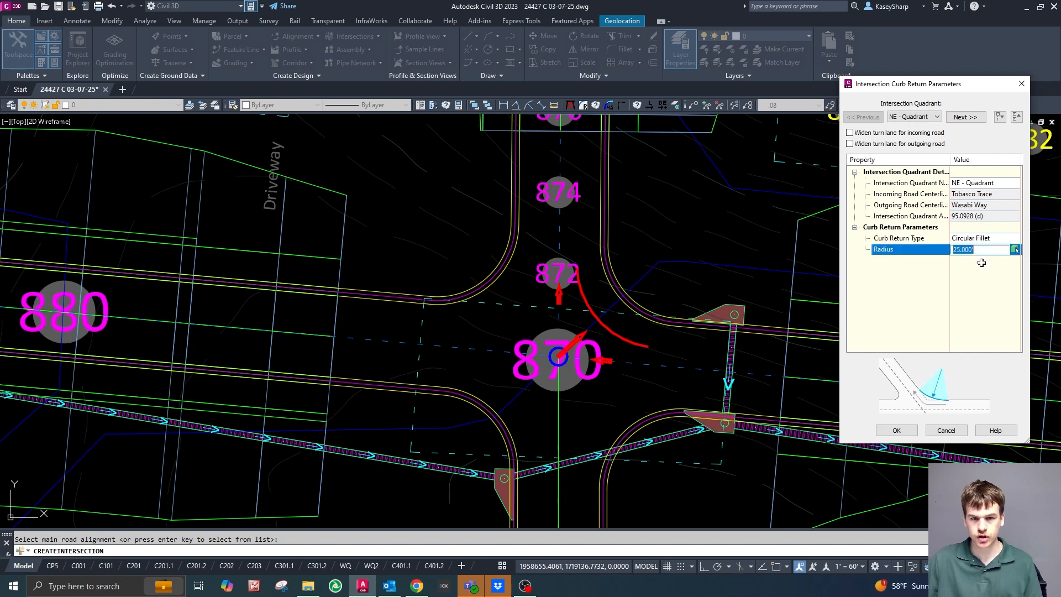
{"action": "type", "text": "20"}
{"action": "key", "text": "Return"}
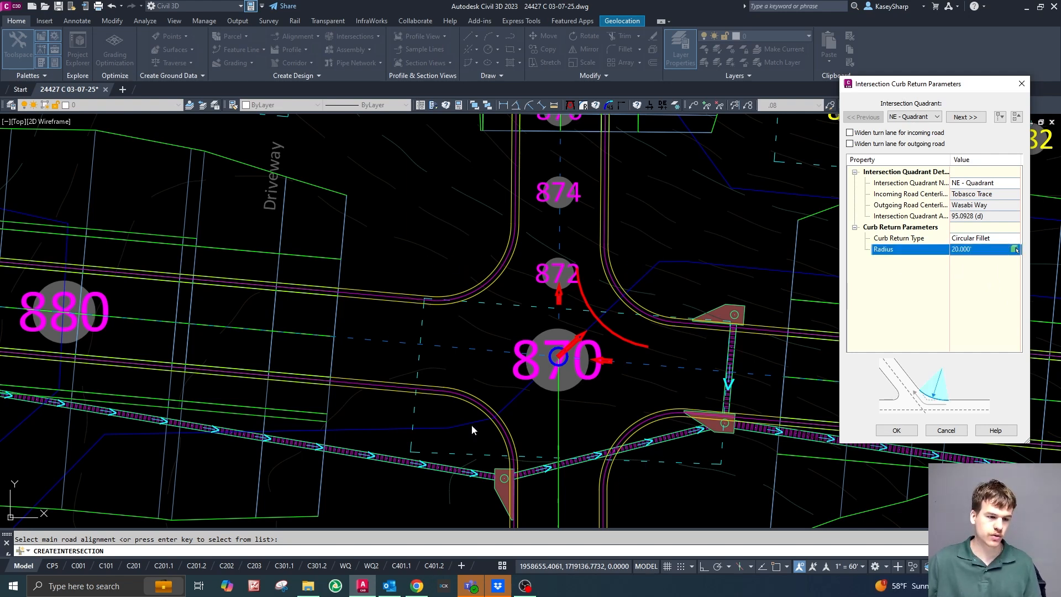
Set the curb return radius of the SE, SW and NW quadrants to 20'.
{"action": "left_click", "coordinate": [965, 117]}
{"action": "left_click", "coordinate": [978, 248]}
{"action": "left_click", "coordinate": [965, 117]}
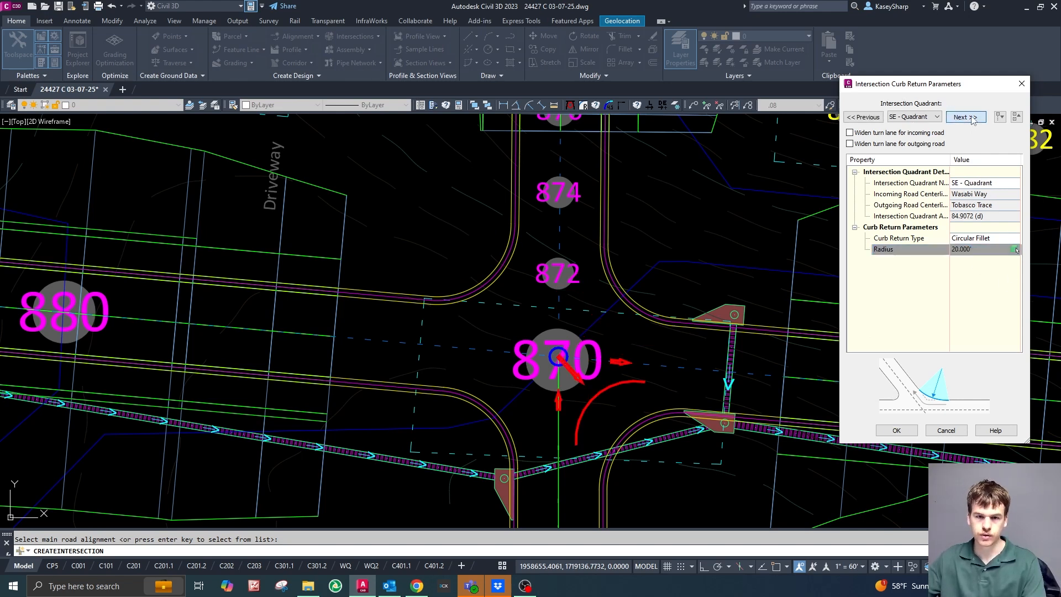
{"action": "left_click", "coordinate": [978, 249]}
{"action": "left_click", "coordinate": [965, 116]}
{"action": "left_click", "coordinate": [982, 250]}
{"action": "type", "text": "20"}
{"action": "key", "text": "Return"}
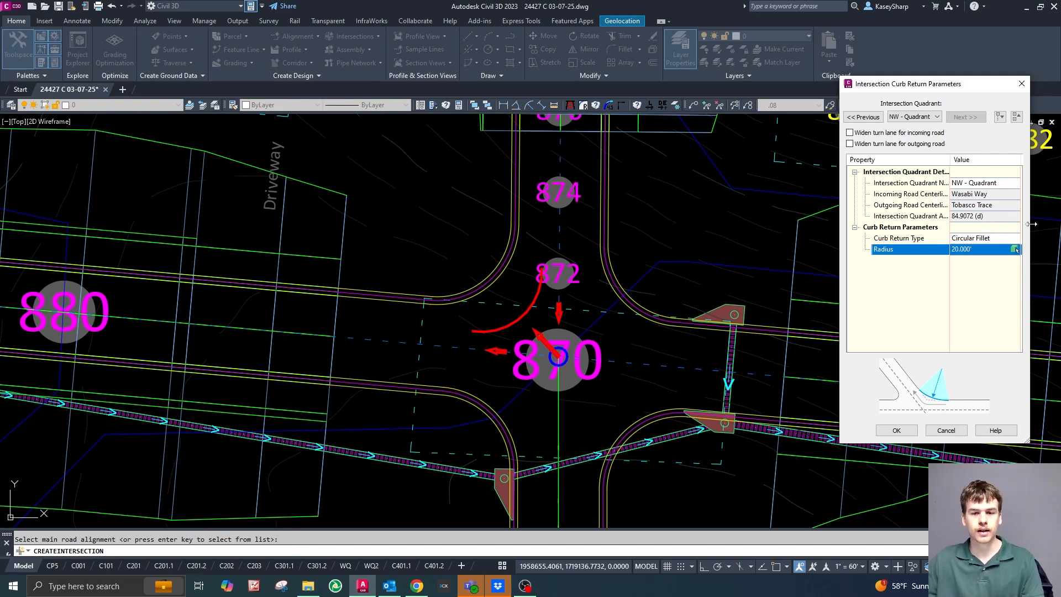
Review the curb return settings back through the quadrants and accept the curb return parameters.
{"action": "left_click_drag", "start_coordinate": [1031, 224], "coordinate": [1053, 227]}
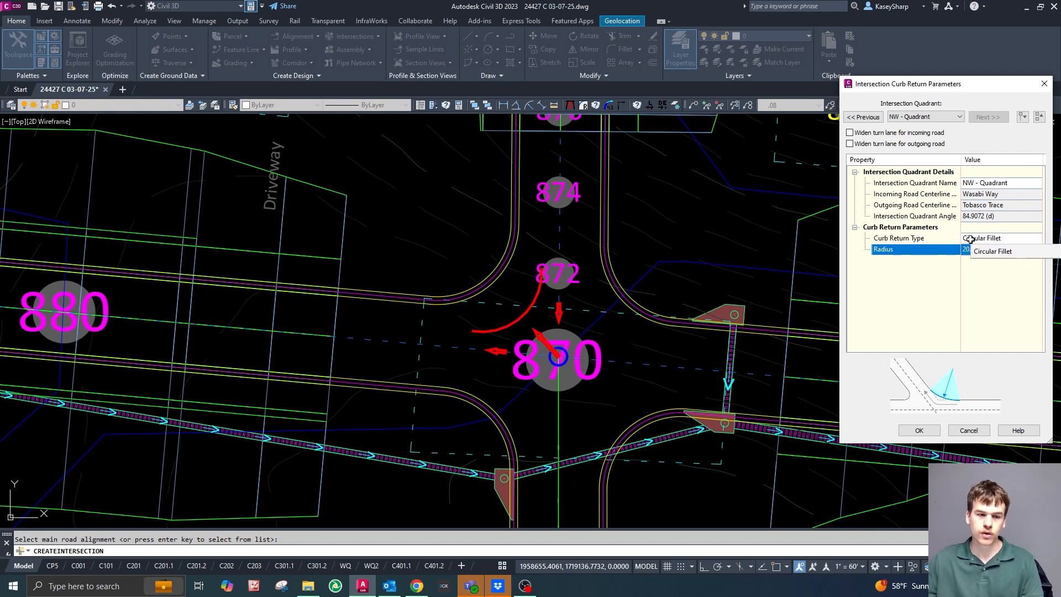
{"action": "left_click", "coordinate": [866, 118]}
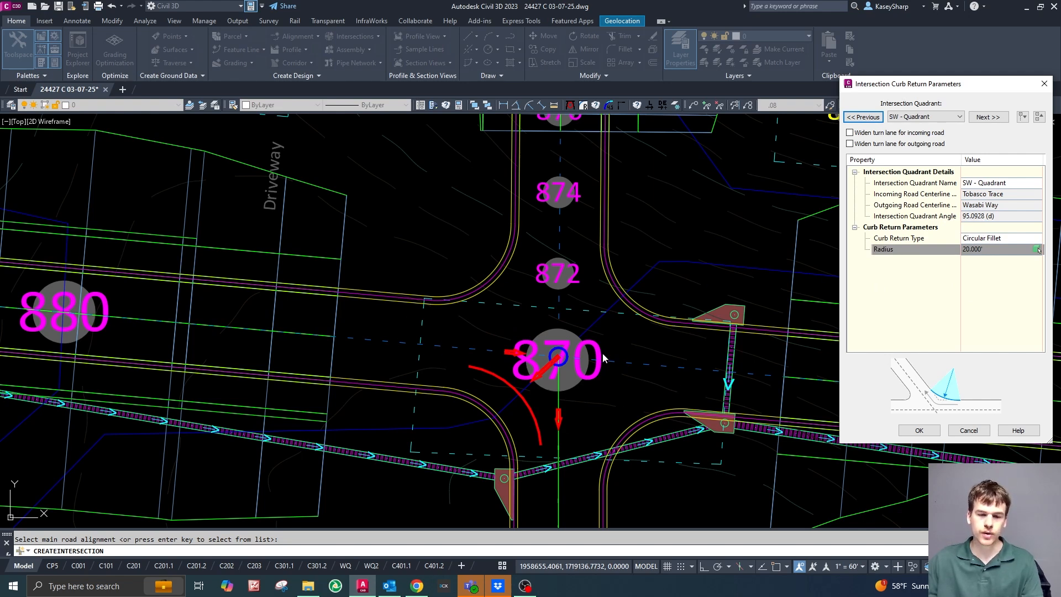
{"action": "left_click", "coordinate": [879, 119]}
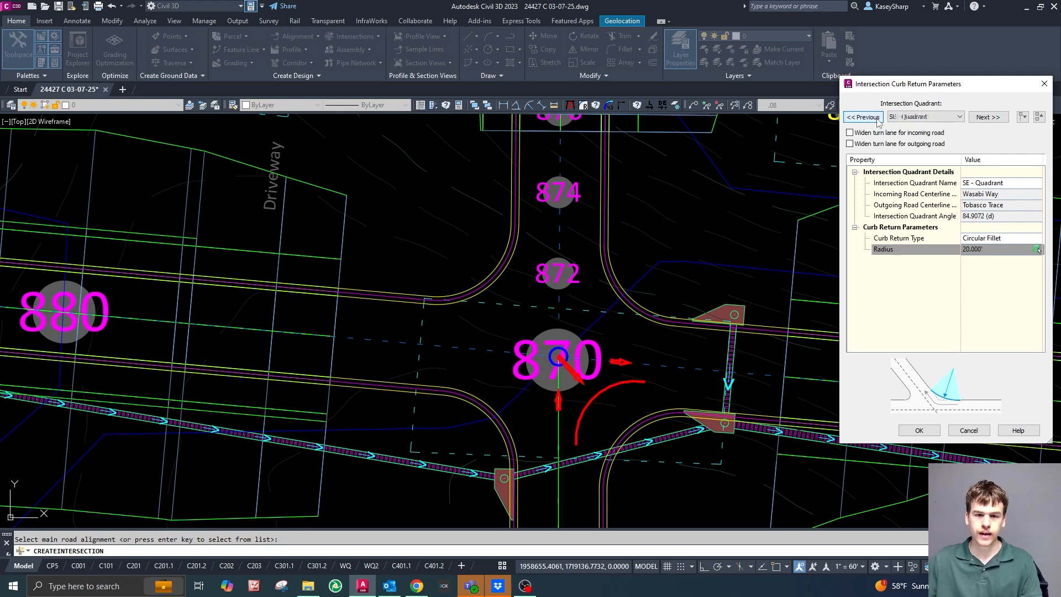
{"action": "left_click", "coordinate": [879, 119]}
{"action": "left_click", "coordinate": [939, 435]}
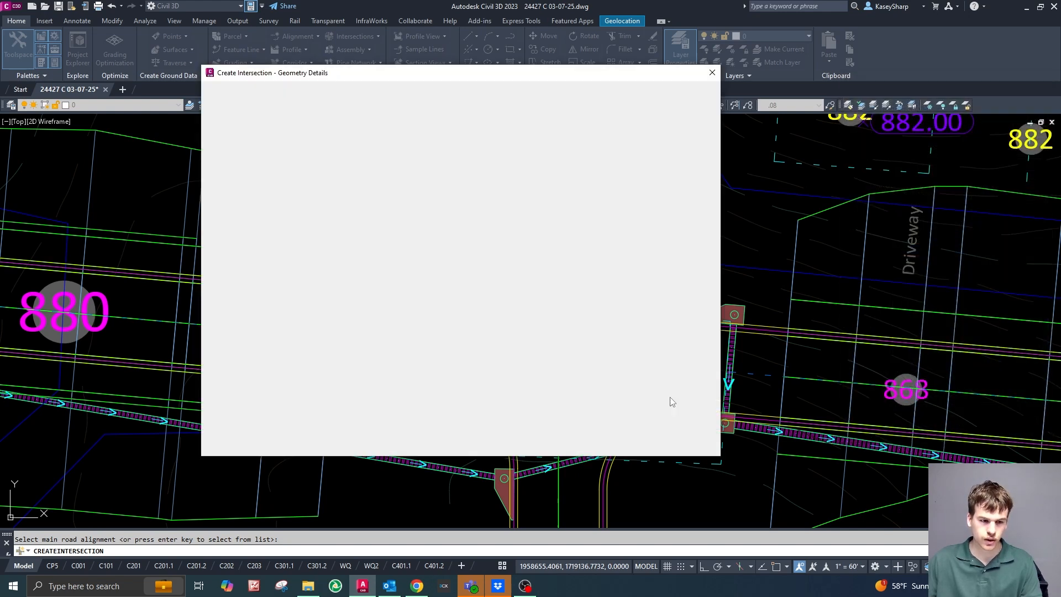
Review the left and right cross falls from centerline of Tobasco Trace and Wasabi Way, and accept the lane slope parameters.
{"action": "left_click", "coordinate": [357, 366]}
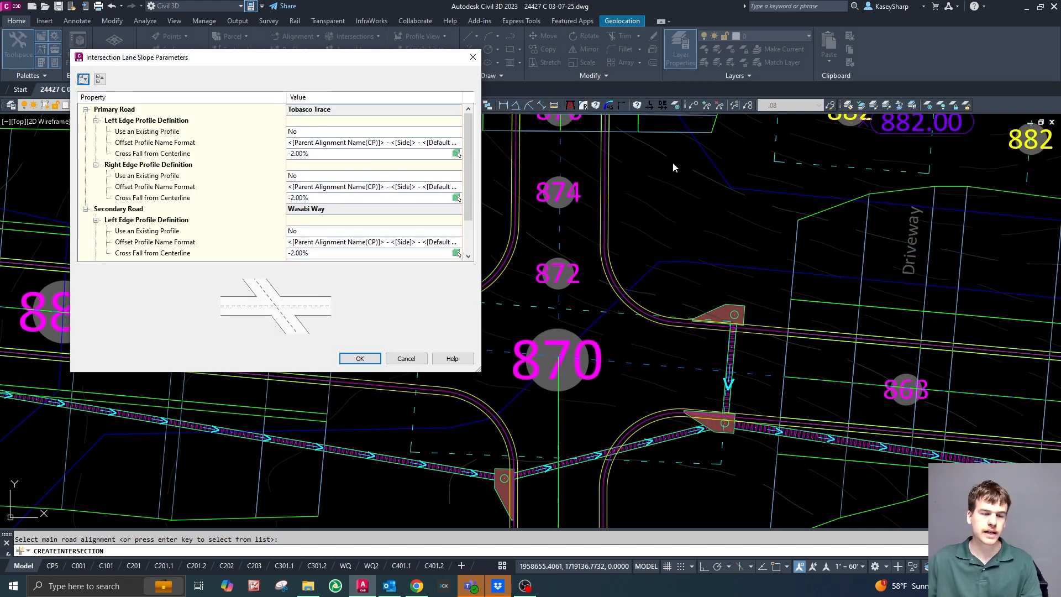
{"action": "left_click_drag", "start_coordinate": [377, 60], "coordinate": [472, 76]}
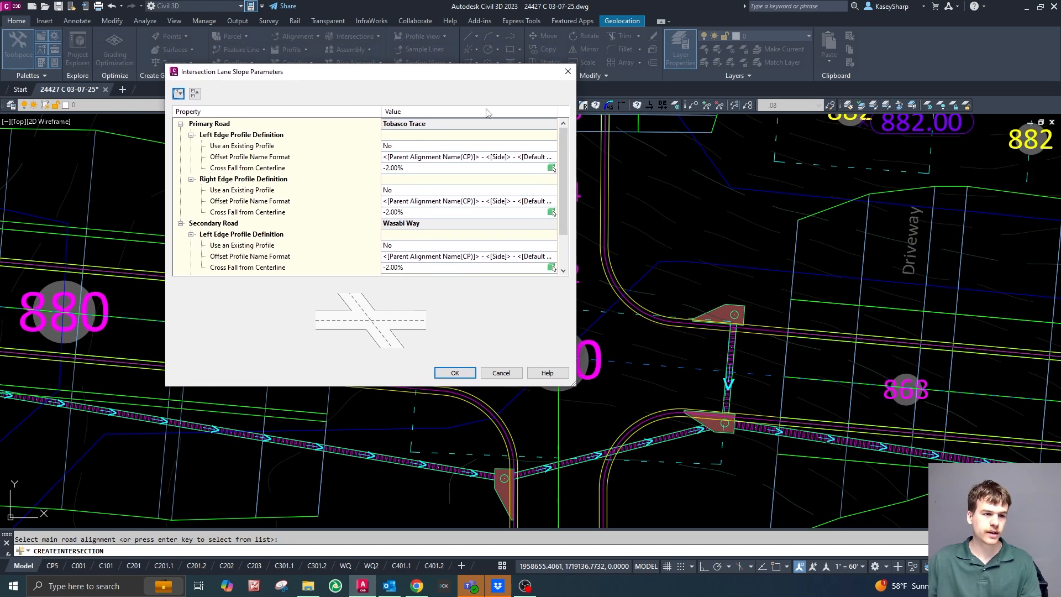
{"action": "left_click", "coordinate": [419, 167]}
{"action": "left_click", "coordinate": [406, 212]}
{"action": "scroll", "coordinate": [407, 215], "scroll_direction": "down", "scroll_amount": 2}
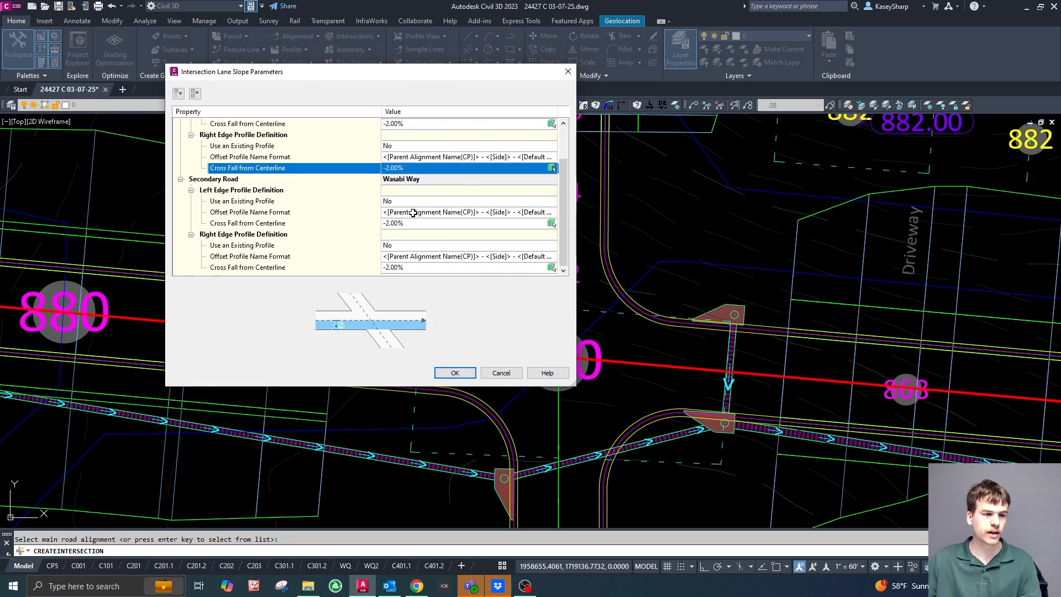
{"action": "left_click", "coordinate": [409, 223]}
{"action": "left_click", "coordinate": [410, 268]}
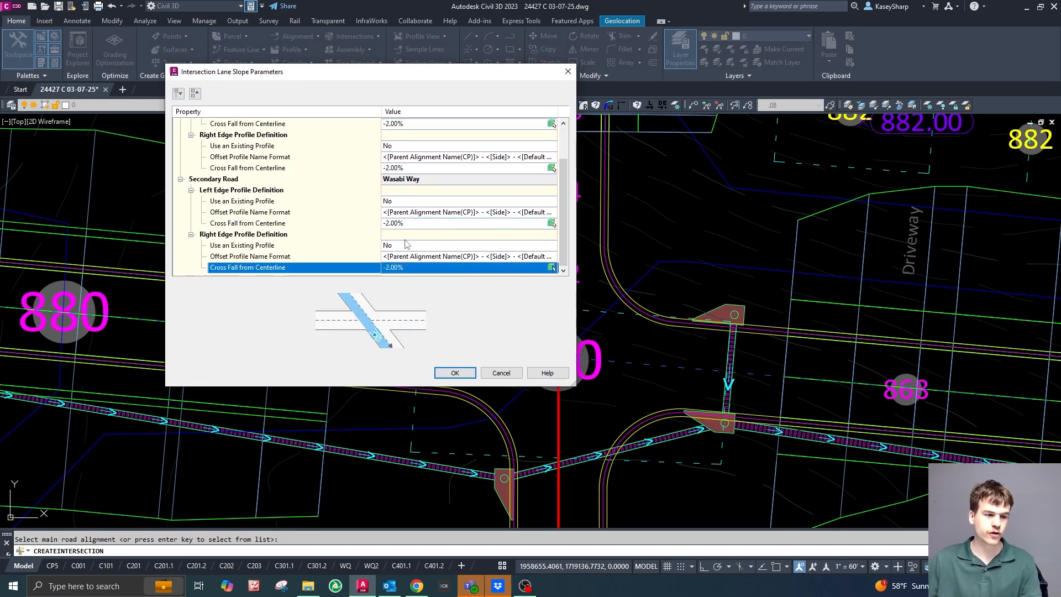
{"action": "scroll", "coordinate": [441, 230], "scroll_direction": "up", "scroll_amount": 2}
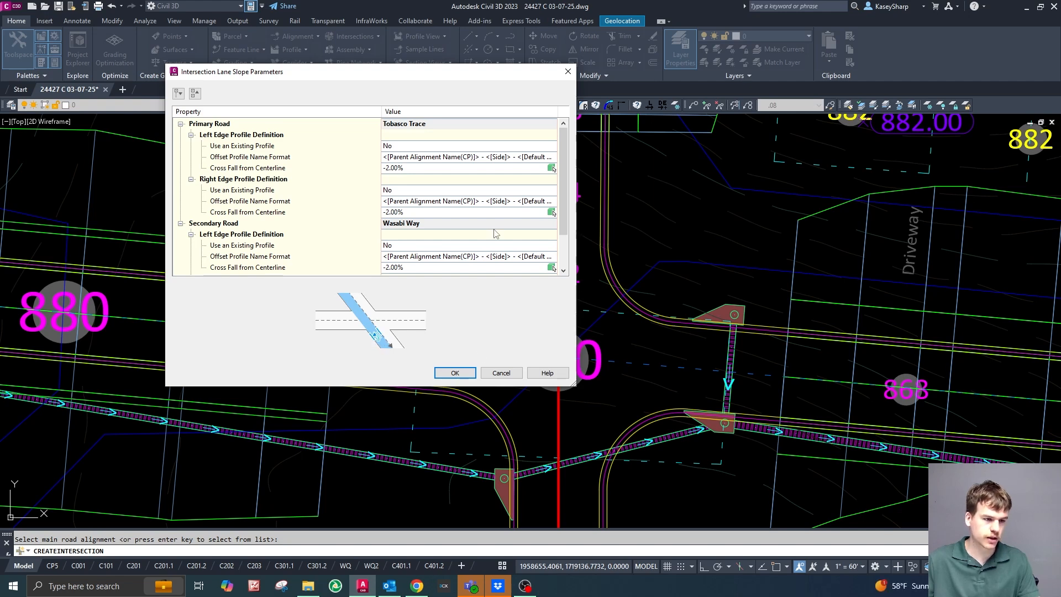
{"action": "left_click", "coordinate": [467, 375]}
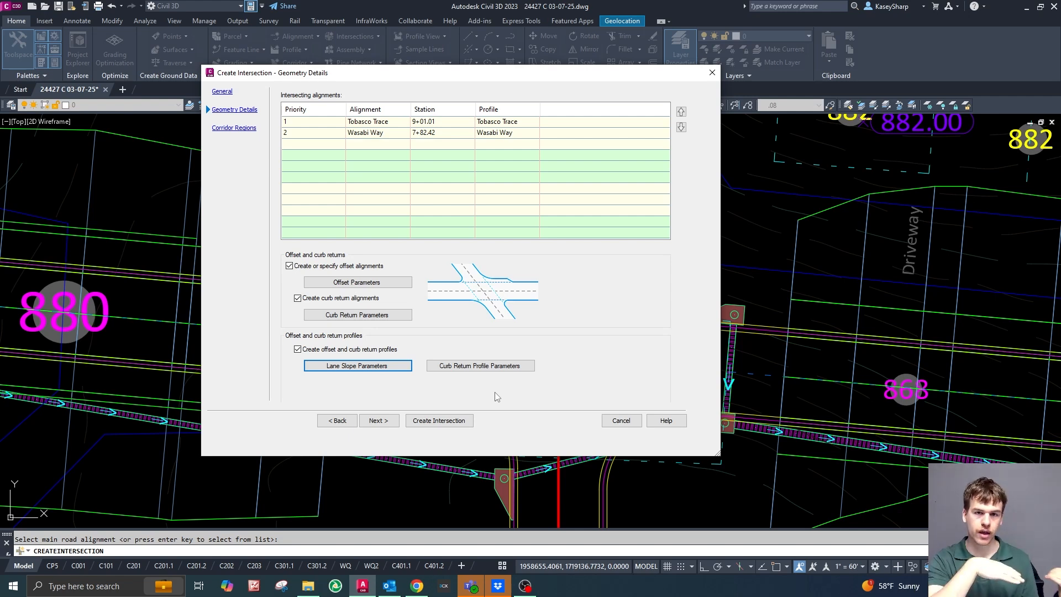
{"action": "left_click", "coordinate": [359, 366]}
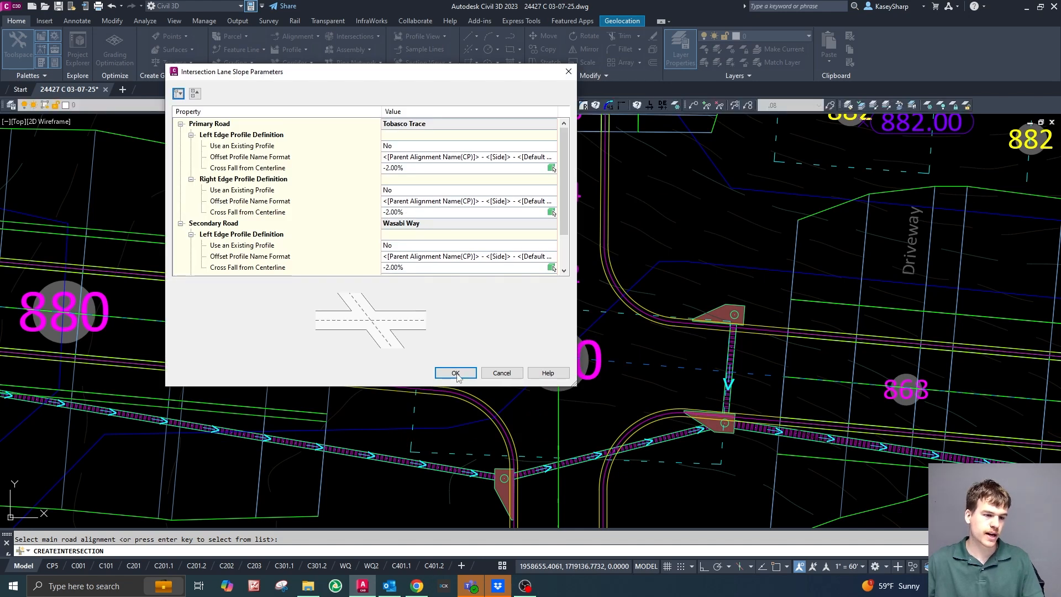
{"action": "left_click", "coordinate": [460, 371]}
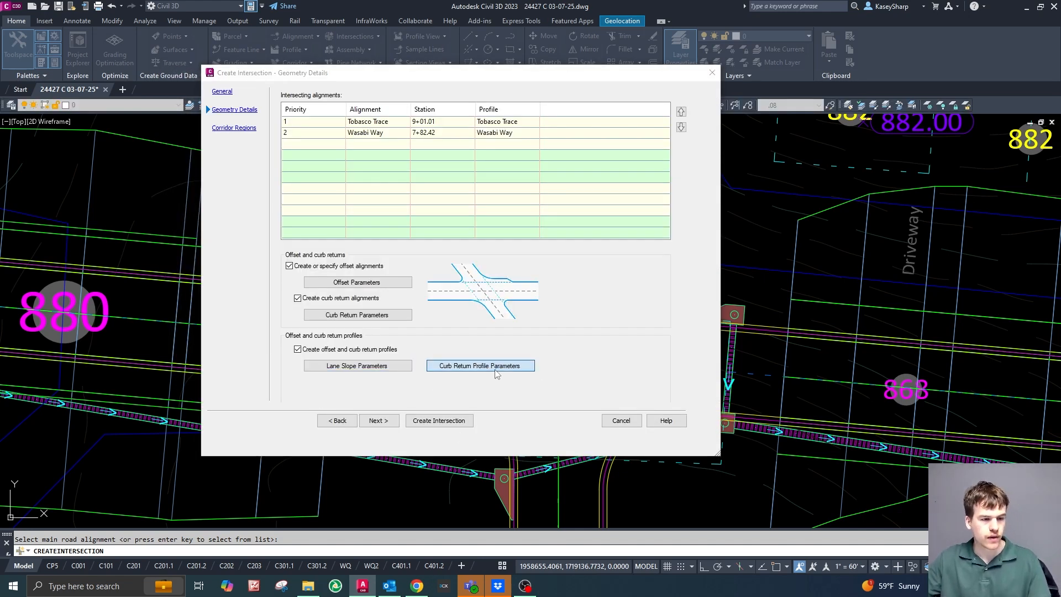
In the curb return profile parameters, examine how the NE quadrant's profile extends along the incoming and outgoing lanes.
{"action": "left_click", "coordinate": [480, 366]}
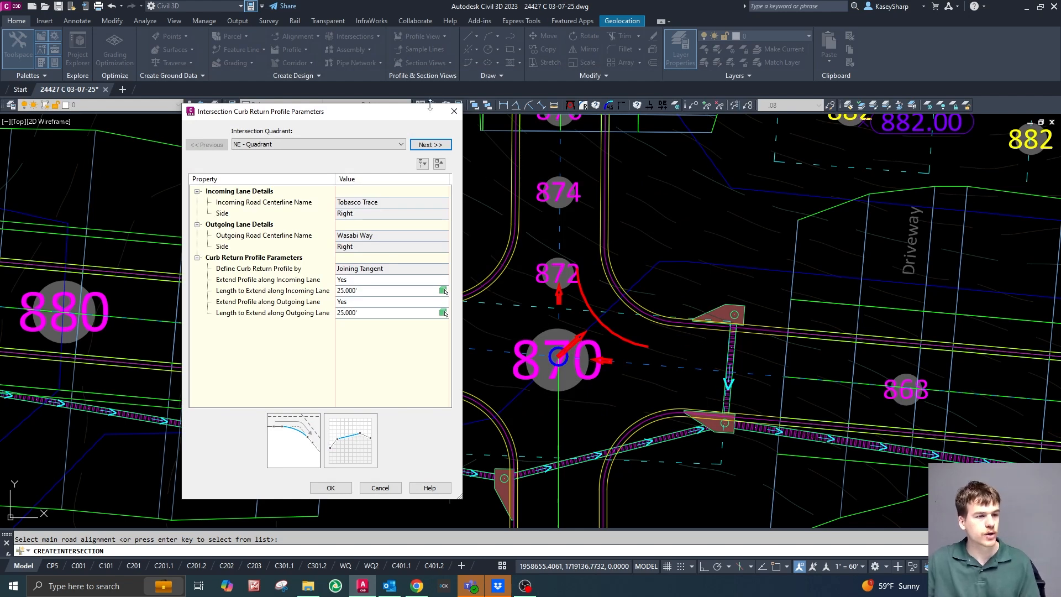
{"action": "left_click_drag", "start_coordinate": [385, 117], "coordinate": [929, 82]}
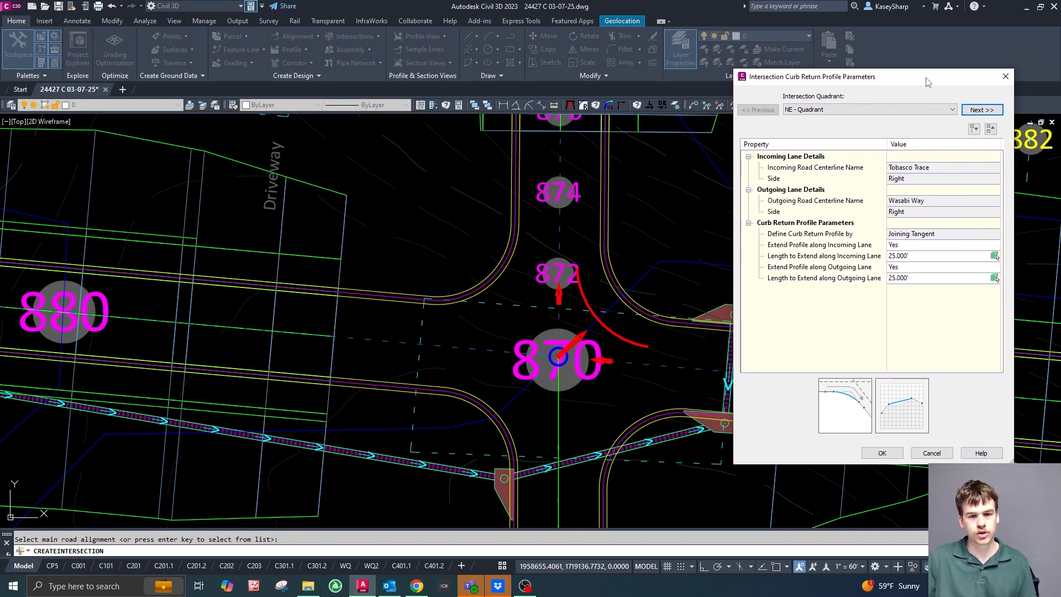
{"action": "left_click", "coordinate": [930, 257]}
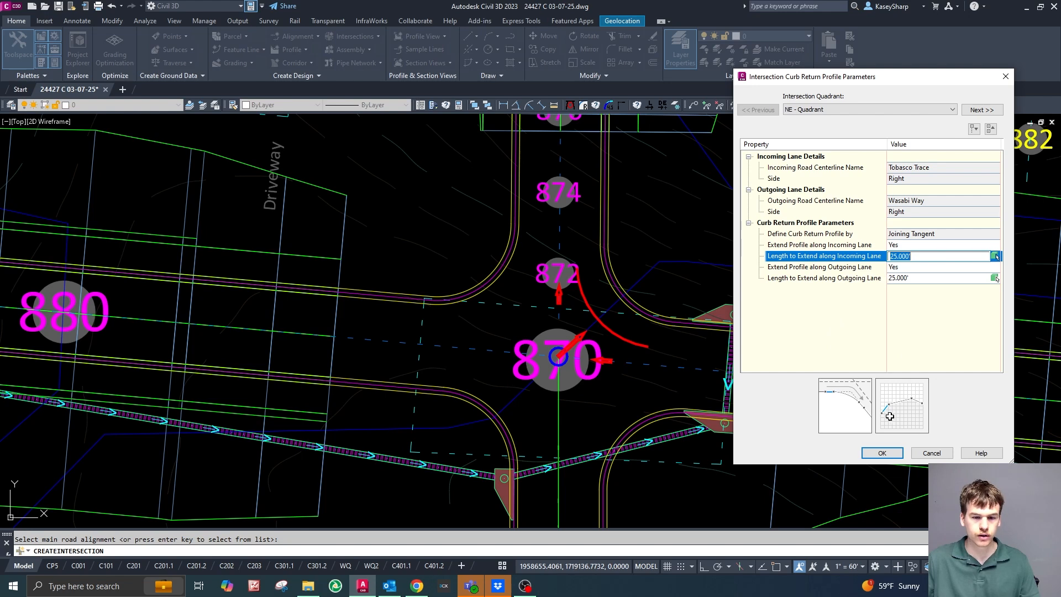
{"action": "left_click", "coordinate": [794, 250]}
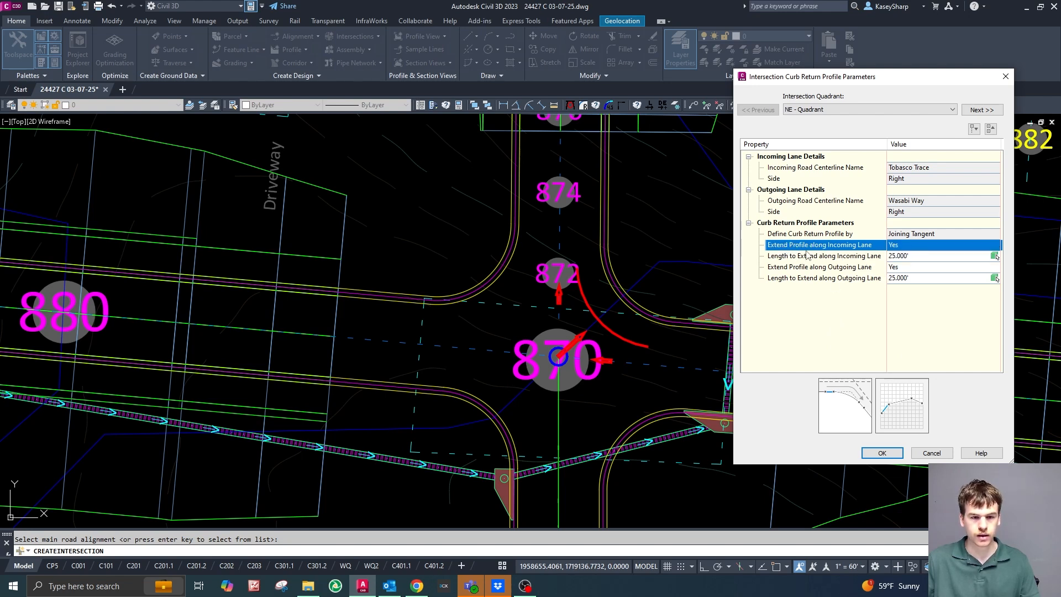
{"action": "left_click", "coordinate": [821, 269]}
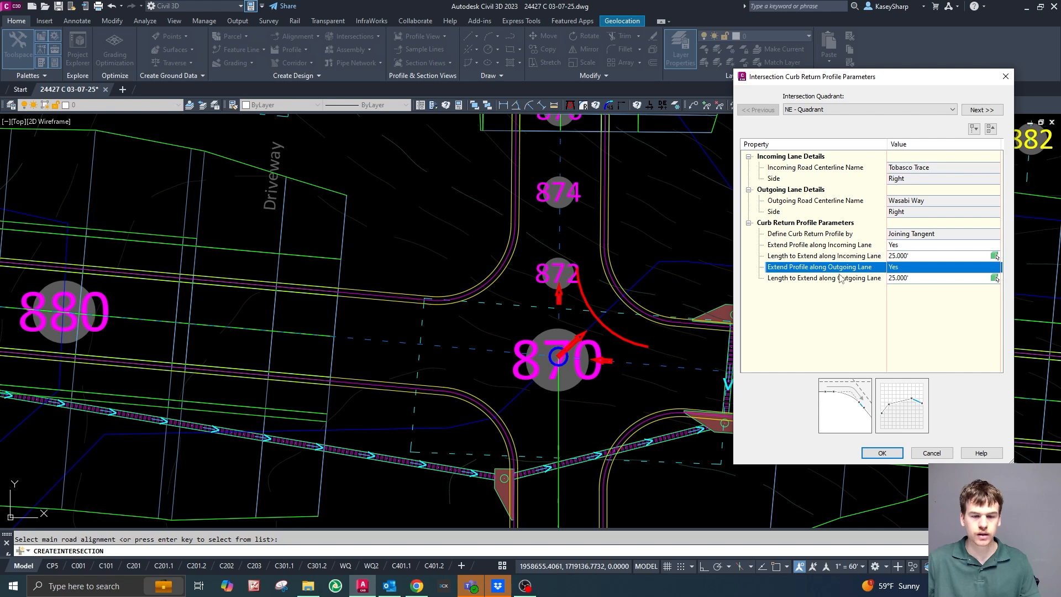
{"action": "left_click", "coordinate": [845, 250]}
{"action": "left_click", "coordinate": [775, 257]}
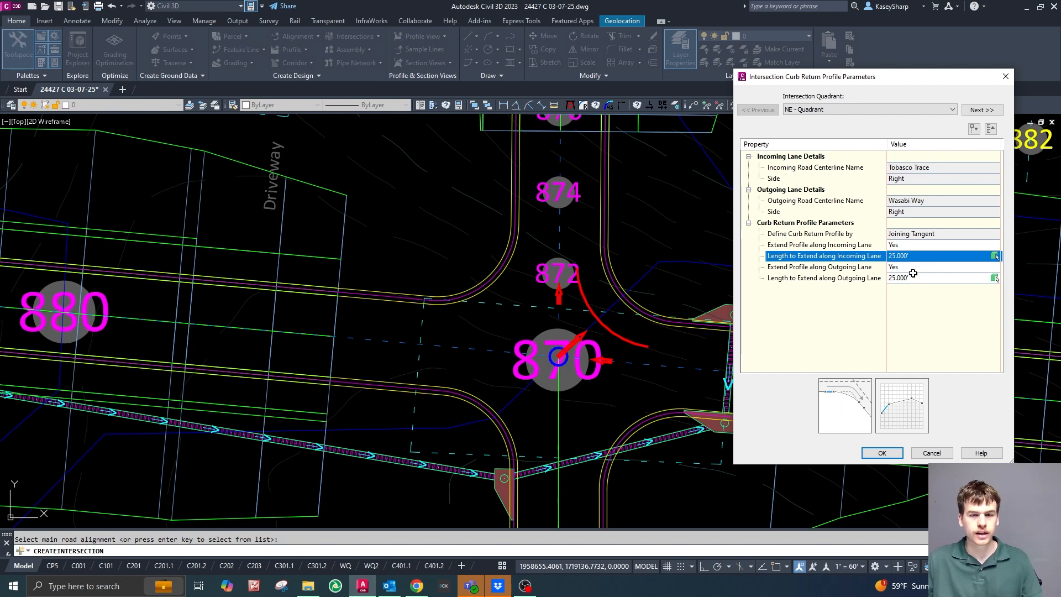
Review the profile extension settings through to the NW quadrant and accept the curb return profile parameters.
{"action": "left_click", "coordinate": [978, 110]}
{"action": "left_click", "coordinate": [978, 112]}
{"action": "left_click", "coordinate": [978, 111]}
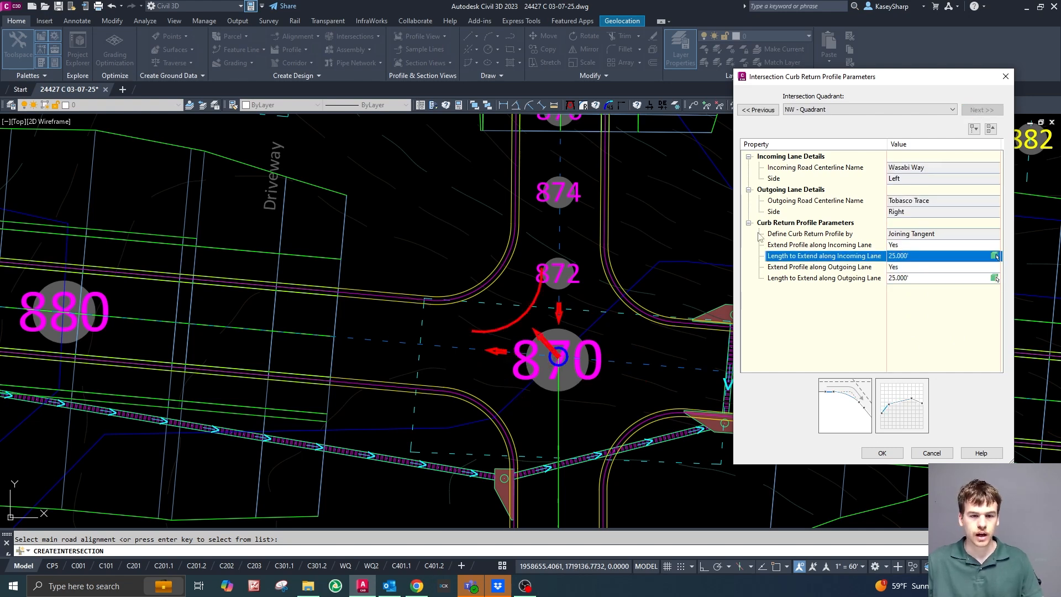
{"action": "left_click", "coordinate": [910, 244]}
{"action": "left_click", "coordinate": [913, 247]}
{"action": "left_click", "coordinate": [912, 247]}
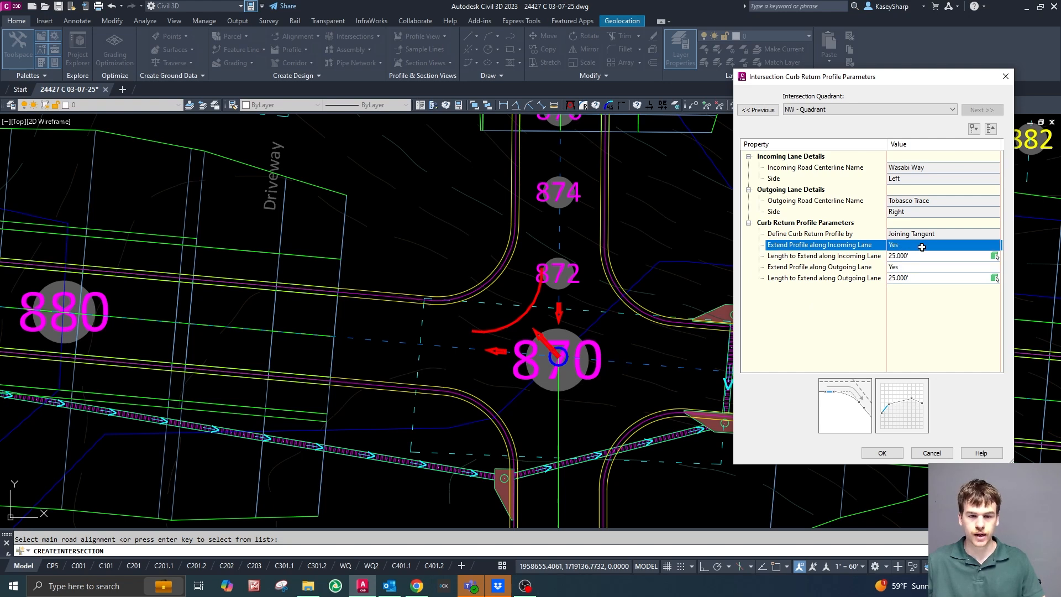
{"action": "left_click", "coordinate": [883, 453]}
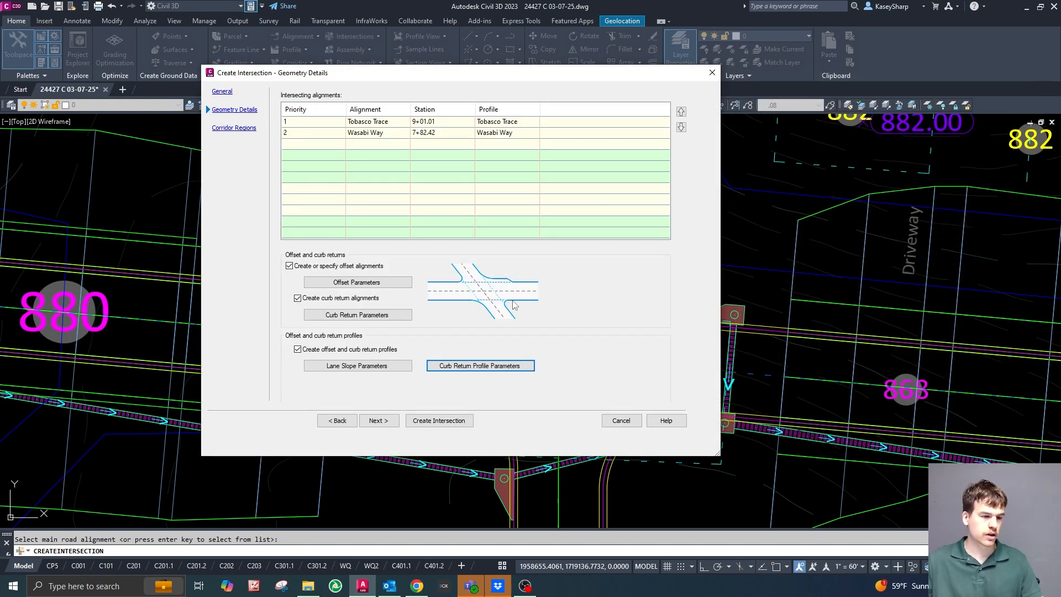
For the corridor regions, add the intersection to the existing Site Corridor and choose EG as the daylight surface.
{"action": "left_click", "coordinate": [386, 423]}
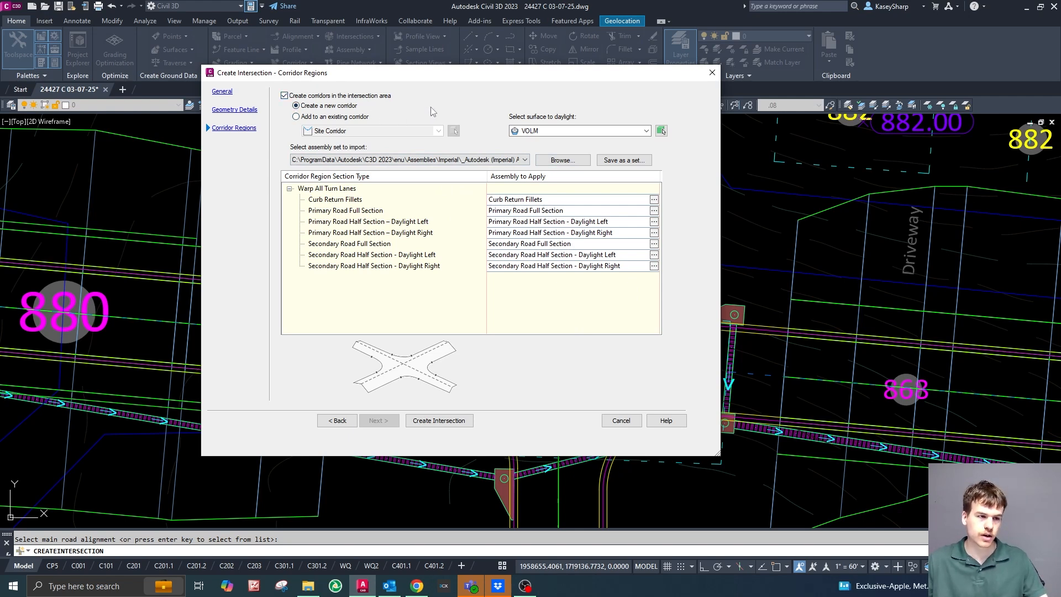
{"action": "left_click", "coordinate": [296, 117]}
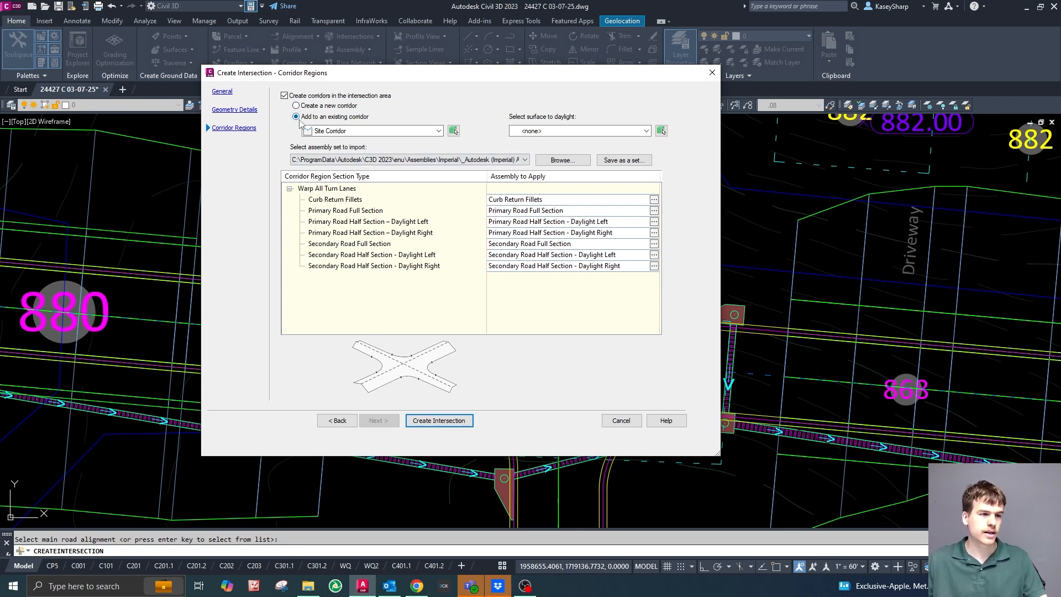
{"action": "left_click", "coordinate": [438, 131]}
{"action": "left_click", "coordinate": [370, 143]}
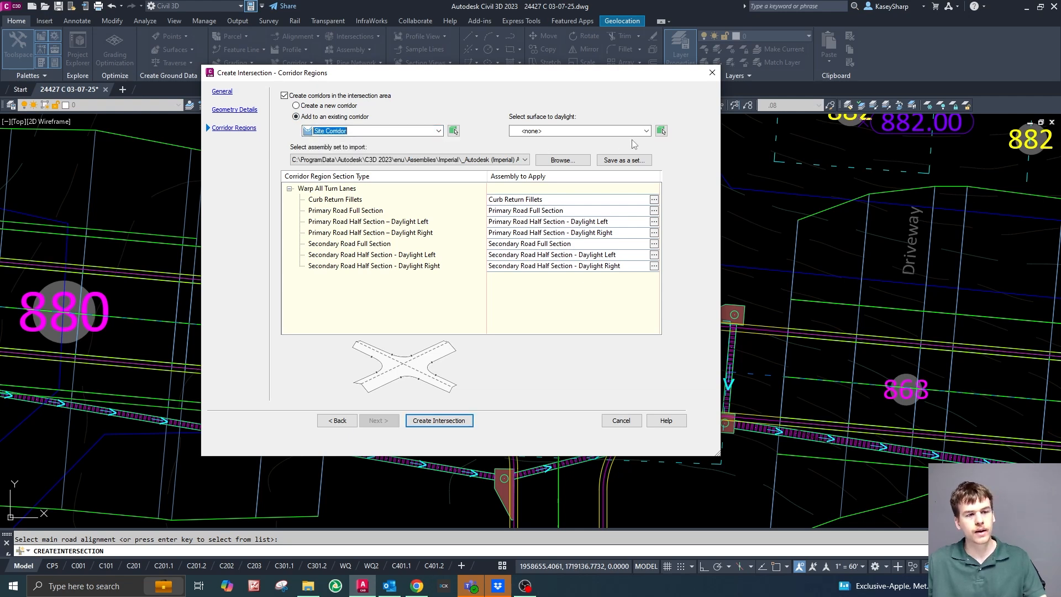
{"action": "left_click", "coordinate": [646, 132]}
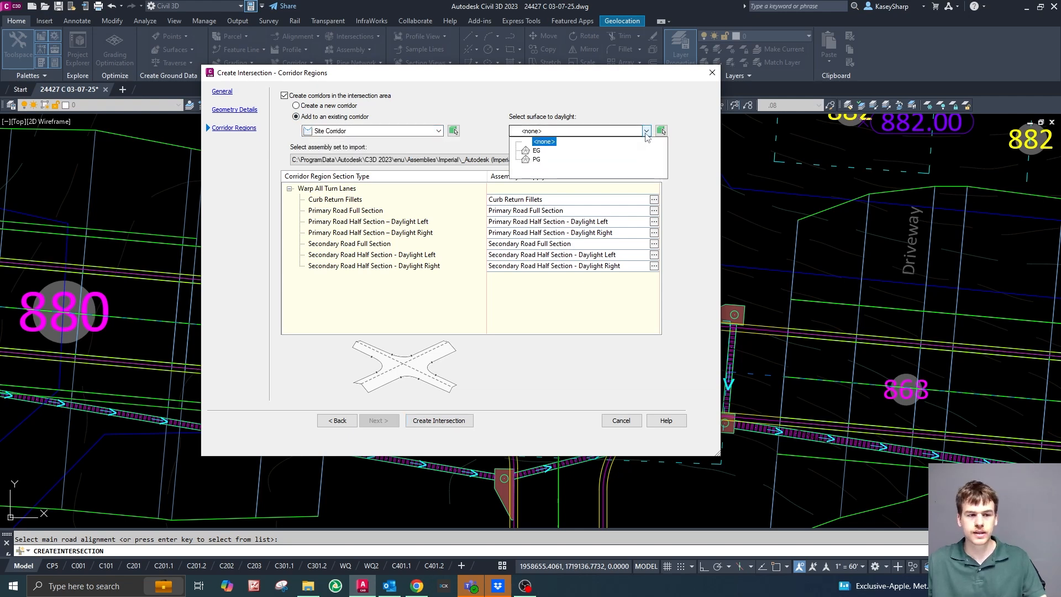
{"action": "left_click", "coordinate": [537, 150]}
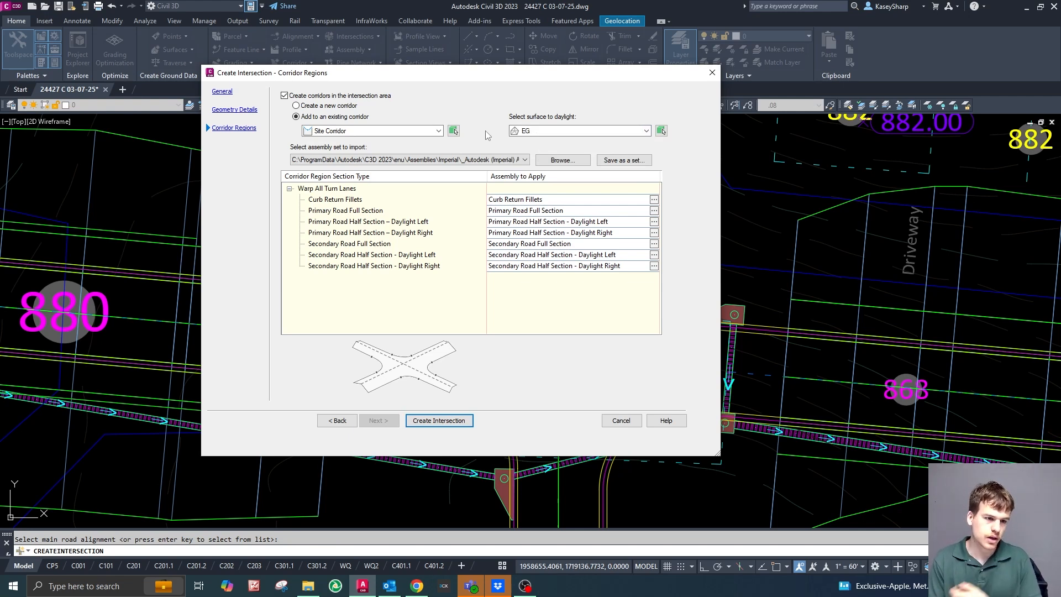
View the assembly selection for the Primary Road Half Section – Daylight Left region and close it without changes.
{"action": "left_click", "coordinate": [533, 135]}
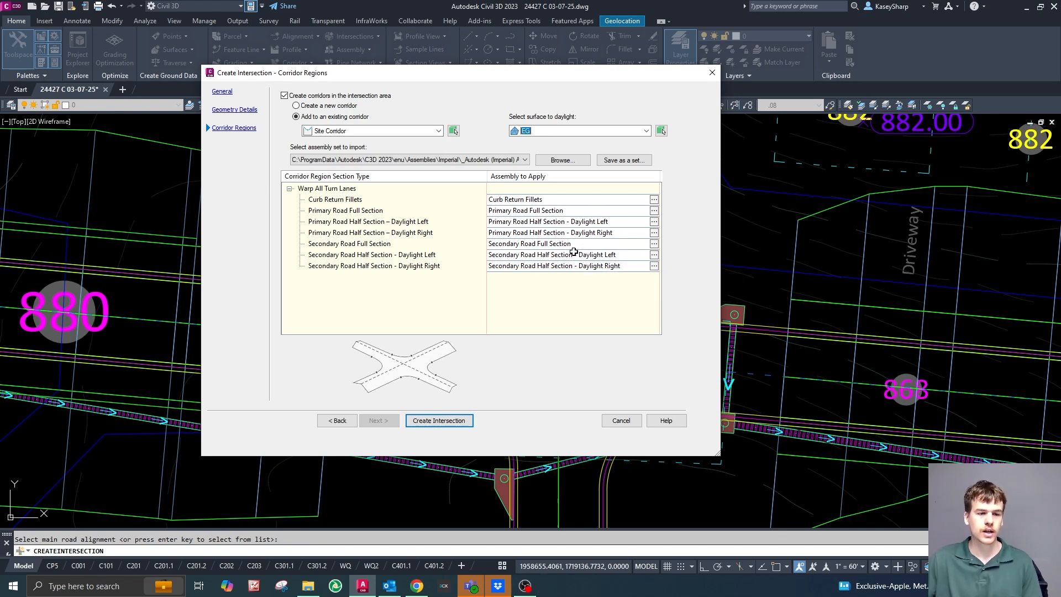
{"action": "left_click", "coordinate": [654, 221]}
{"action": "left_click", "coordinate": [463, 236]}
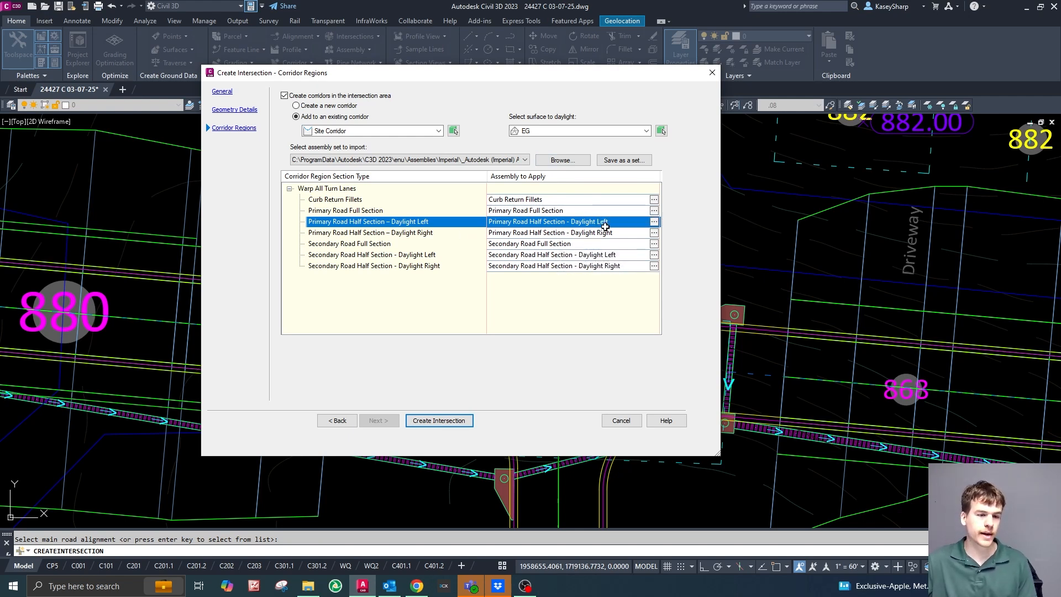
Review the list of available assemblies for the Primary Road Half Section – Daylight Left region and dismiss the selection.
{"action": "left_click", "coordinate": [654, 221]}
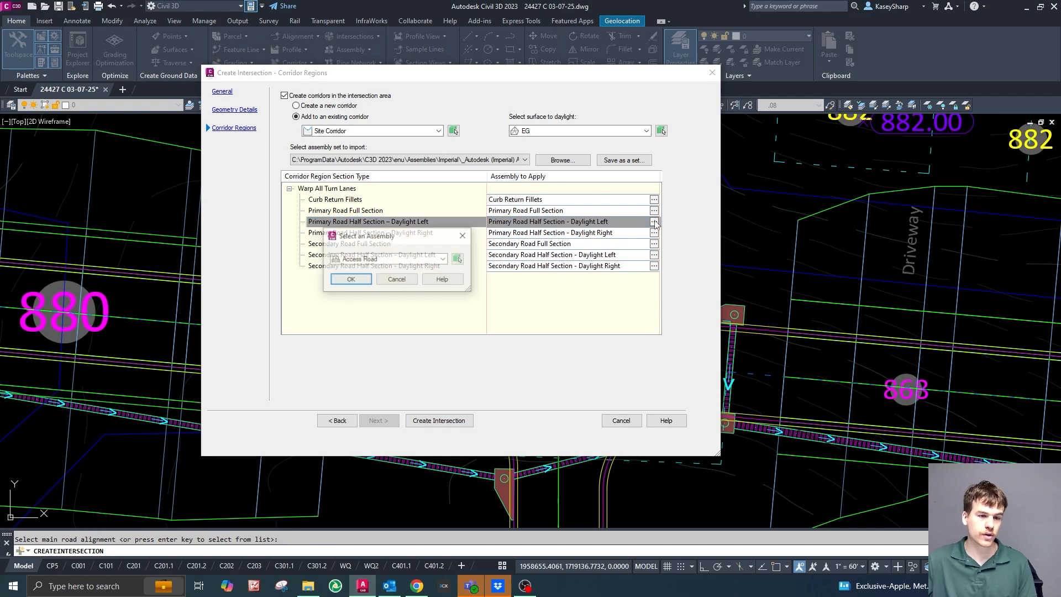
{"action": "left_click", "coordinate": [444, 259]}
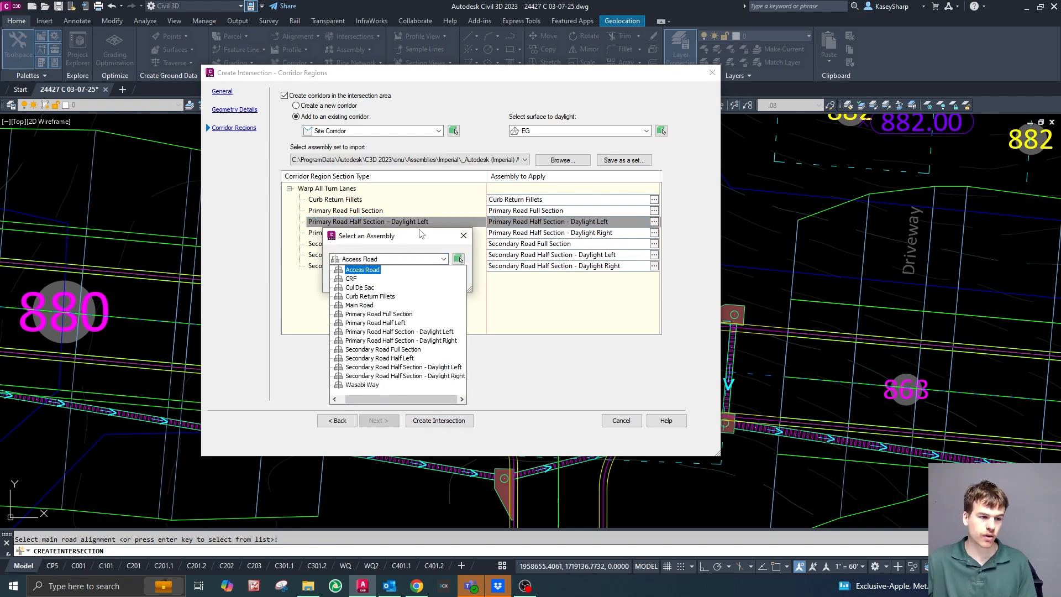
{"action": "left_click", "coordinate": [404, 237]}
{"action": "left_click", "coordinate": [464, 236]}
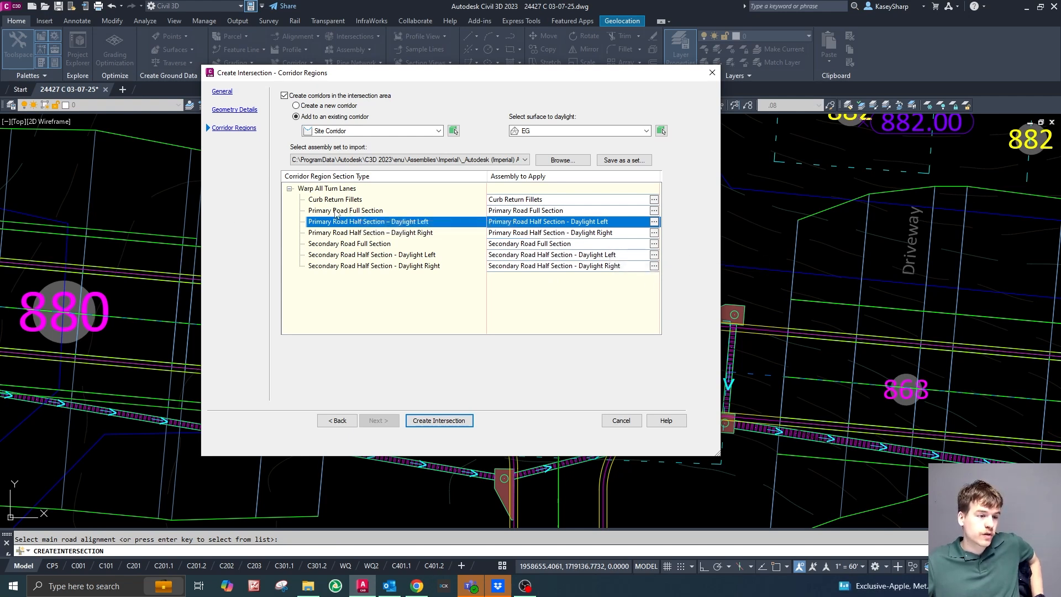
Assign the Main Road assembly to the Primary Road Full Section corridor region.
{"action": "left_click", "coordinate": [499, 213]}
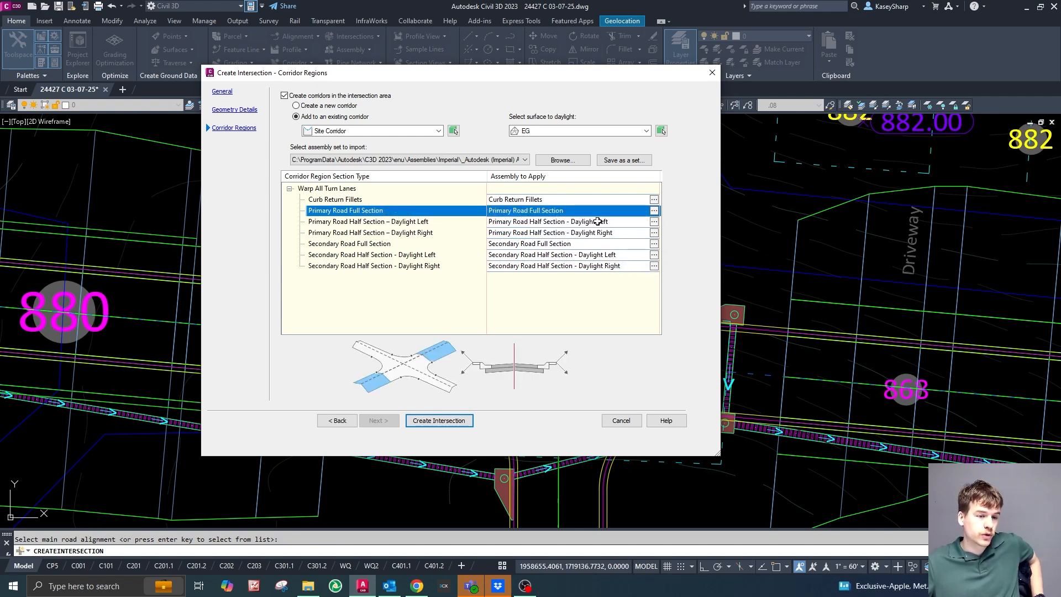
{"action": "left_click", "coordinate": [654, 210]}
{"action": "left_click", "coordinate": [444, 260]}
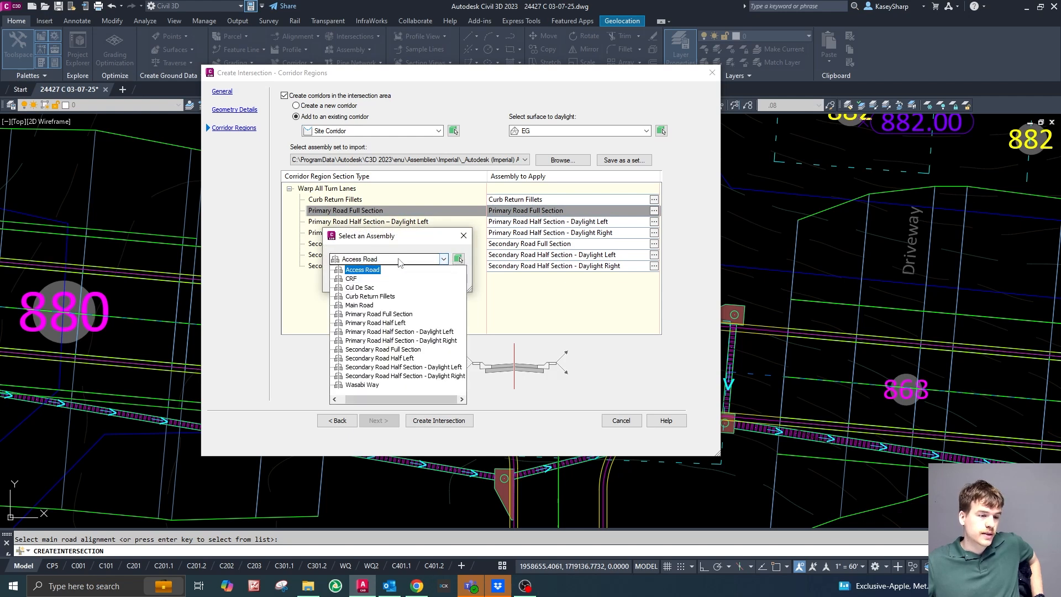
{"action": "left_click", "coordinate": [360, 305]}
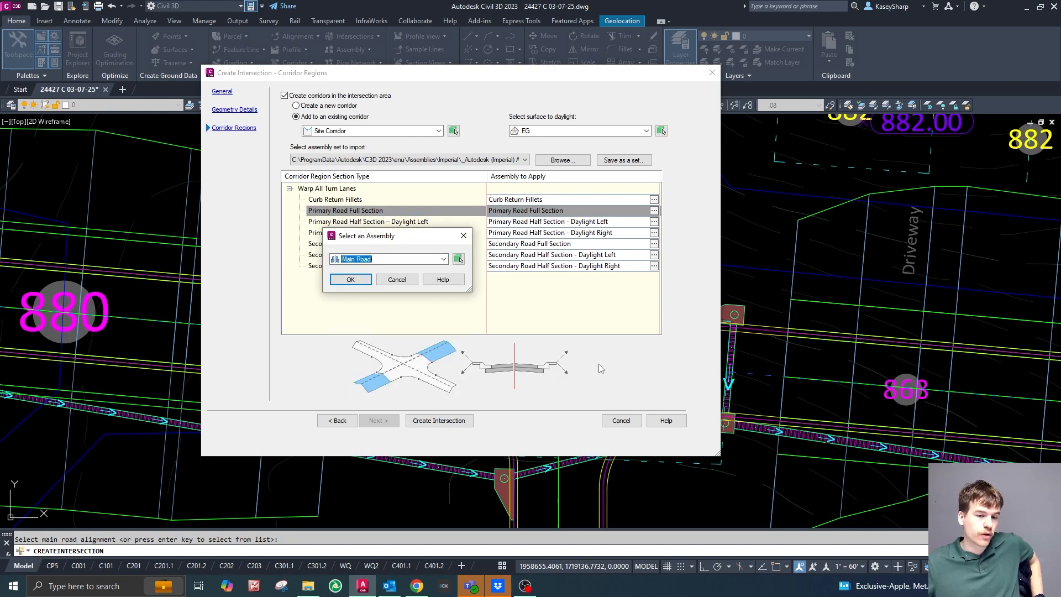
{"action": "left_click", "coordinate": [351, 279]}
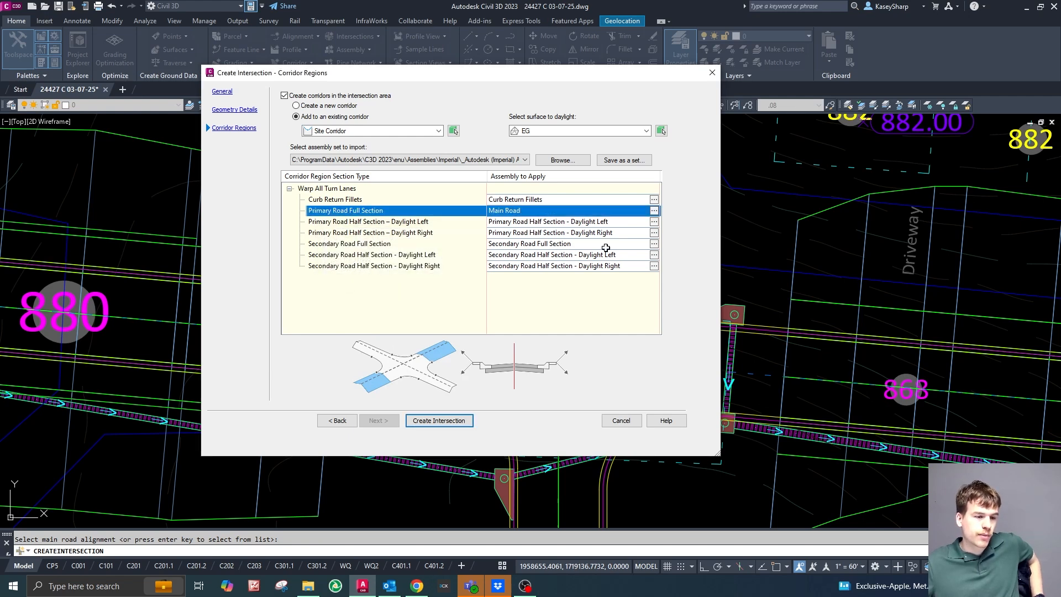
Assign the Main Road assembly to the Secondary Road Full Section corridor region.
{"action": "left_click", "coordinate": [586, 246]}
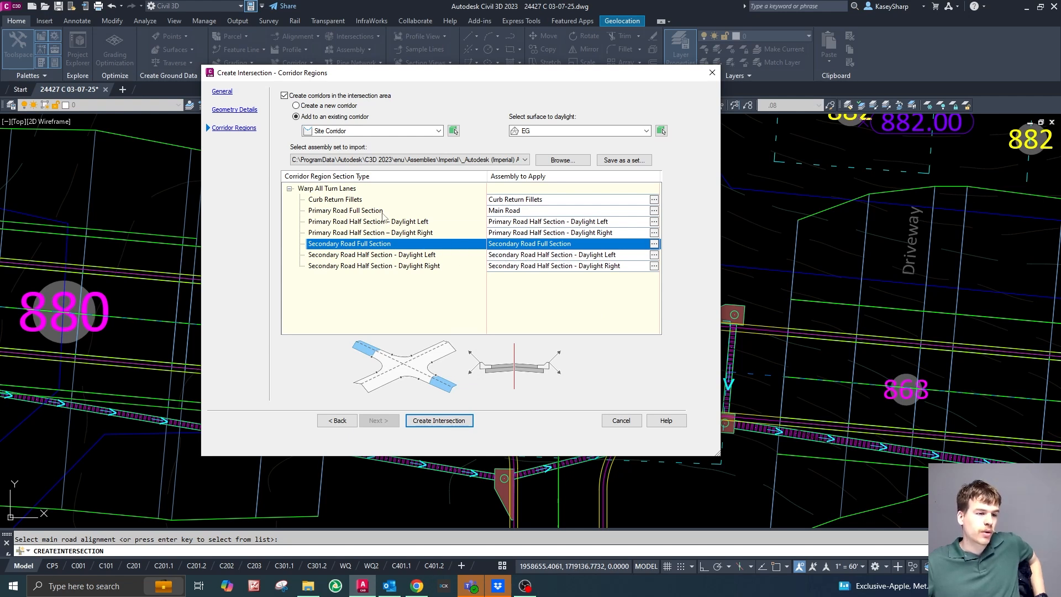
{"action": "left_click_drag", "start_coordinate": [379, 246], "coordinate": [505, 207]}
{"action": "left_click", "coordinate": [655, 243]}
{"action": "left_click", "coordinate": [444, 259]}
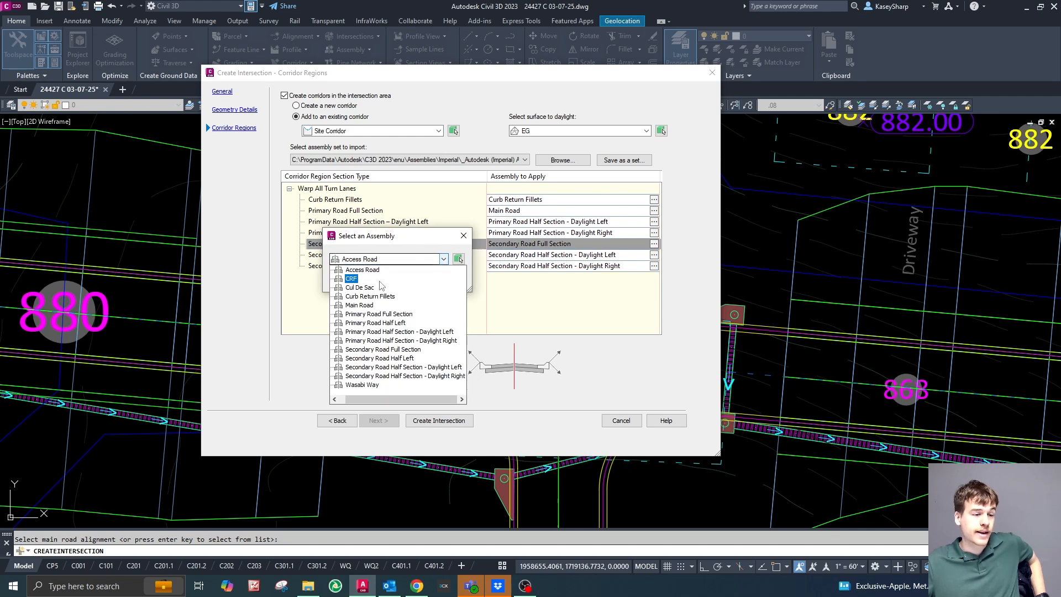
{"action": "left_click", "coordinate": [360, 305]}
{"action": "left_click", "coordinate": [351, 277]}
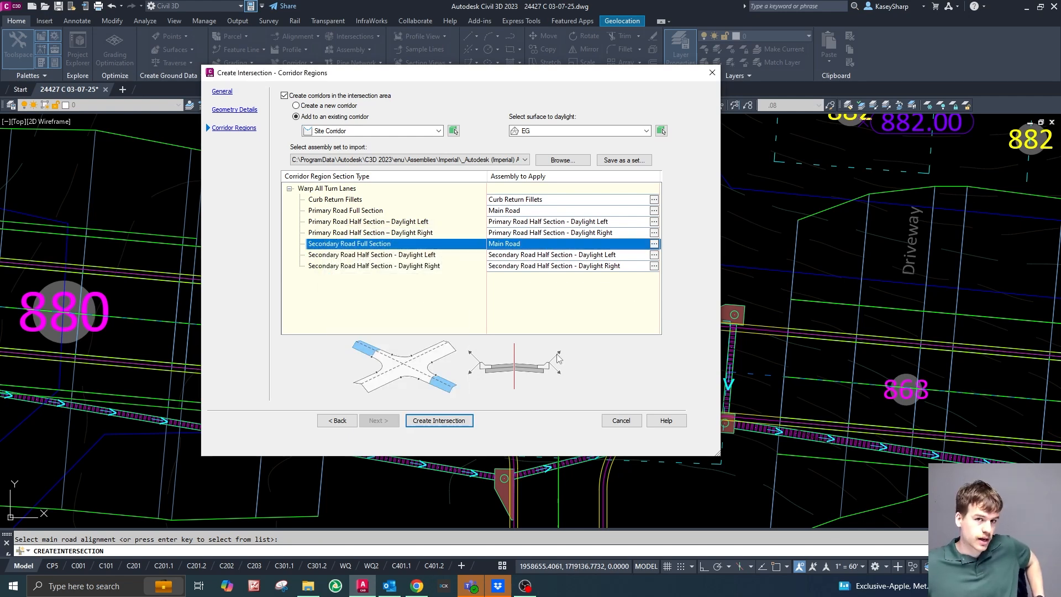
Create the Tobasco Trace and Wasabi Way intersection with the configured settings.
{"action": "left_click", "coordinate": [466, 424]}
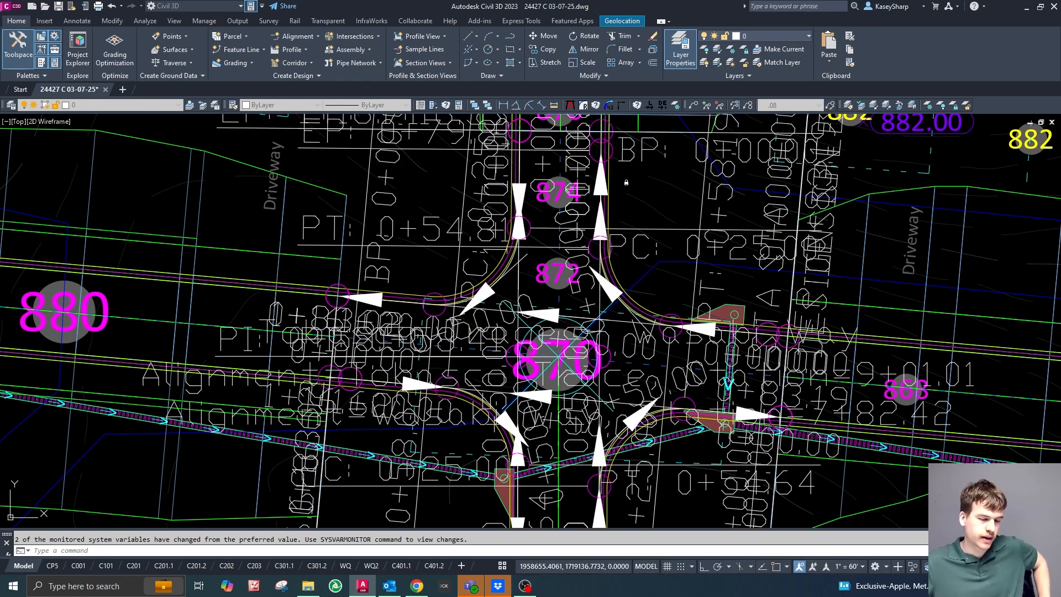
{"action": "scroll", "coordinate": [652, 188], "scroll_direction": "down", "scroll_amount": 2}
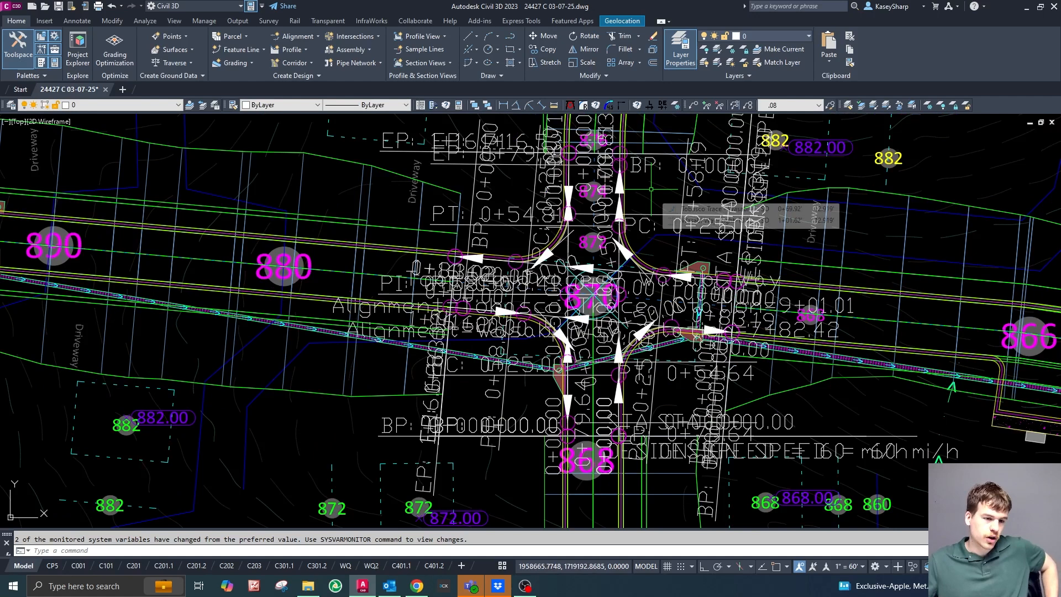
{"action": "scroll", "coordinate": [652, 189], "scroll_direction": "down", "scroll_amount": 3}
{"action": "scroll", "coordinate": [655, 190], "scroll_direction": "up", "scroll_amount": 3}
{"action": "key", "text": "Escape"}
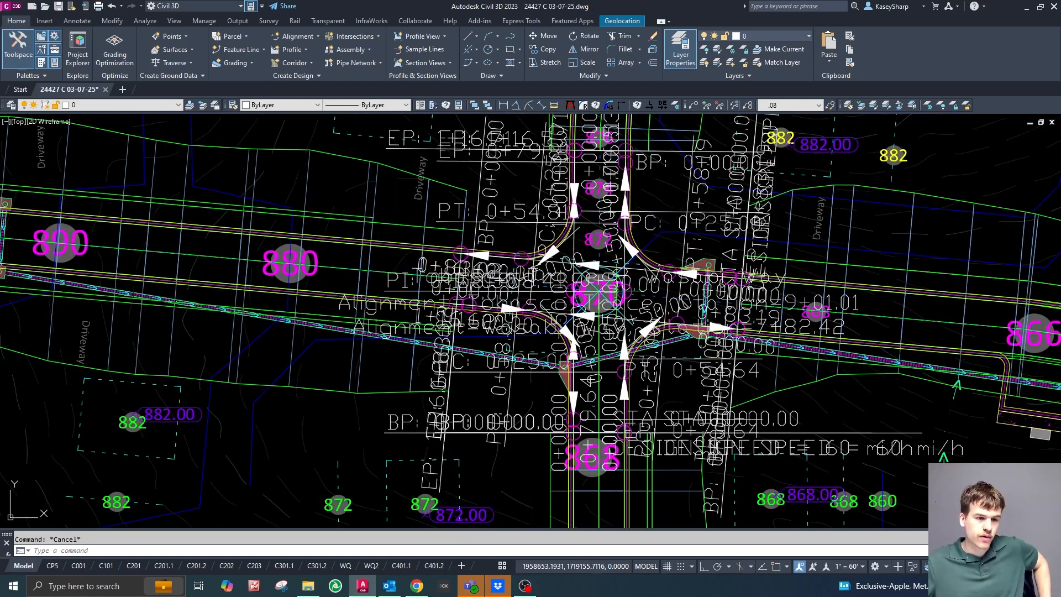
Delete the geometry point labels of the curb return alignments around the new intersection.
{"action": "left_click", "coordinate": [494, 210]}
{"action": "key", "text": "Escape"}
{"action": "left_click", "coordinate": [487, 199]}
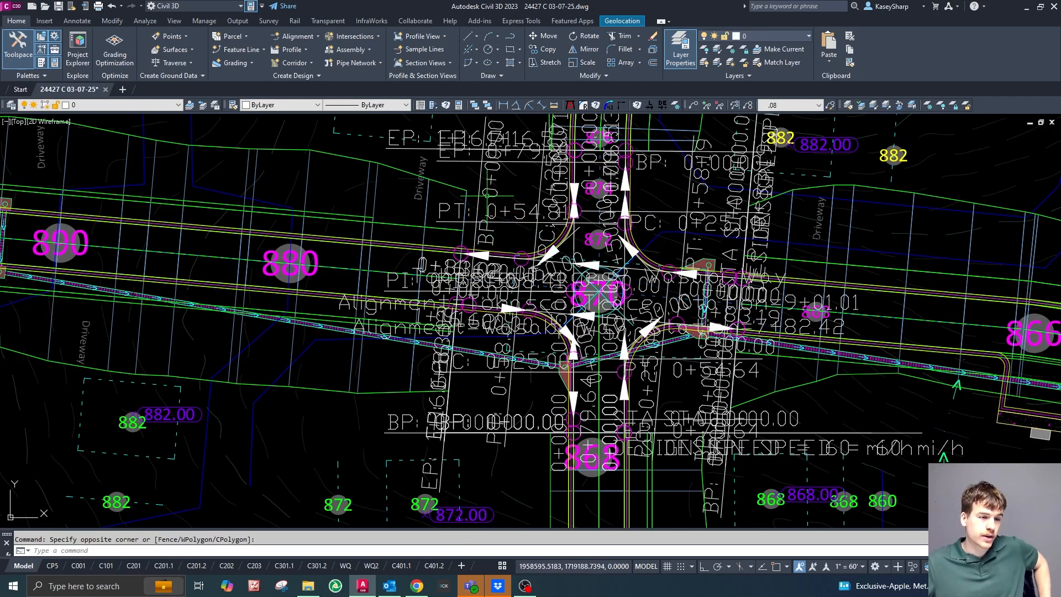
{"action": "left_click", "coordinate": [497, 205]}
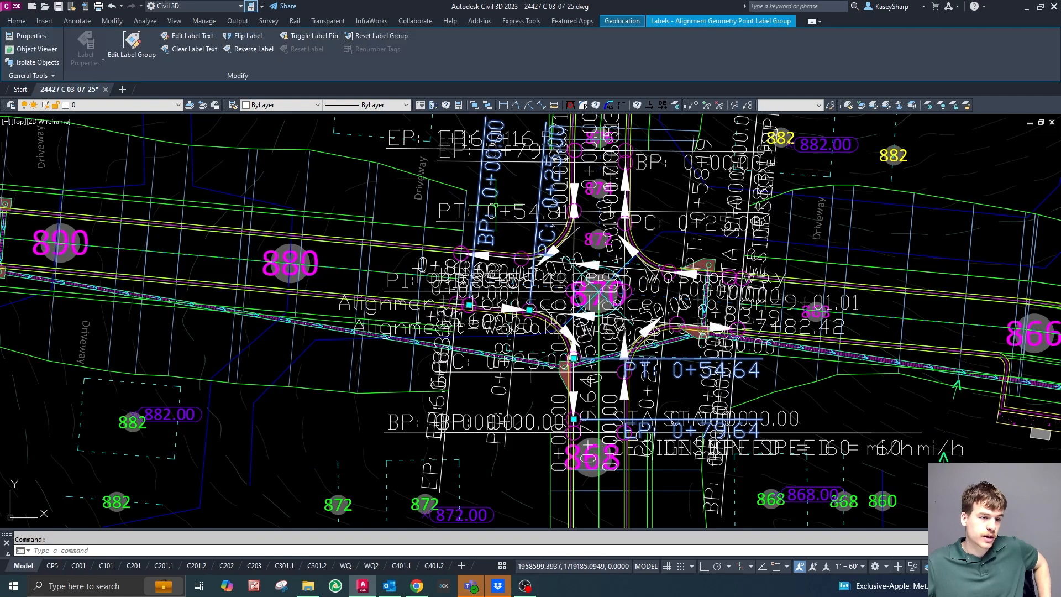
{"action": "left_click", "coordinate": [509, 394]}
{"action": "left_click", "coordinate": [462, 433]}
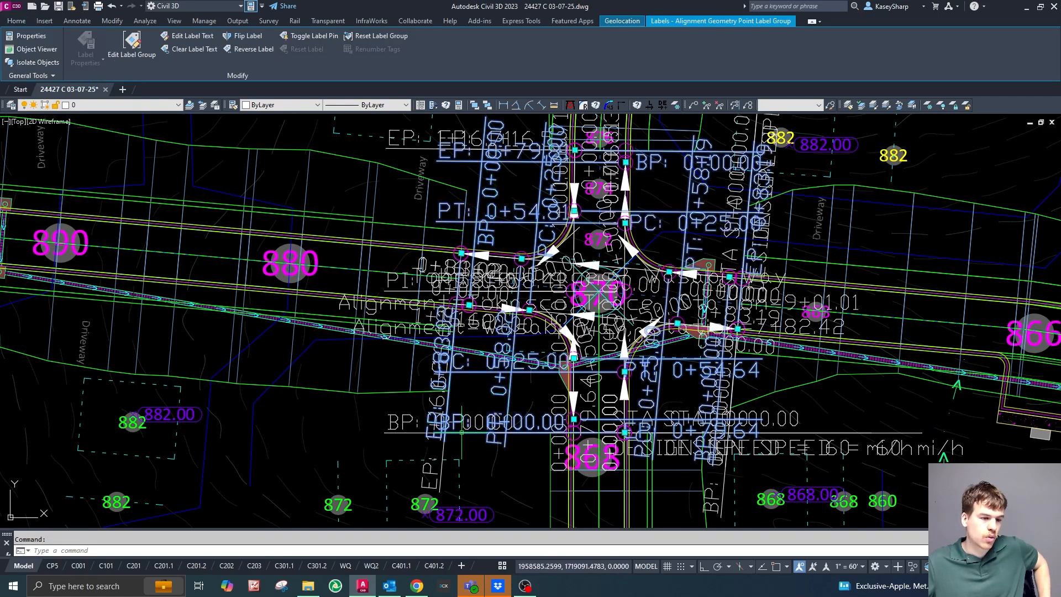
{"action": "key", "text": "Delete"}
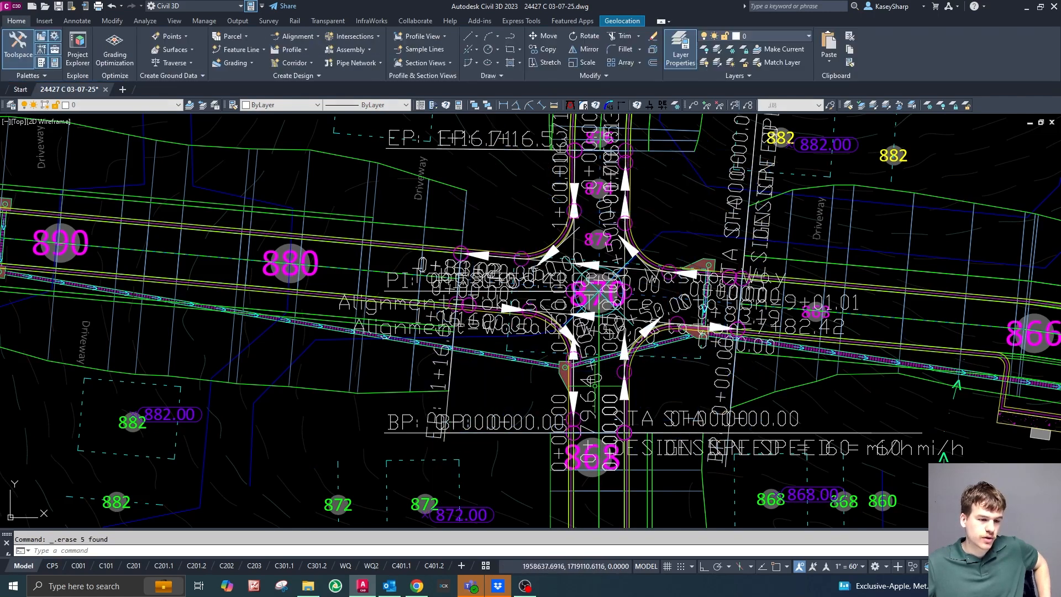
Delete the remaining beginning and end point labels of the offset alignments around the intersection.
{"action": "left_click", "coordinate": [503, 459]}
{"action": "left_click", "coordinate": [446, 415]}
{"action": "key", "text": "Delete"}
{"action": "key", "text": "Escape"}
{"action": "key", "text": "Delete"}
Delete the overlapping alignment station labels along the curb returns and offset alignments at the intersection.
{"action": "left_click", "coordinate": [446, 318]}
{"action": "left_click", "coordinate": [436, 314]}
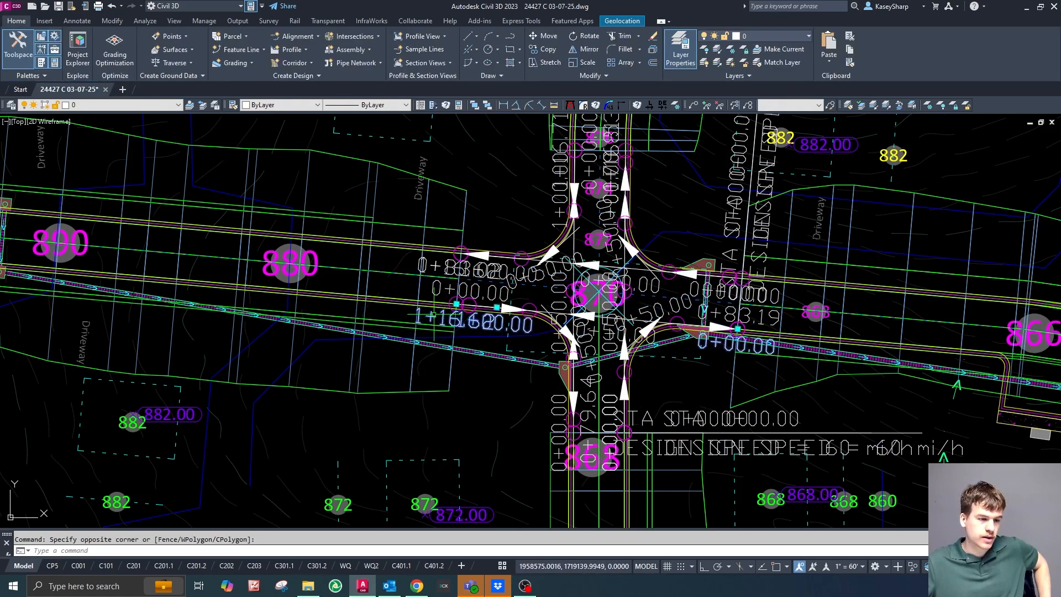
{"action": "scroll", "coordinate": [454, 278], "scroll_direction": "up", "scroll_amount": 5}
{"action": "left_click", "coordinate": [454, 278]}
{"action": "left_click", "coordinate": [439, 272]}
{"action": "scroll", "coordinate": [426, 283], "scroll_direction": "down", "scroll_amount": 3}
{"action": "scroll", "coordinate": [648, 181], "scroll_direction": "up", "scroll_amount": 4}
{"action": "left_click", "coordinate": [533, 357]}
{"action": "left_click", "coordinate": [507, 320]}
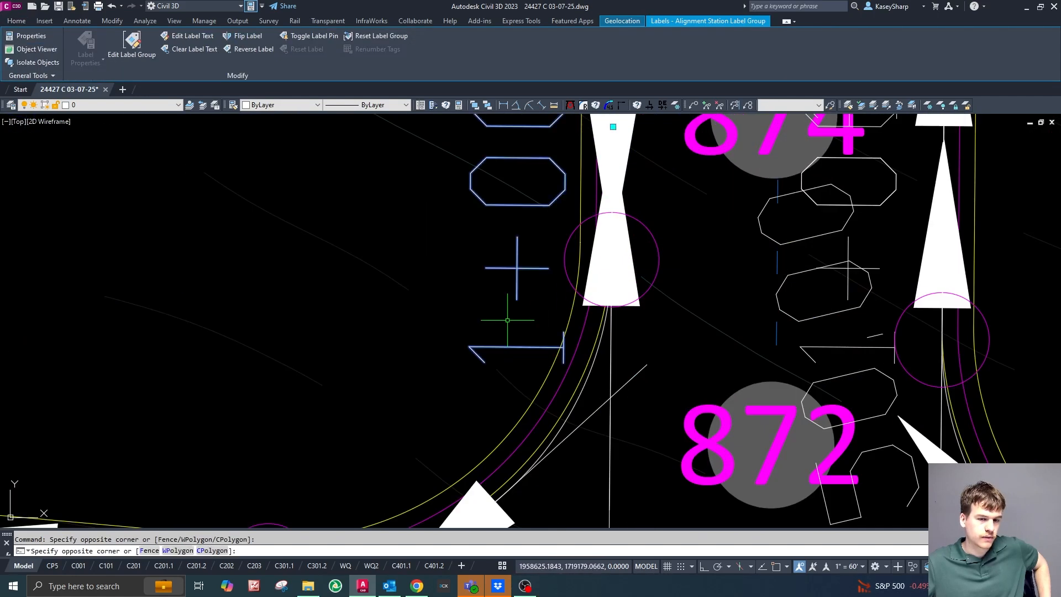
{"action": "left_click", "coordinate": [898, 166]}
{"action": "key", "text": "Delete"}
Delete one of the two overlapping station and design speed labels northeast of the intersection.
{"action": "scroll", "coordinate": [587, 282], "scroll_direction": "down", "scroll_amount": 8}
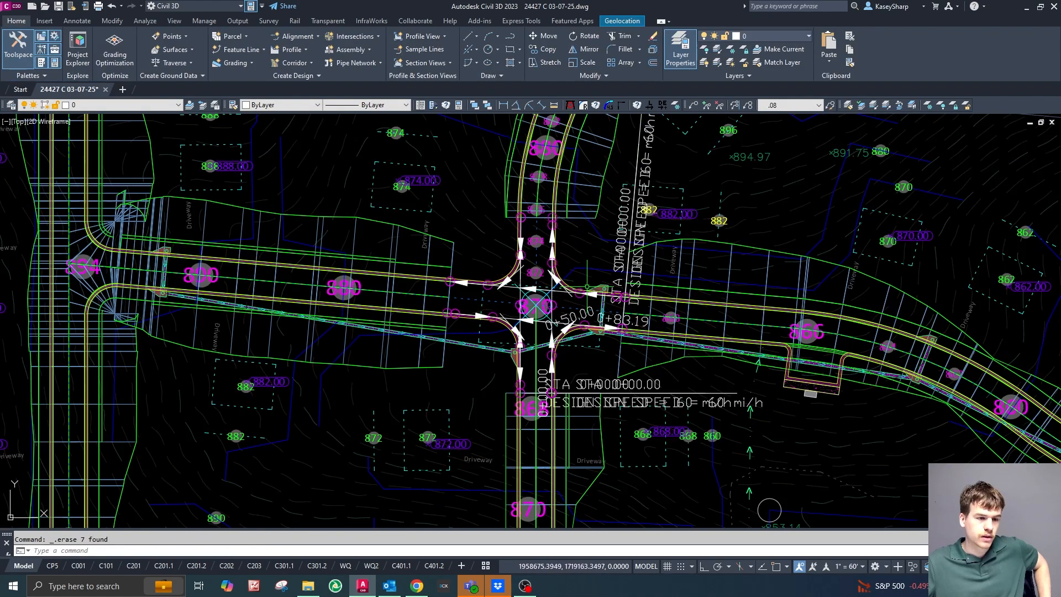
{"action": "scroll", "coordinate": [630, 271], "scroll_direction": "up", "scroll_amount": 5}
{"action": "left_click", "coordinate": [610, 314]}
{"action": "key", "text": "Delete"}
{"action": "scroll", "coordinate": [646, 302], "scroll_direction": "down", "scroll_amount": 4}
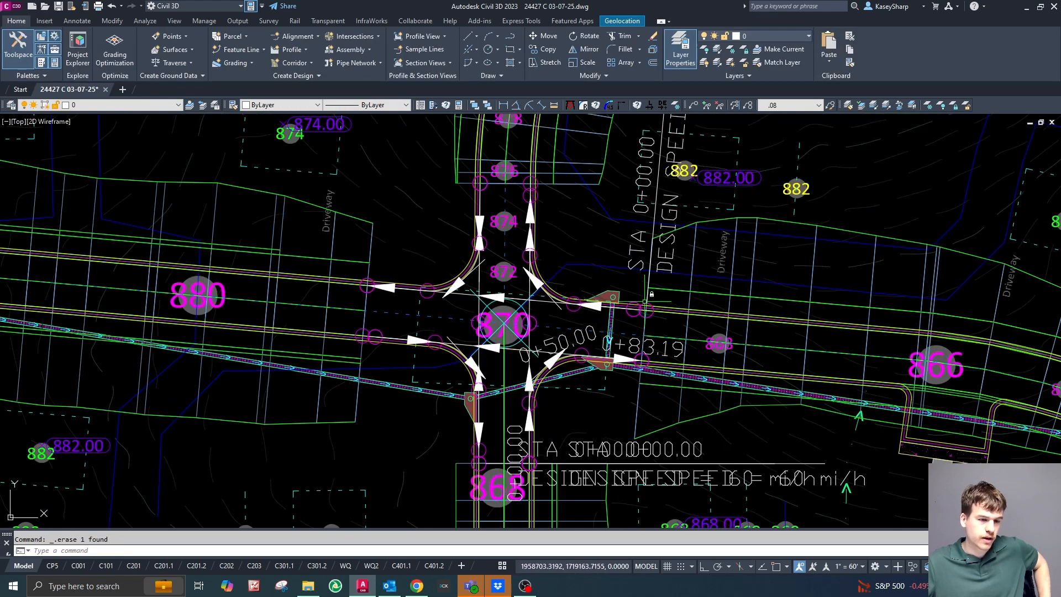
Delete the leftover station labels at the intersection, including 0+50.00 and 0+83.19 on the southeast curb return.
{"action": "scroll", "coordinate": [591, 340], "scroll_direction": "up", "scroll_amount": 8}
{"action": "left_click", "coordinate": [603, 318]}
{"action": "left_click", "coordinate": [869, 363]}
{"action": "left_click", "coordinate": [828, 348]}
{"action": "key", "text": "Delete"}
{"action": "scroll", "coordinate": [828, 348], "scroll_direction": "down", "scroll_amount": 8}
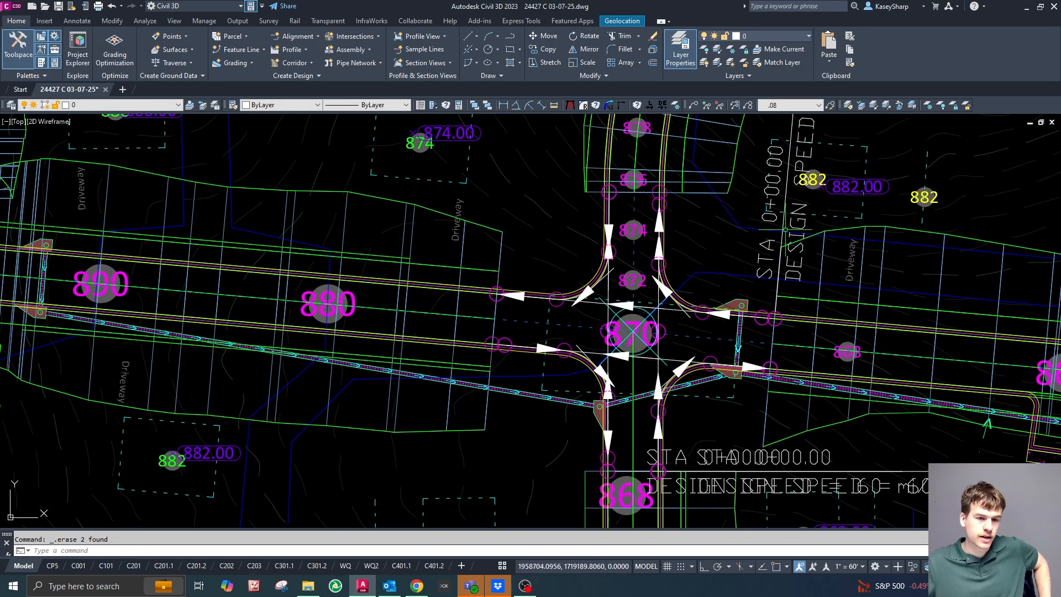
Delete the remaining station and design speed label northeast of the intersection.
{"action": "scroll", "coordinate": [785, 228], "scroll_direction": "up", "scroll_amount": 8}
{"action": "left_click", "coordinate": [707, 345]}
{"action": "left_click", "coordinate": [636, 350]}
{"action": "key", "text": "Delete"}
{"action": "scroll", "coordinate": [636, 350], "scroll_direction": "down", "scroll_amount": 8}
Inspect the NW quadrant curb return alignment and its extents along both roads, and clear the selection.
{"action": "scroll", "coordinate": [672, 265], "scroll_direction": "up", "scroll_amount": 6}
{"action": "scroll", "coordinate": [534, 318], "scroll_direction": "up", "scroll_amount": 3}
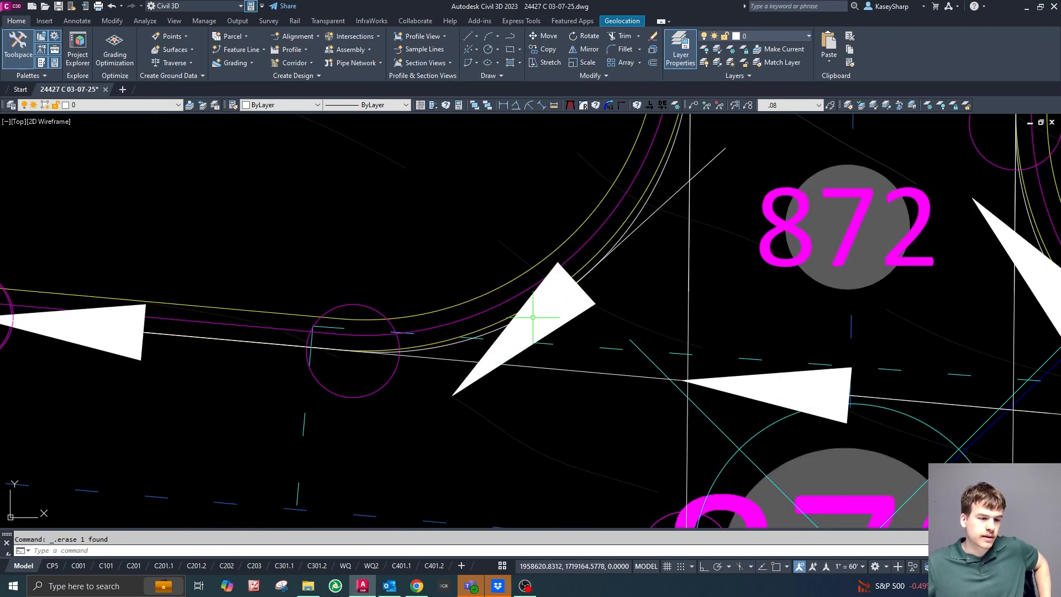
{"action": "left_click", "coordinate": [533, 318]}
{"action": "scroll", "coordinate": [582, 341], "scroll_direction": "down", "scroll_amount": 4}
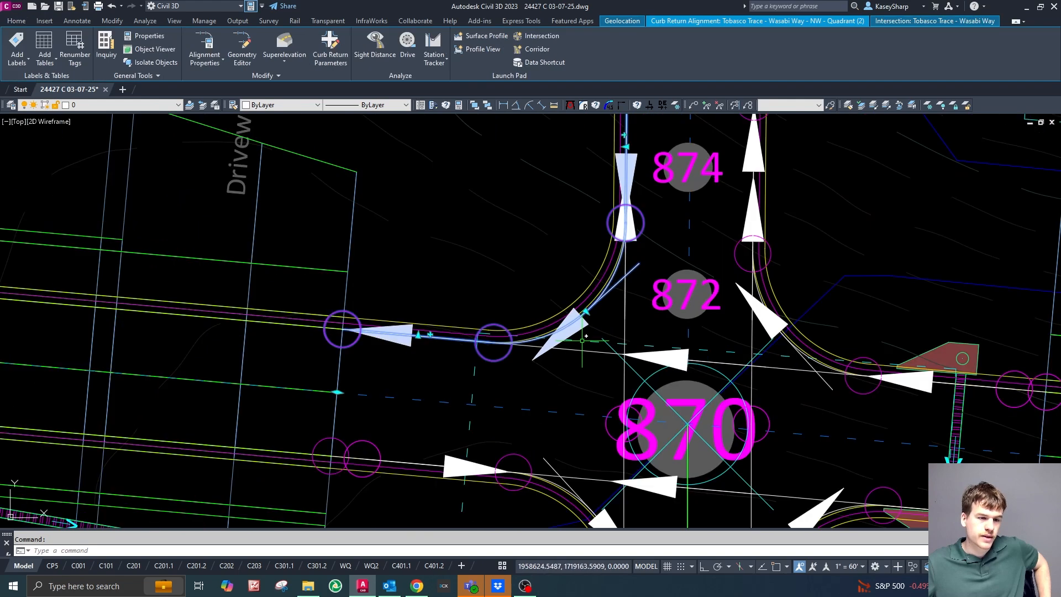
{"action": "scroll", "coordinate": [636, 346], "scroll_direction": "down", "scroll_amount": 2}
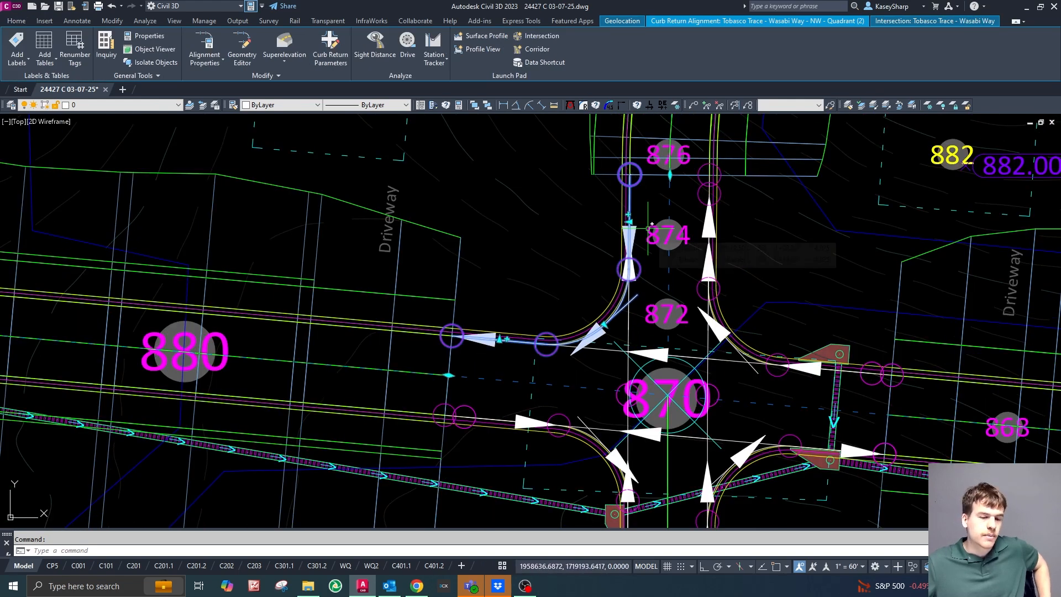
{"action": "scroll", "coordinate": [590, 346], "scroll_direction": "down", "scroll_amount": 3}
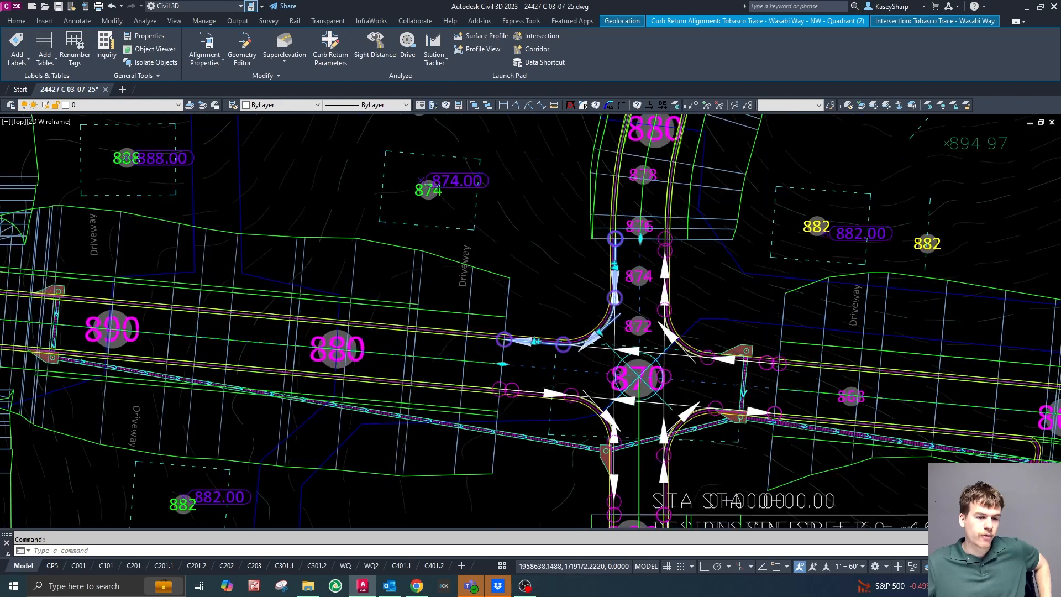
{"action": "scroll", "coordinate": [630, 326], "scroll_direction": "up", "scroll_amount": 3}
{"action": "scroll", "coordinate": [652, 309], "scroll_direction": "down", "scroll_amount": 5}
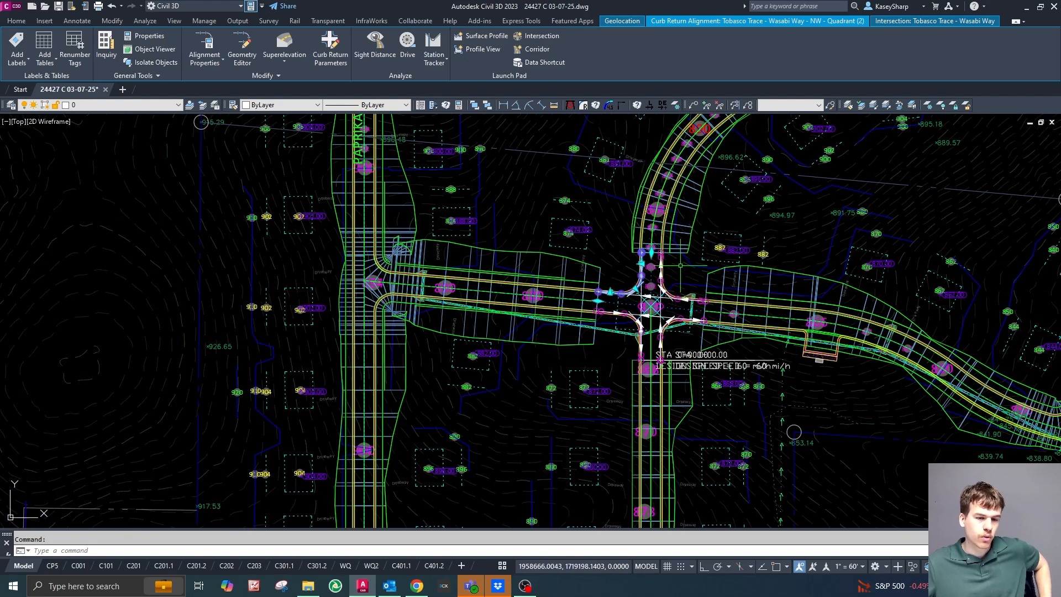
{"action": "scroll", "coordinate": [653, 307], "scroll_direction": "up", "scroll_amount": 2}
{"action": "key", "text": "Escape"}
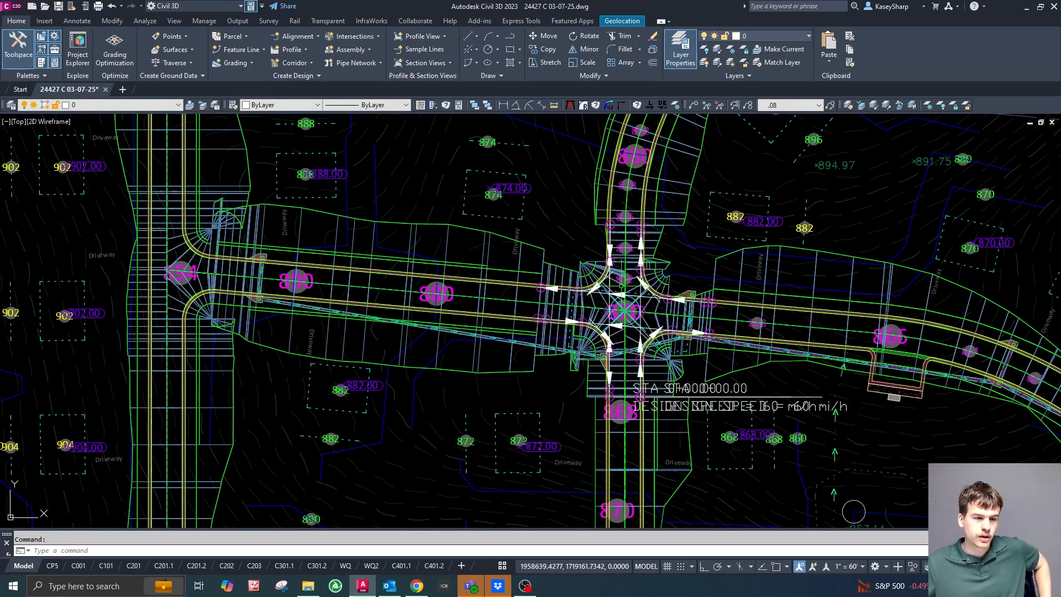
Examine the rebuilt corridor regions around the intersection and the right offset alignment of Tobasco Trace.
{"action": "scroll", "coordinate": [679, 279], "scroll_direction": "up", "scroll_amount": 2}
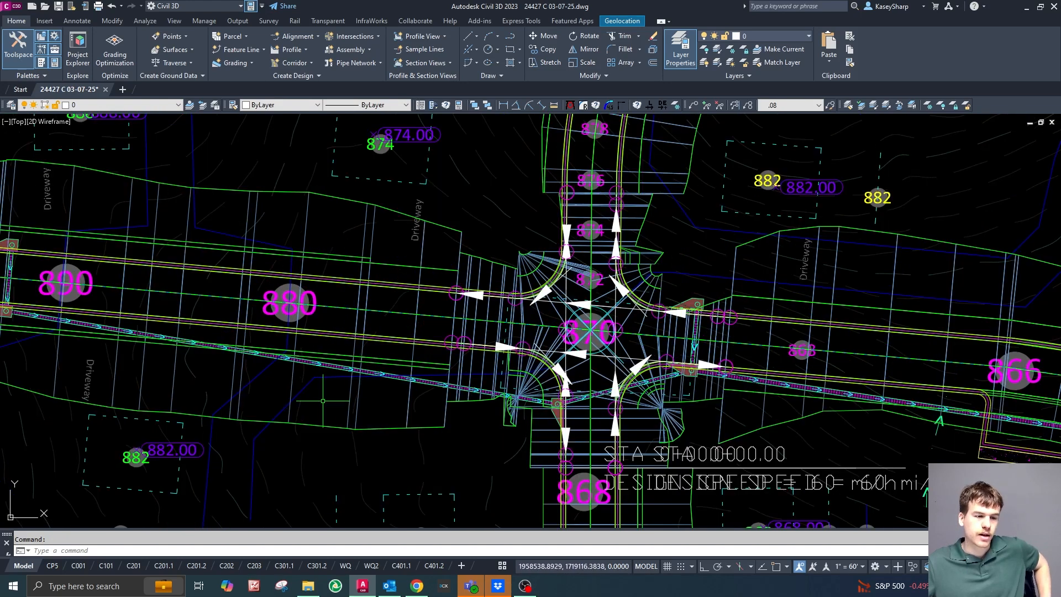
{"action": "scroll", "coordinate": [586, 241], "scroll_direction": "up", "scroll_amount": 4}
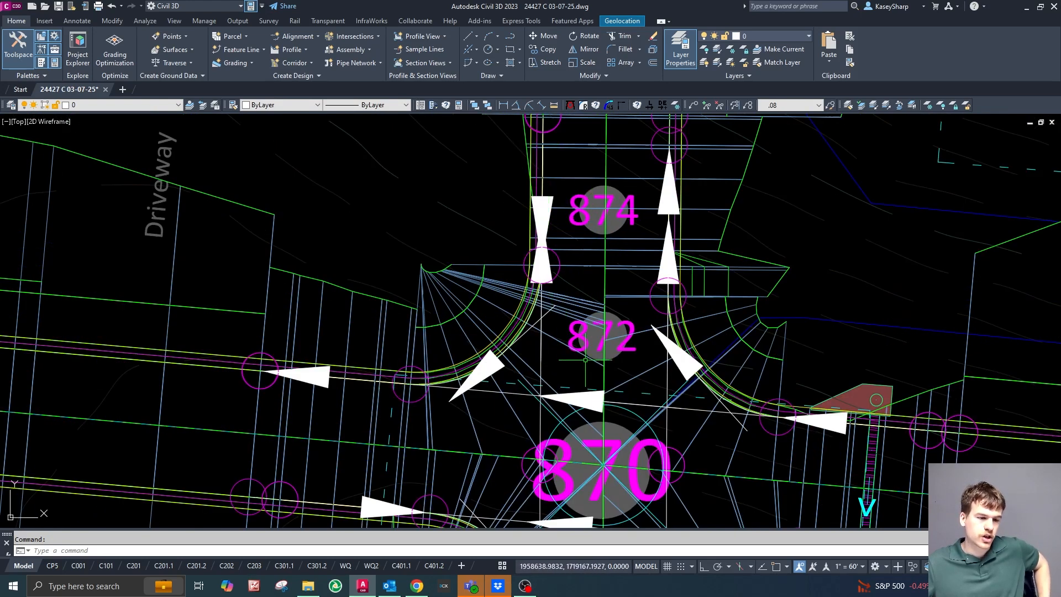
{"action": "scroll", "coordinate": [566, 314], "scroll_direction": "down", "scroll_amount": 2}
{"action": "scroll", "coordinate": [553, 379], "scroll_direction": "up", "scroll_amount": 5}
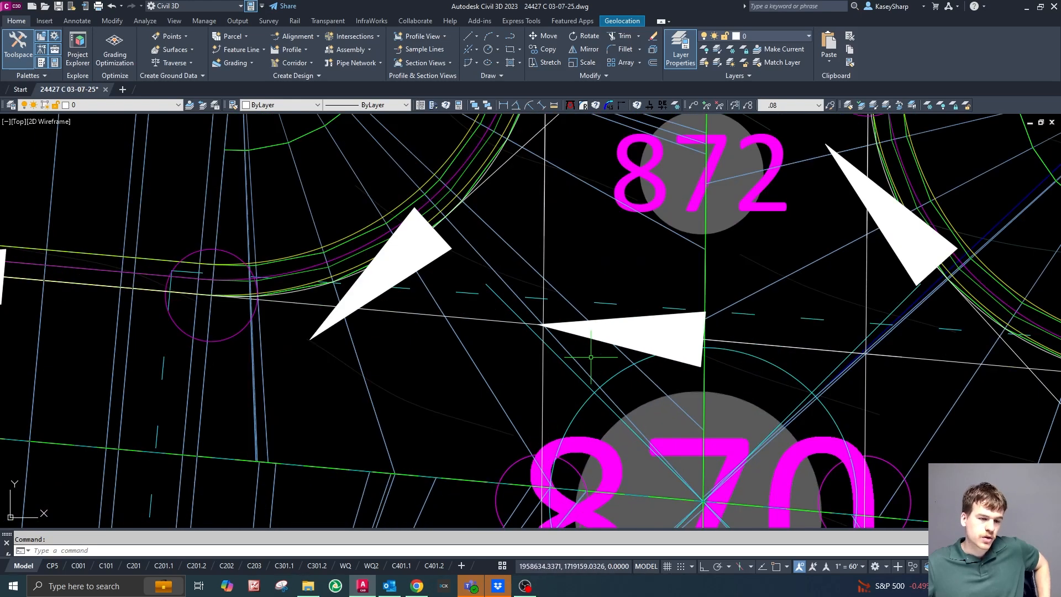
{"action": "left_click", "coordinate": [737, 342]}
{"action": "scroll", "coordinate": [542, 270], "scroll_direction": "down", "scroll_amount": 5}
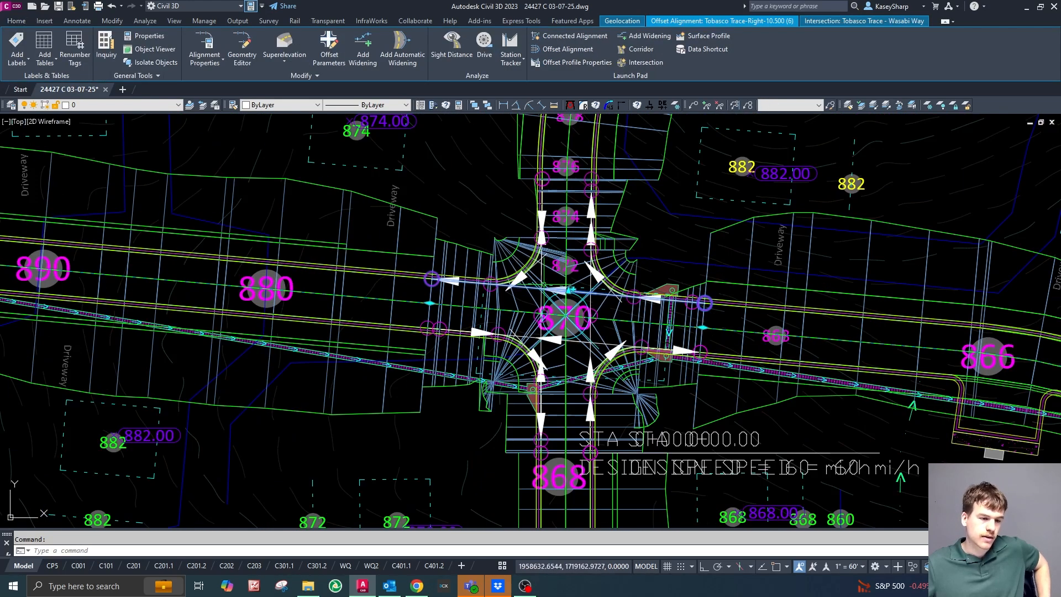
{"action": "scroll", "coordinate": [500, 271], "scroll_direction": "up", "scroll_amount": 3}
{"action": "key", "text": "Escape"}
{"action": "scroll", "coordinate": [500, 271], "scroll_direction": "down", "scroll_amount": 4}
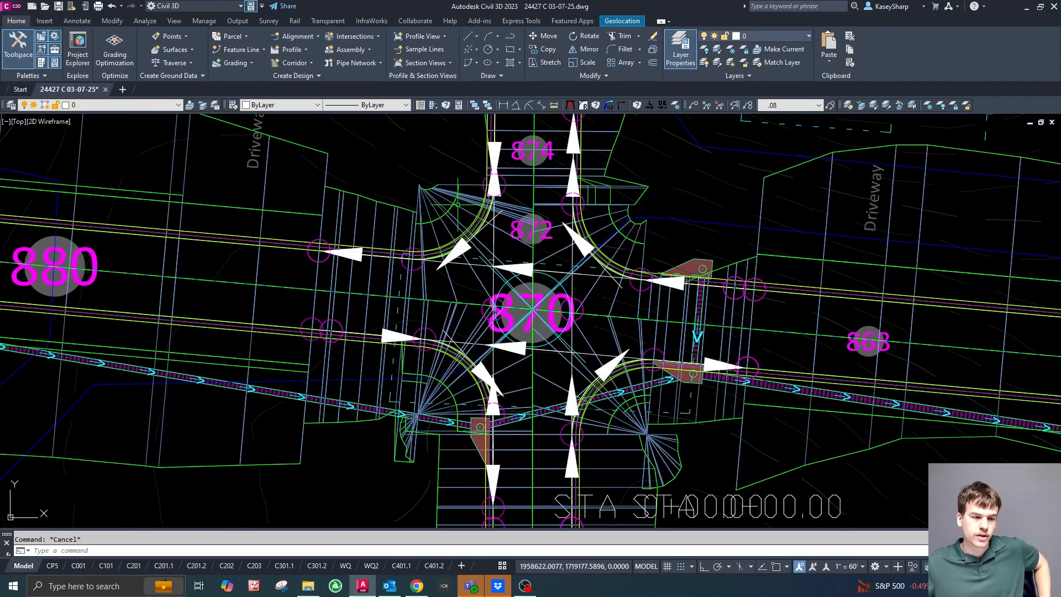
{"action": "scroll", "coordinate": [721, 265], "scroll_direction": "down", "scroll_amount": 3}
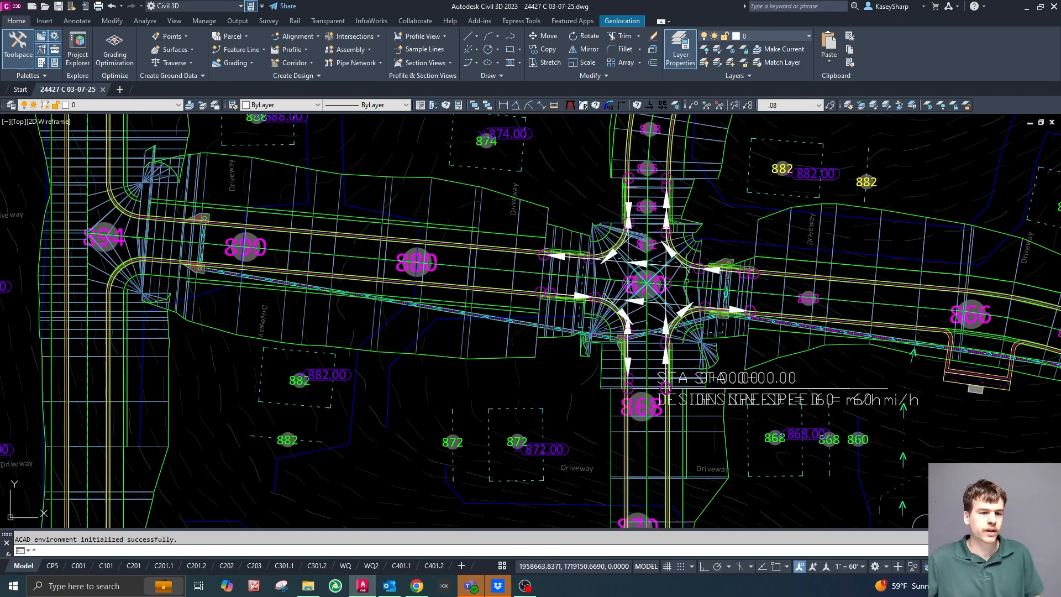
{"action": "middle_click_drag", "start_coordinate": [751, 253], "coordinate": [655, 274]}
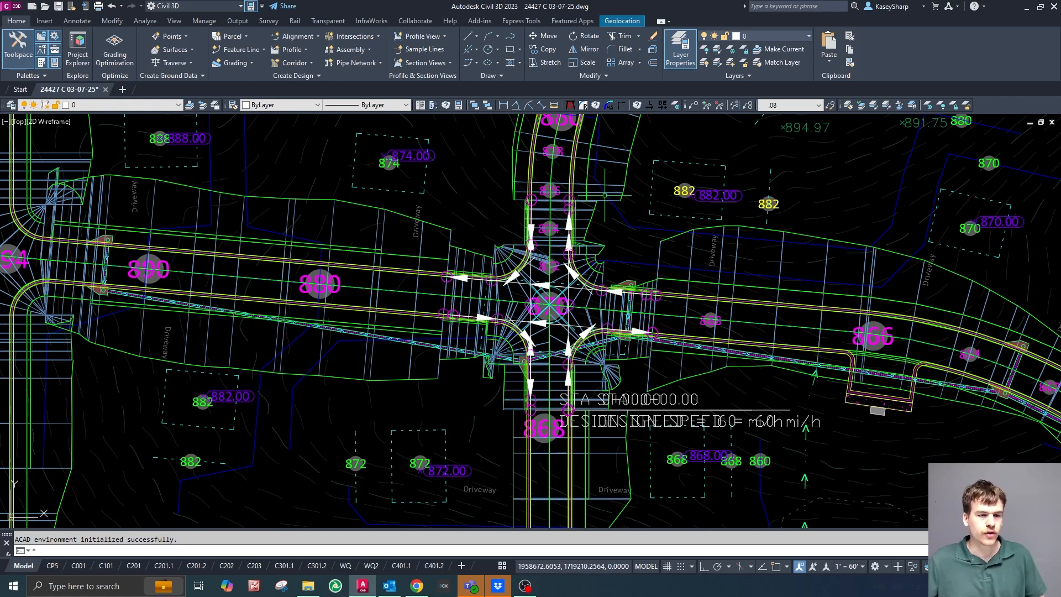
Select the Site Corridor in the drawing.
{"action": "key", "text": "Escape"}
{"action": "left_click", "coordinate": [481, 261]}
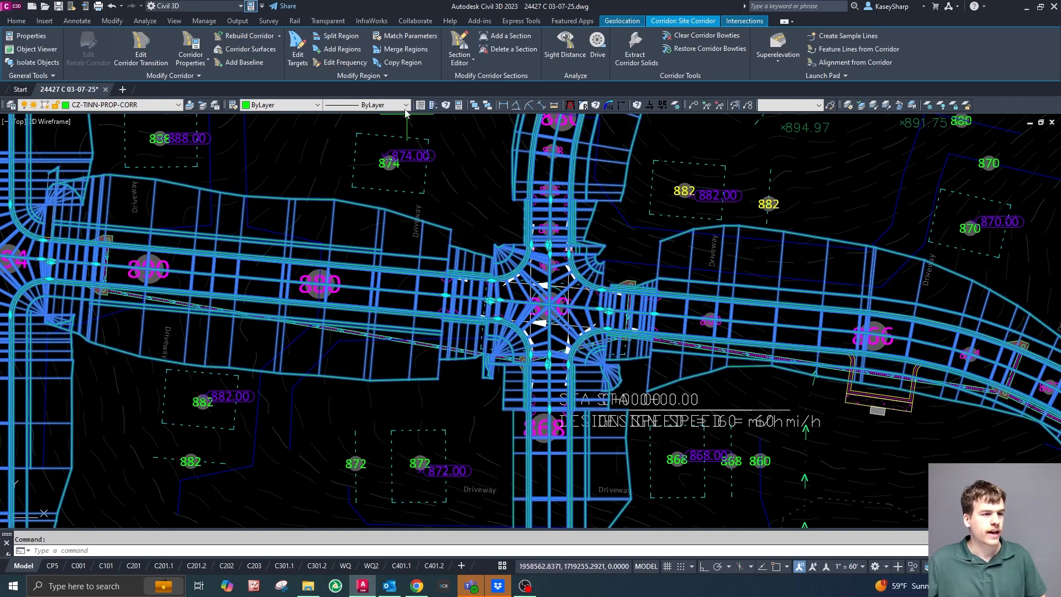
{"action": "left_click", "coordinate": [385, 75]}
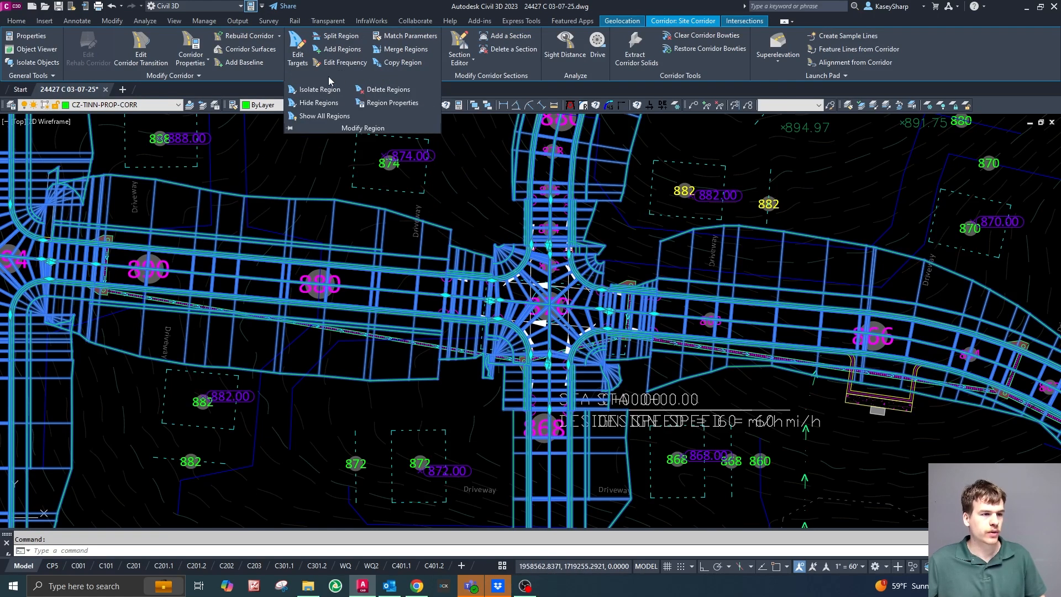
{"action": "left_click", "coordinate": [298, 53]}
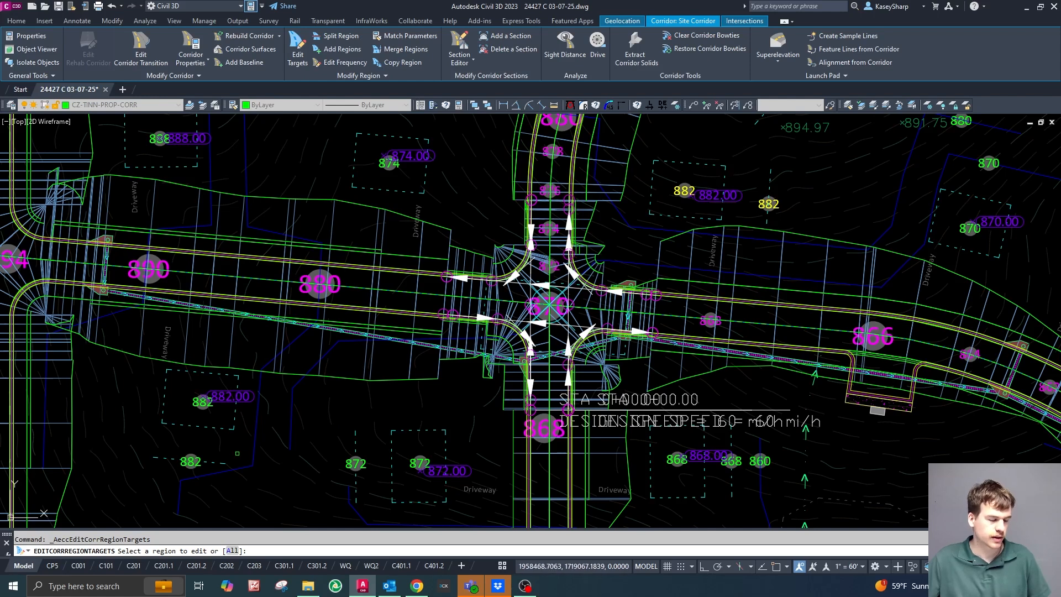
{"action": "scroll", "coordinate": [437, 166], "scroll_direction": "down", "scroll_amount": 4}
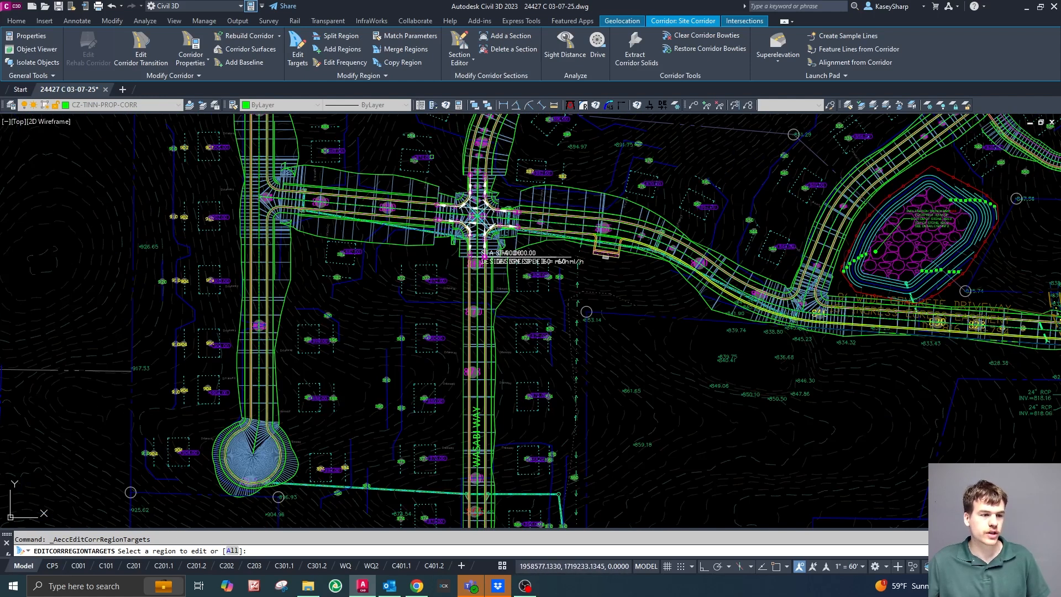
{"action": "scroll", "coordinate": [361, 394], "scroll_direction": "down", "scroll_amount": 2}
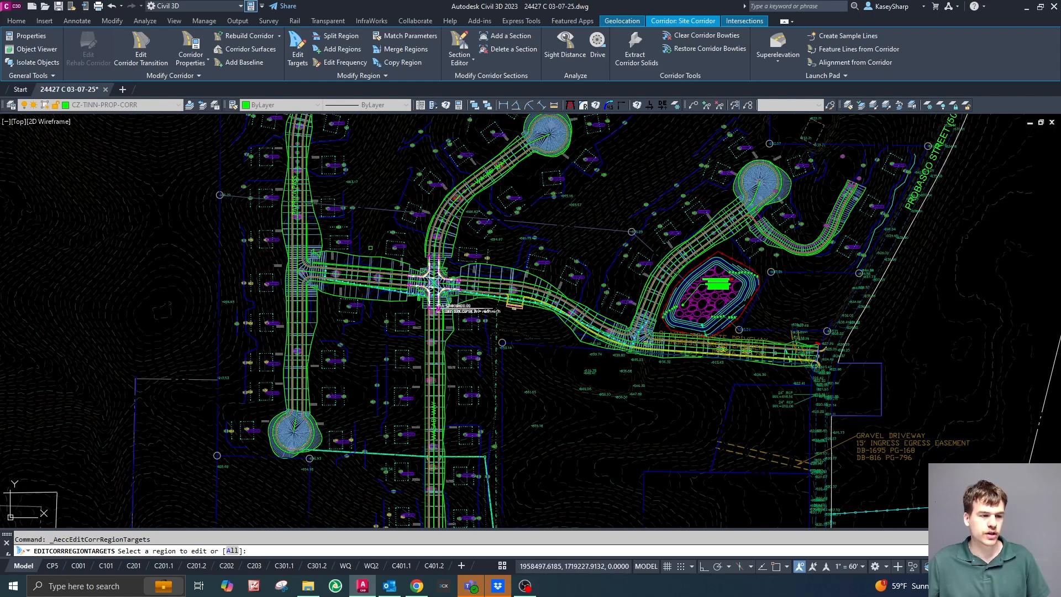
{"action": "scroll", "coordinate": [431, 281], "scroll_direction": "down", "scroll_amount": 3}
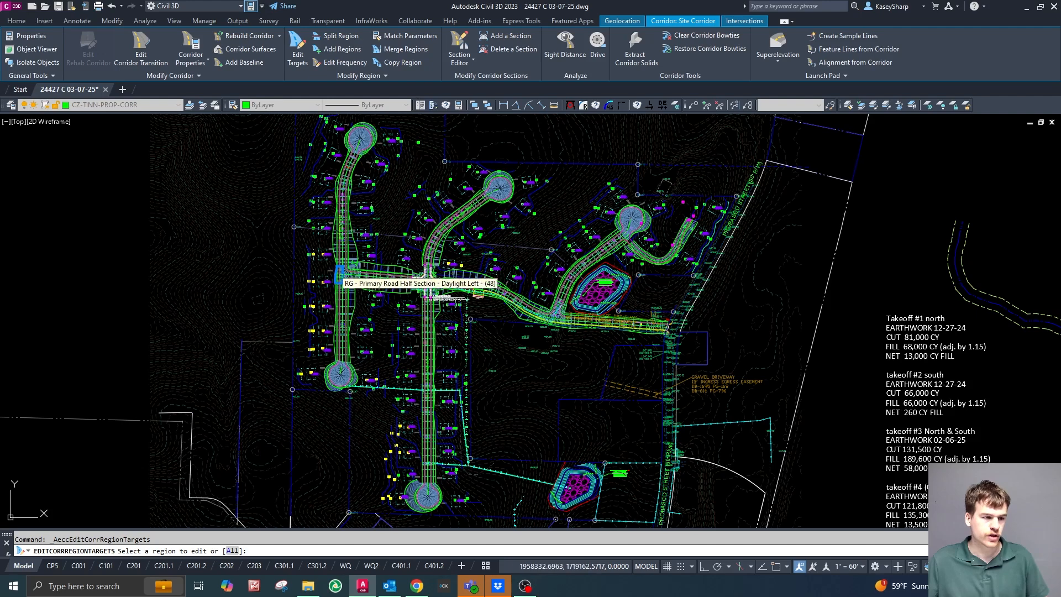
{"action": "scroll", "coordinate": [346, 279], "scroll_direction": "up", "scroll_amount": 5}
{"action": "scroll", "coordinate": [411, 329], "scroll_direction": "down", "scroll_amount": 5}
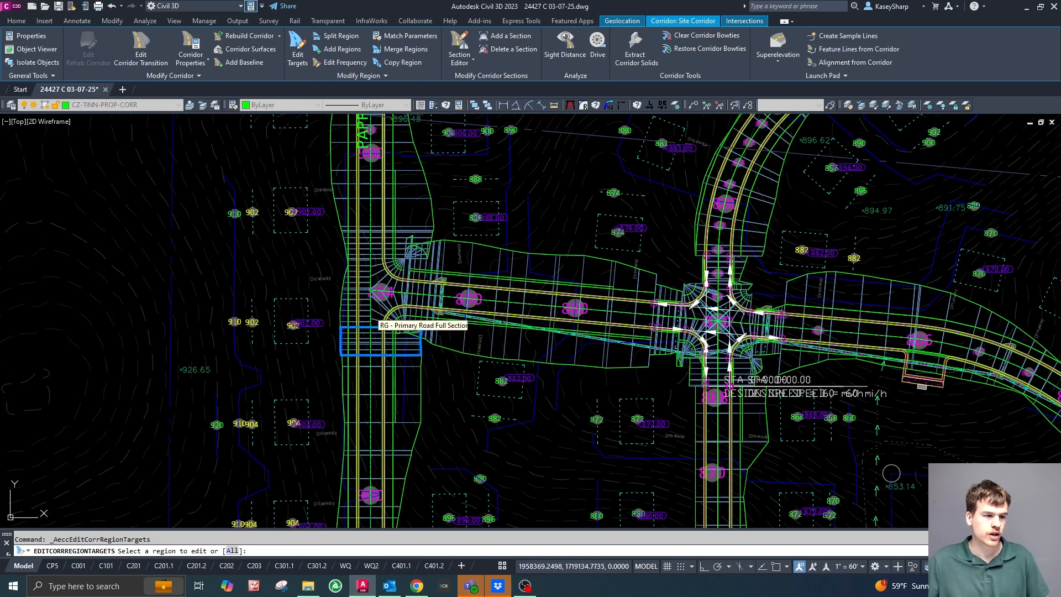
{"action": "scroll", "coordinate": [863, 369], "scroll_direction": "up", "scroll_amount": 2}
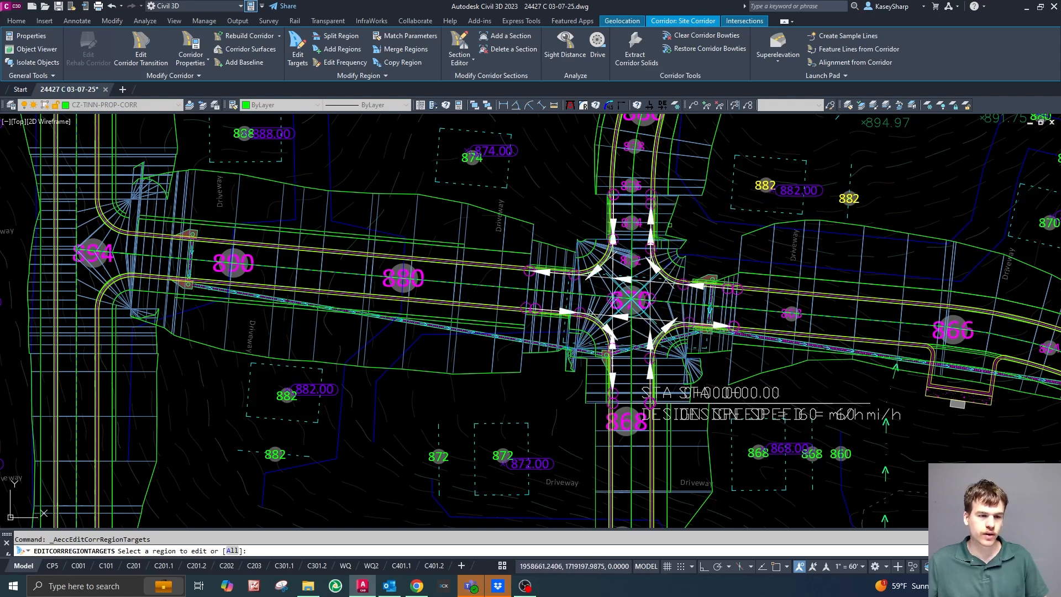
{"action": "scroll", "coordinate": [611, 273], "scroll_direction": "up", "scroll_amount": 3}
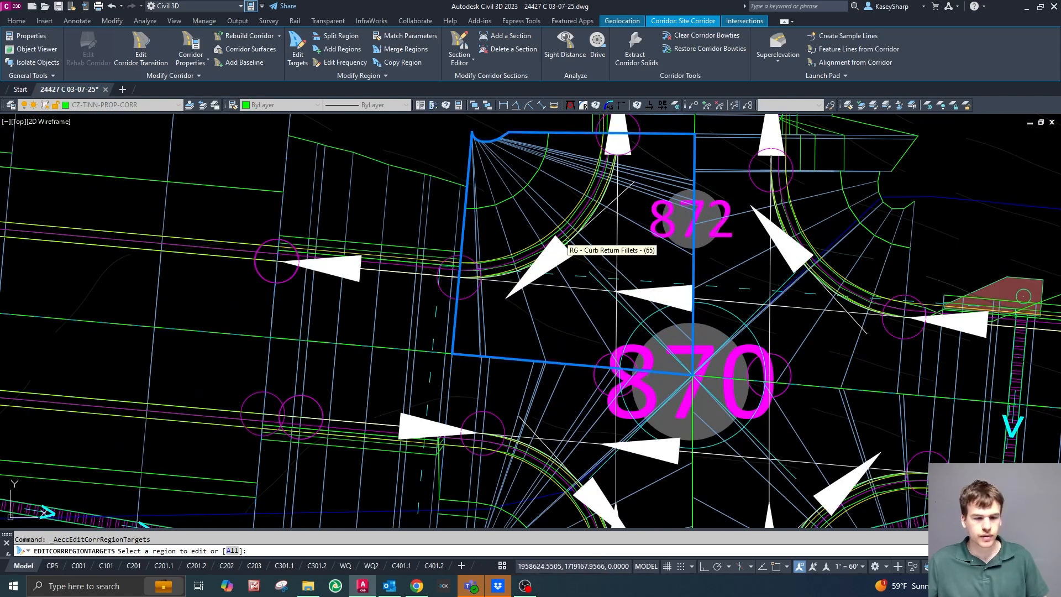
{"action": "scroll", "coordinate": [564, 244], "scroll_direction": "down", "scroll_amount": 5}
{"action": "scroll", "coordinate": [514, 198], "scroll_direction": "up", "scroll_amount": 2}
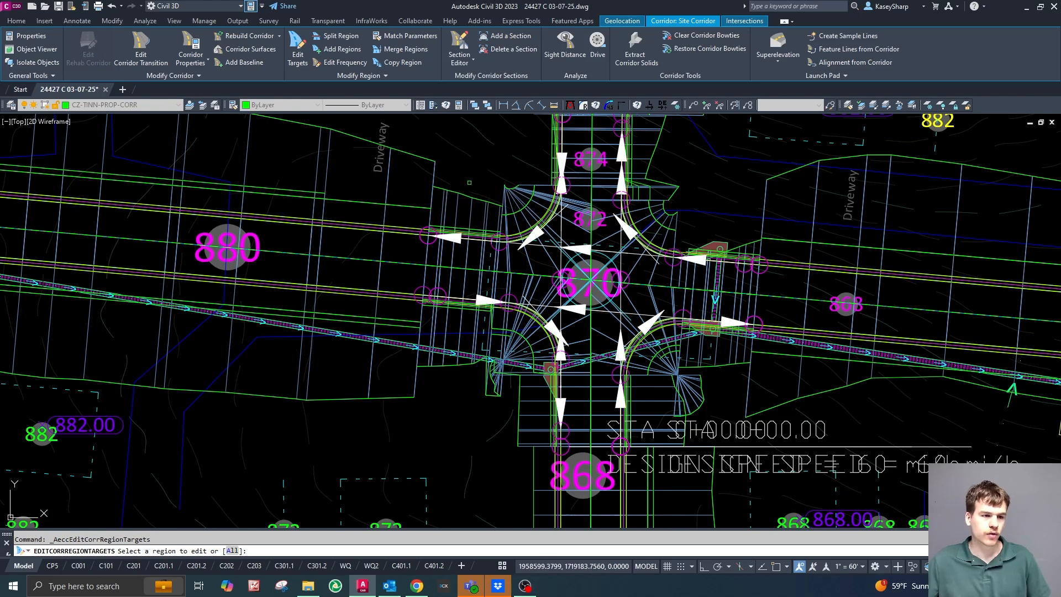
{"action": "key", "text": "Escape"}
Open the Site Corridor's properties and place the parameters list beside the intersection so both can be seen.
{"action": "scroll", "coordinate": [672, 311], "scroll_direction": "down", "scroll_amount": 3}
{"action": "scroll", "coordinate": [673, 311], "scroll_direction": "up", "scroll_amount": 2}
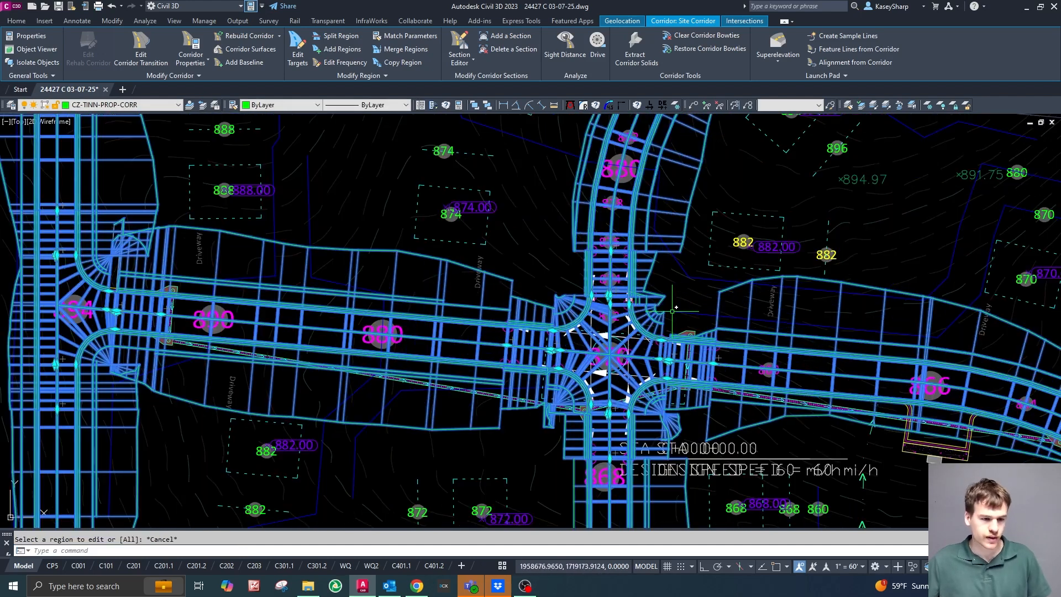
{"action": "scroll", "coordinate": [672, 311], "scroll_direction": "down", "scroll_amount": 2}
{"action": "scroll", "coordinate": [718, 331], "scroll_direction": "up", "scroll_amount": 2}
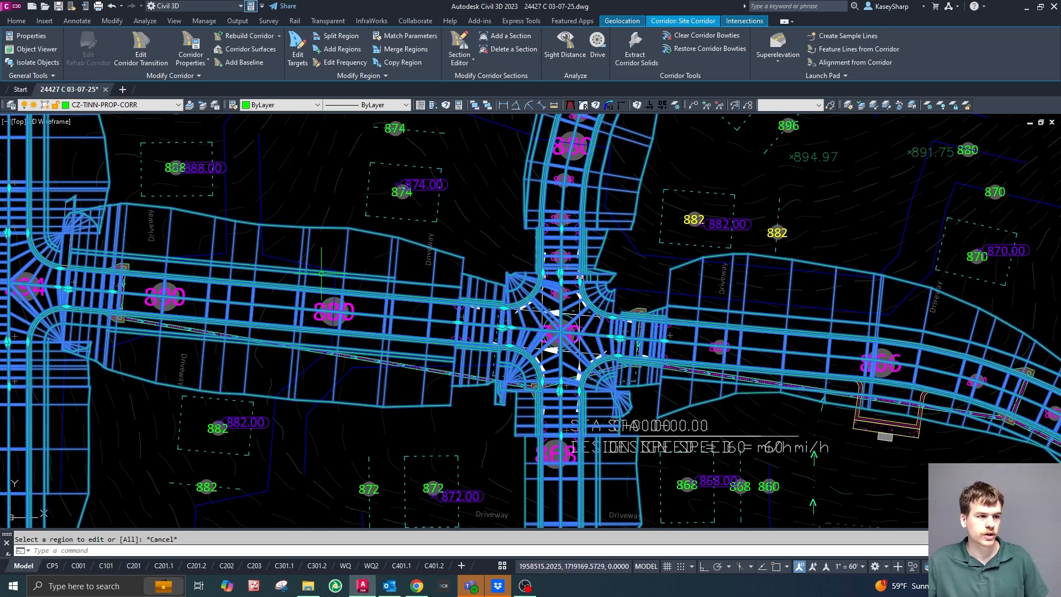
{"action": "left_click", "coordinate": [191, 45]}
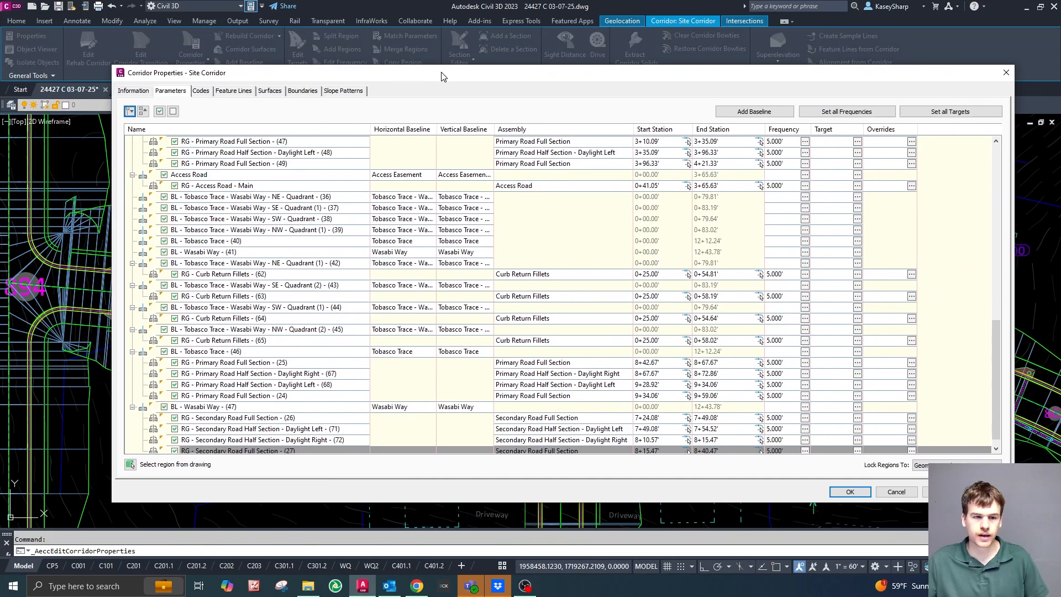
{"action": "left_click_drag", "start_coordinate": [442, 77], "coordinate": [428, 71]}
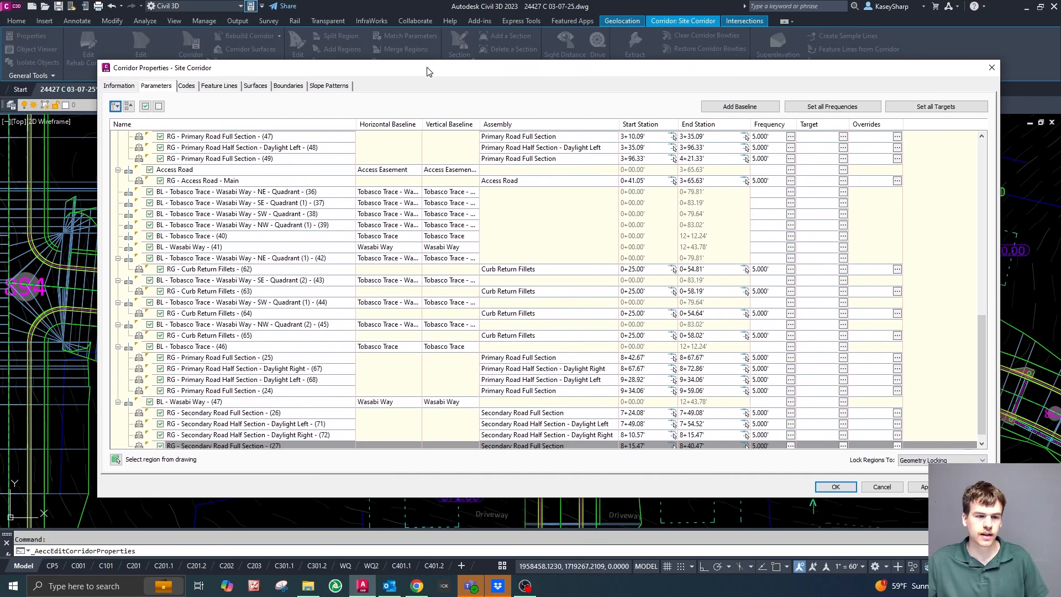
{"action": "scroll", "coordinate": [506, 279], "scroll_direction": "up", "scroll_amount": 14}
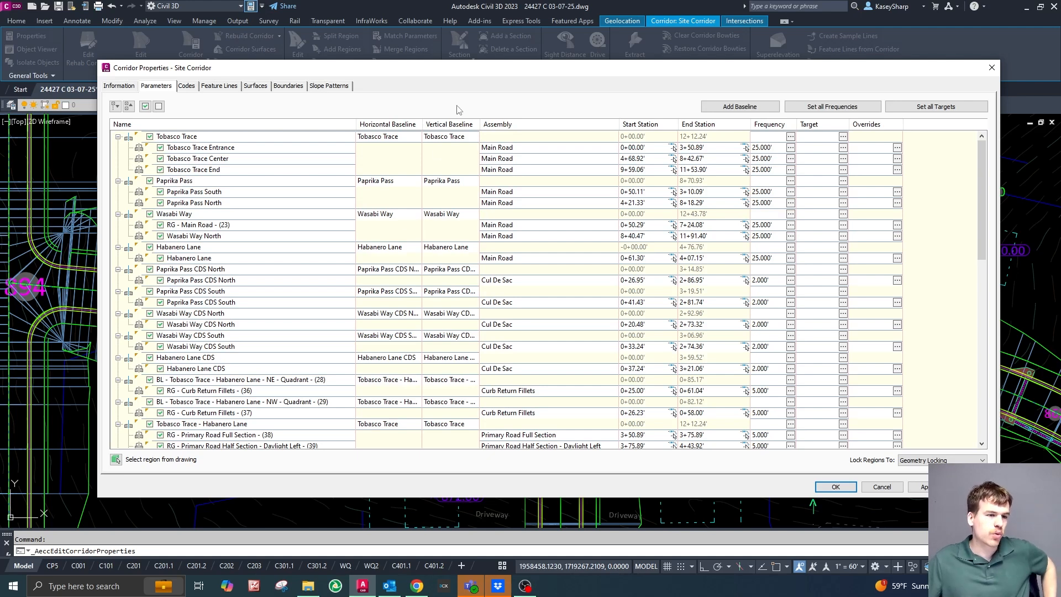
{"action": "left_click_drag", "start_coordinate": [459, 79], "coordinate": [1060, 79]}
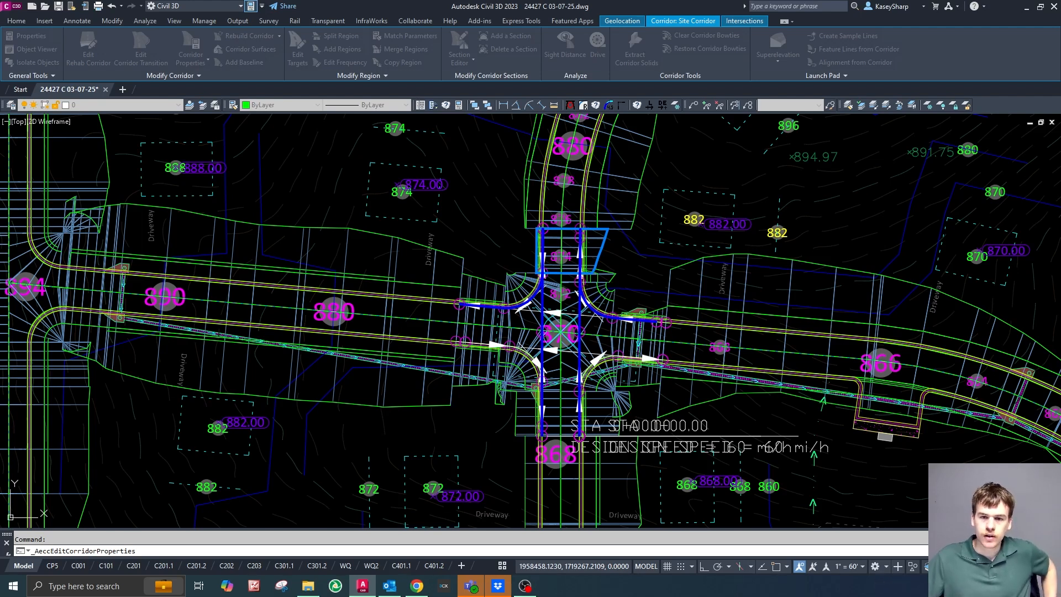
{"action": "mouse_move", "coordinate": [1060, 54]}
{"action": "left_mouse_down"}
{"action": "mouse_move", "coordinate": [1002, 52]}
{"action": "mouse_move", "coordinate": [893, 81]}
{"action": "left_mouse_up"}
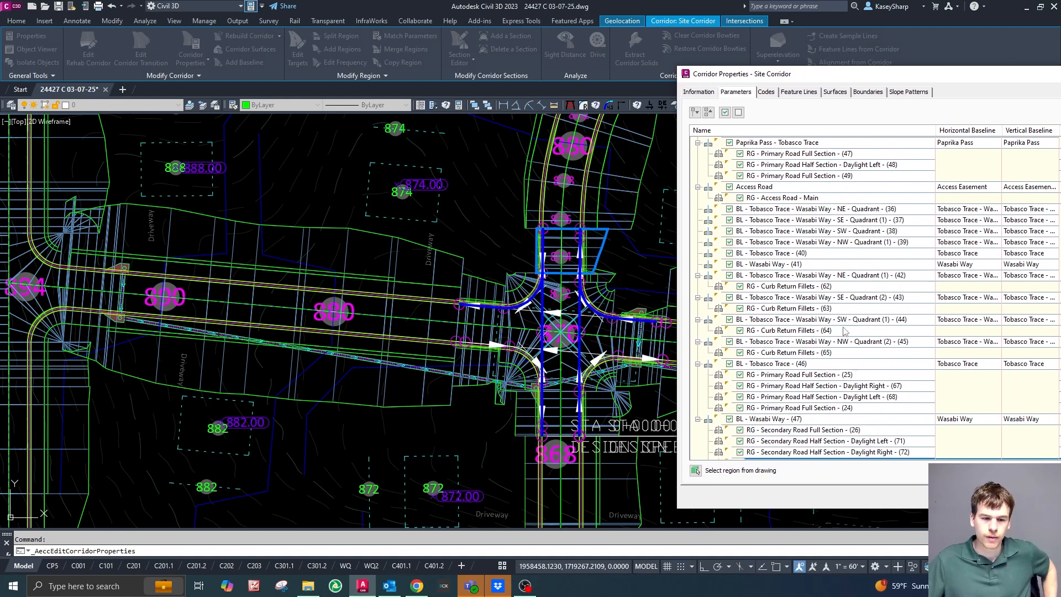
Highlight the four Secondary Road regions (27, 72, 71 and 26) of baseline BL - Wasabi Way - (47) and the baseline itself.
{"action": "left_click", "coordinate": [774, 457]}
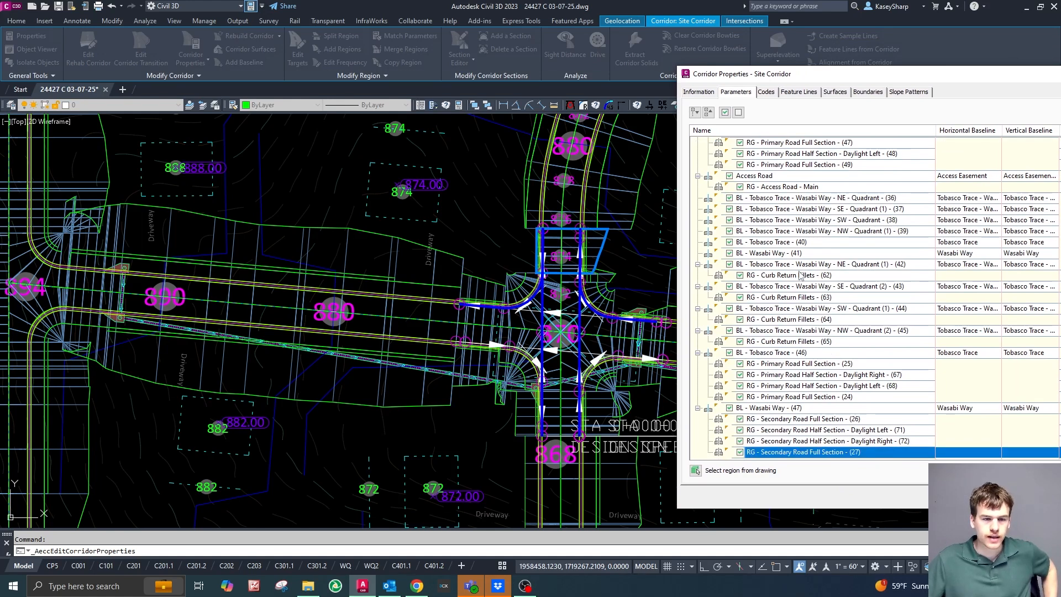
{"action": "left_click", "coordinate": [792, 444]}
{"action": "left_click", "coordinate": [791, 432]}
{"action": "left_click", "coordinate": [790, 423]}
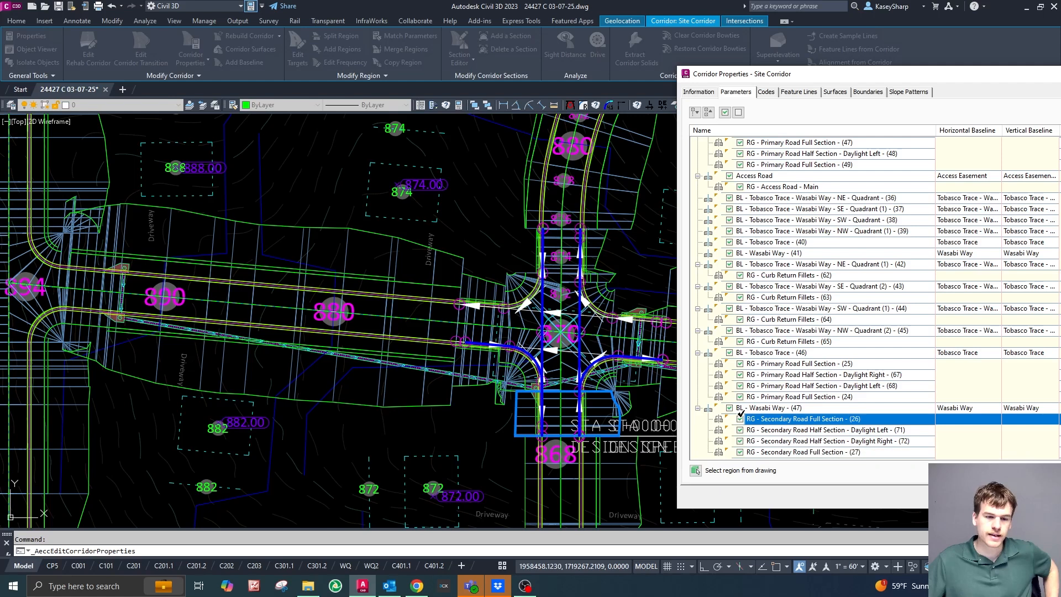
{"action": "left_click", "coordinate": [753, 408]}
Highlight the main Tobasco Trace and Paprika Pass baselines to compare where they run in the drawing.
{"action": "scroll", "coordinate": [754, 403], "scroll_direction": "up", "scroll_amount": 15}
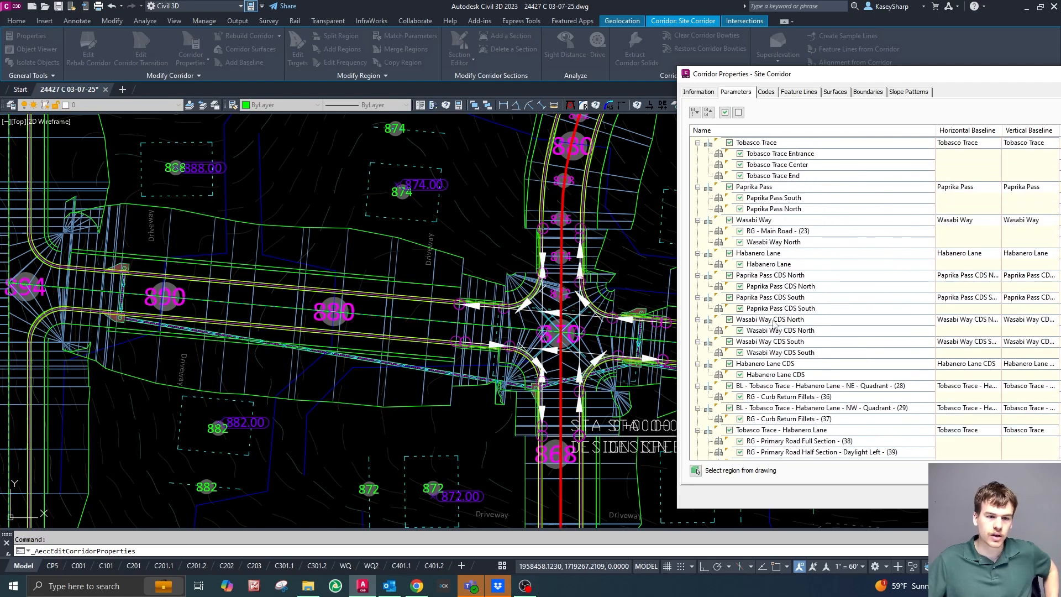
{"action": "left_click", "coordinate": [769, 143]}
{"action": "left_click", "coordinate": [768, 188]}
{"action": "left_click", "coordinate": [769, 143]}
{"action": "left_click", "coordinate": [766, 188]}
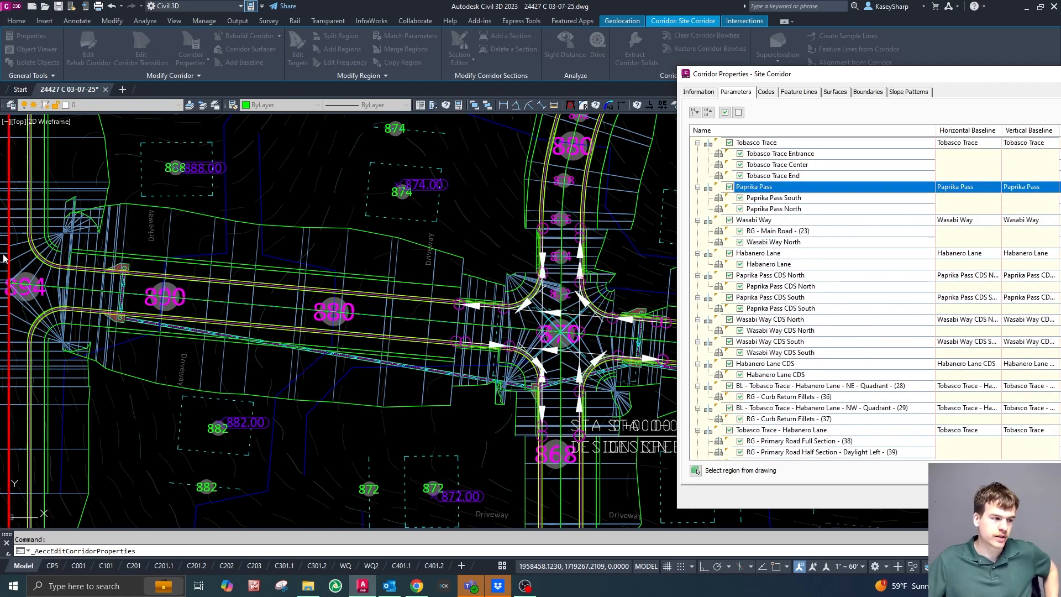
Check once more where each Secondary Road region of BL - Wasabi Way - (47) lies around the intersection.
{"action": "scroll", "coordinate": [913, 280], "scroll_direction": "down", "scroll_amount": 15}
{"action": "left_click", "coordinate": [773, 452]}
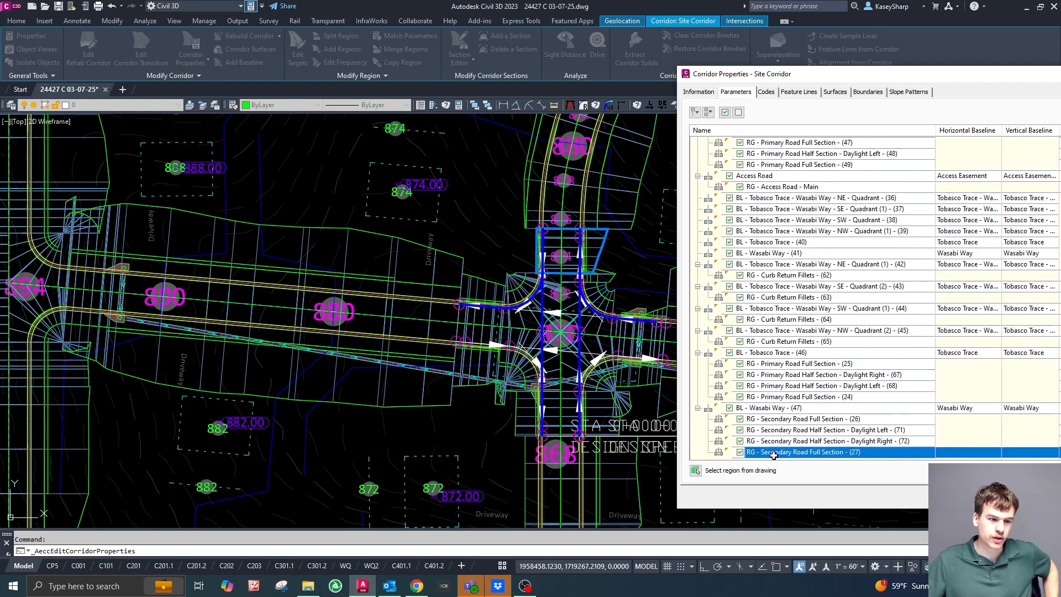
{"action": "left_click", "coordinate": [781, 441]}
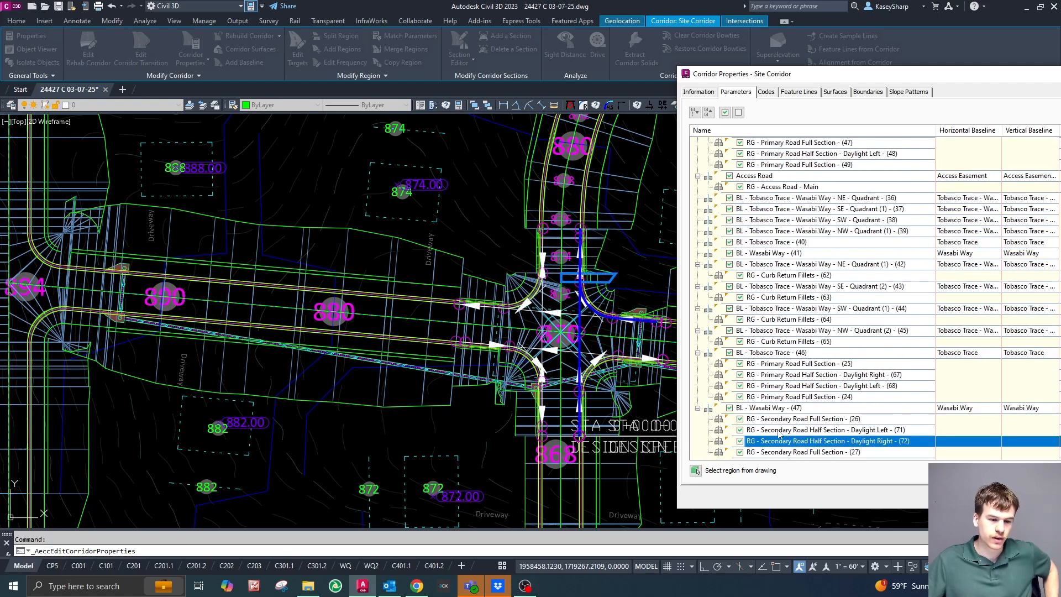
{"action": "left_click", "coordinate": [778, 432]}
{"action": "left_click", "coordinate": [774, 419]}
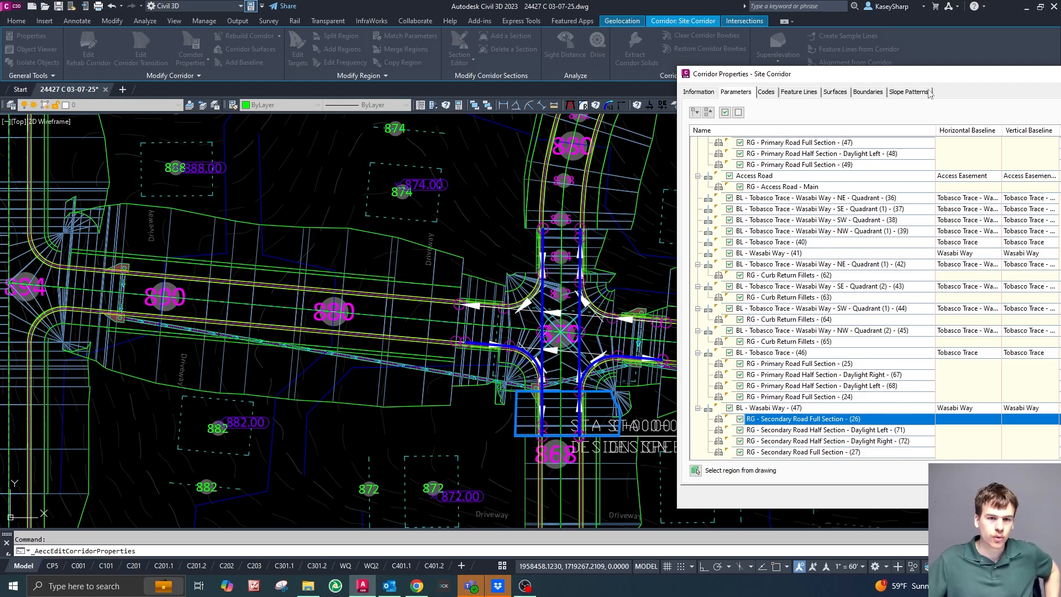
Locate Primary Road Full Section regions 25 and 24 of BL - Tobasco Trace - (46), and bring the whole parameters table into view.
{"action": "left_click_drag", "start_coordinate": [958, 81], "coordinate": [958, 66]}
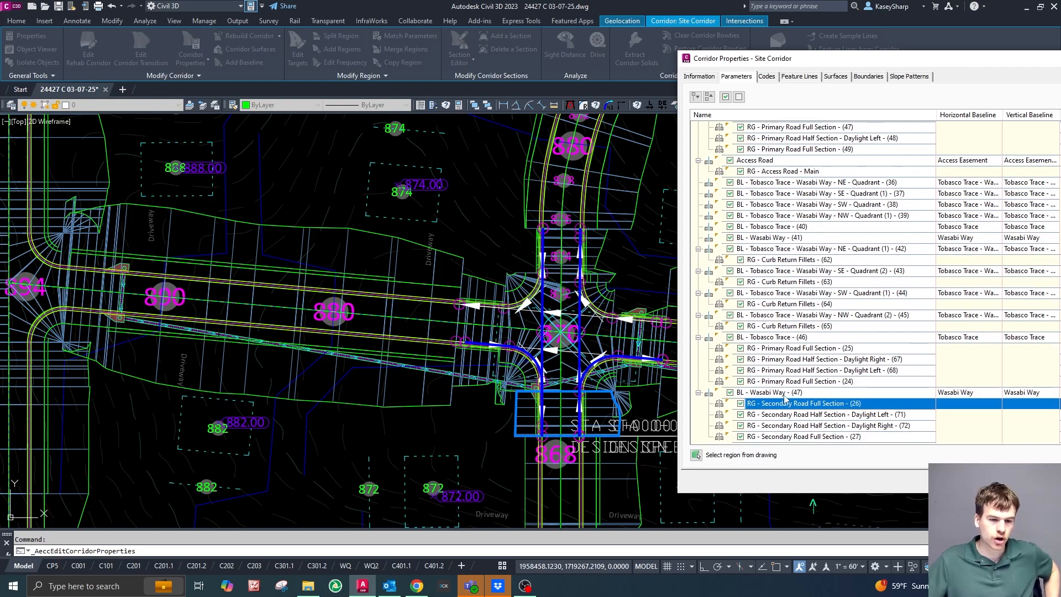
{"action": "left_click", "coordinate": [812, 350]}
{"action": "left_click", "coordinate": [813, 381]}
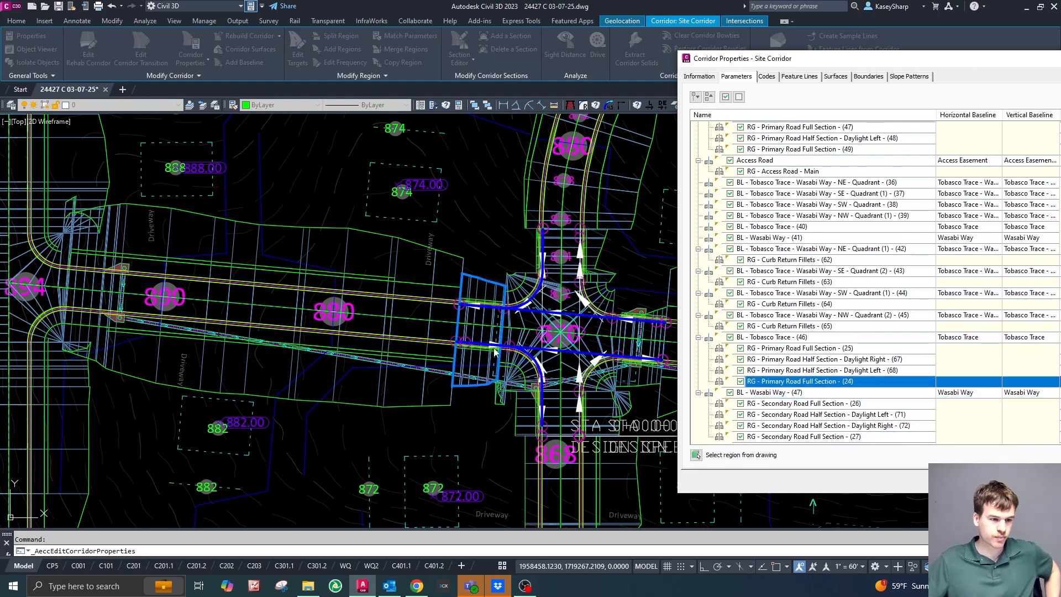
{"action": "left_click_drag", "start_coordinate": [844, 65], "coordinate": [273, 77]}
{"action": "key", "text": "Return"}
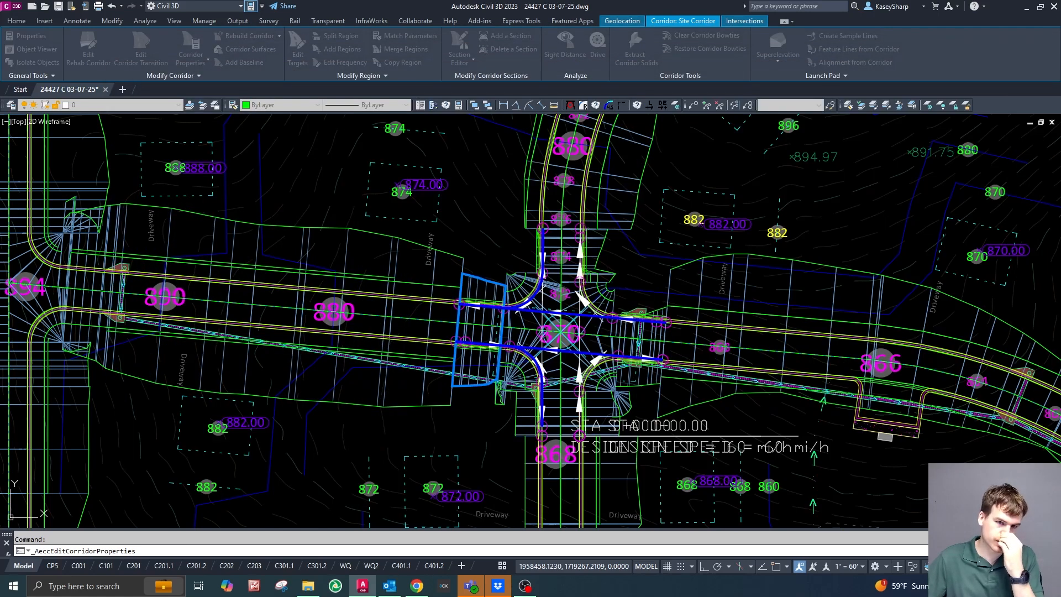
{"action": "left_click_drag", "start_coordinate": [1060, 51], "coordinate": [249, 67]}
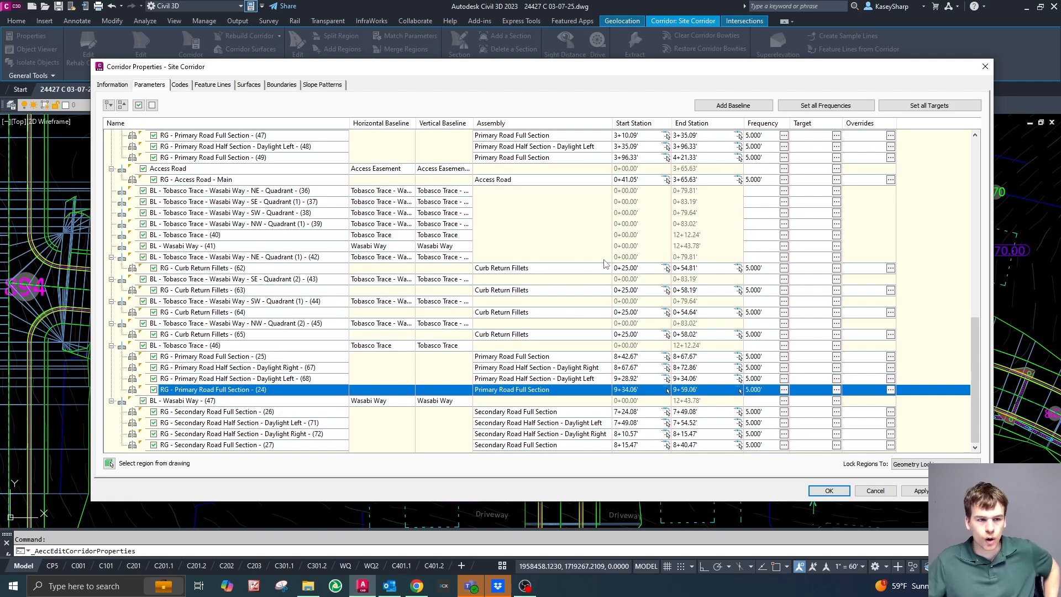
Review the assemblies, station ranges and frequencies of all the corridor's baselines and regions.
{"action": "scroll", "coordinate": [591, 260], "scroll_direction": "up", "scroll_amount": 10}
{"action": "scroll", "coordinate": [571, 256], "scroll_direction": "up", "scroll_amount": 2}
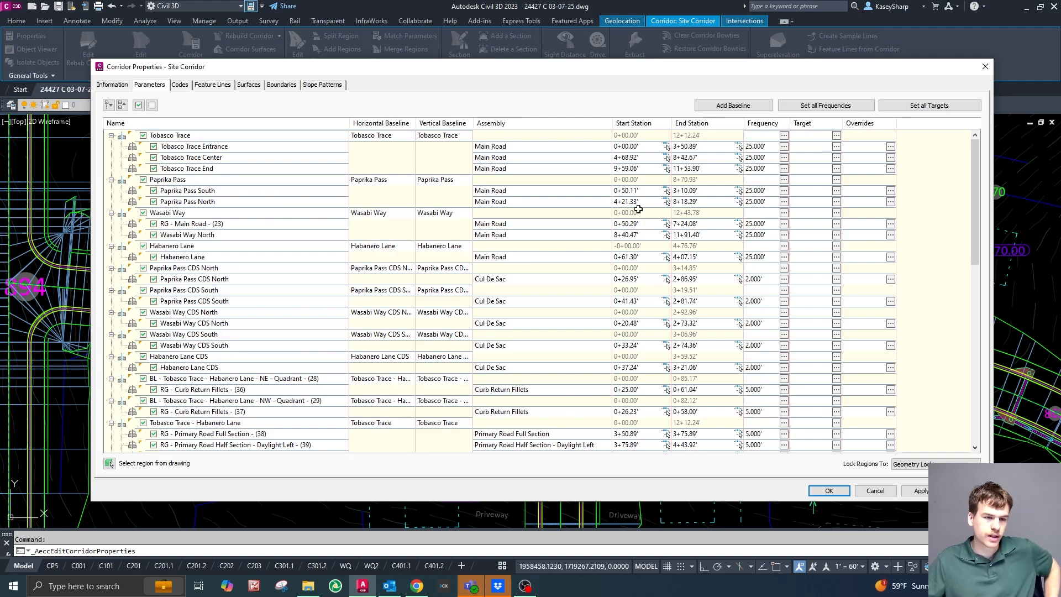
{"action": "scroll", "coordinate": [552, 151], "scroll_direction": "down", "scroll_amount": 9}
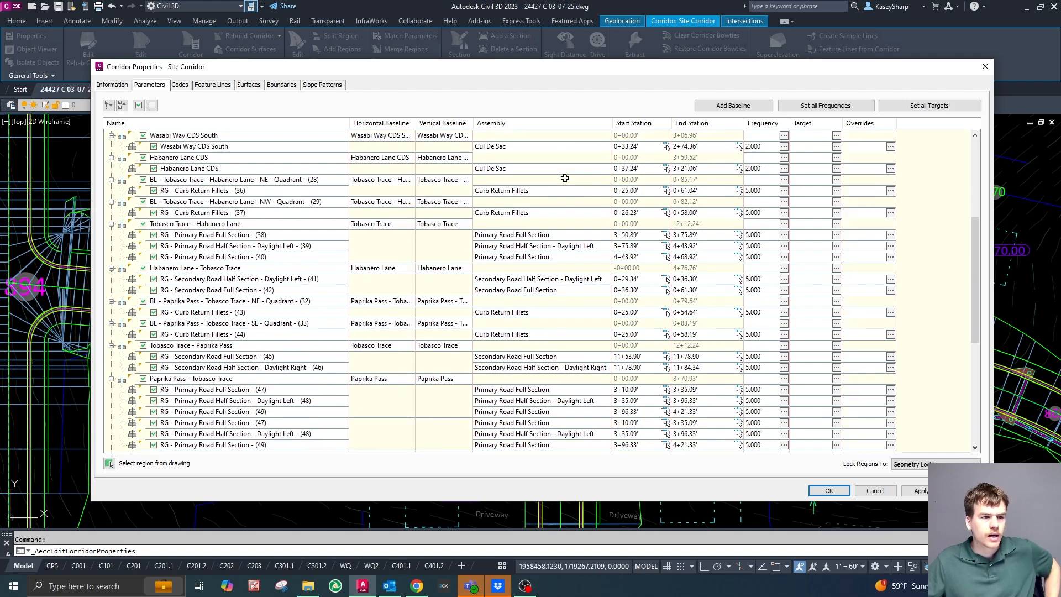
{"action": "scroll", "coordinate": [557, 224], "scroll_direction": "down", "scroll_amount": 5}
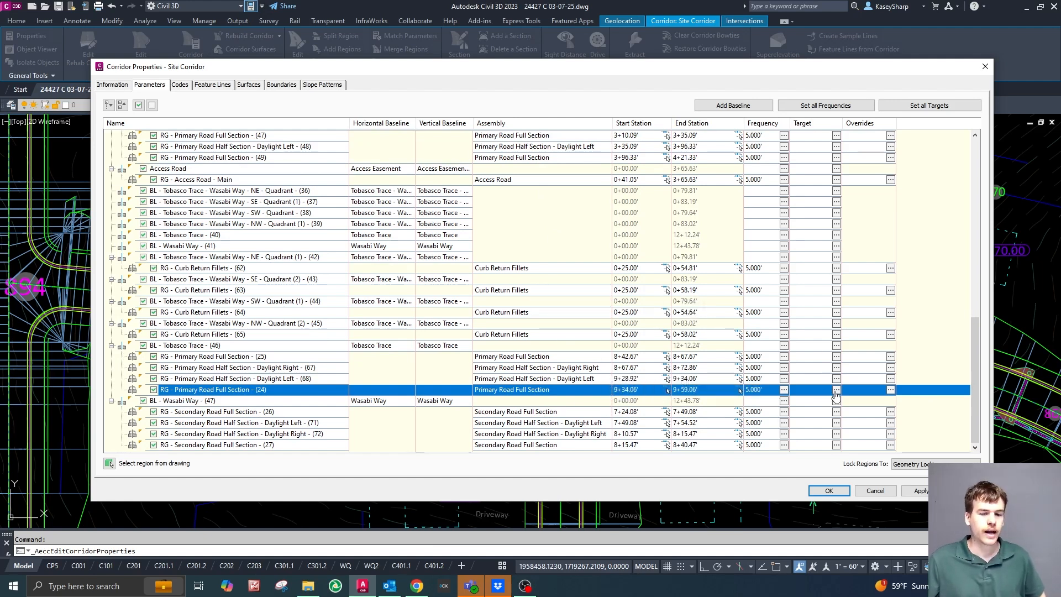
Open the target mapping of region RG - Primary Road Full Section - (24) on the Tobasco Trace baseline and bring it fully into view.
{"action": "left_click_drag", "start_coordinate": [406, 67], "coordinate": [1060, 47]}
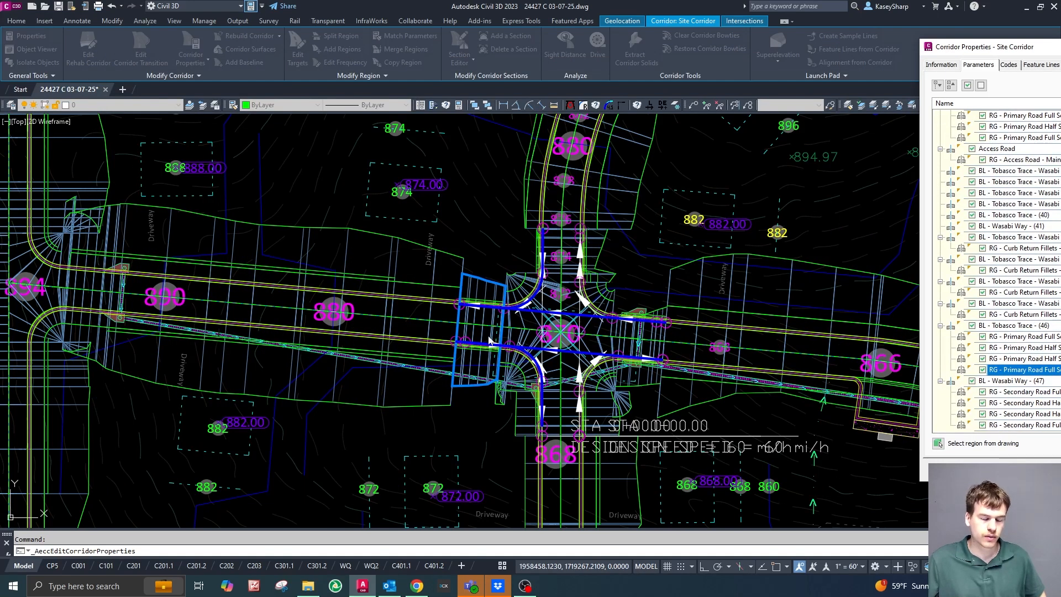
{"action": "left_click_drag", "start_coordinate": [1060, 47], "coordinate": [273, 51]}
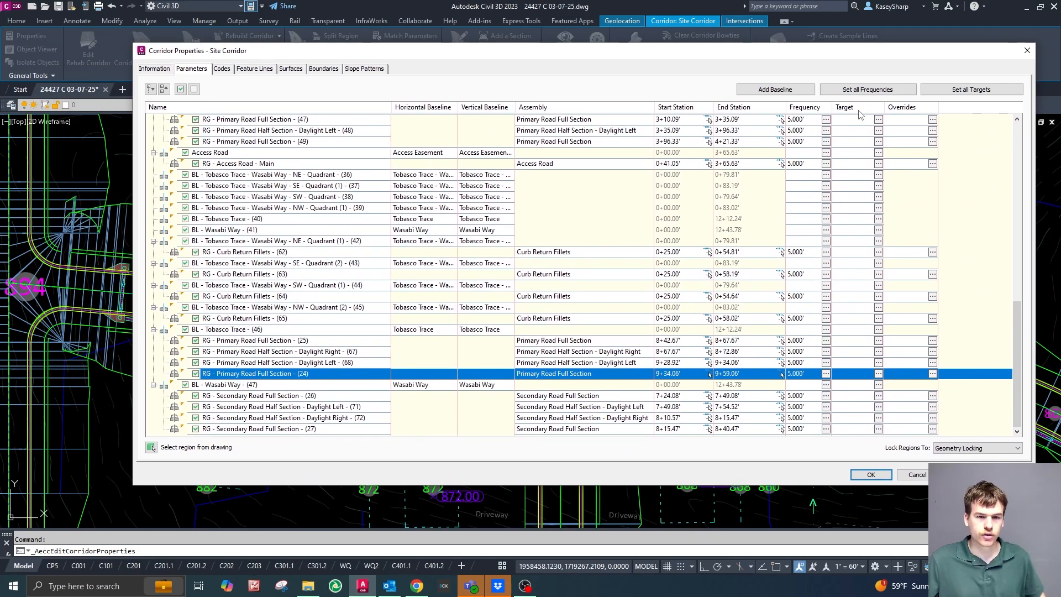
{"action": "left_click", "coordinate": [879, 376]}
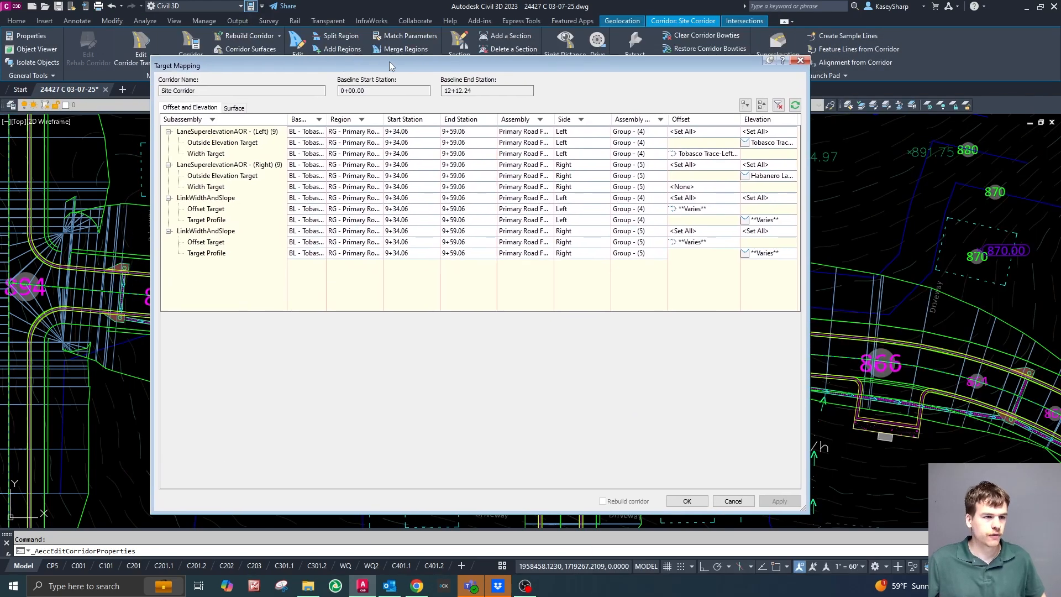
{"action": "mouse_move", "coordinate": [390, 66]}
{"action": "left_mouse_down"}
{"action": "mouse_move", "coordinate": [183, 65]}
{"action": "mouse_move", "coordinate": [906, 66]}
{"action": "mouse_move", "coordinate": [664, 51]}
{"action": "mouse_move", "coordinate": [293, 60]}
{"action": "left_mouse_up"}
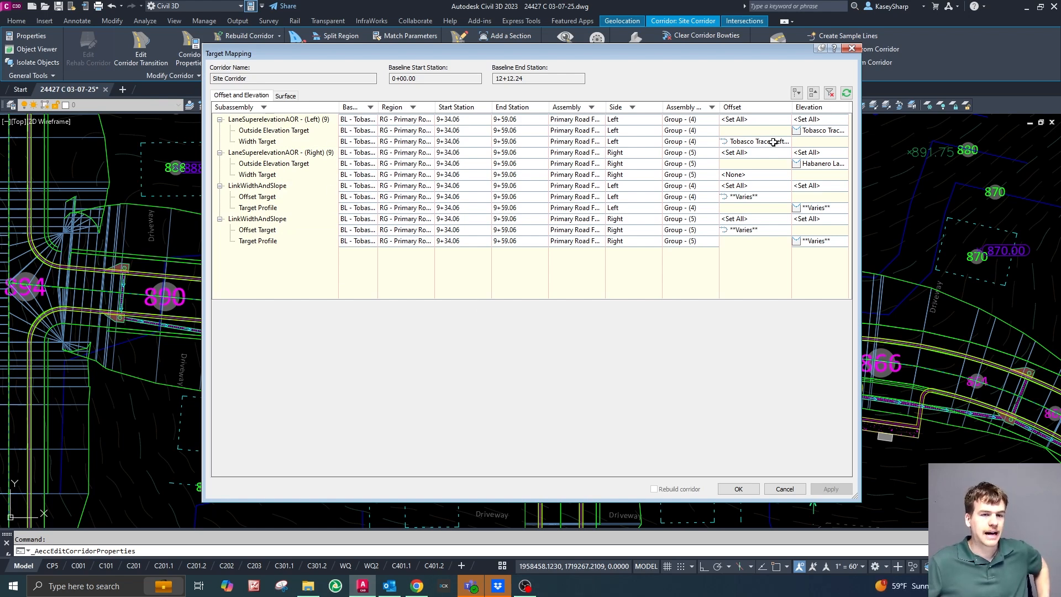
Review the region's daylight surface targets and the offset targets of the right and left LinkWidthAndSlope subassemblies.
{"action": "left_click", "coordinate": [286, 95]}
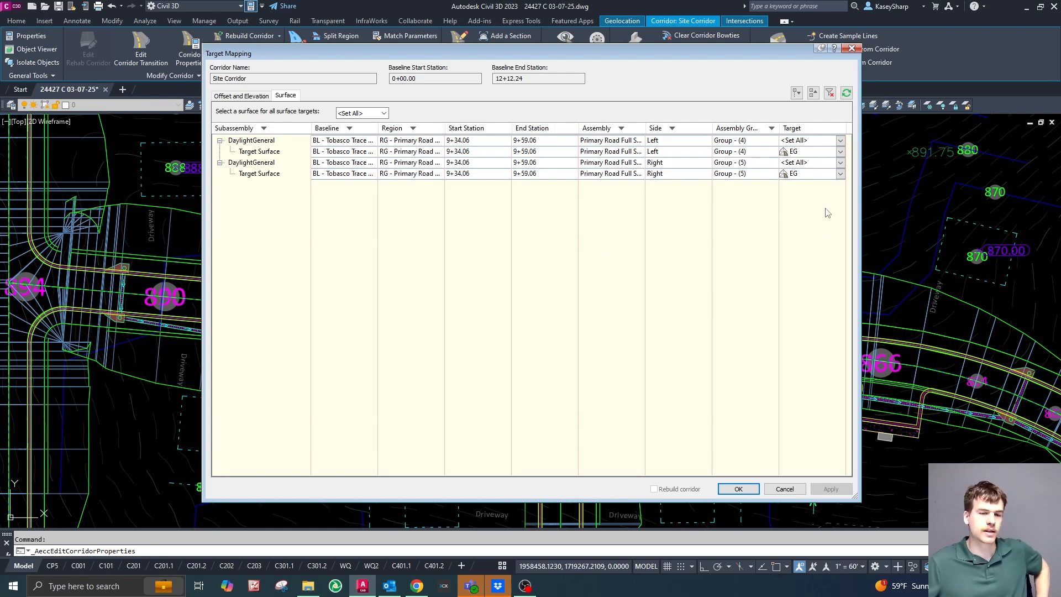
{"action": "left_click", "coordinate": [245, 99]}
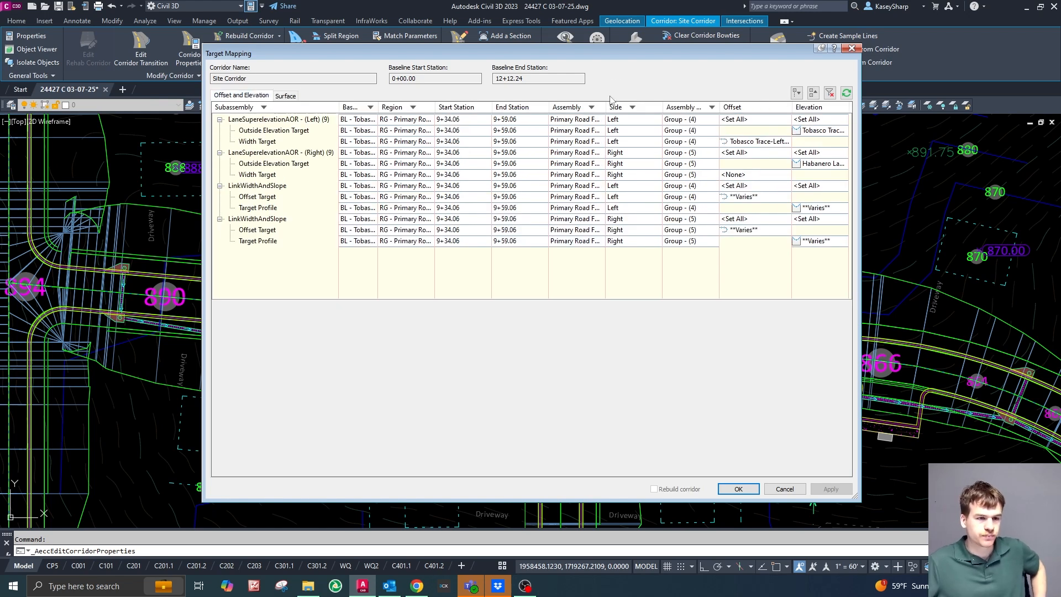
{"action": "left_click_drag", "start_coordinate": [591, 53], "coordinate": [500, 45]}
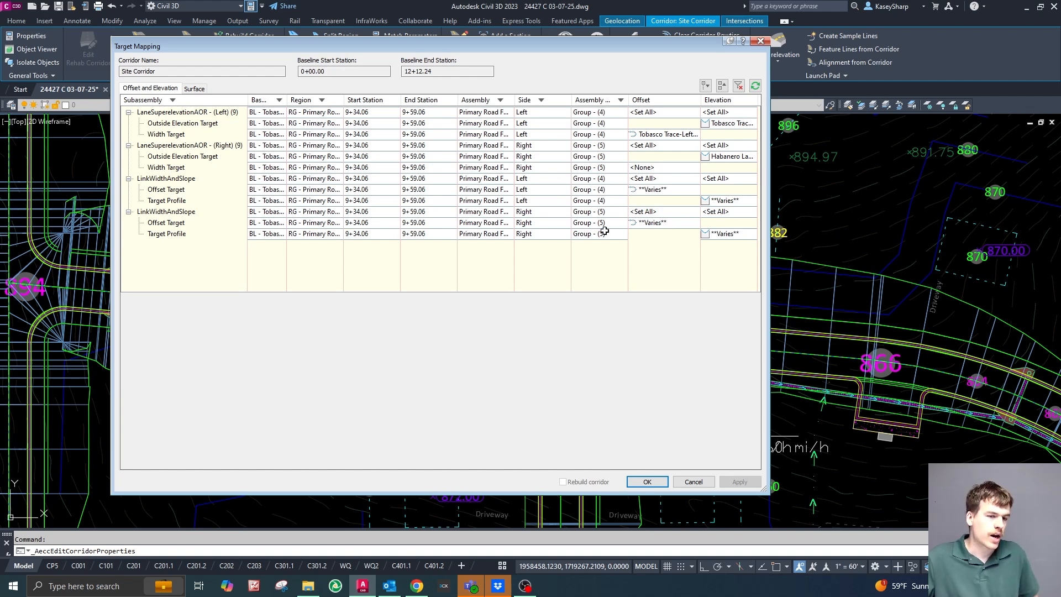
{"action": "left_click", "coordinate": [658, 223]}
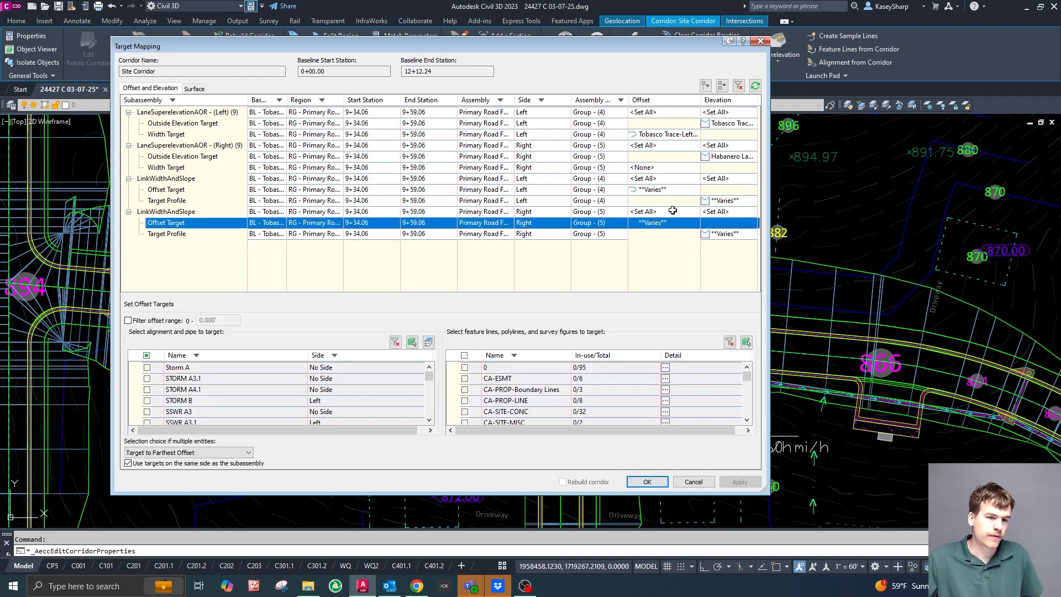
{"action": "left_click", "coordinate": [675, 190]}
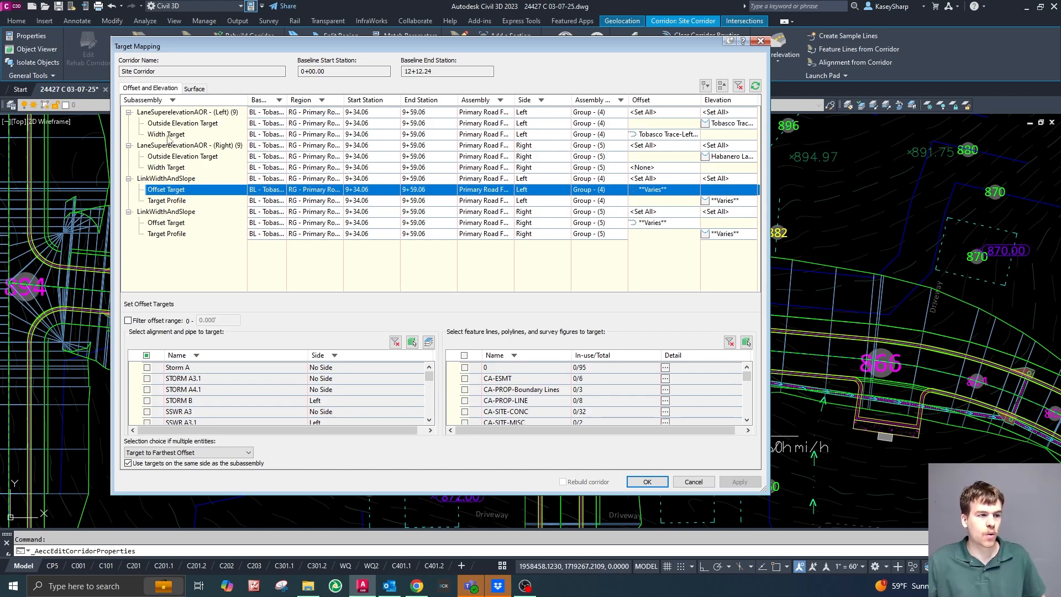
Add Tobasco Trace - Wasabi Way - NW - Quadrant (1) - Profile to the left lane's outside elevation target and the NW quadrant alignment to its width target.
{"action": "left_click", "coordinate": [726, 125]}
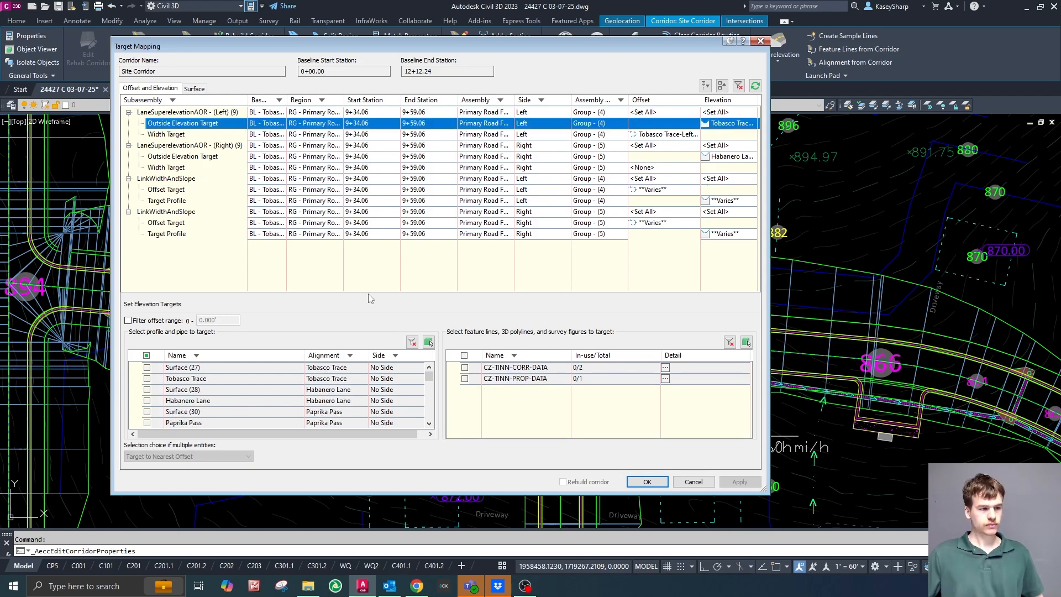
{"action": "left_click", "coordinate": [302, 392]}
{"action": "scroll", "coordinate": [301, 393], "scroll_direction": "down", "scroll_amount": 5}
{"action": "scroll", "coordinate": [302, 393], "scroll_direction": "down", "scroll_amount": 1}
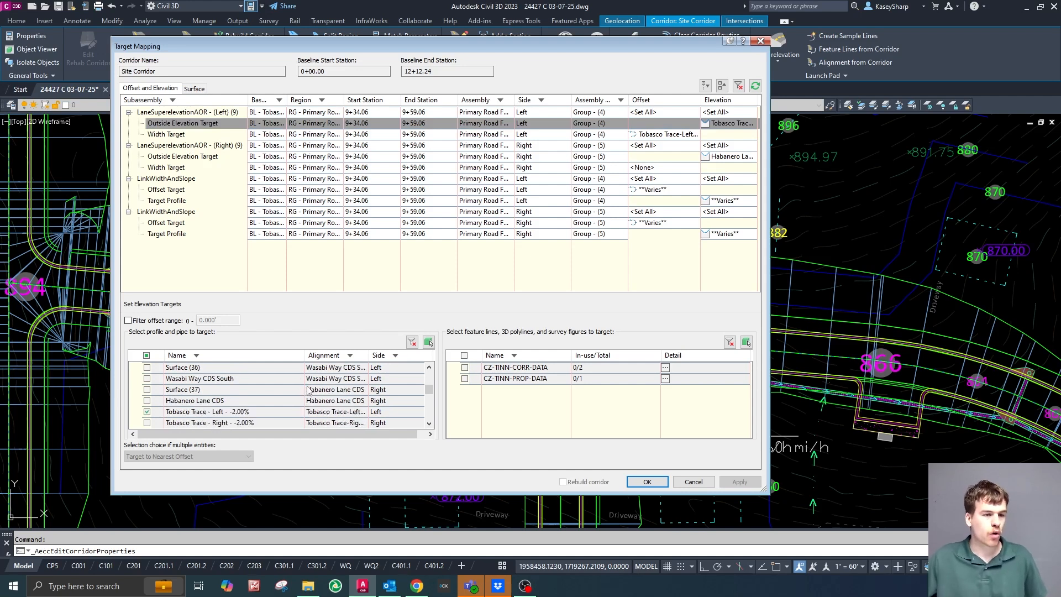
{"action": "scroll", "coordinate": [294, 392], "scroll_direction": "down", "scroll_amount": 3}
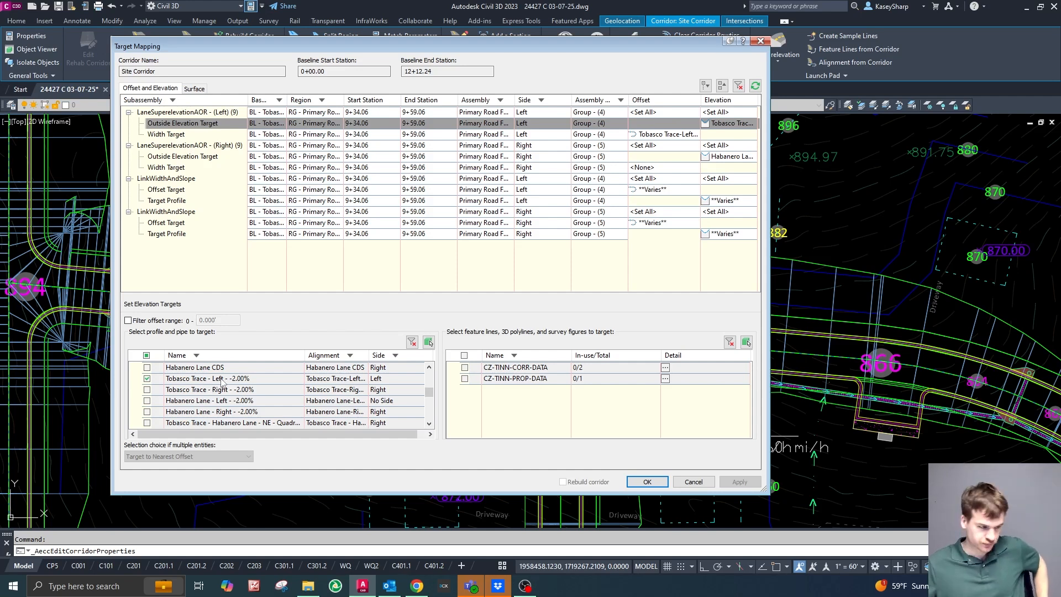
{"action": "scroll", "coordinate": [247, 376], "scroll_direction": "down", "scroll_amount": 1}
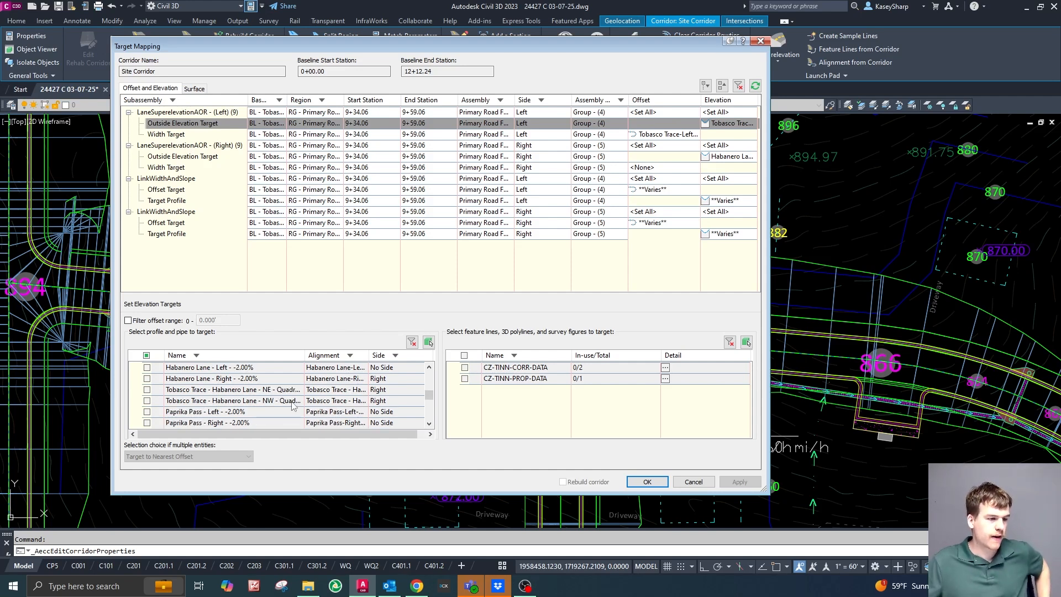
{"action": "scroll", "coordinate": [274, 394], "scroll_direction": "down", "scroll_amount": 1}
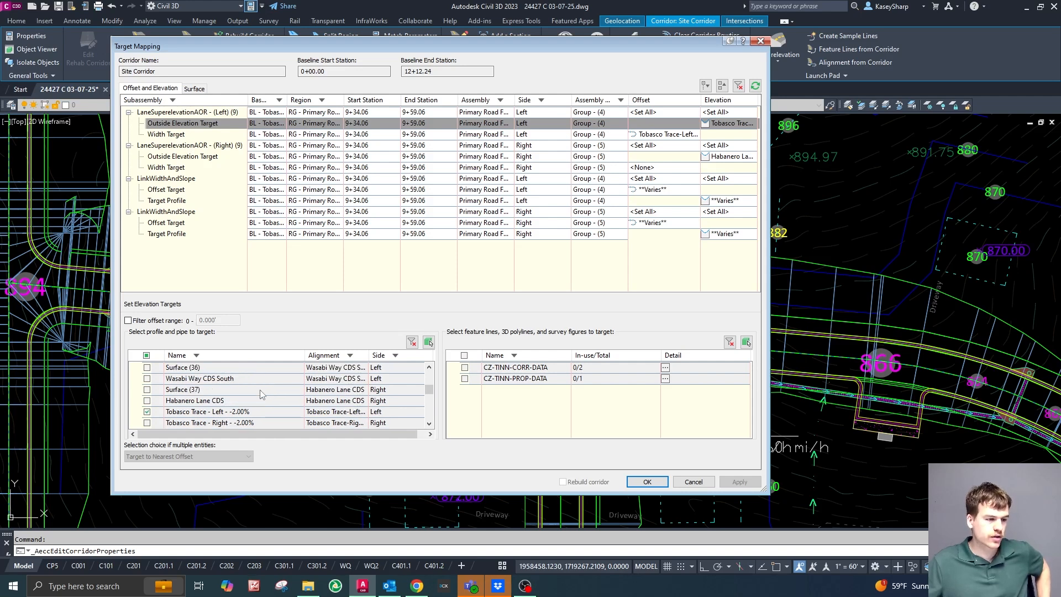
{"action": "scroll", "coordinate": [233, 405], "scroll_direction": "down", "scroll_amount": 2}
{"action": "scroll", "coordinate": [255, 403], "scroll_direction": "down", "scroll_amount": 2}
{"action": "scroll", "coordinate": [253, 402], "scroll_direction": "up", "scroll_amount": 4}
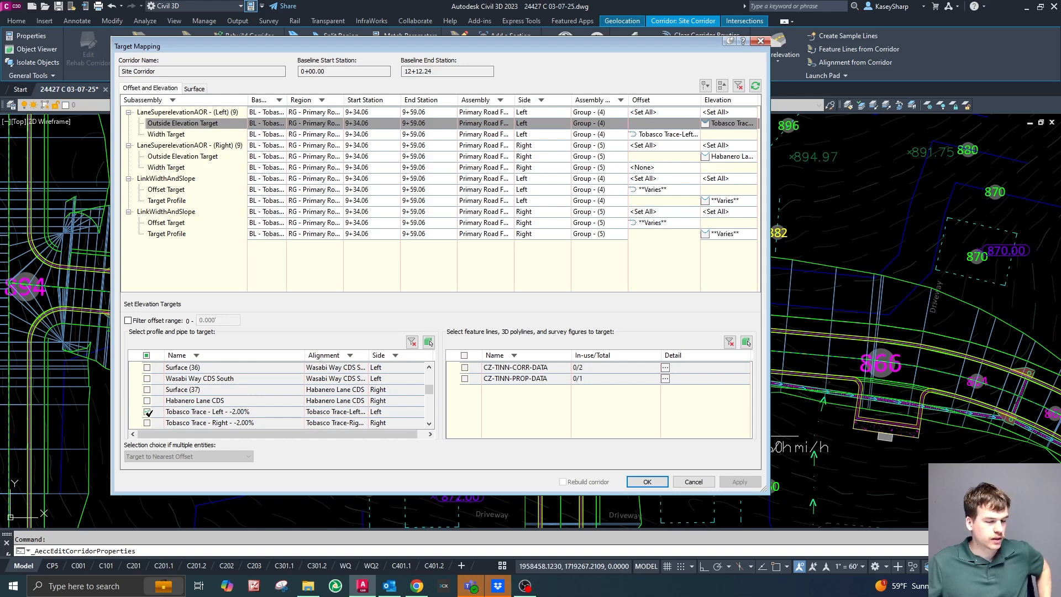
{"action": "scroll", "coordinate": [307, 415], "scroll_direction": "down", "scroll_amount": 5}
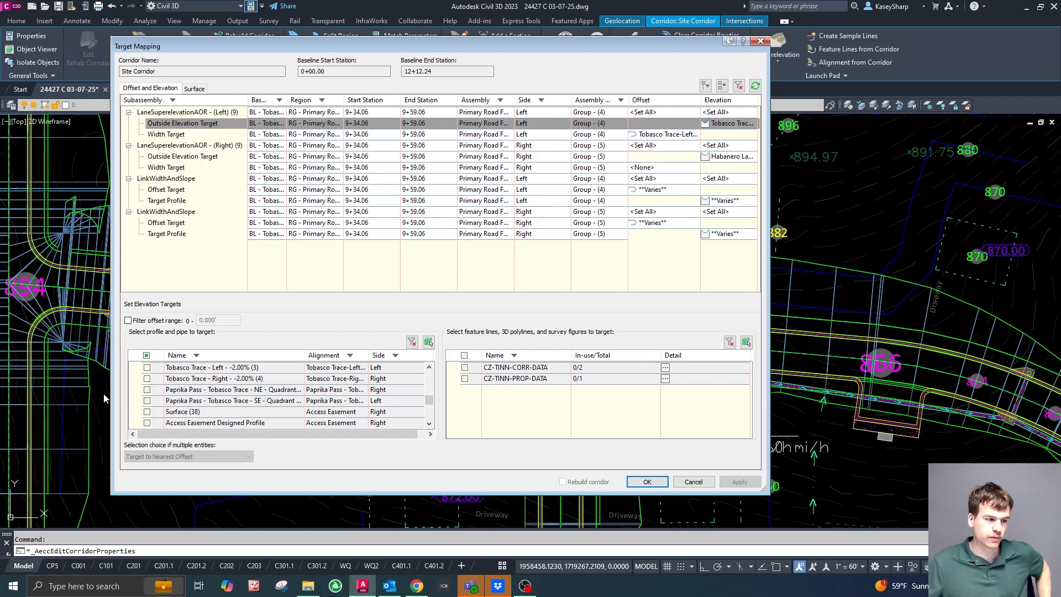
{"action": "scroll", "coordinate": [326, 392], "scroll_direction": "down", "scroll_amount": 3}
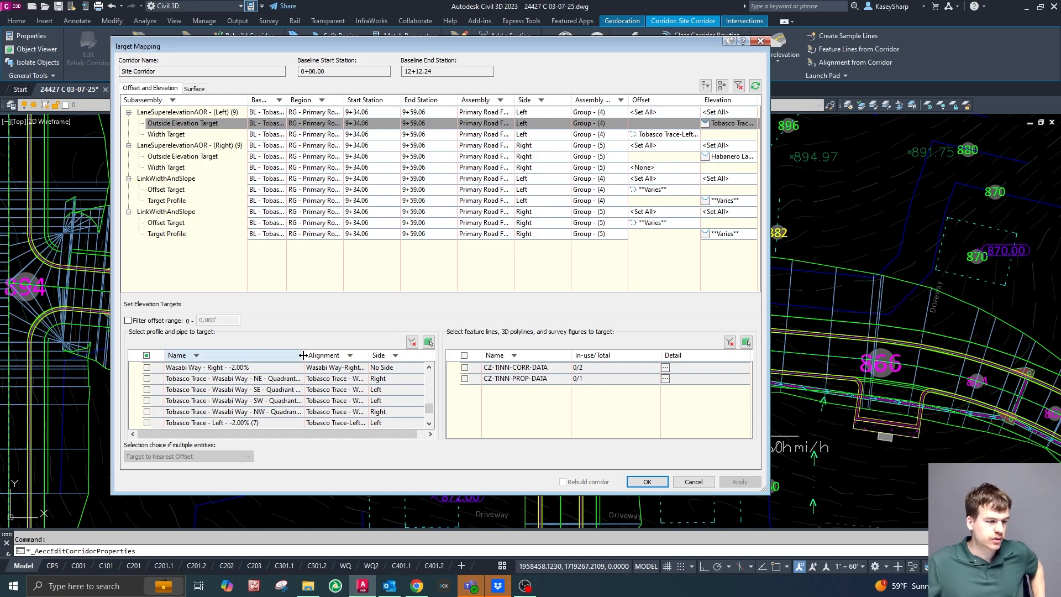
{"action": "left_click_drag", "start_coordinate": [307, 354], "coordinate": [345, 355]}
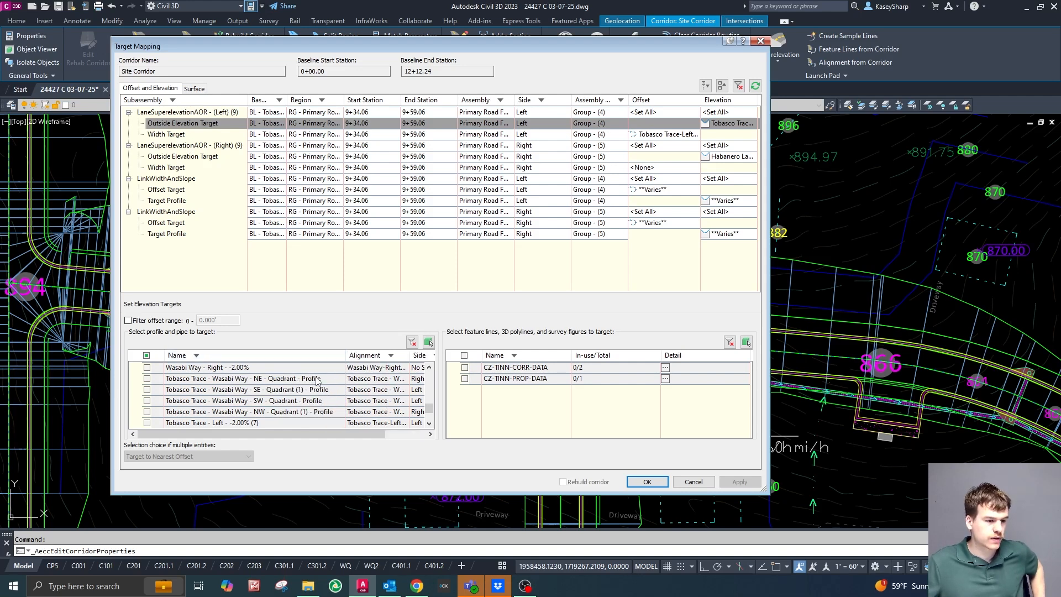
{"action": "left_click_drag", "start_coordinate": [337, 47], "coordinate": [1060, 110]}
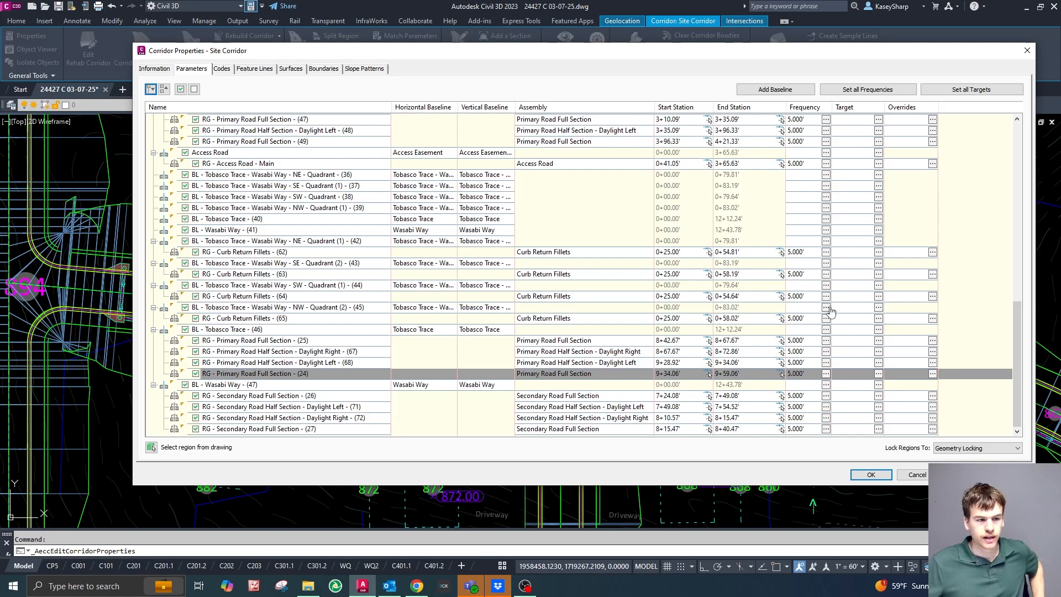
Reopen the target mapping of region RG - Primary Road Full Section - (24) and check the profiles selected for the left lane's outside elevation target.
{"action": "left_click", "coordinate": [878, 375]}
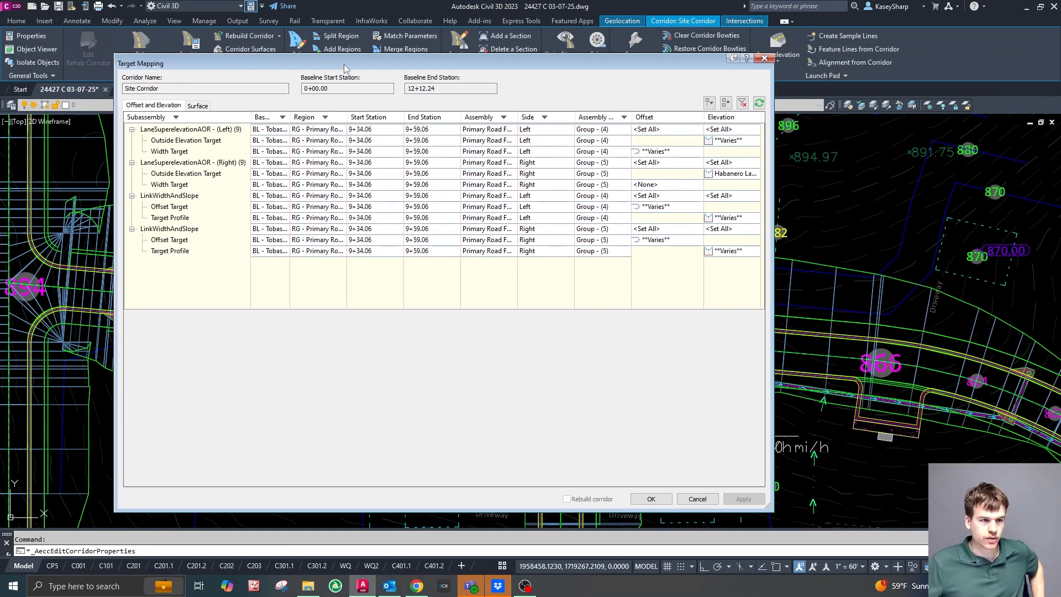
{"action": "left_click_drag", "start_coordinate": [344, 64], "coordinate": [315, 57]}
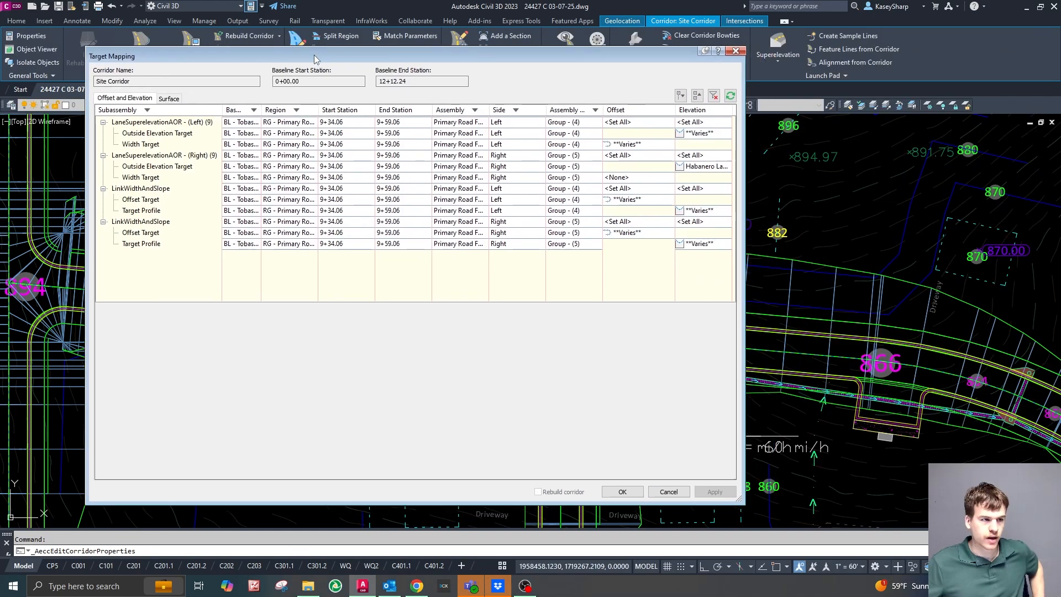
{"action": "left_click", "coordinate": [712, 136]}
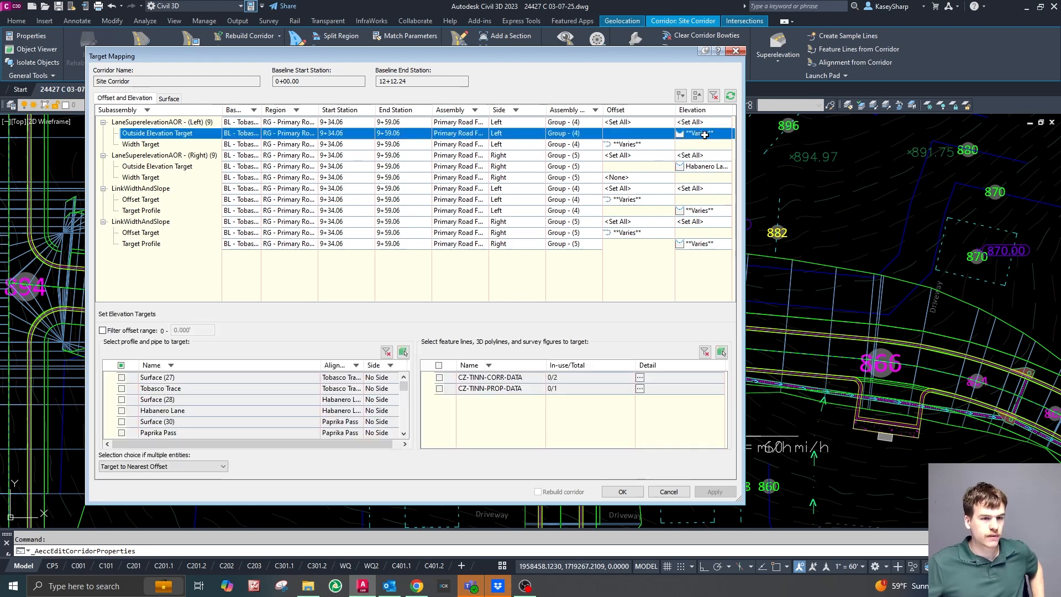
{"action": "scroll", "coordinate": [220, 418], "scroll_direction": "down", "scroll_amount": 2}
{"action": "scroll", "coordinate": [220, 417], "scroll_direction": "down", "scroll_amount": 4}
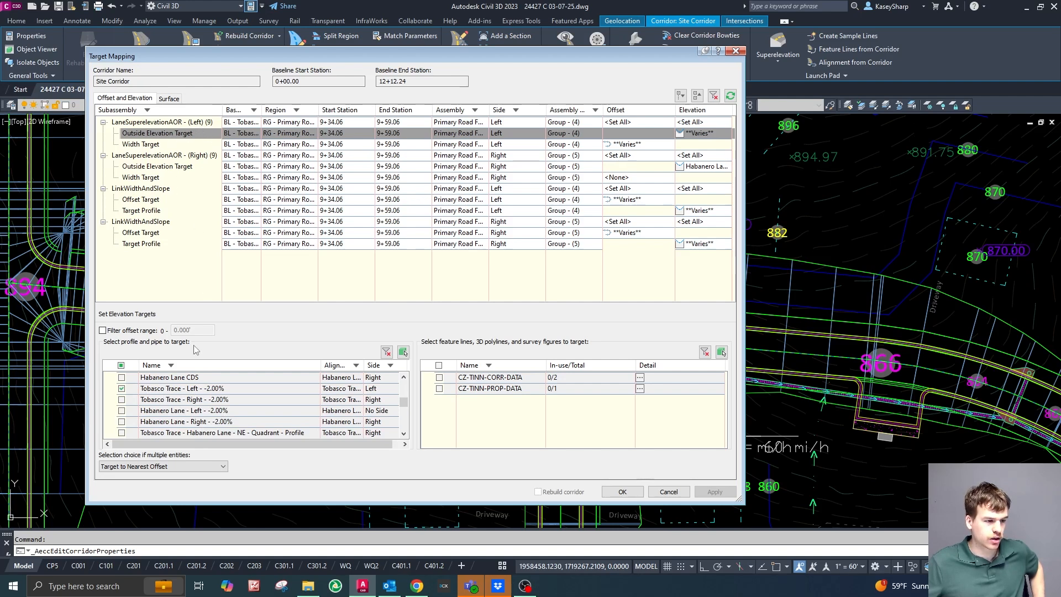
{"action": "scroll", "coordinate": [226, 393], "scroll_direction": "down", "scroll_amount": 2}
{"action": "scroll", "coordinate": [227, 392], "scroll_direction": "down", "scroll_amount": 1}
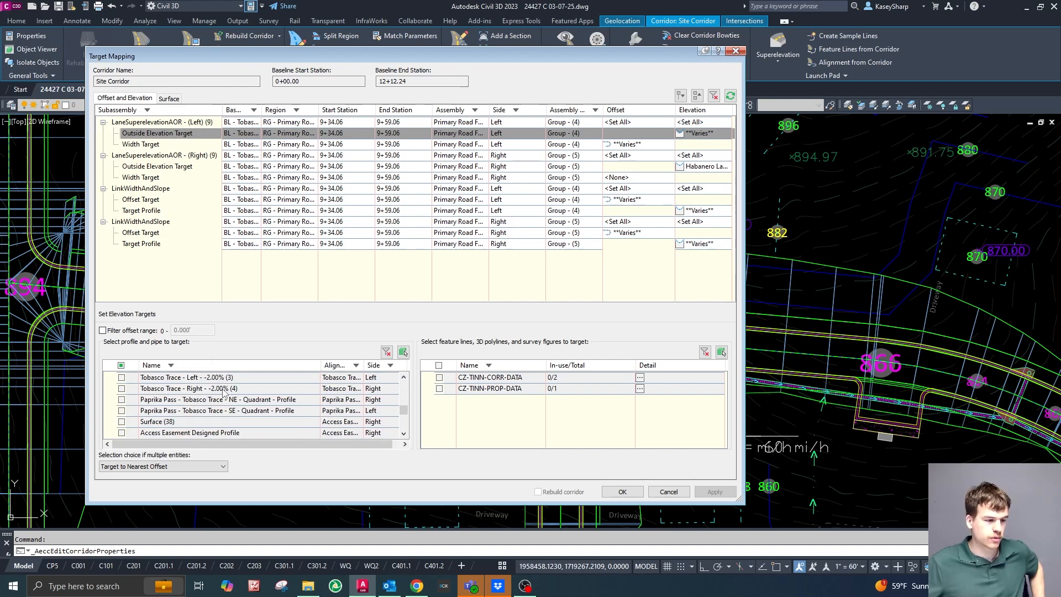
{"action": "scroll", "coordinate": [220, 394], "scroll_direction": "down", "scroll_amount": 1}
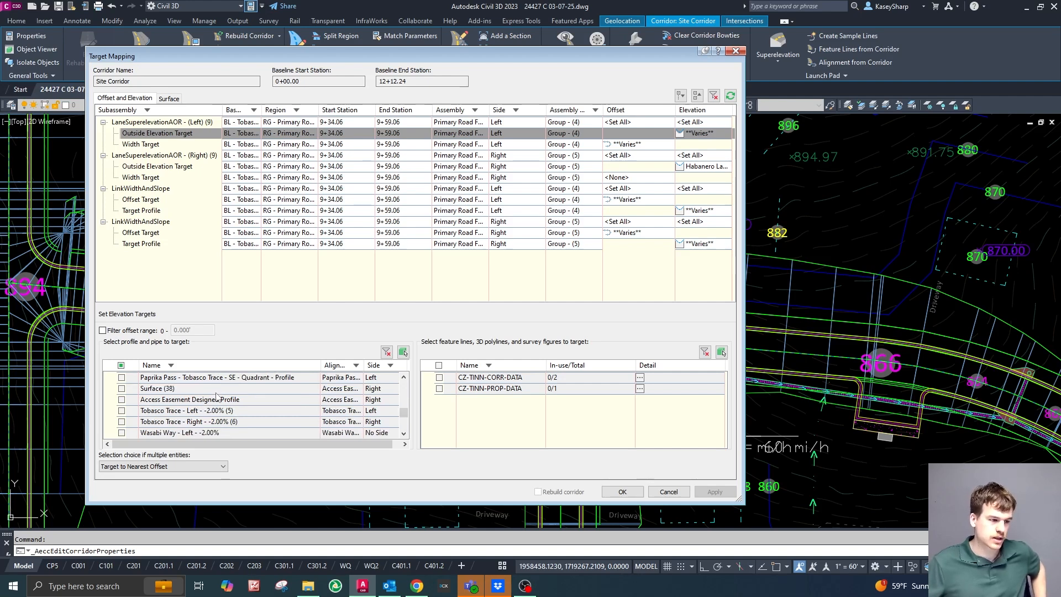
{"action": "scroll", "coordinate": [217, 396], "scroll_direction": "down", "scroll_amount": 2}
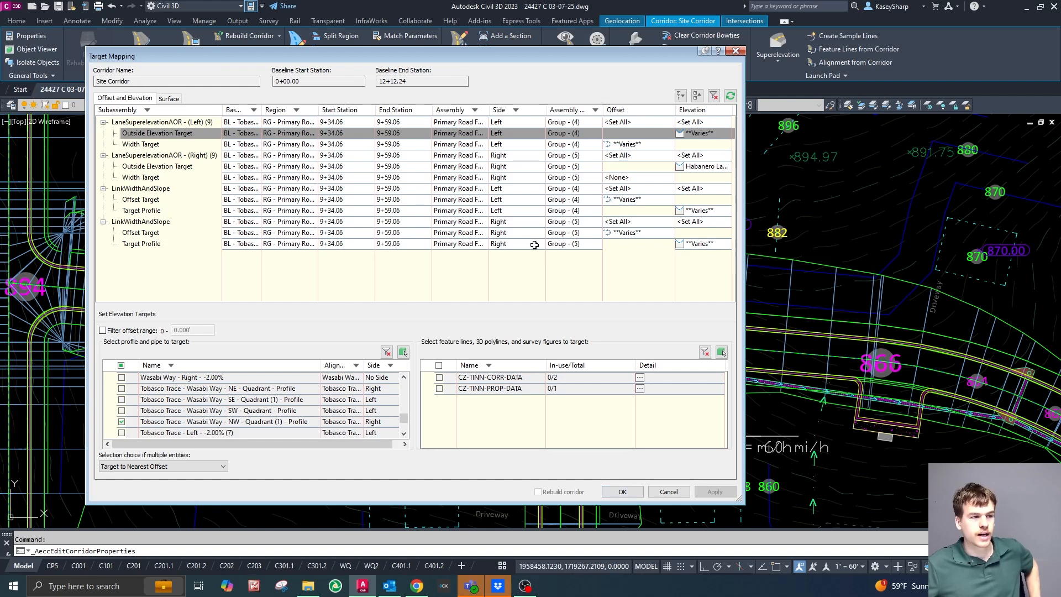
Check which alignments are selected for the left lane's width target.
{"action": "left_click", "coordinate": [629, 145]}
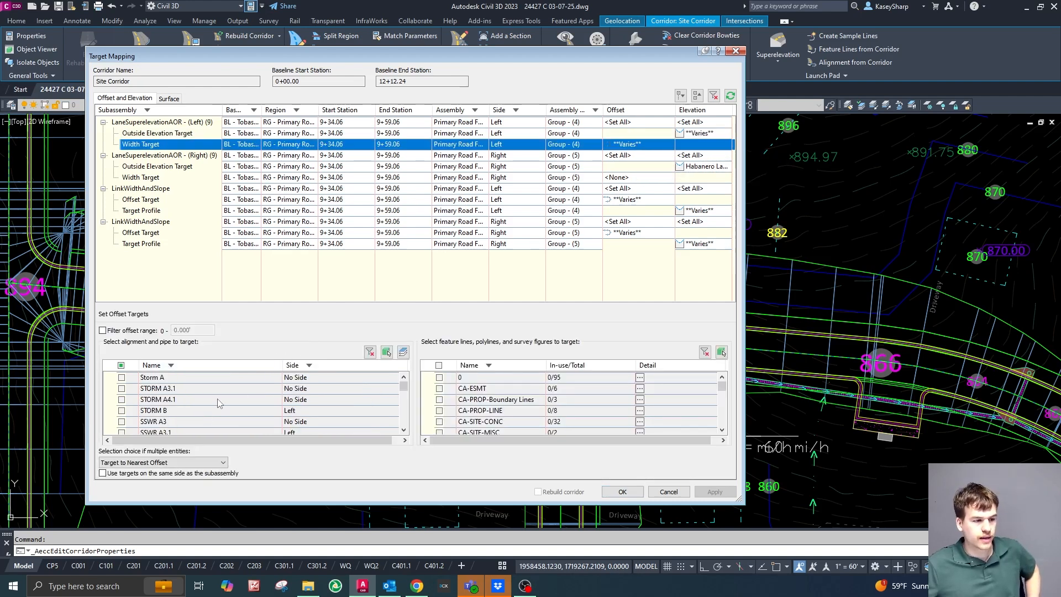
{"action": "scroll", "coordinate": [210, 411], "scroll_direction": "down", "scroll_amount": 6}
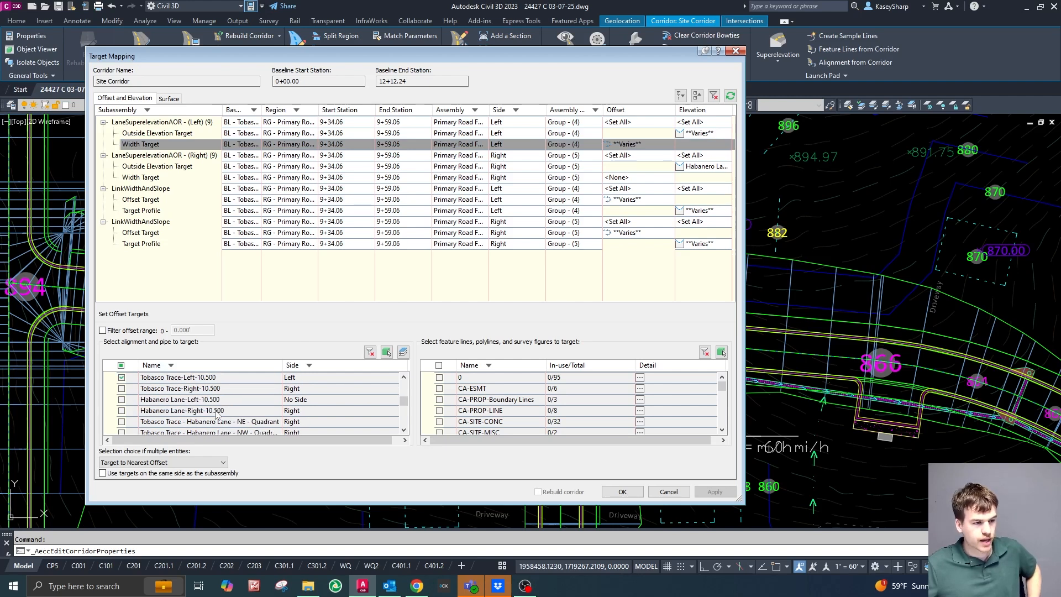
{"action": "scroll", "coordinate": [217, 414], "scroll_direction": "up", "scroll_amount": 1}
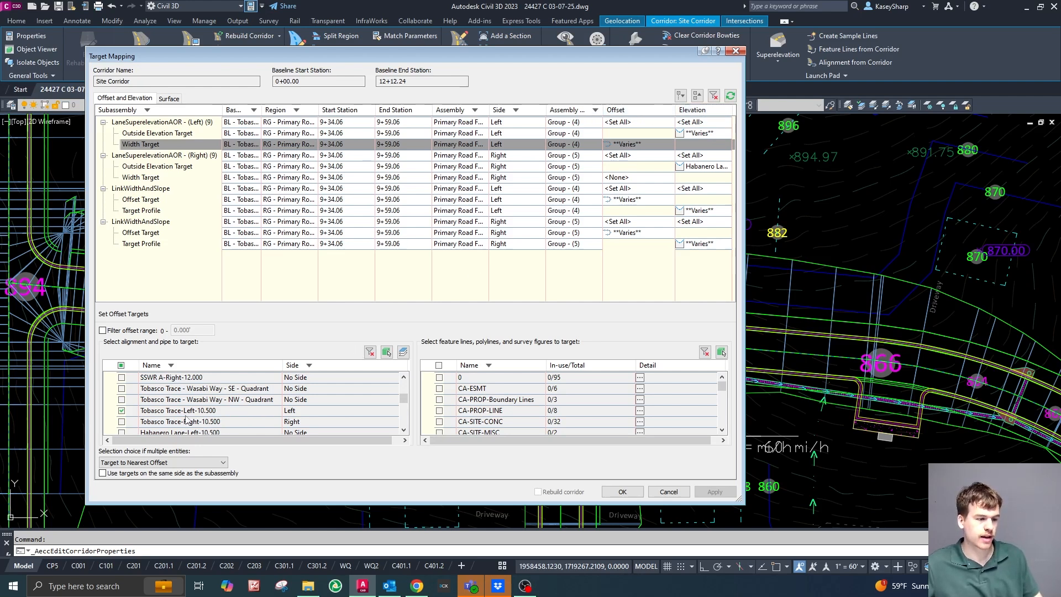
{"action": "scroll", "coordinate": [223, 405], "scroll_direction": "down", "scroll_amount": 2}
{"action": "scroll", "coordinate": [222, 406], "scroll_direction": "down", "scroll_amount": 5}
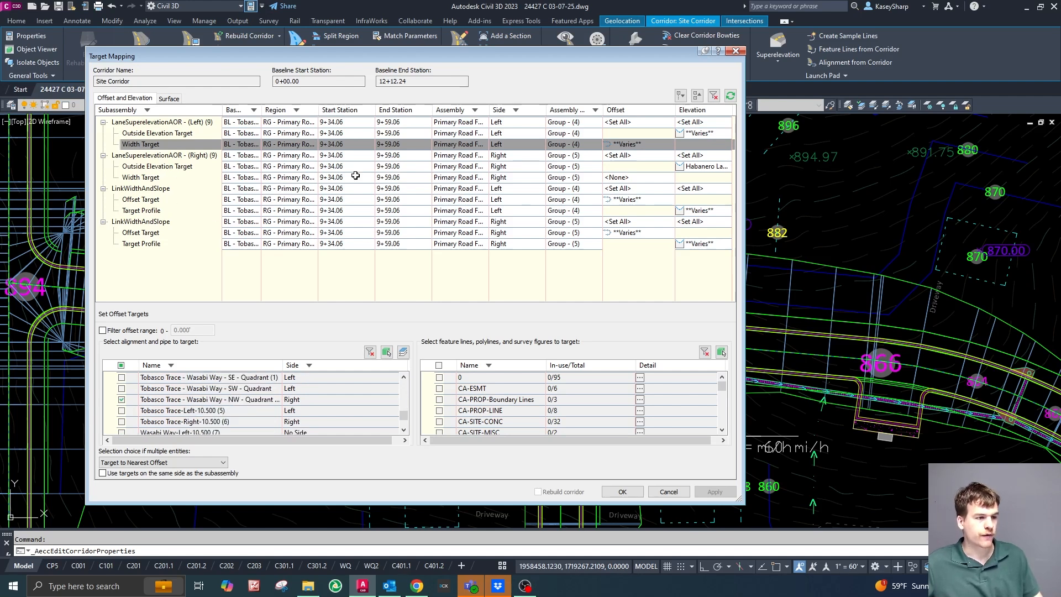
Replace the right lane's outside elevation target Habanero Lane - Right - -2.00% with Tobasco Trace - Right - -2.00%, and check the remaining profiles.
{"action": "left_click", "coordinate": [701, 166]}
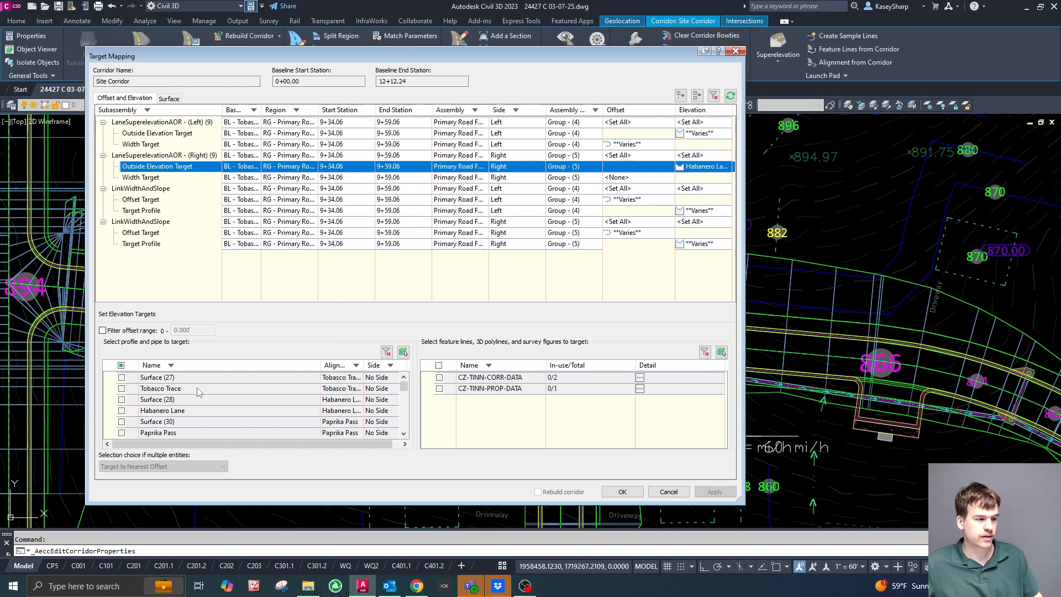
{"action": "scroll", "coordinate": [209, 394], "scroll_direction": "down", "scroll_amount": 6}
{"action": "left_click", "coordinate": [122, 422]}
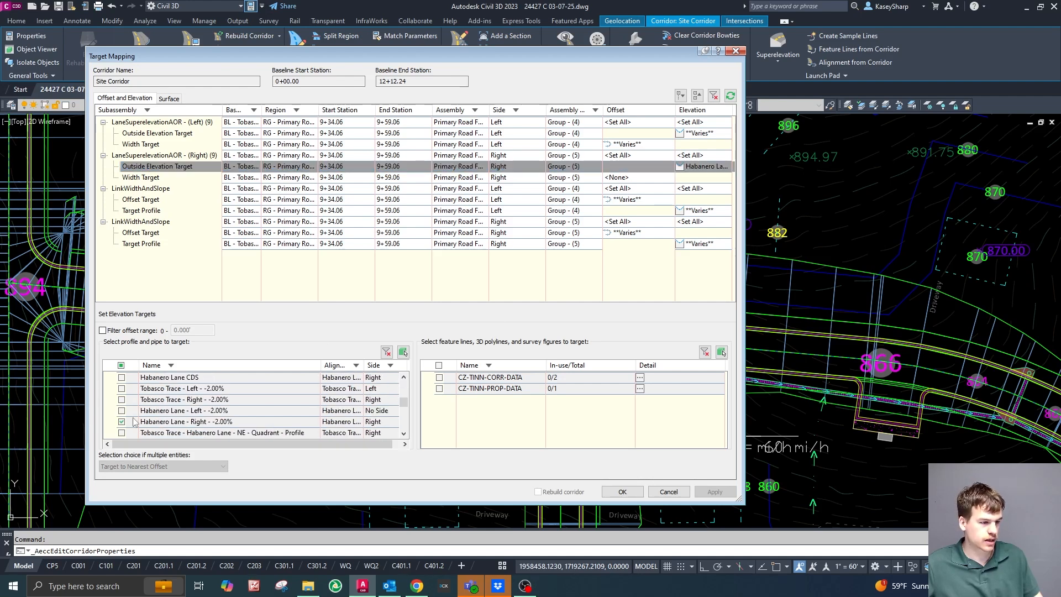
{"action": "left_click", "coordinate": [121, 422]}
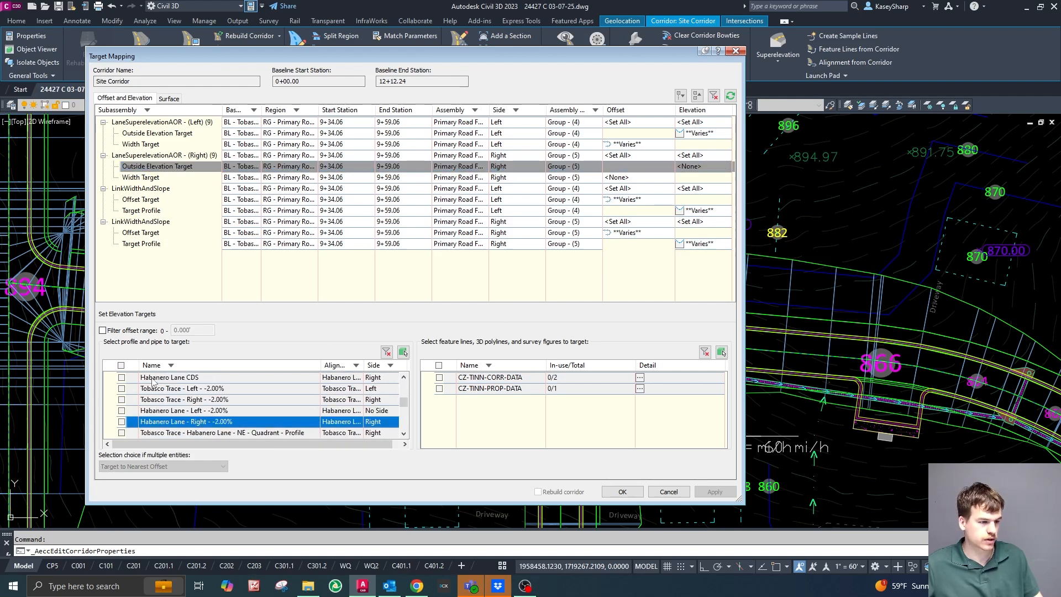
{"action": "left_click", "coordinate": [122, 400]}
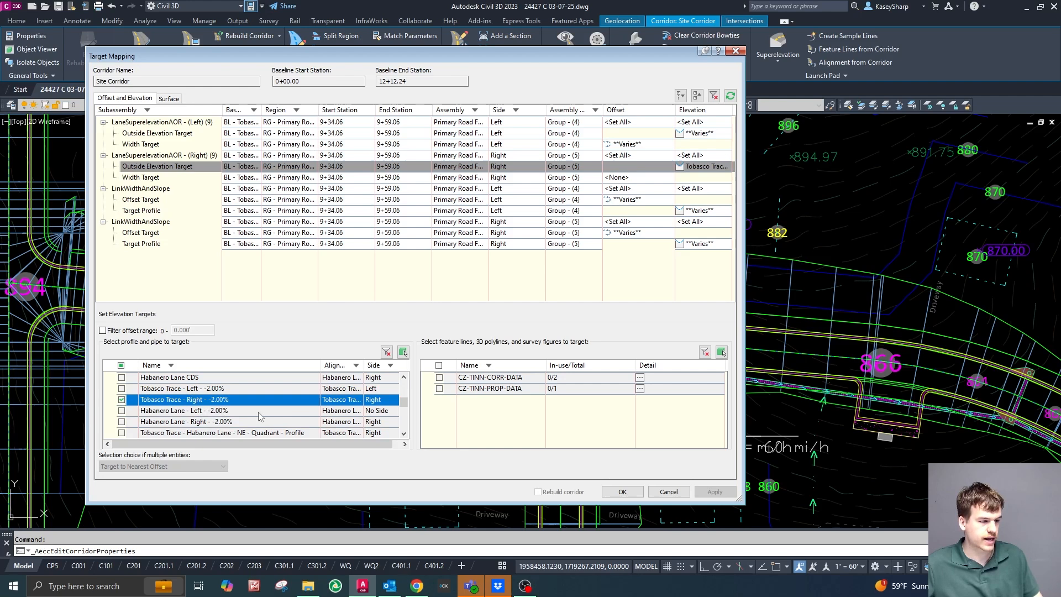
{"action": "scroll", "coordinate": [256, 407], "scroll_direction": "down", "scroll_amount": 2}
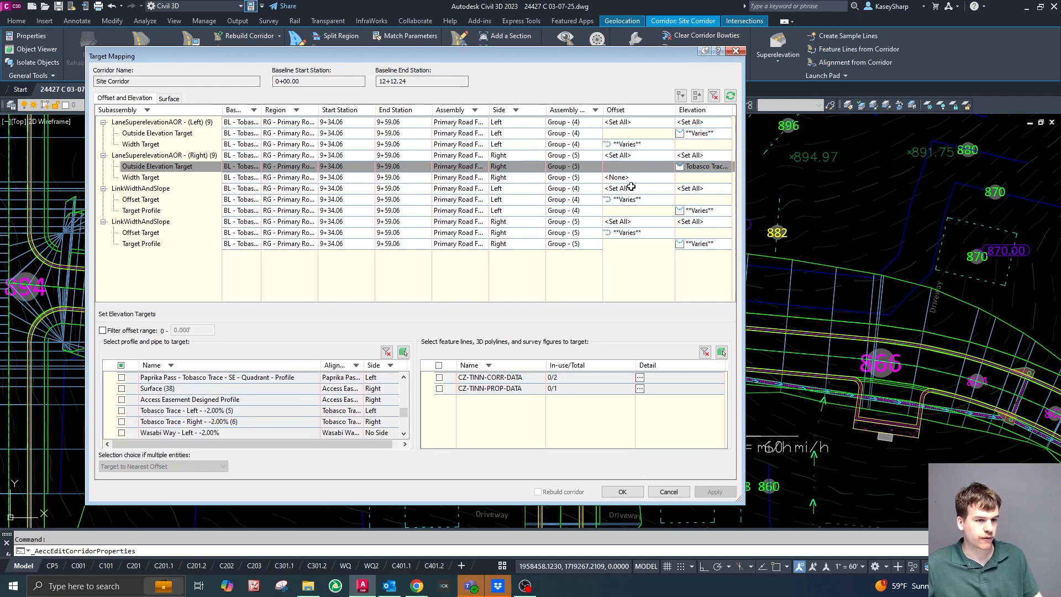
{"action": "scroll", "coordinate": [281, 424], "scroll_direction": "down", "scroll_amount": 3}
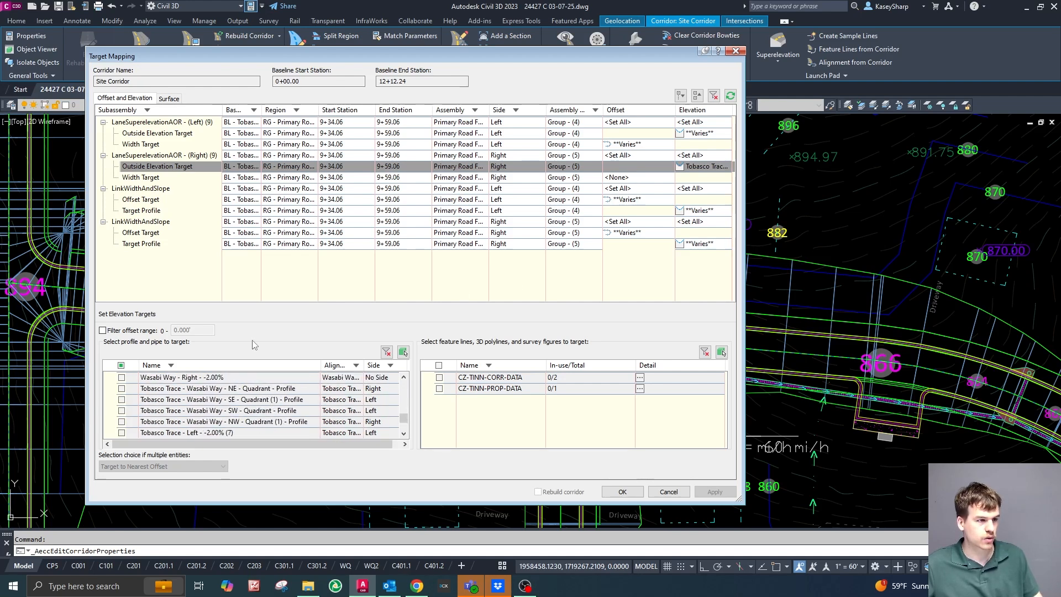
Accept the target mapping and the corridor properties, and rebuild the Site Corridor.
{"action": "left_click_drag", "start_coordinate": [346, 57], "coordinate": [1060, 116]}
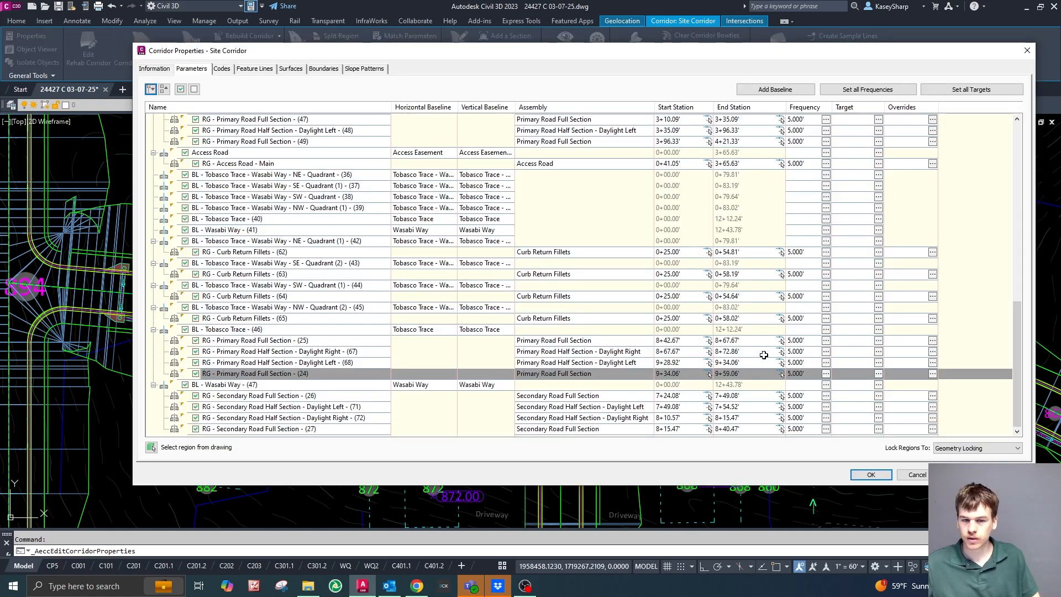
{"action": "left_click", "coordinate": [871, 475]}
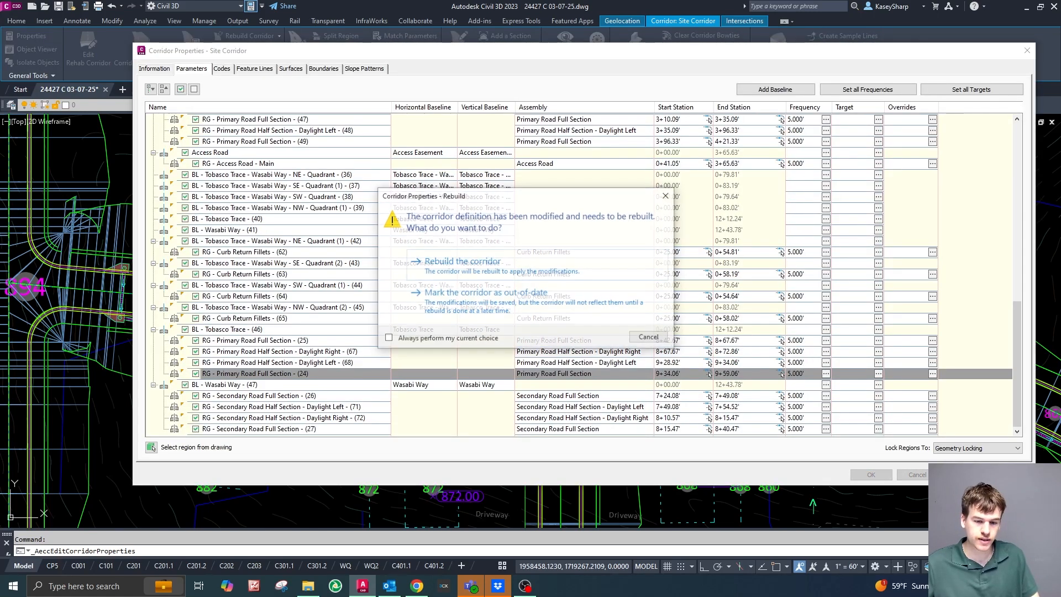
{"action": "left_click", "coordinate": [504, 272]}
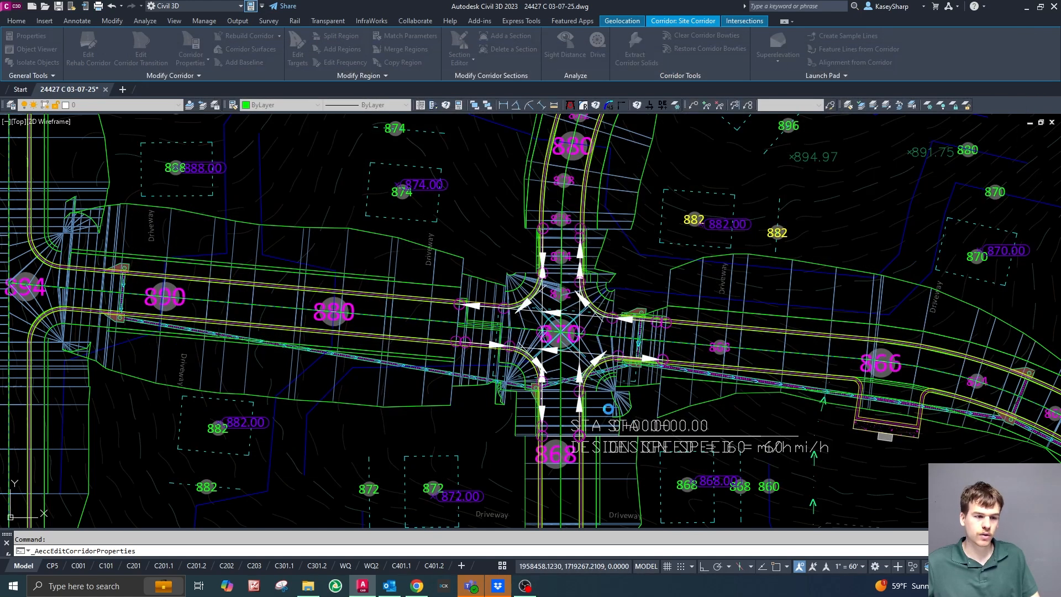
Inspect the rebuilt intersection, reopen the Site Corridor's properties and locate region RG - Primary Road Full Section - (24) in the drawing.
{"action": "key", "text": "Escape"}
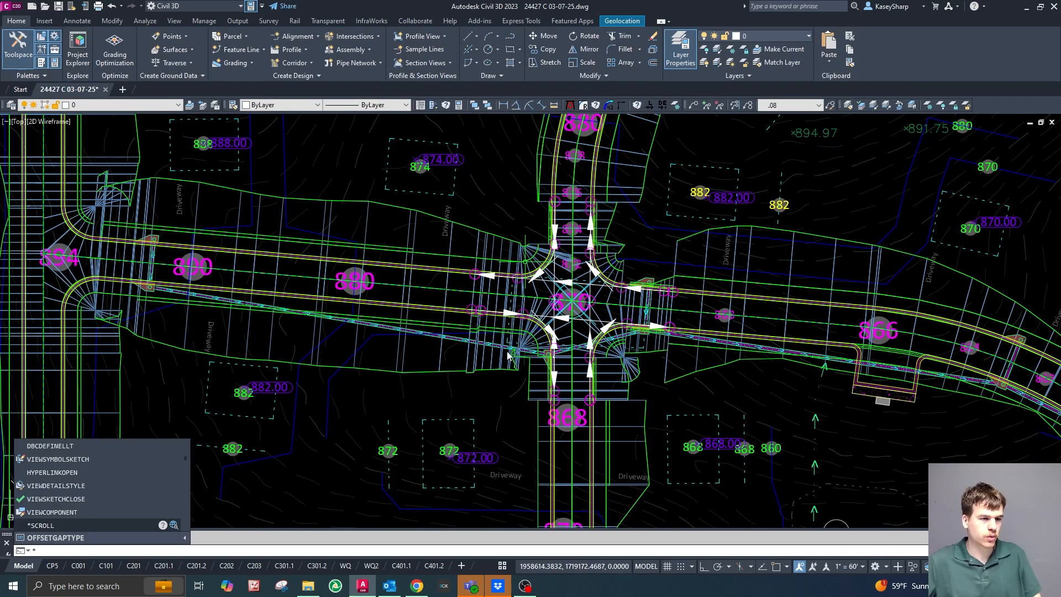
{"action": "scroll", "coordinate": [558, 306], "scroll_direction": "up", "scroll_amount": 3}
{"action": "scroll", "coordinate": [470, 409], "scroll_direction": "down", "scroll_amount": 4}
{"action": "scroll", "coordinate": [420, 376], "scroll_direction": "up", "scroll_amount": 5}
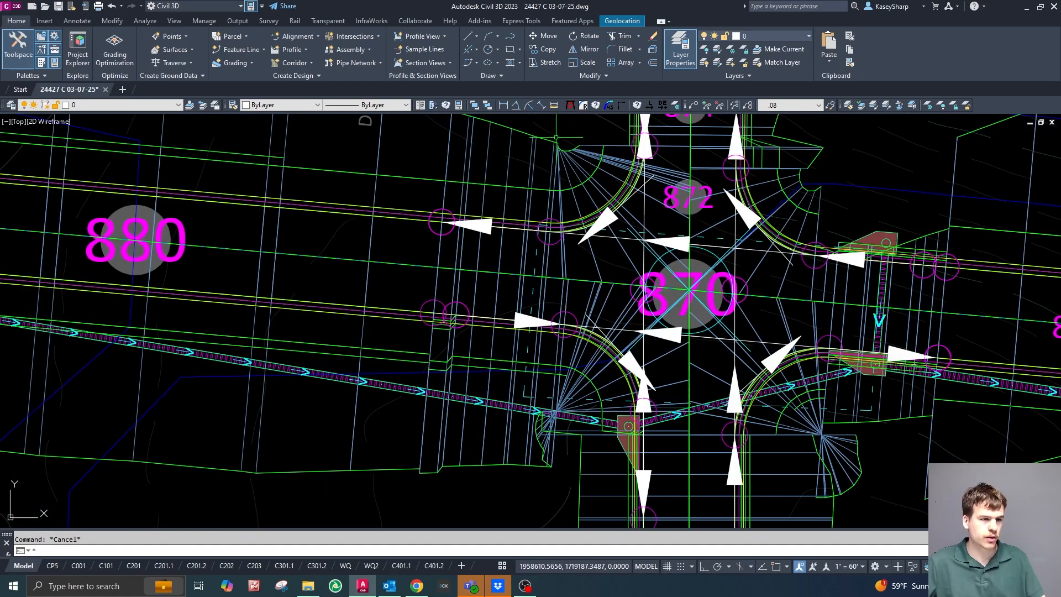
{"action": "key", "text": "ctrl+a"}
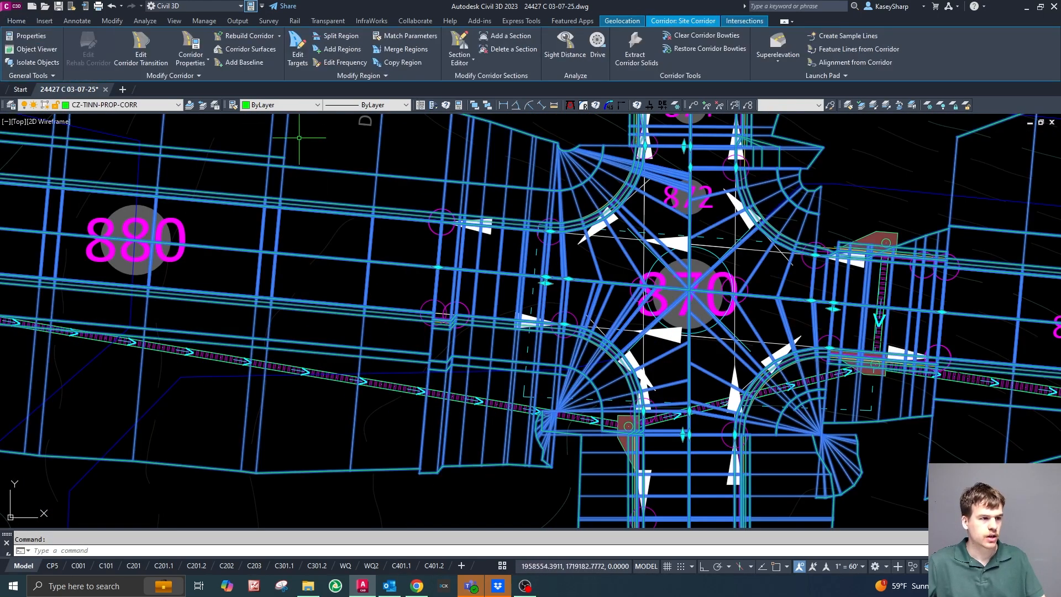
{"action": "left_click", "coordinate": [190, 52]}
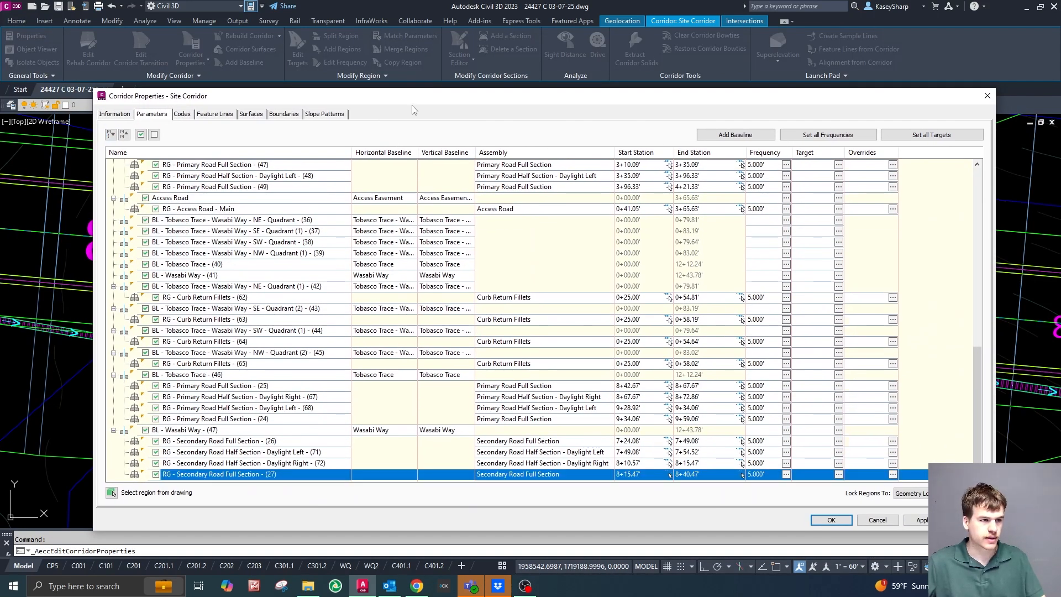
{"action": "left_click_drag", "start_coordinate": [415, 98], "coordinate": [1060, 83]}
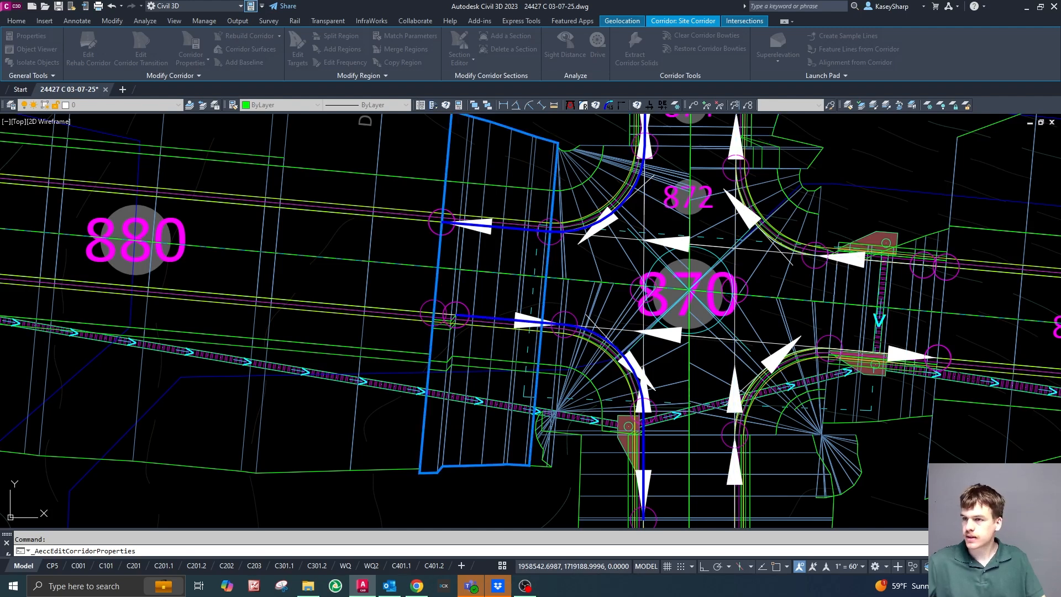
{"action": "mouse_move", "coordinate": [1060, 89]}
{"action": "left_mouse_down"}
{"action": "mouse_move", "coordinate": [461, 12]}
{"action": "mouse_move", "coordinate": [505, 55]}
{"action": "left_mouse_up"}
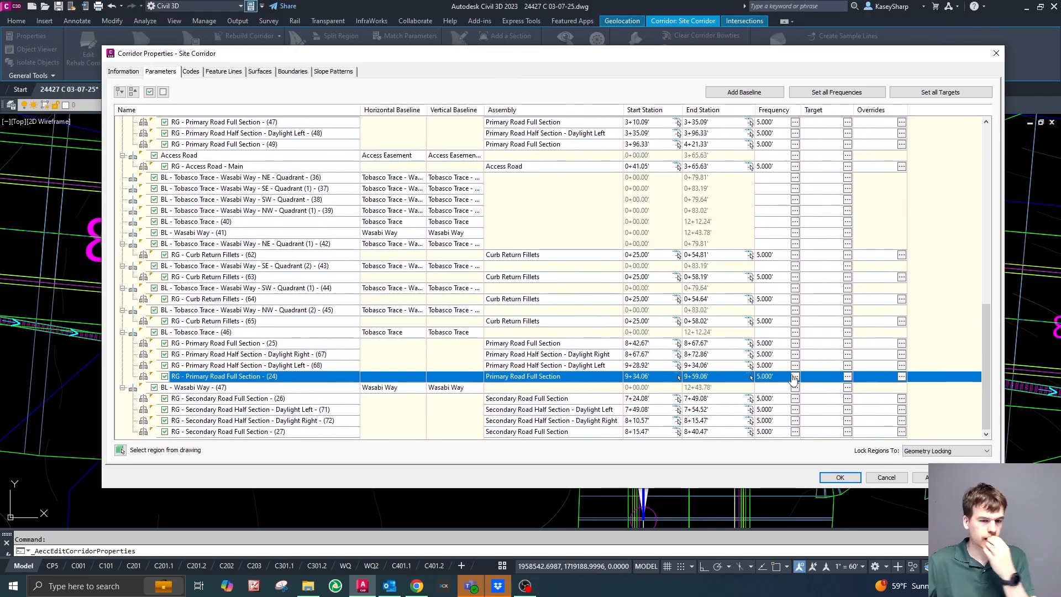
Open the target mapping of region RG - Primary Road Full Section - (24) and review the profiles selected for the left lane's outside elevation target.
{"action": "left_click", "coordinate": [848, 377]}
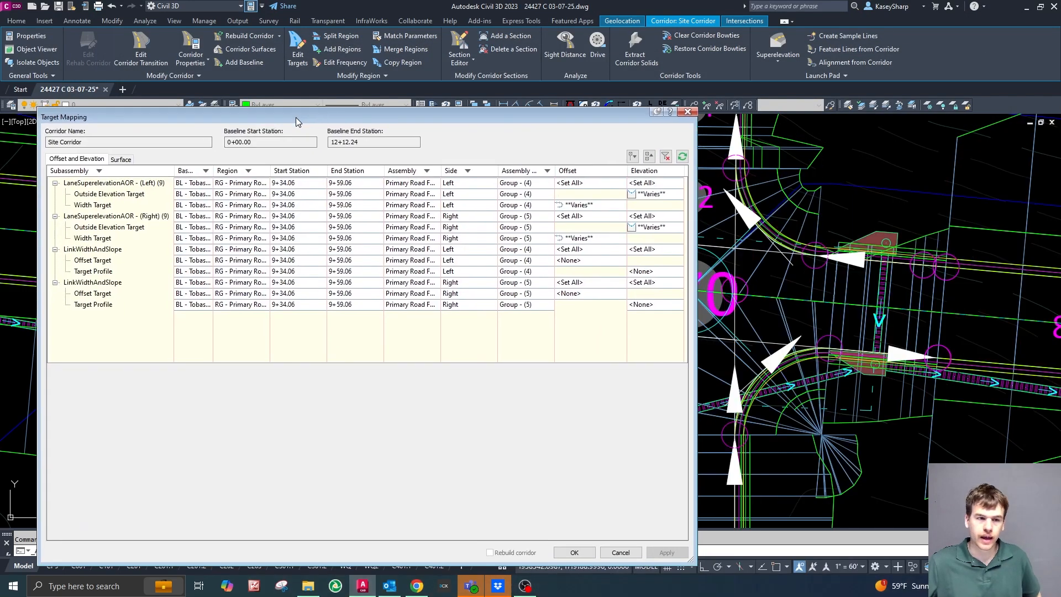
{"action": "left_click_drag", "start_coordinate": [290, 45], "coordinate": [393, 69]}
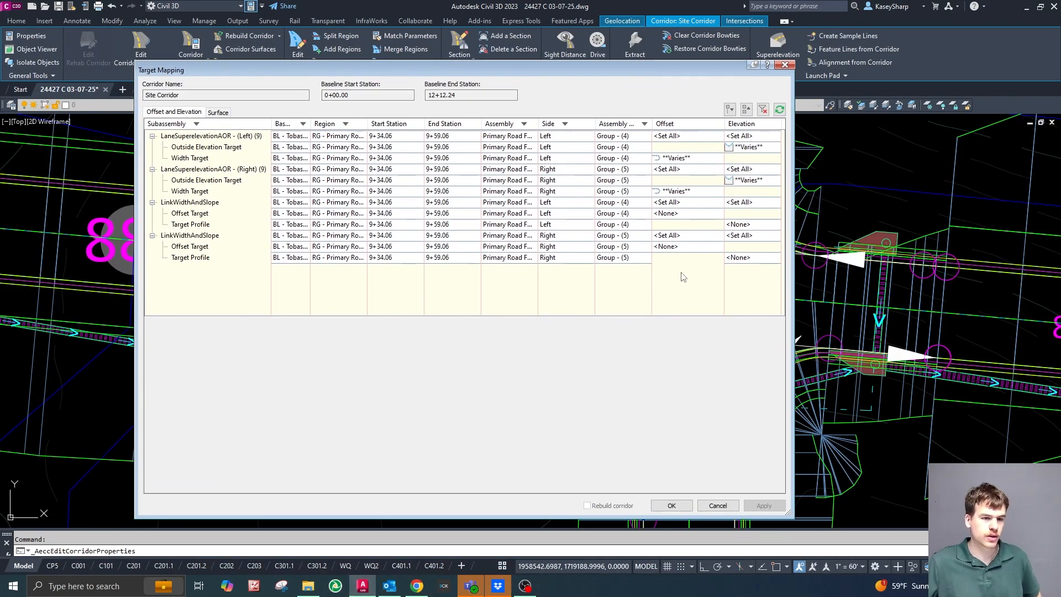
{"action": "left_click", "coordinate": [753, 147]}
{"action": "scroll", "coordinate": [279, 439], "scroll_direction": "down", "scroll_amount": 5}
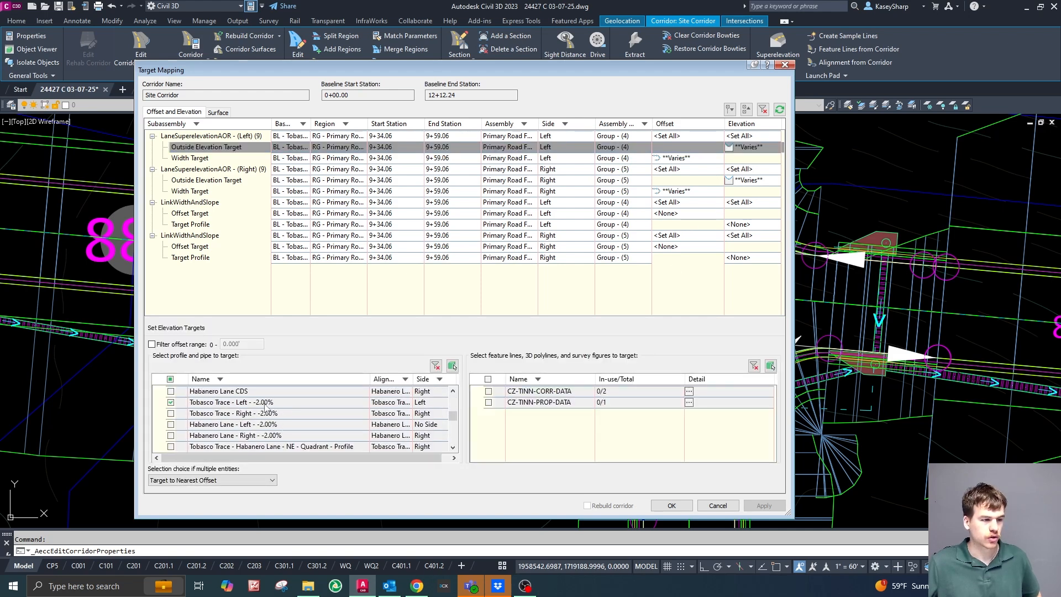
{"action": "scroll", "coordinate": [306, 418], "scroll_direction": "down", "scroll_amount": 5}
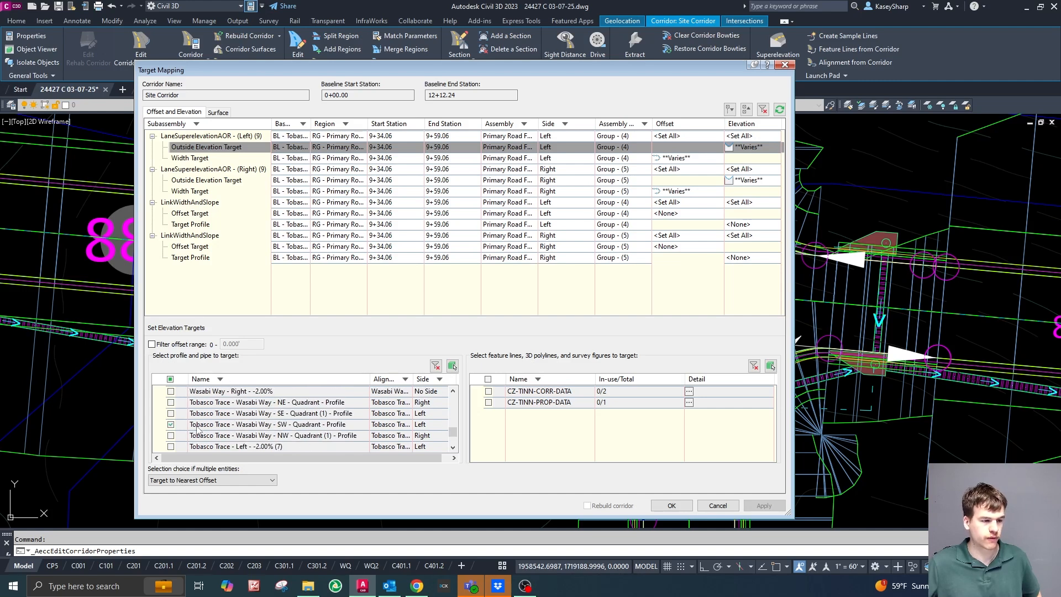
Review the alignments selected for the left lane's width target in the same region.
{"action": "left_click", "coordinate": [680, 160]}
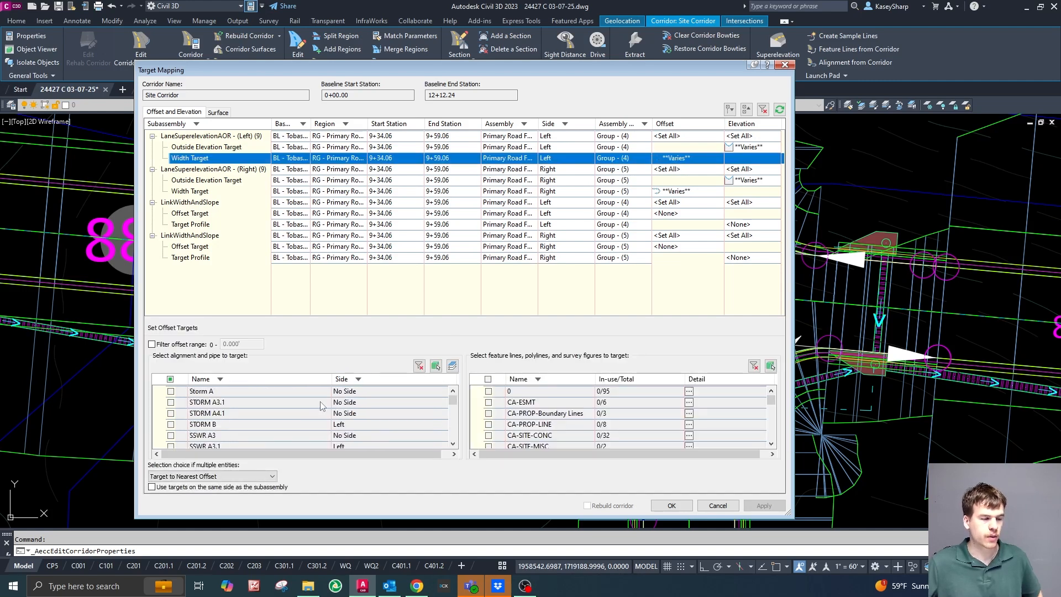
{"action": "scroll", "coordinate": [309, 415], "scroll_direction": "down", "scroll_amount": 6}
{"action": "scroll", "coordinate": [280, 424], "scroll_direction": "down", "scroll_amount": 4}
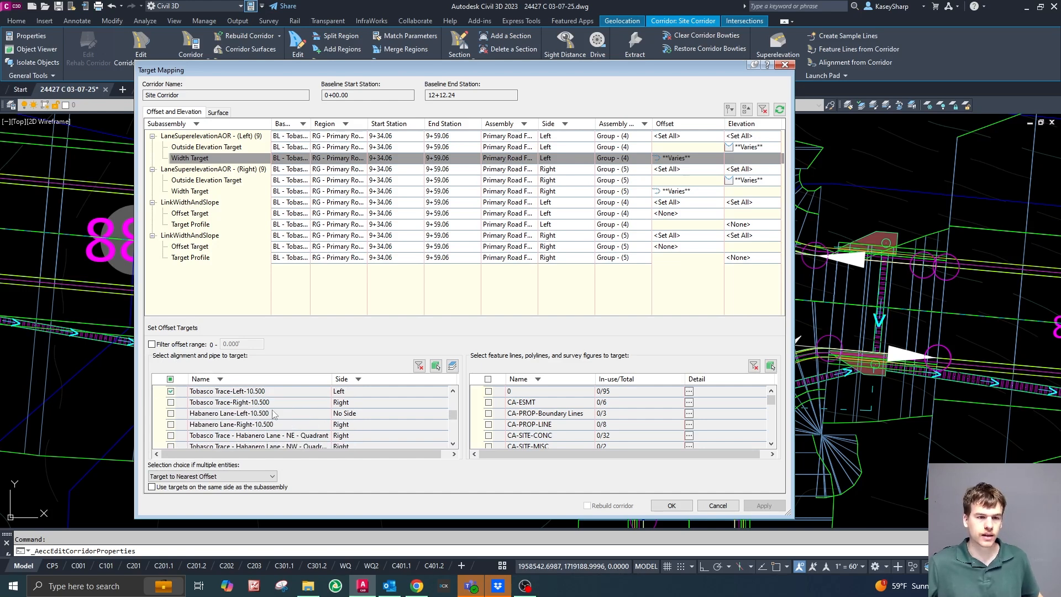
{"action": "scroll", "coordinate": [340, 426], "scroll_direction": "down", "scroll_amount": 3}
{"action": "scroll", "coordinate": [341, 424], "scroll_direction": "down", "scroll_amount": 1}
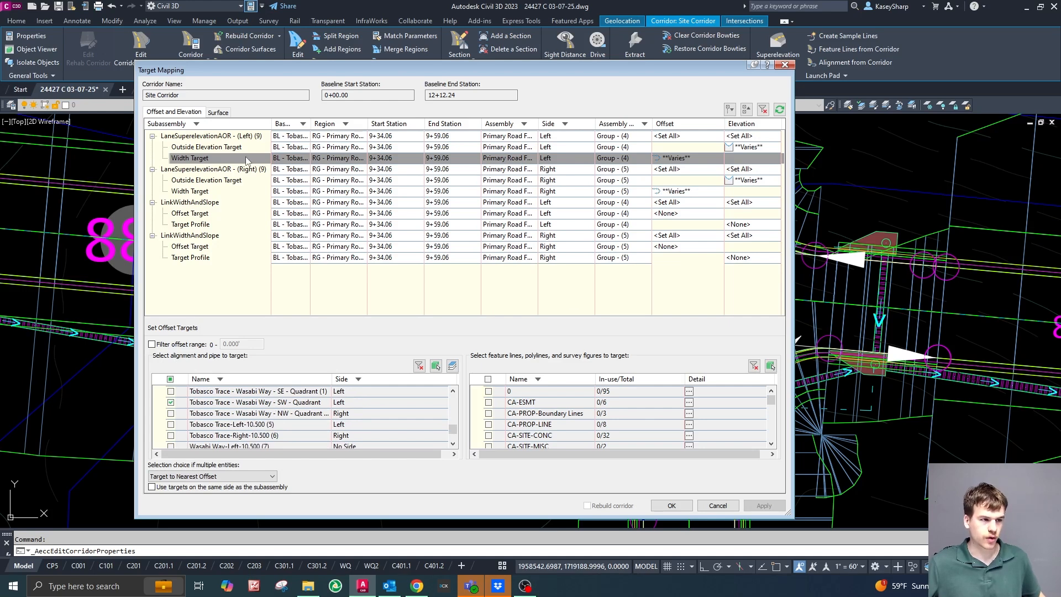
Review the right lane's outside elevation target profiles against the region outlined in the drawing.
{"action": "left_click", "coordinate": [751, 180]}
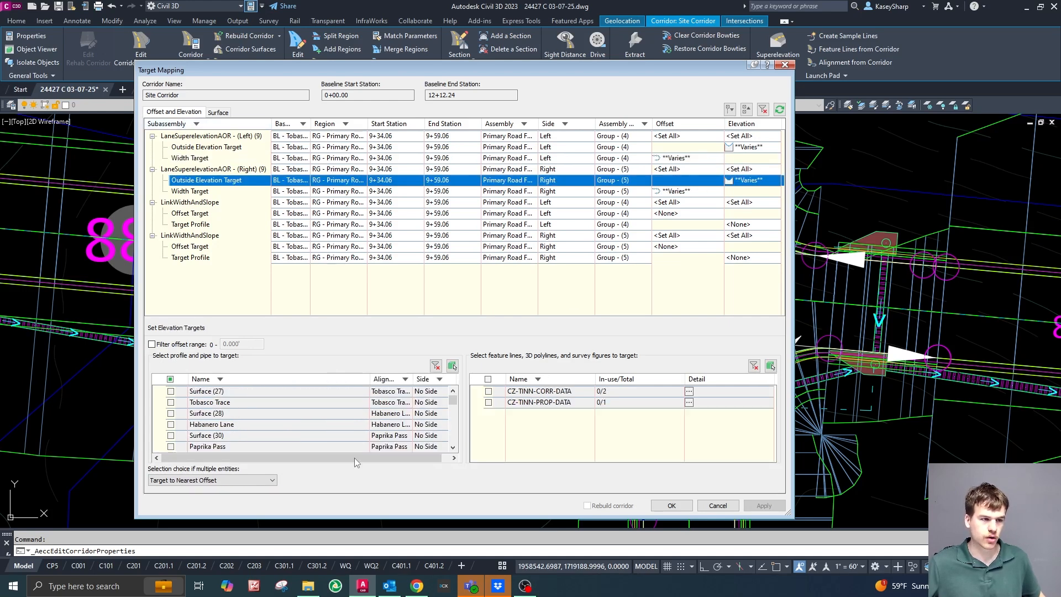
{"action": "scroll", "coordinate": [326, 426], "scroll_direction": "down", "scroll_amount": 3}
{"action": "left_click_drag", "start_coordinate": [495, 72], "coordinate": [1060, 72]}
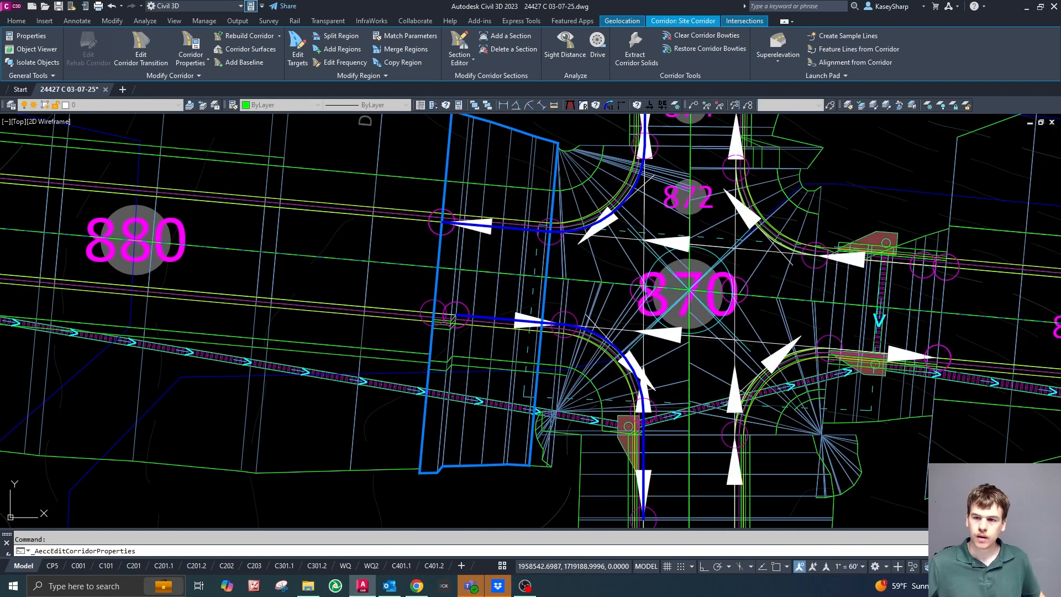
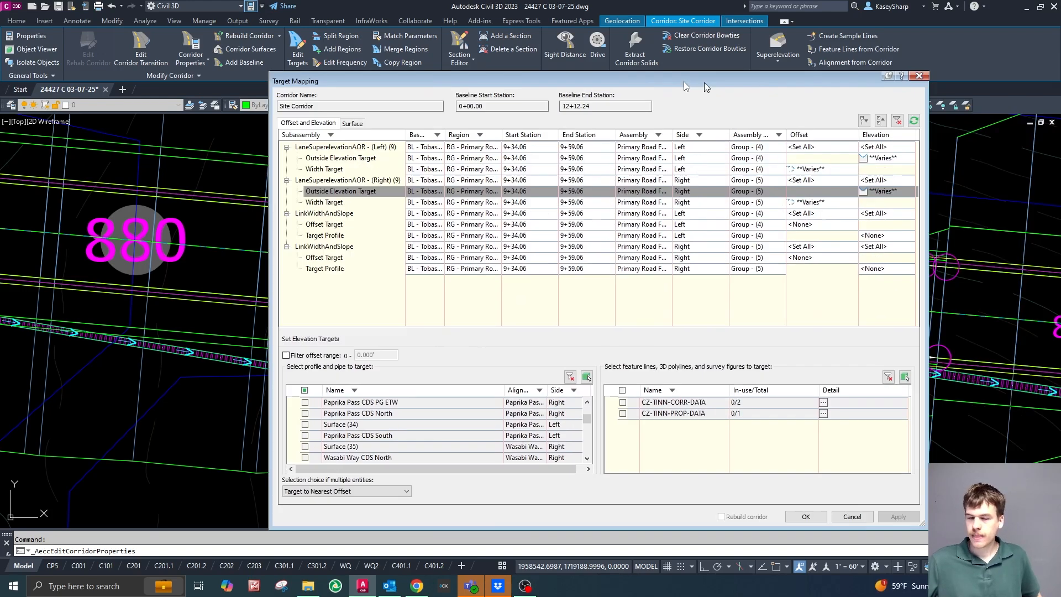
Check the surface targets of region RG - Primary Road Full Section - (24), then accept the target mapping and the corridor properties.
{"action": "left_click_drag", "start_coordinate": [704, 82], "coordinate": [549, 74]}
{"action": "left_click", "coordinate": [192, 115]}
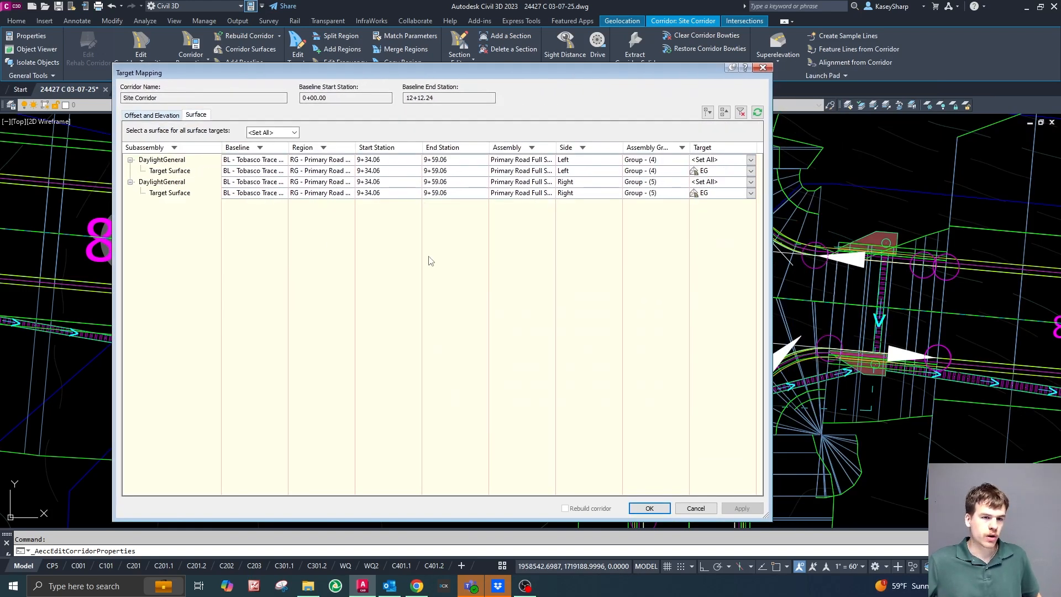
{"action": "left_click", "coordinate": [651, 509]}
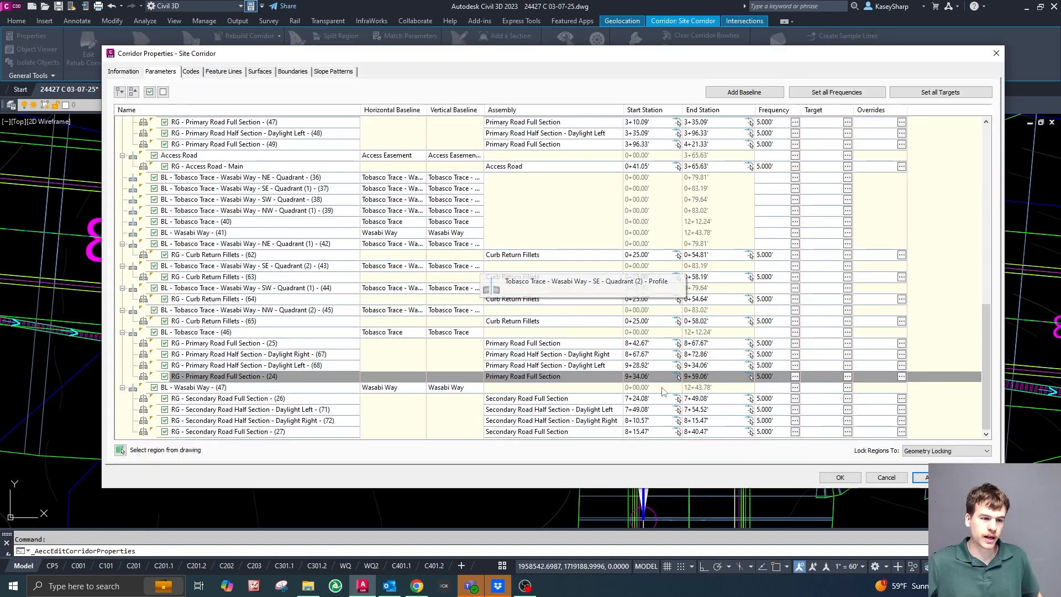
{"action": "left_click", "coordinate": [851, 480]}
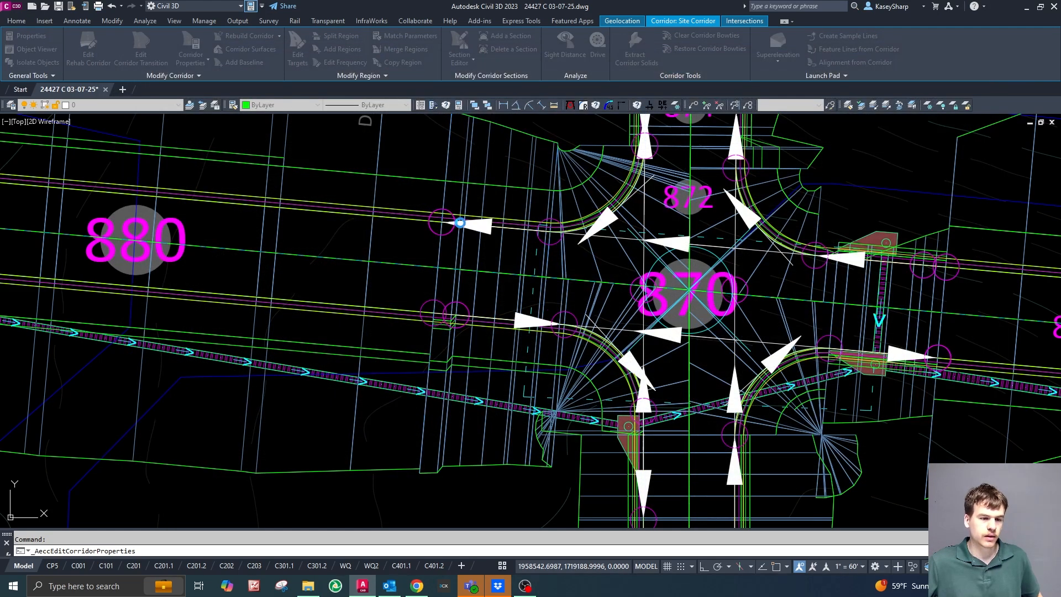
{"action": "key", "text": "Escape"}
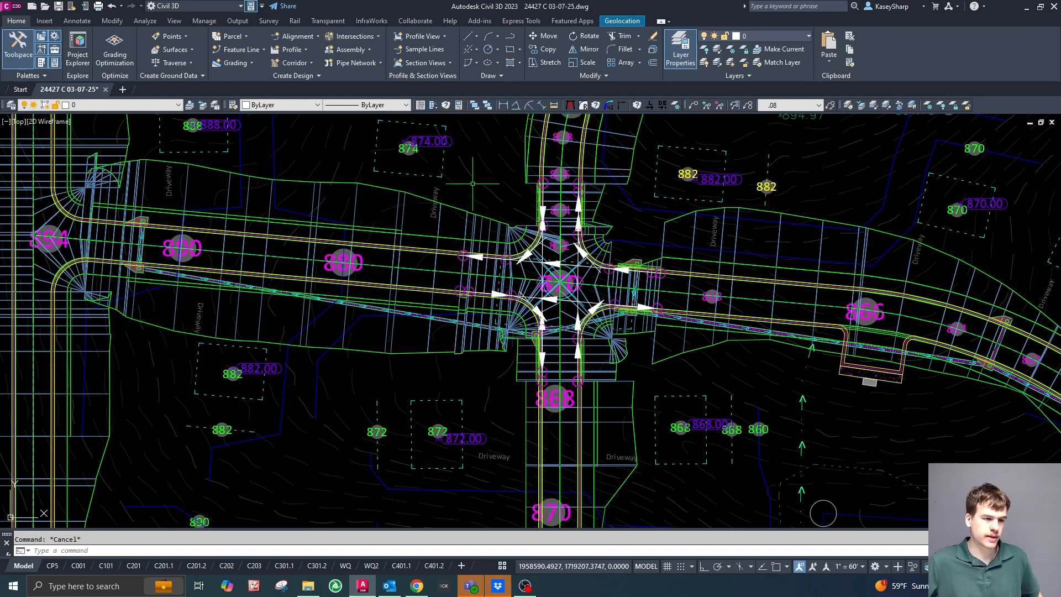
Examine the daylight lines and region transitions of the corridor along Tobasco Trace and around the Wasabi Way intersection.
{"action": "scroll", "coordinate": [331, 247], "scroll_direction": "up", "scroll_amount": 4}
{"action": "scroll", "coordinate": [586, 340], "scroll_direction": "down", "scroll_amount": 2}
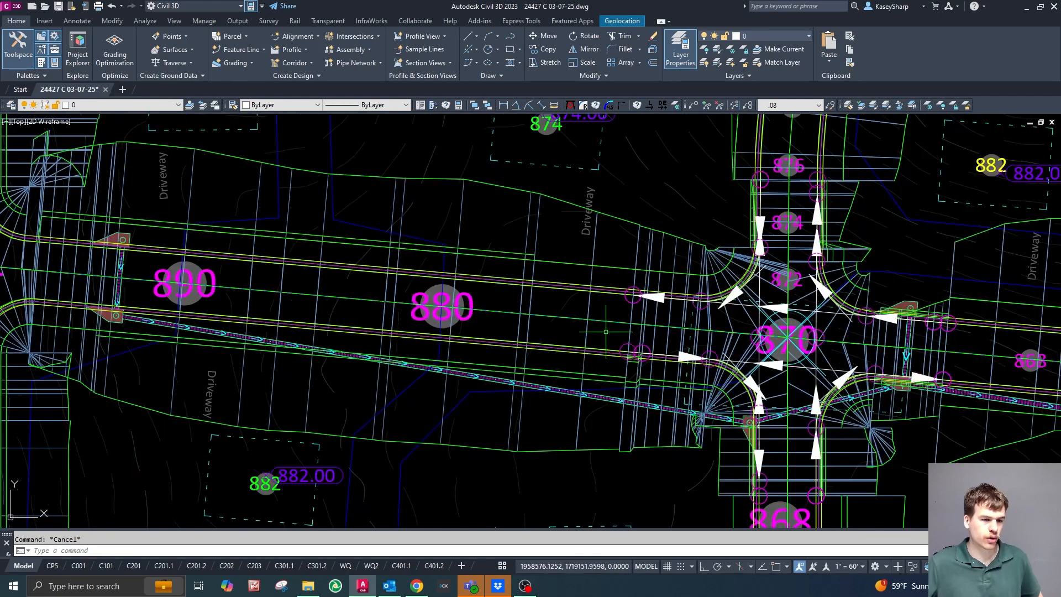
{"action": "scroll", "coordinate": [720, 240], "scroll_direction": "up", "scroll_amount": 4}
{"action": "scroll", "coordinate": [663, 230], "scroll_direction": "up", "scroll_amount": 1}
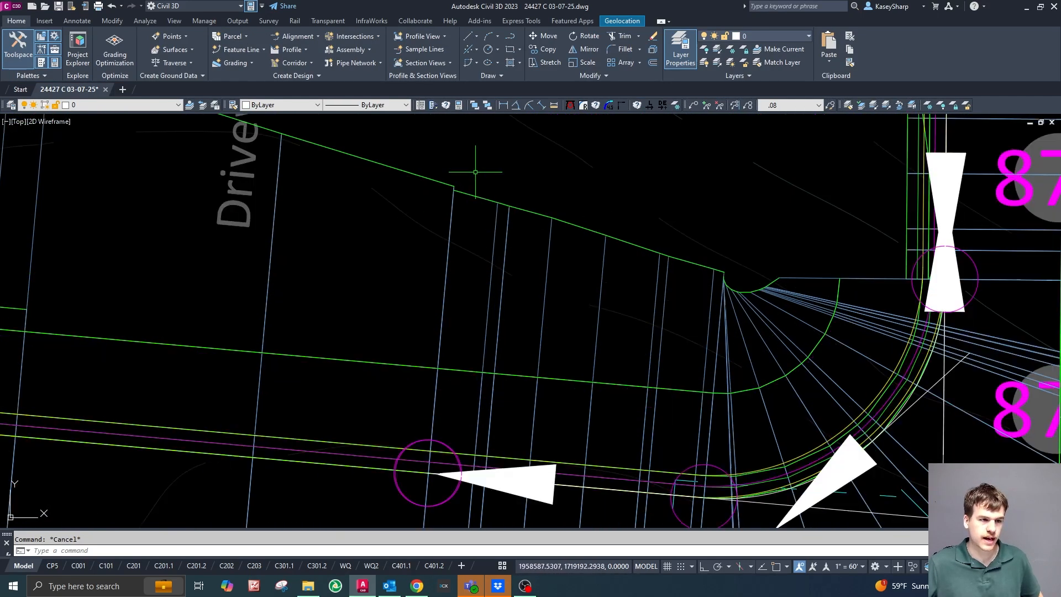
{"action": "scroll", "coordinate": [602, 166], "scroll_direction": "down", "scroll_amount": 3}
{"action": "scroll", "coordinate": [619, 177], "scroll_direction": "down", "scroll_amount": 3}
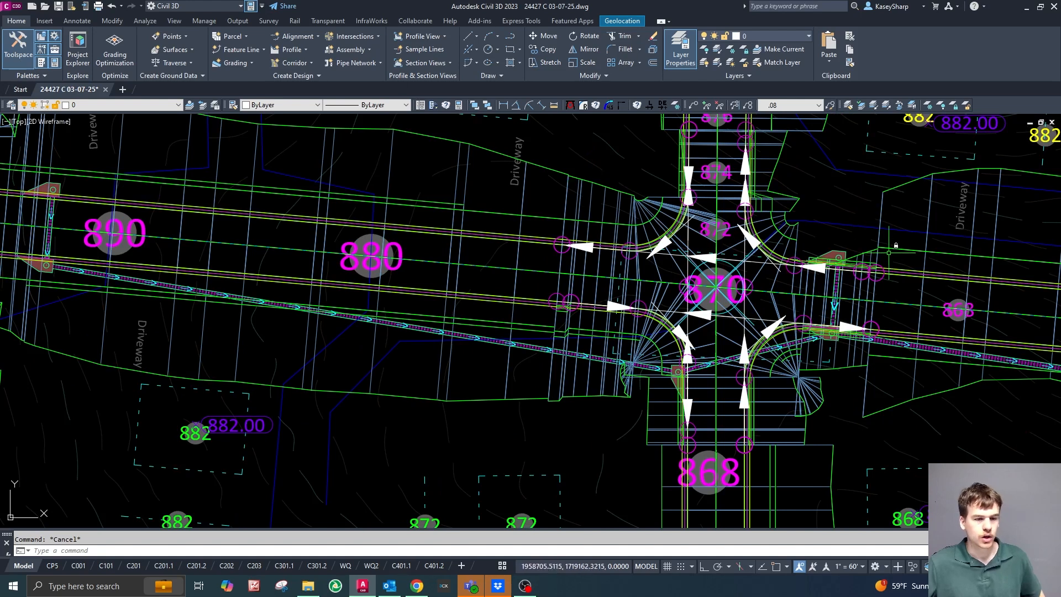
{"action": "scroll", "coordinate": [577, 210], "scroll_direction": "down", "scroll_amount": 3}
{"action": "scroll", "coordinate": [813, 287], "scroll_direction": "up", "scroll_amount": 2}
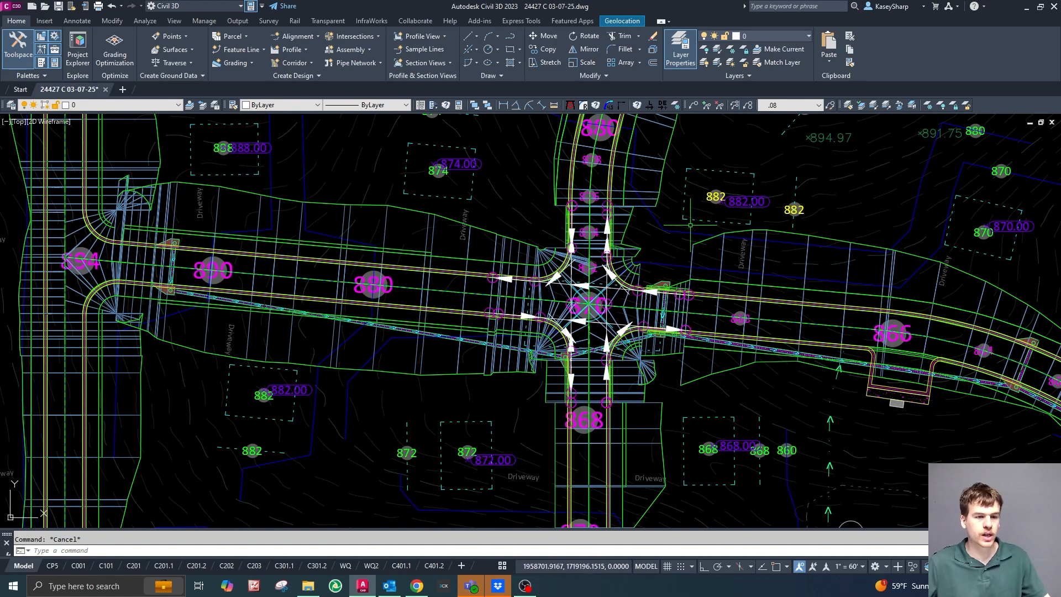
Reopen the Site Corridor's properties, locate region RG - Secondary Road Full Section - (27) in the drawing and open its offset and elevation targets.
{"action": "left_click", "coordinate": [629, 222]}
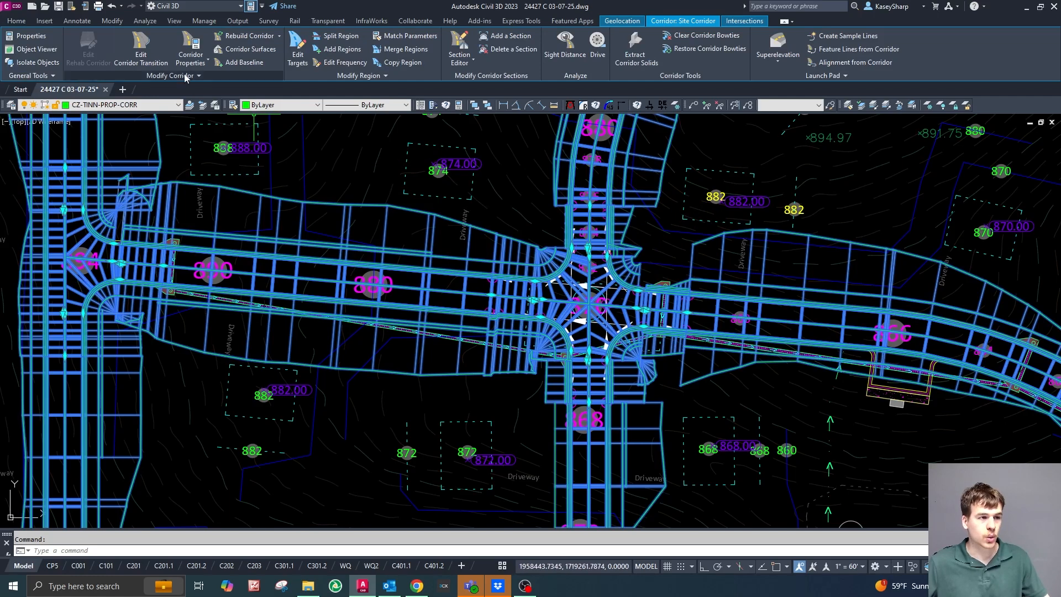
{"action": "left_click", "coordinate": [191, 45]}
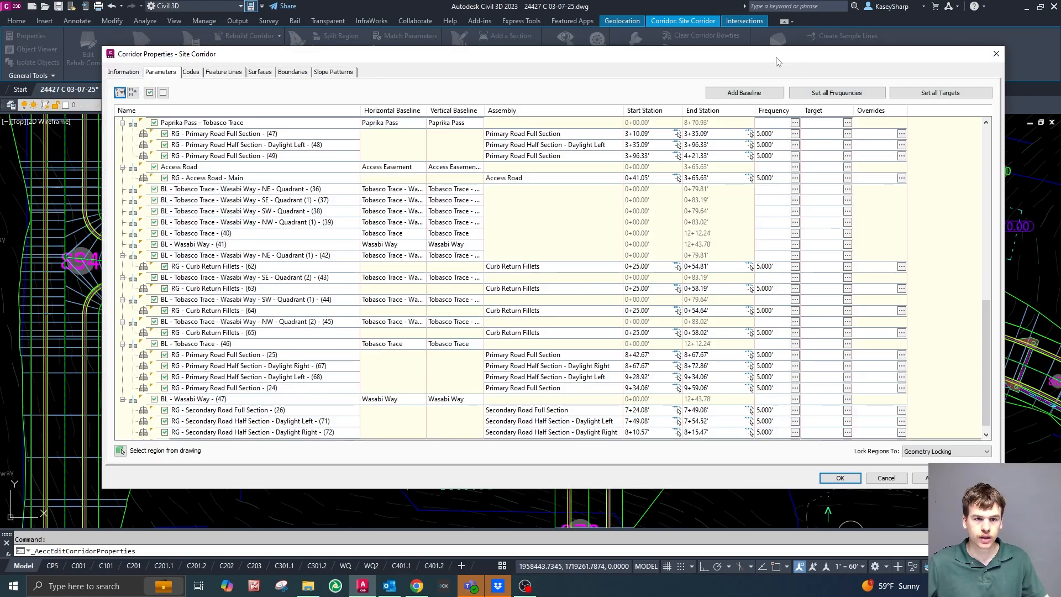
{"action": "left_click_drag", "start_coordinate": [776, 57], "coordinate": [1060, 58]}
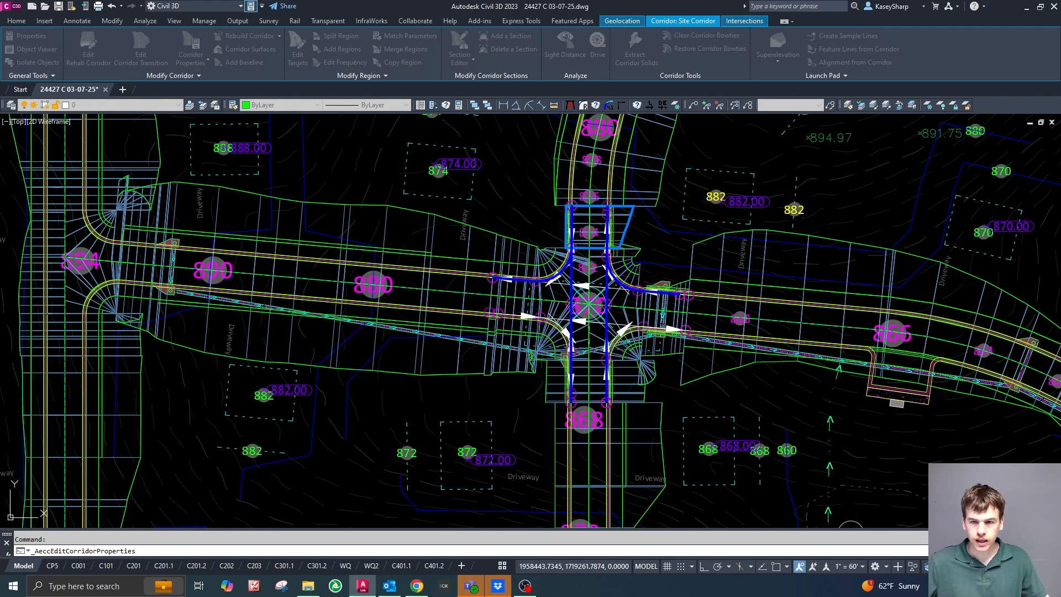
{"action": "left_click_drag", "start_coordinate": [1060, 91], "coordinate": [956, 89]}
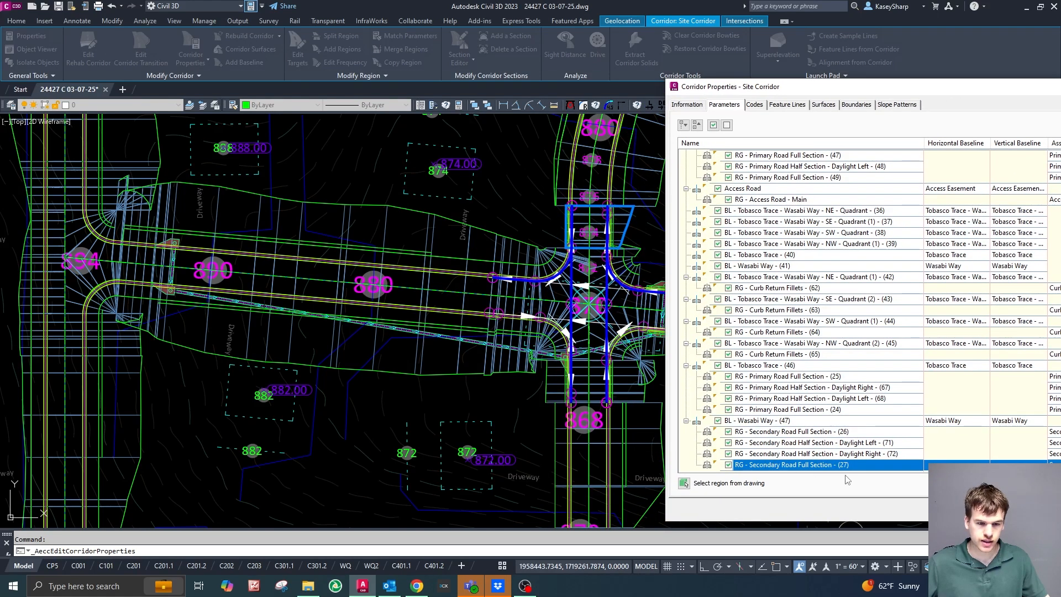
{"action": "left_click_drag", "start_coordinate": [847, 97], "coordinate": [299, 69]}
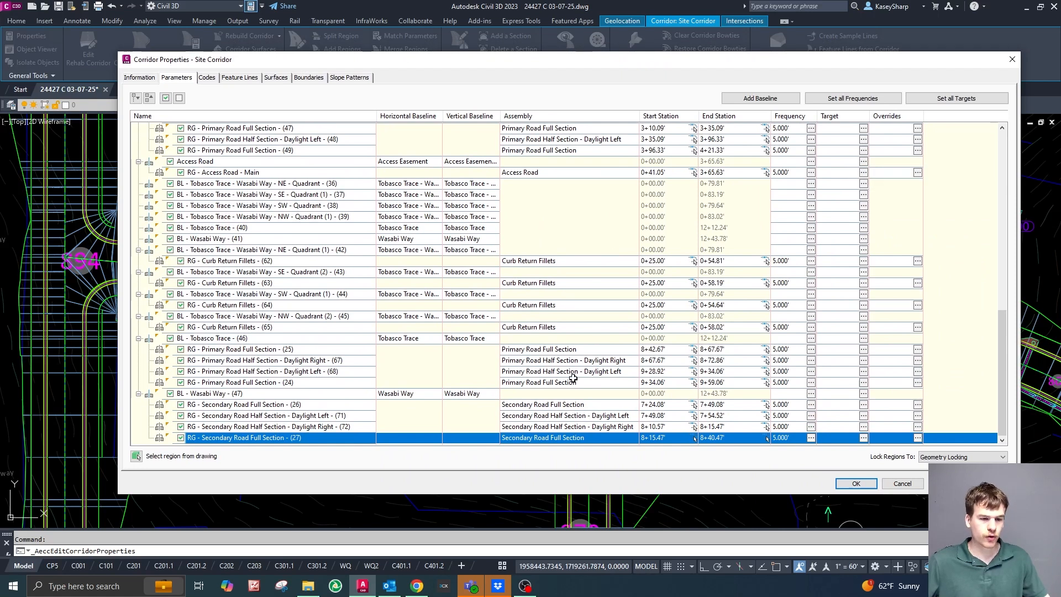
{"action": "left_click", "coordinate": [864, 437]}
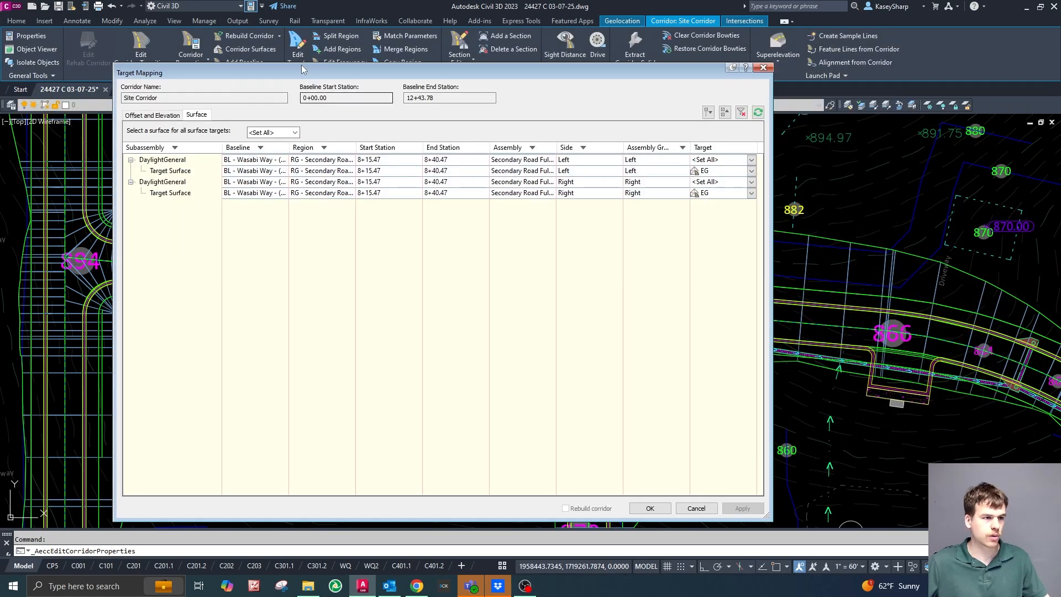
{"action": "left_click_drag", "start_coordinate": [301, 67], "coordinate": [333, 50]}
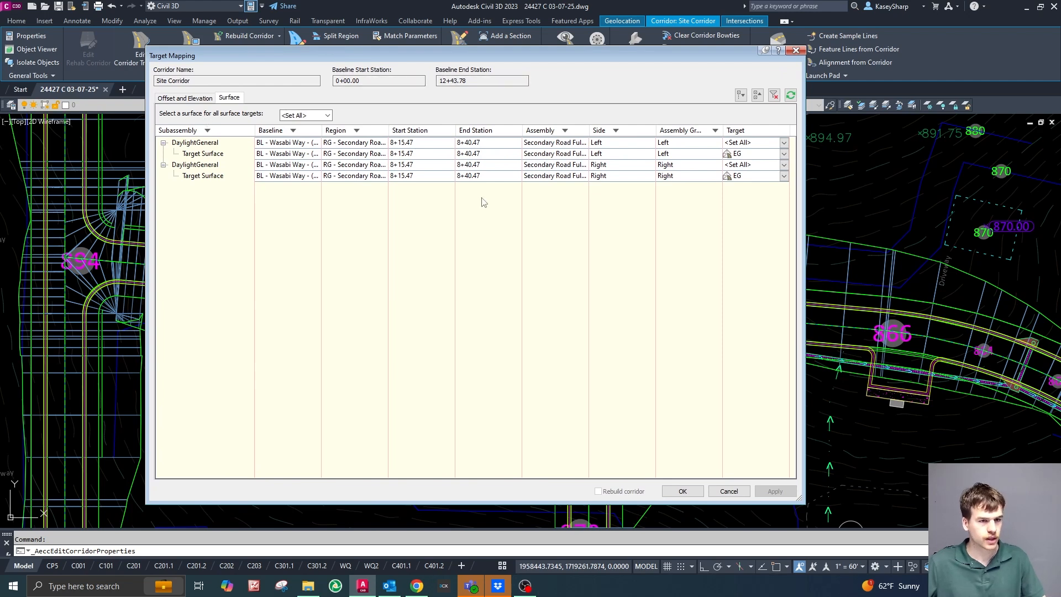
{"action": "left_click", "coordinate": [196, 99]}
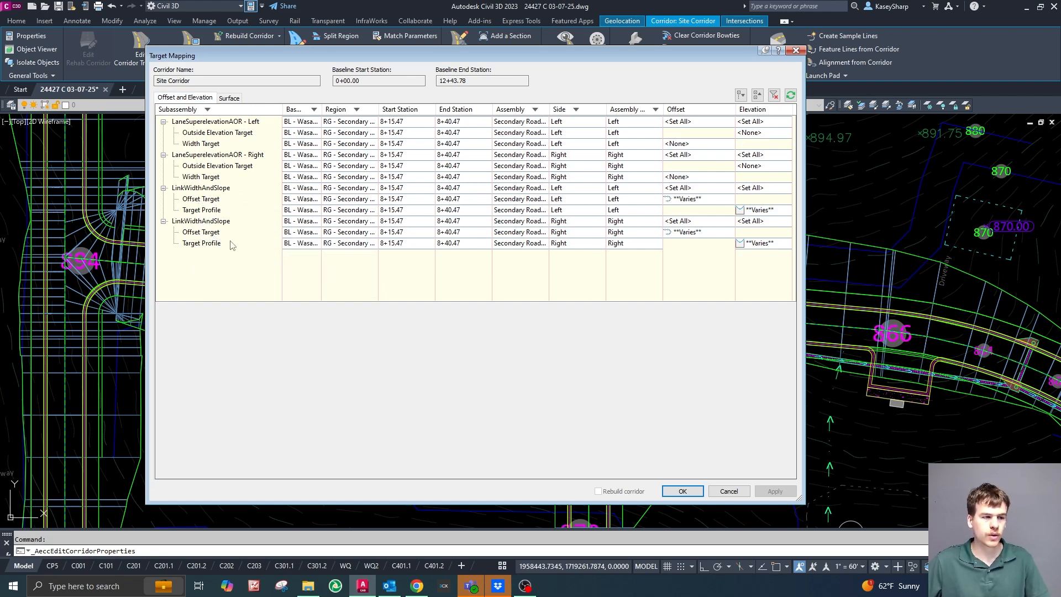
Clear the Wasabi Way left offset and northwest quadrant alignments from the left LinkWidthAndSlope's offset target.
{"action": "left_click", "coordinate": [710, 201]}
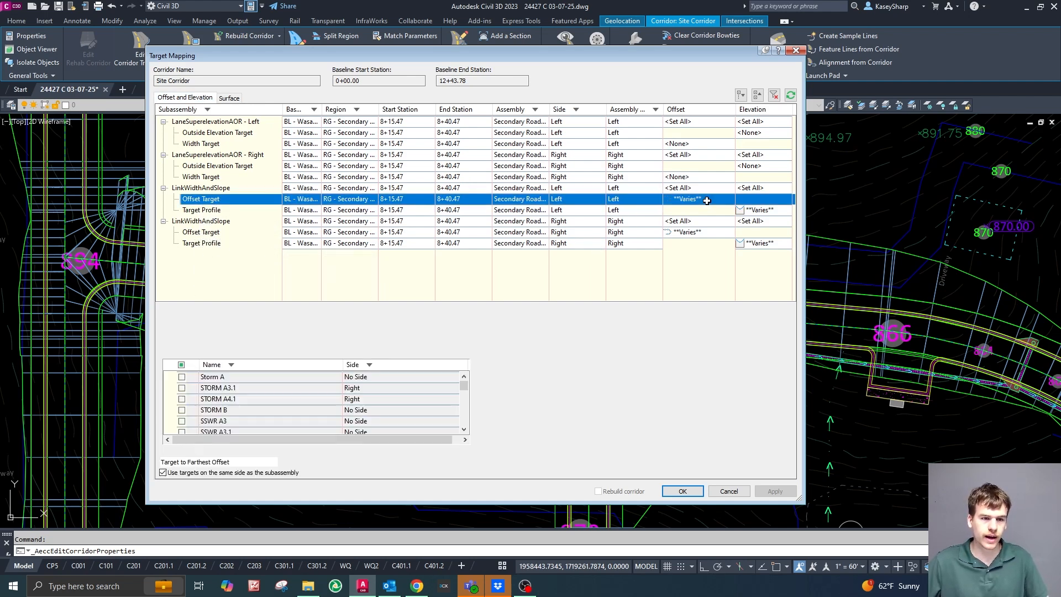
{"action": "scroll", "coordinate": [304, 388], "scroll_direction": "down", "scroll_amount": 5}
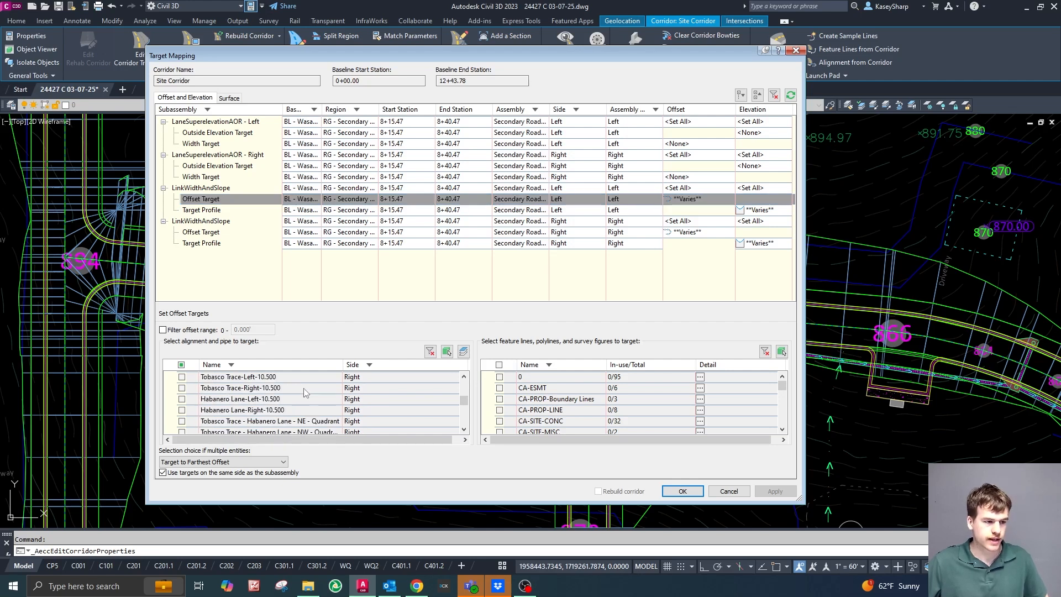
{"action": "scroll", "coordinate": [270, 393], "scroll_direction": "down", "scroll_amount": 5}
{"action": "left_click", "coordinate": [270, 408]}
{"action": "left_click", "coordinate": [182, 420]}
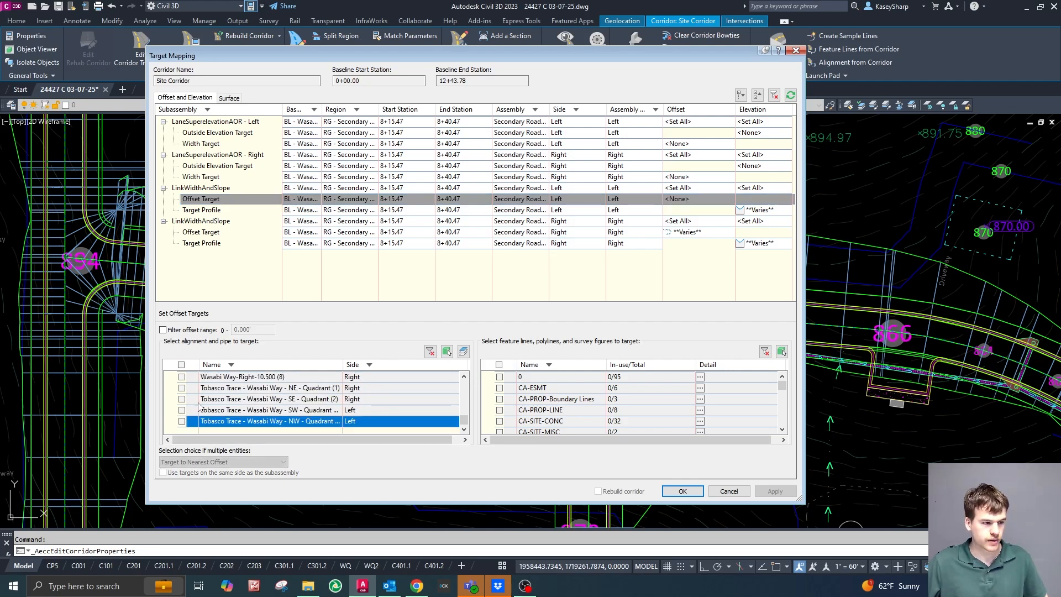
Remove profiles Wasabi Way - Left - -2.00% (9) and Tobasco Trace - Wasabi Way - NW - Quadrant (2) from the left LinkWidthAndSlope's target profile.
{"action": "left_click", "coordinate": [757, 211]}
{"action": "scroll", "coordinate": [262, 412], "scroll_direction": "down", "scroll_amount": 5}
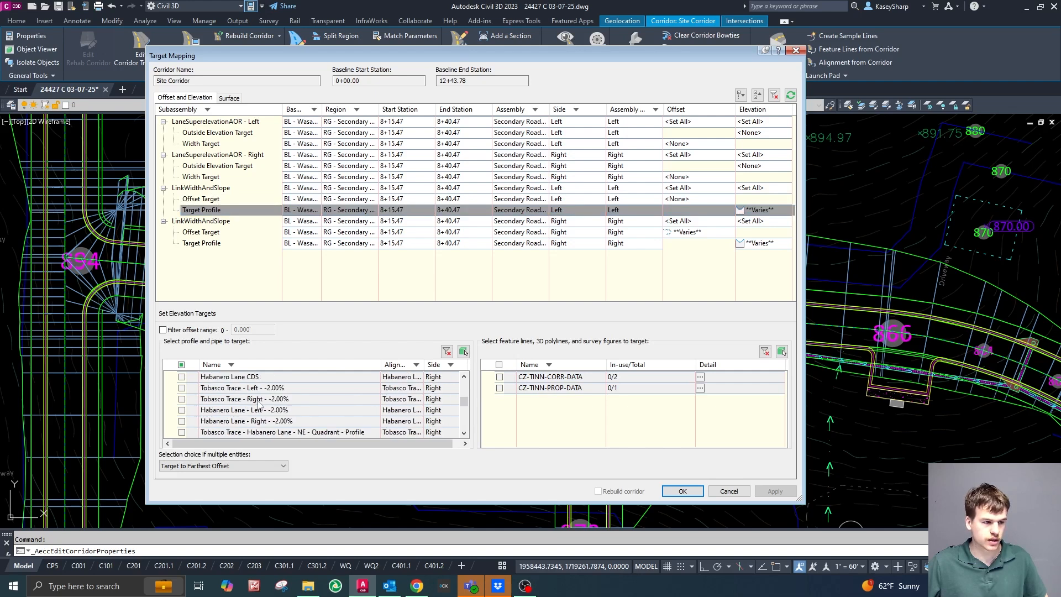
{"action": "scroll", "coordinate": [261, 412], "scroll_direction": "down", "scroll_amount": 4}
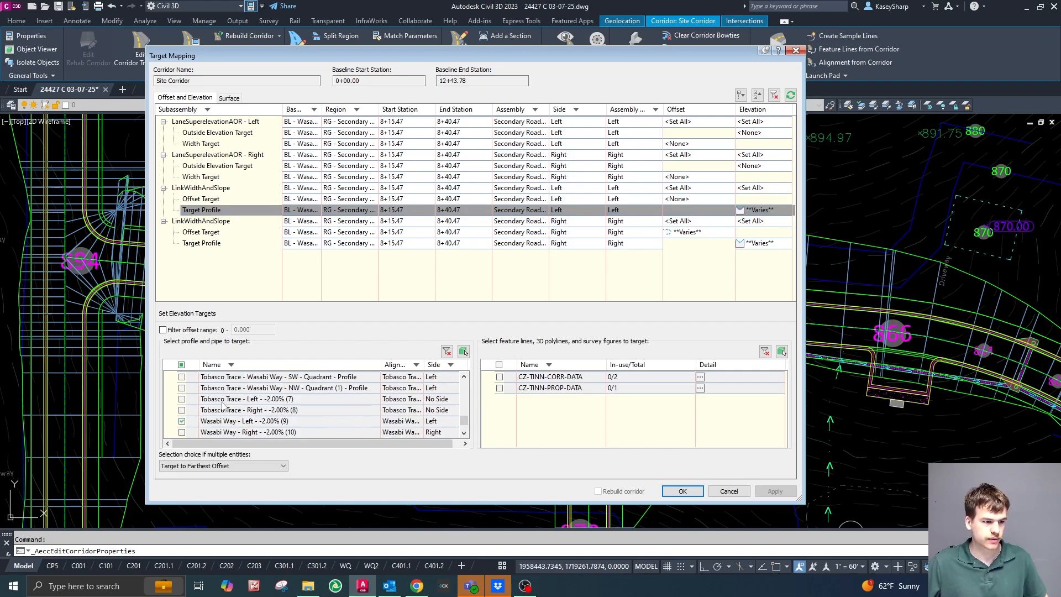
{"action": "left_click", "coordinate": [182, 388]}
{"action": "scroll", "coordinate": [247, 413], "scroll_direction": "down", "scroll_amount": 1}
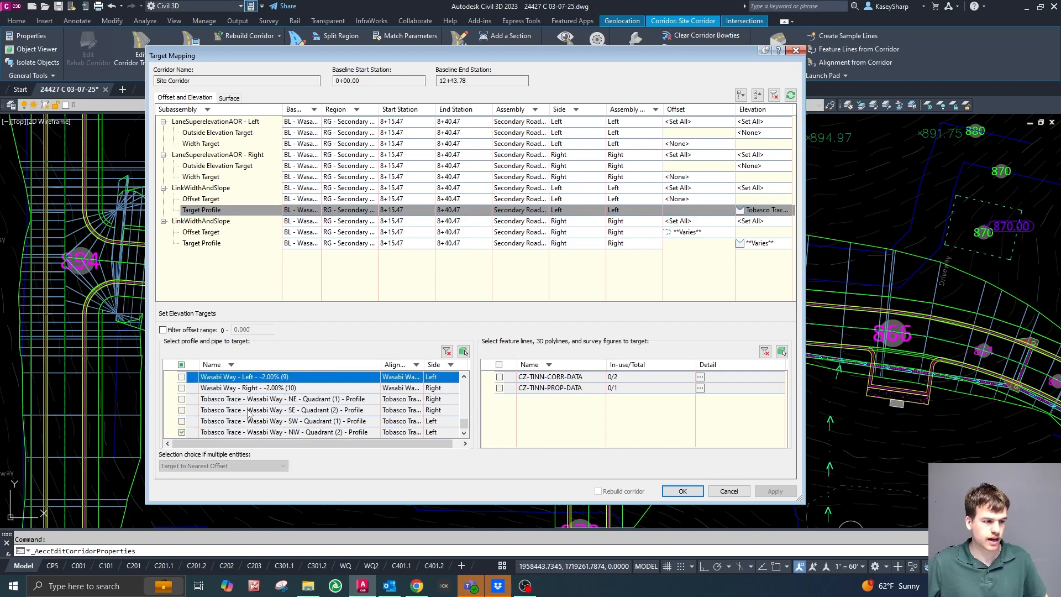
{"action": "left_click", "coordinate": [183, 432]}
Remove alignments Wasabi Way-Right-10.500 (8) and Tobasco Trace - Wasabi Way - NE - Quadrant (1) from the right LinkWidthAndSlope's offset target.
{"action": "left_click", "coordinate": [705, 236]}
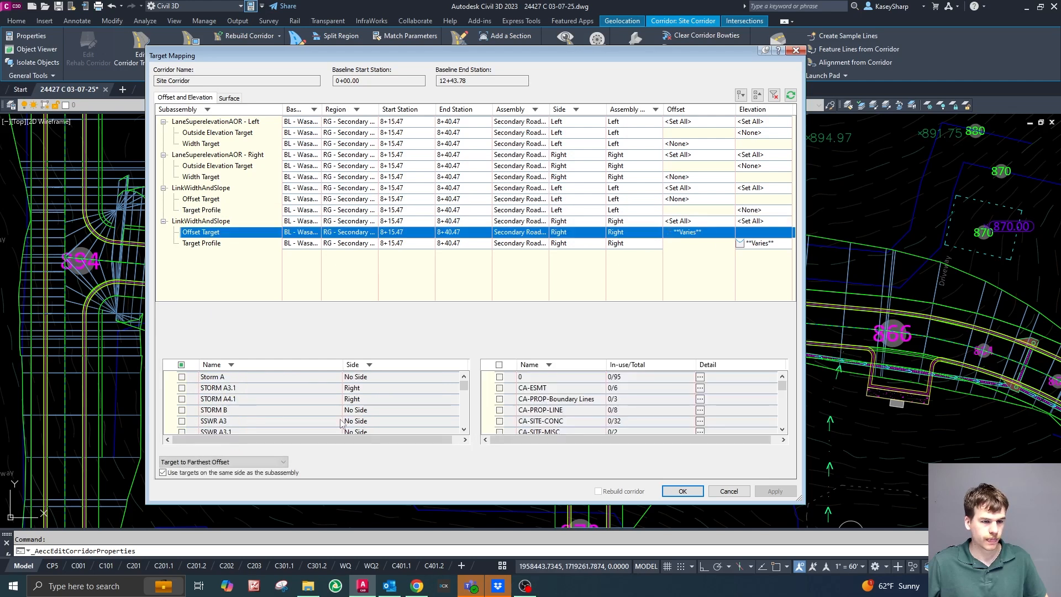
{"action": "scroll", "coordinate": [289, 415], "scroll_direction": "down", "scroll_amount": 3}
{"action": "scroll", "coordinate": [282, 413], "scroll_direction": "down", "scroll_amount": 3}
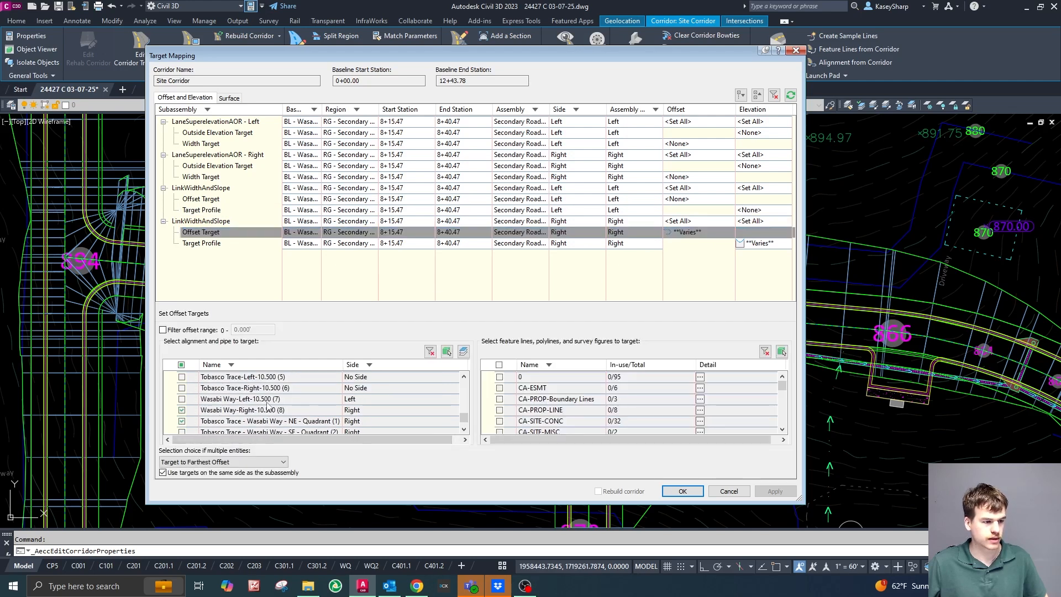
{"action": "left_click", "coordinate": [182, 388]}
{"action": "left_click", "coordinate": [183, 376]}
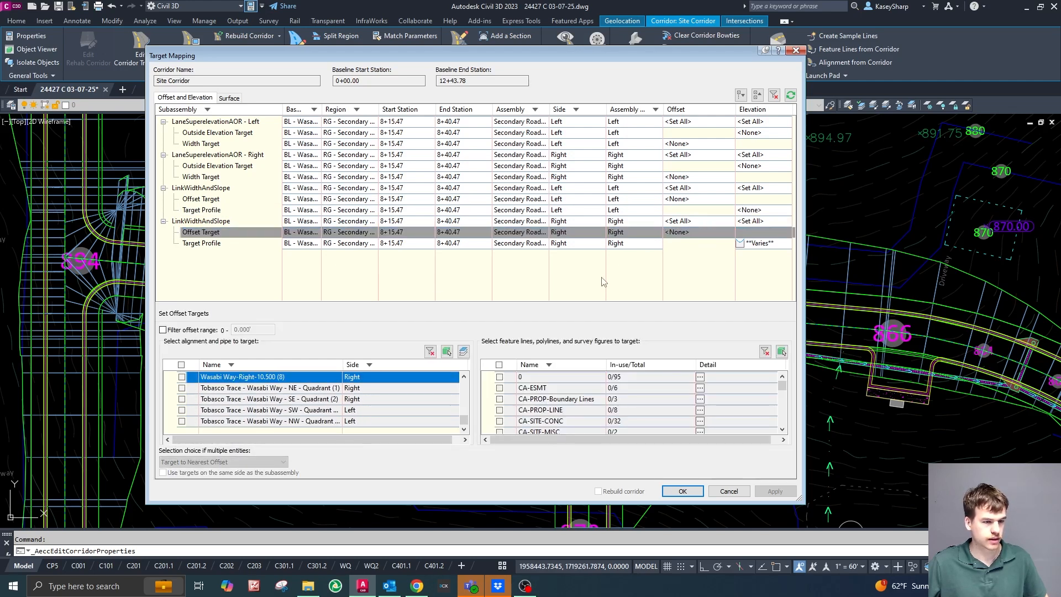
Remove profiles Wasabi Way - Right - -2.00% (10) and Tobasco Trace - Wasabi Way - NE - Quadrant (1) from the right LinkWidthAndSlope's target profile.
{"action": "left_click", "coordinate": [764, 245]}
{"action": "scroll", "coordinate": [243, 406], "scroll_direction": "down", "scroll_amount": 5}
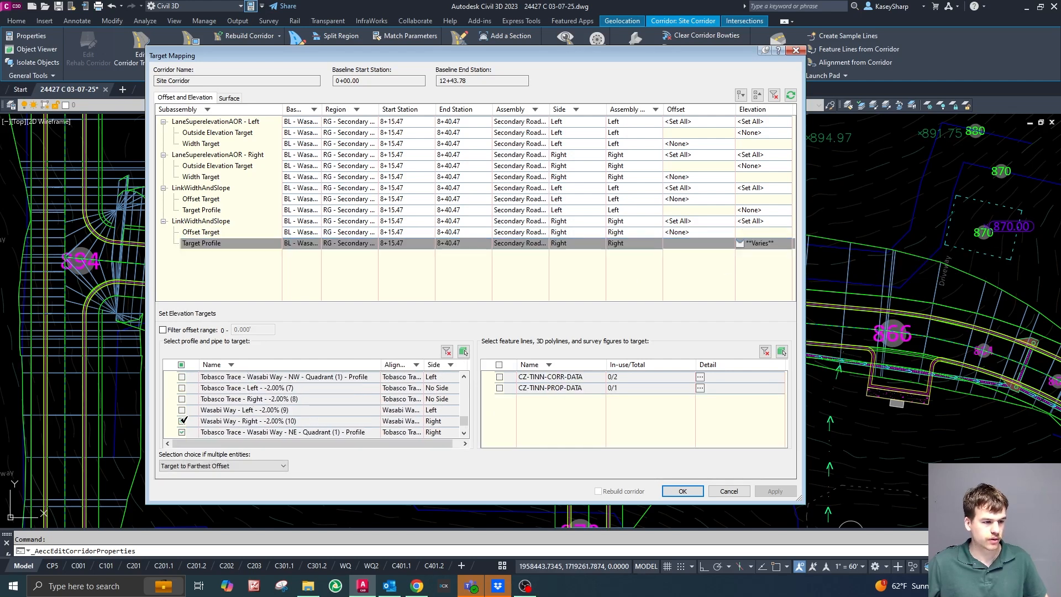
{"action": "left_click", "coordinate": [184, 422]}
{"action": "scroll", "coordinate": [184, 421], "scroll_direction": "down", "scroll_amount": 1}
{"action": "left_click", "coordinate": [182, 399]}
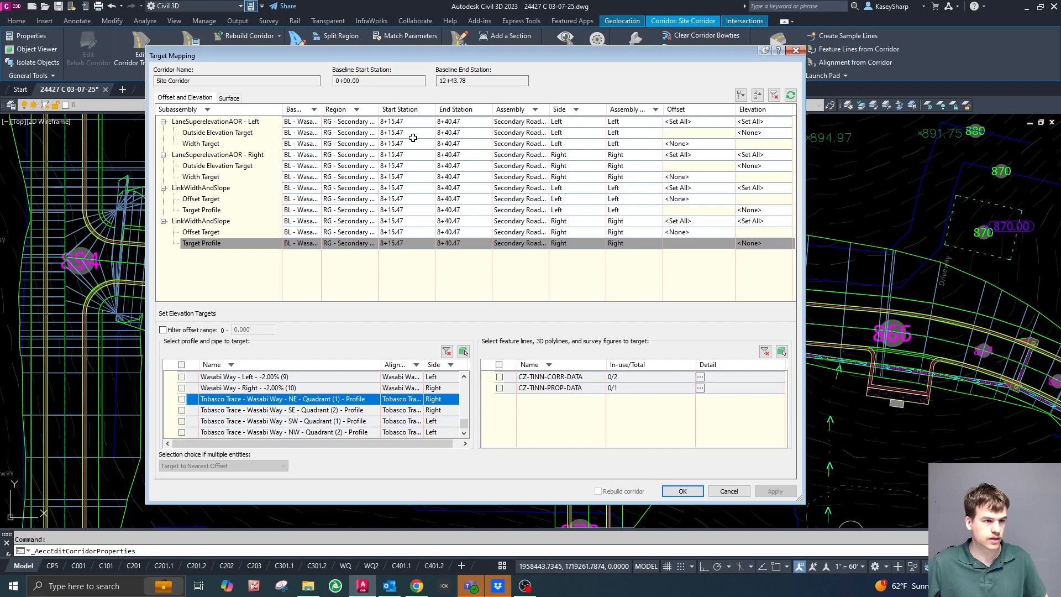
Set the left lane's outside elevation target to profiles Wasabi Way - Left - -2.00% and Tobasco Trace - Wasabi Way - NW - Quadrant (1).
{"action": "left_click_drag", "start_coordinate": [537, 55], "coordinate": [1060, 116]}
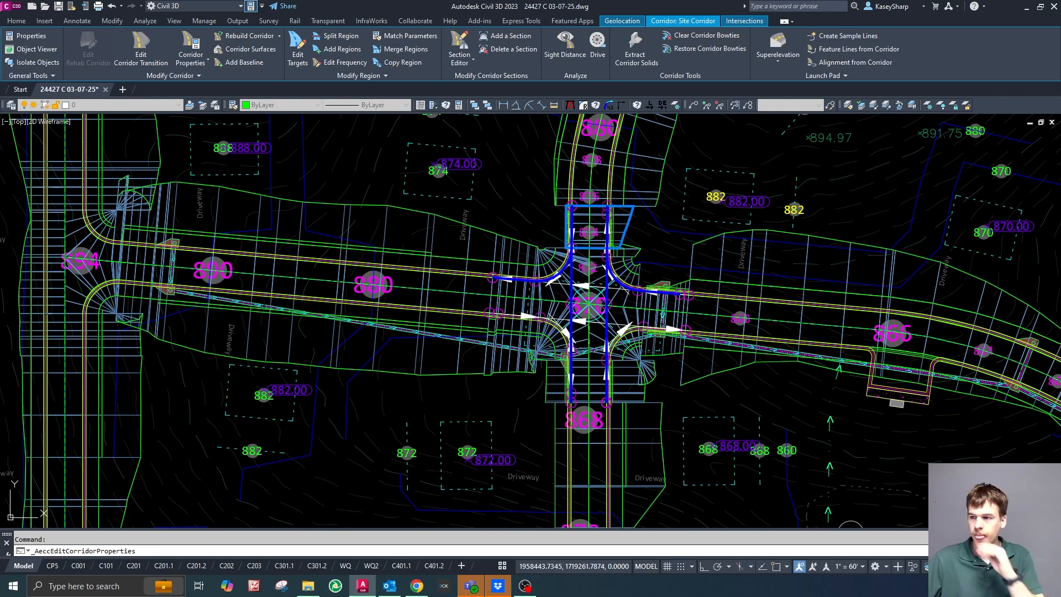
{"action": "mouse_move", "coordinate": [1060, 83]}
{"action": "left_mouse_down"}
{"action": "mouse_move", "coordinate": [610, 86]}
{"action": "mouse_move", "coordinate": [566, 72]}
{"action": "left_mouse_up"}
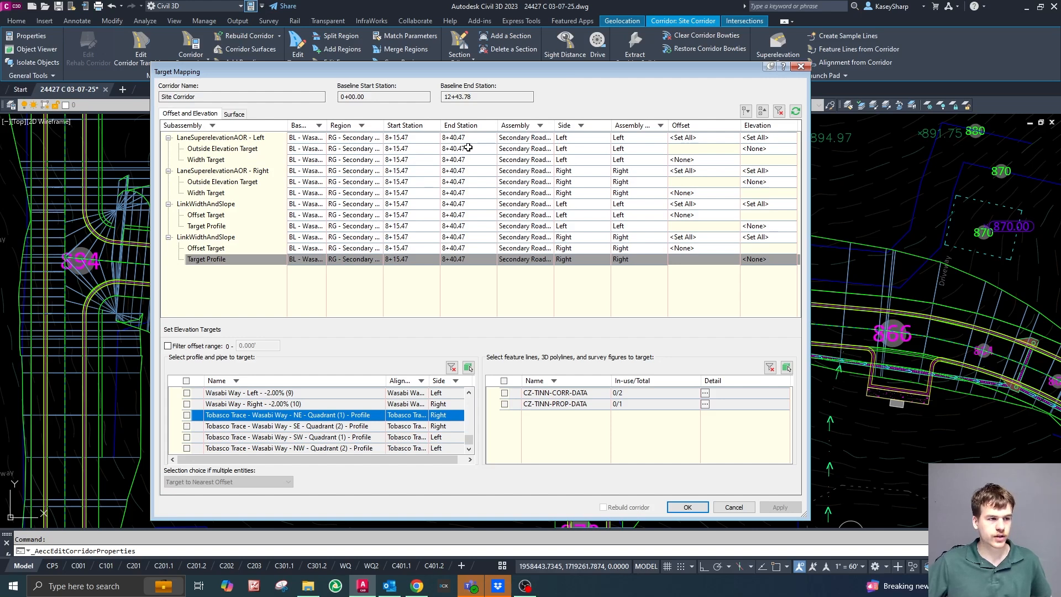
{"action": "left_click", "coordinate": [776, 148]}
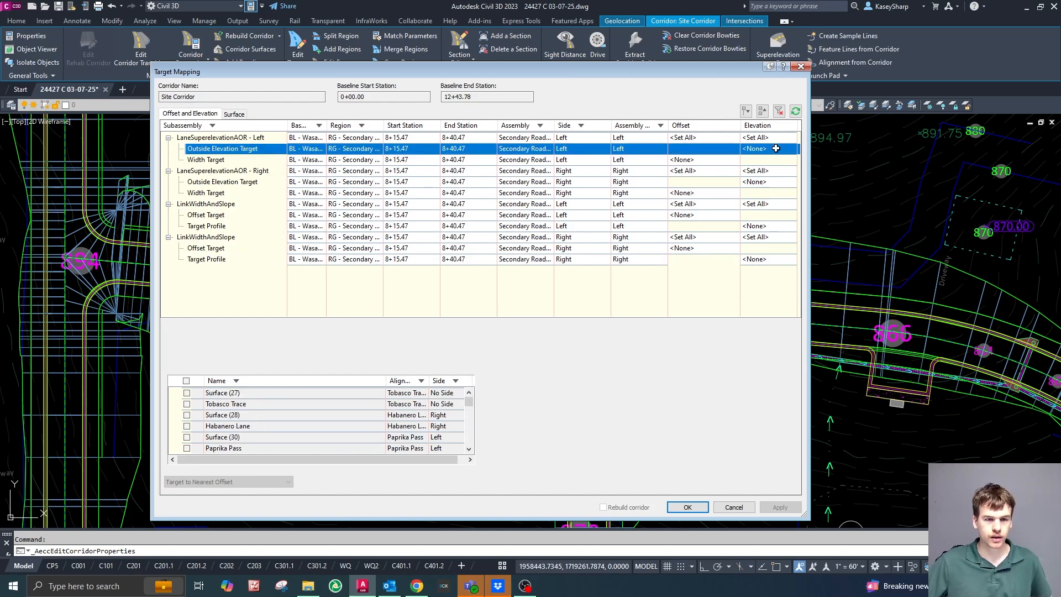
{"action": "scroll", "coordinate": [301, 427], "scroll_direction": "down", "scroll_amount": 3}
{"action": "scroll", "coordinate": [304, 427], "scroll_direction": "down", "scroll_amount": 3}
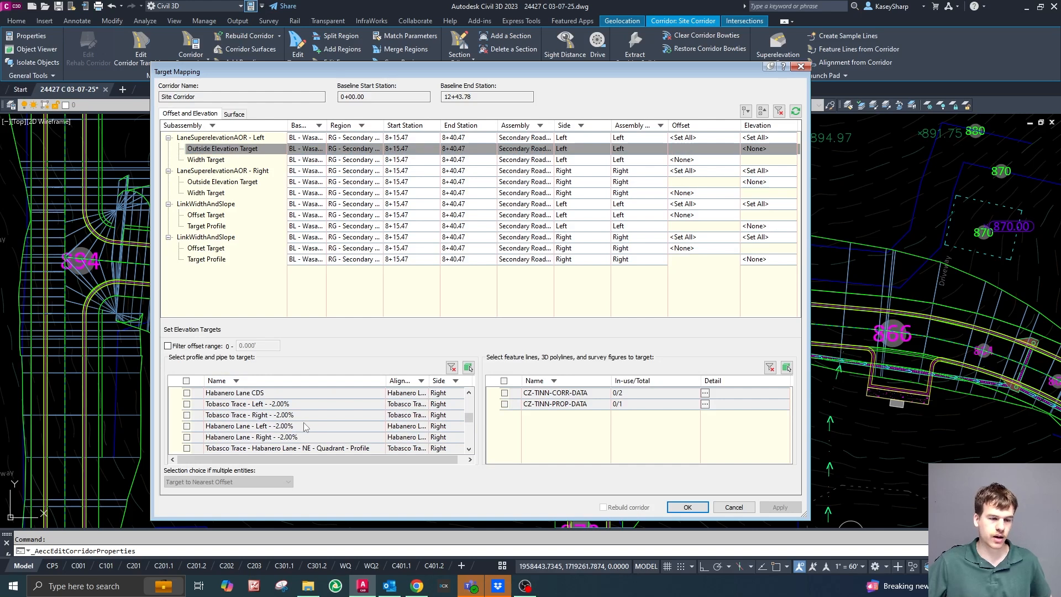
{"action": "scroll", "coordinate": [304, 426], "scroll_direction": "down", "scroll_amount": 5}
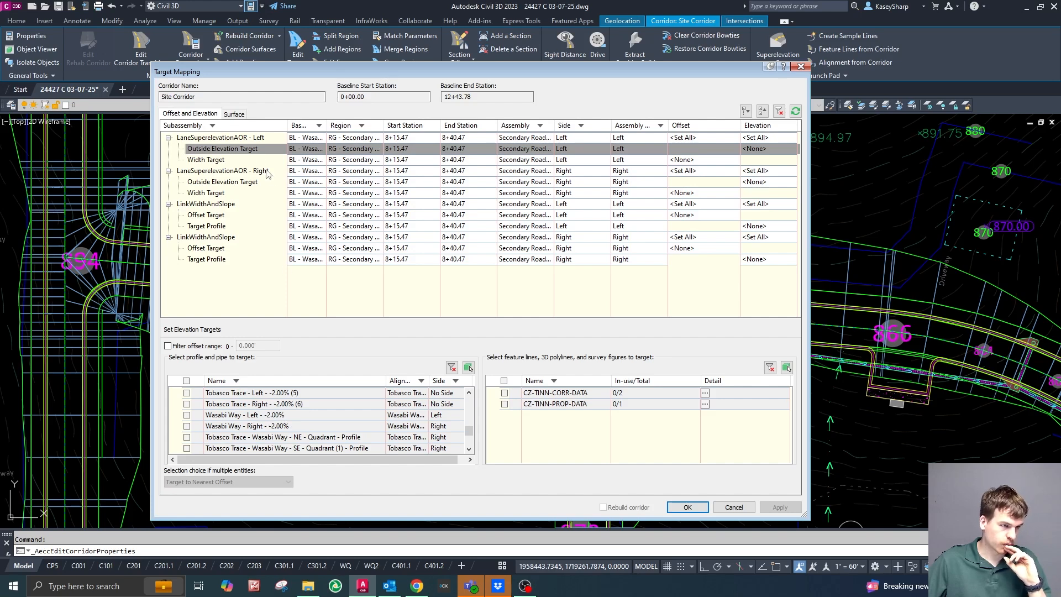
{"action": "left_click", "coordinate": [187, 415]}
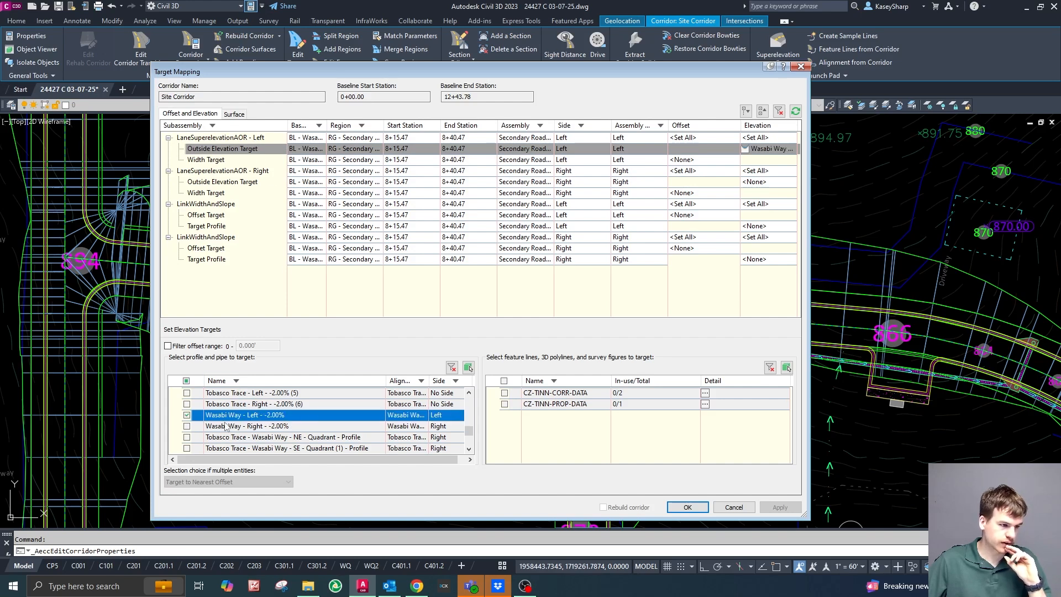
{"action": "scroll", "coordinate": [266, 434], "scroll_direction": "down", "scroll_amount": 3}
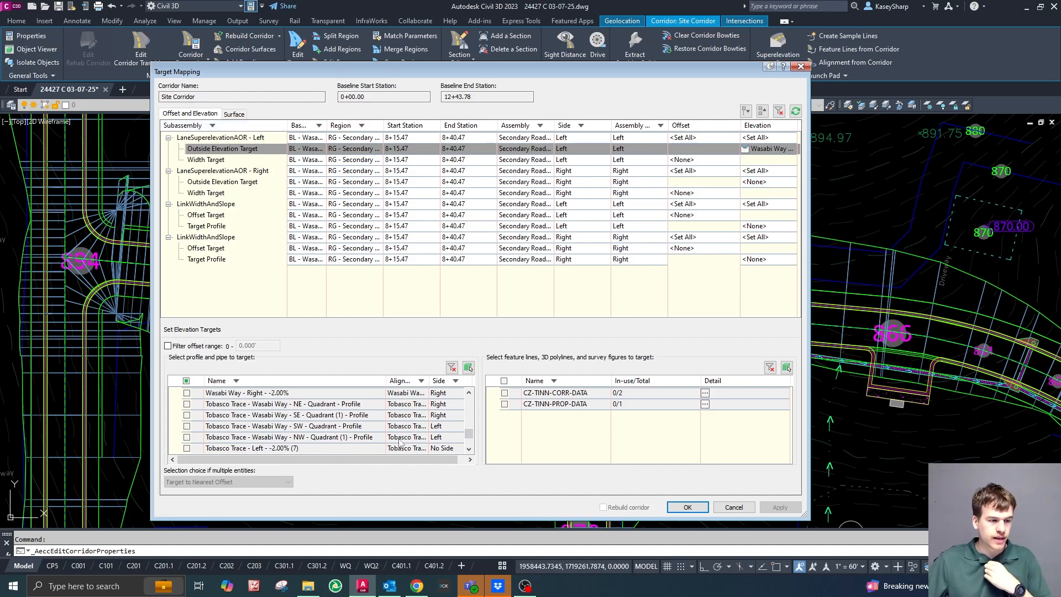
{"action": "left_click", "coordinate": [186, 437]}
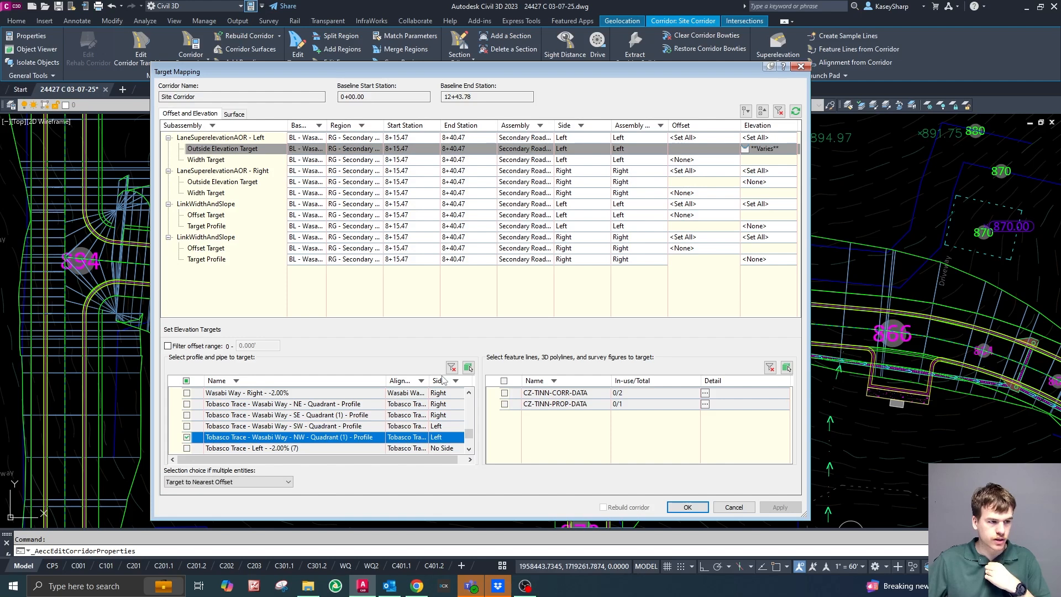
Set the left lane's width target to alignments Wasabi Way-Left-10.500 and Tobasco Trace - Wasabi Way - NW - Quadrant (1).
{"action": "left_click", "coordinate": [684, 160]}
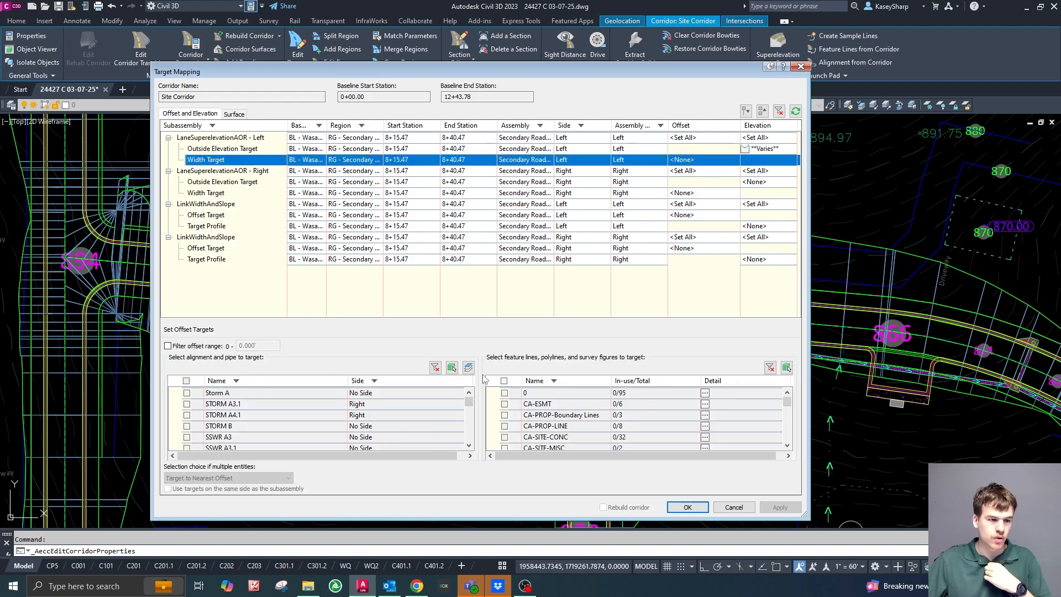
{"action": "scroll", "coordinate": [352, 430], "scroll_direction": "down", "scroll_amount": 5}
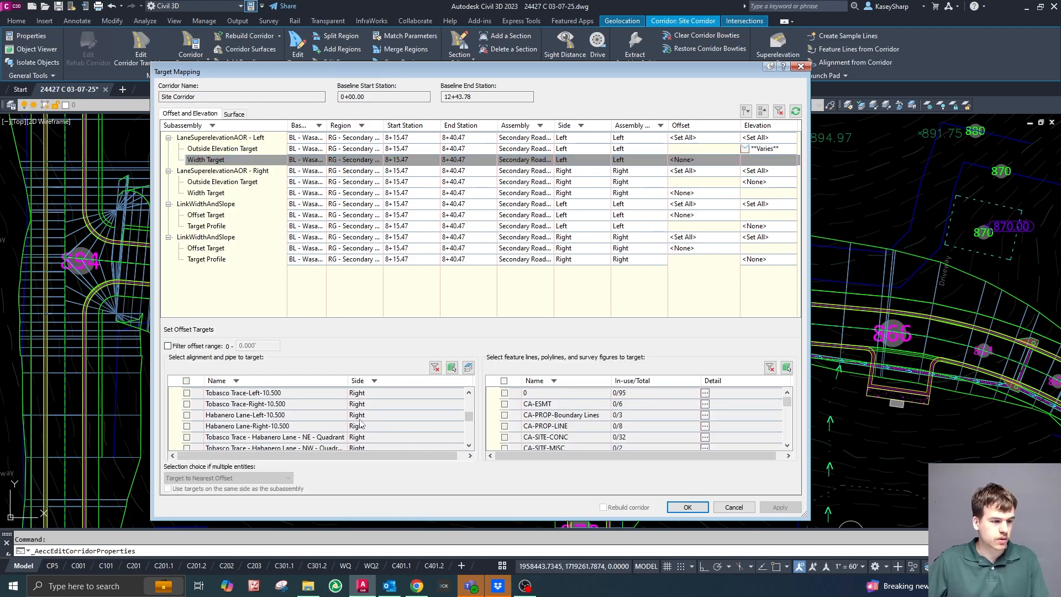
{"action": "scroll", "coordinate": [349, 420], "scroll_direction": "down", "scroll_amount": 3}
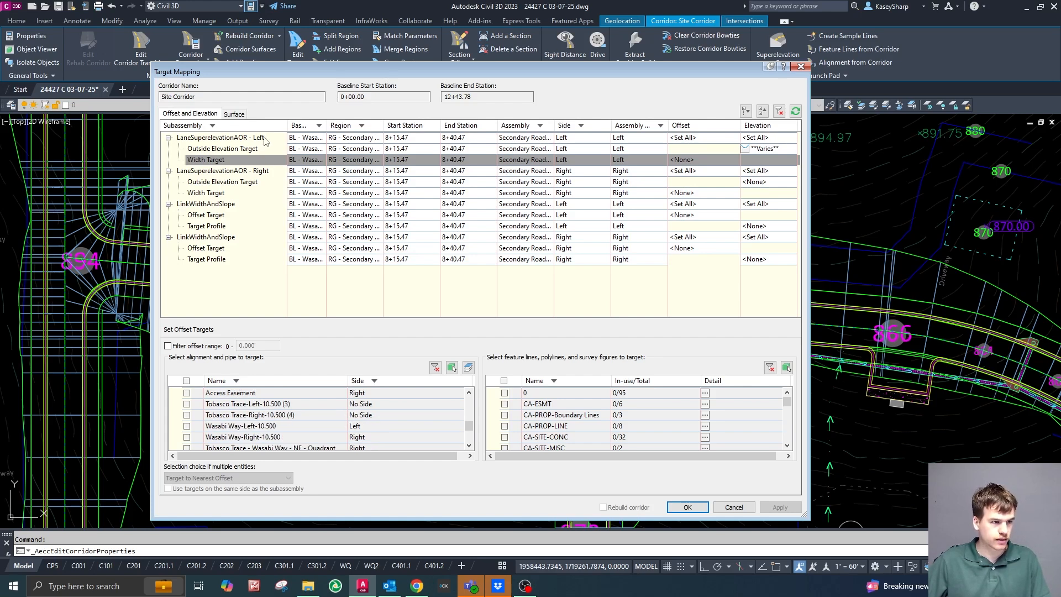
{"action": "left_click", "coordinate": [212, 427]}
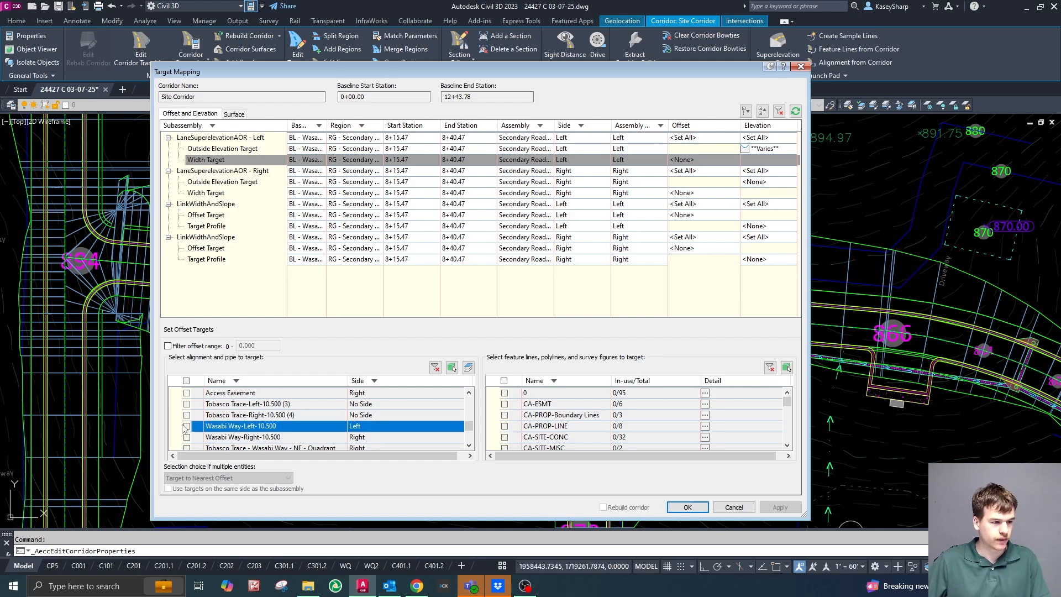
{"action": "scroll", "coordinate": [311, 423], "scroll_direction": "down", "scroll_amount": 3}
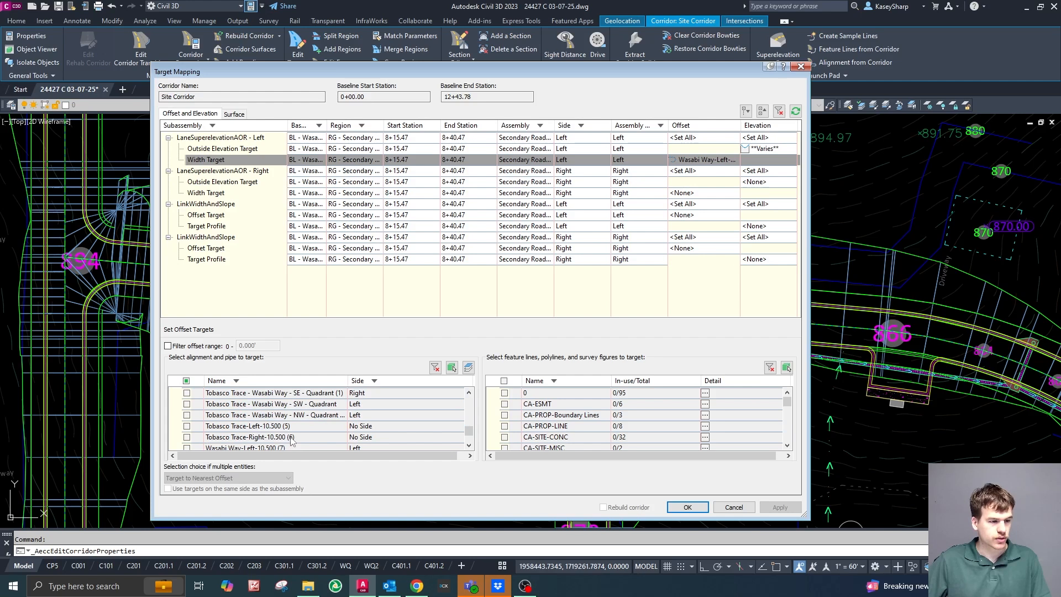
{"action": "scroll", "coordinate": [310, 431], "scroll_direction": "up", "scroll_amount": 1}
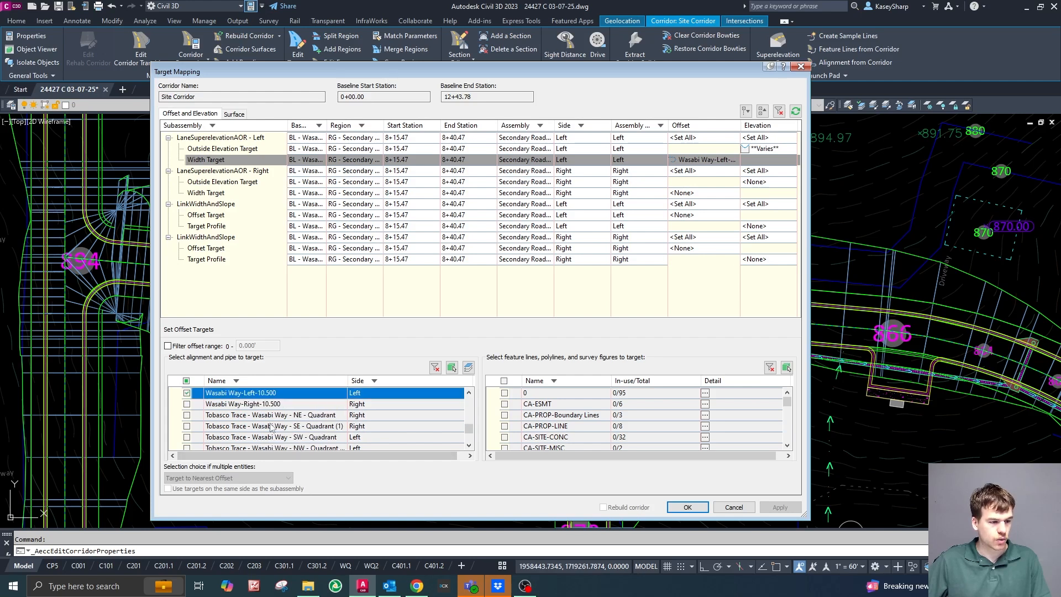
{"action": "scroll", "coordinate": [271, 428], "scroll_direction": "down", "scroll_amount": 1}
{"action": "left_click", "coordinate": [187, 415]}
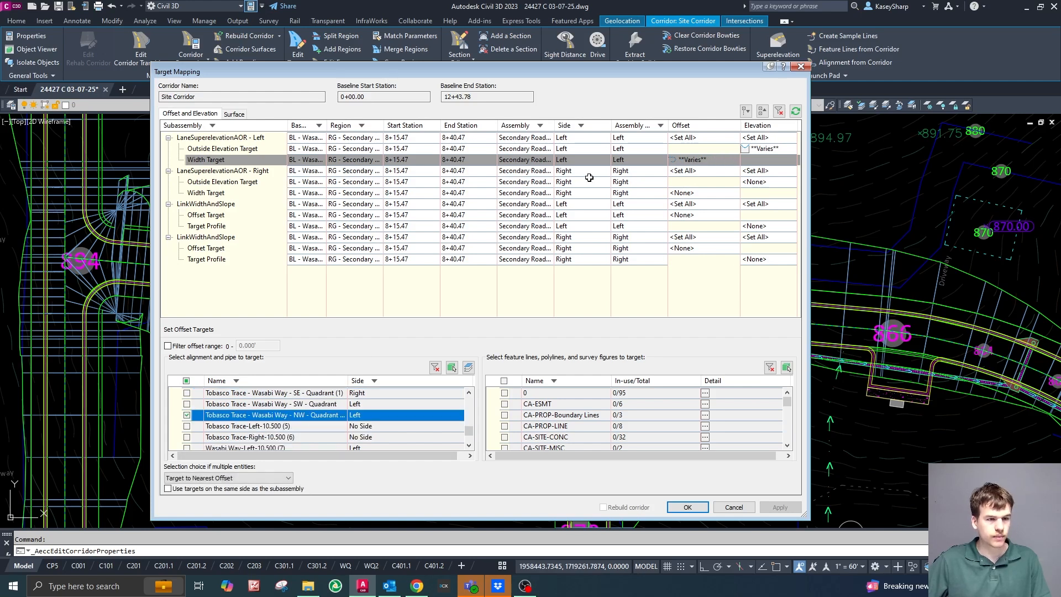
Set the right lane's outside elevation target to profiles Wasabi Way - Right - -2.00% and Tobasco Trace - Wasabi Way - NE - Quadrant.
{"action": "left_click", "coordinate": [761, 182]}
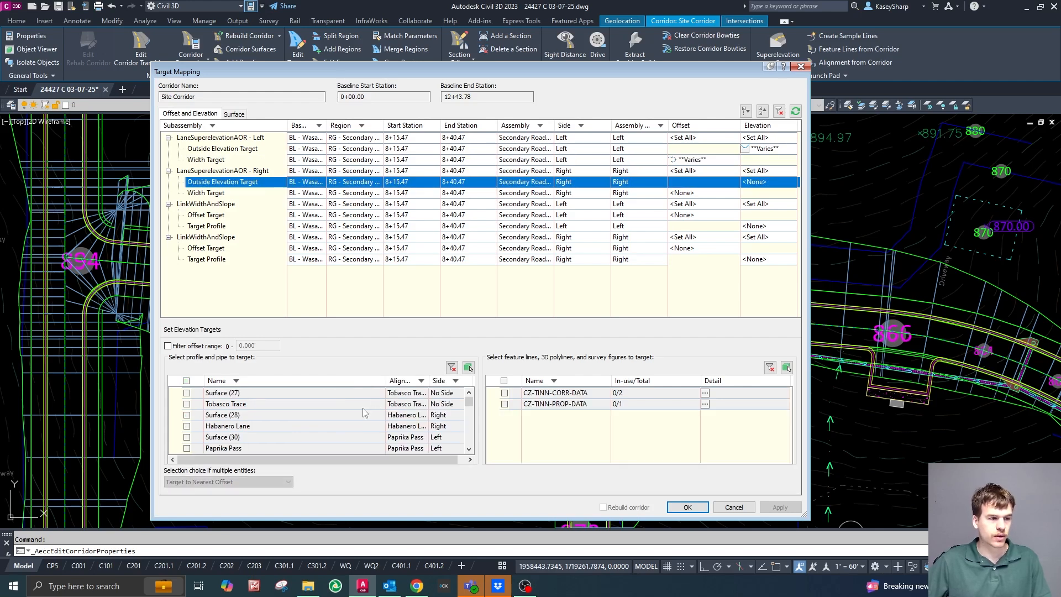
{"action": "scroll", "coordinate": [332, 420], "scroll_direction": "down", "scroll_amount": 5}
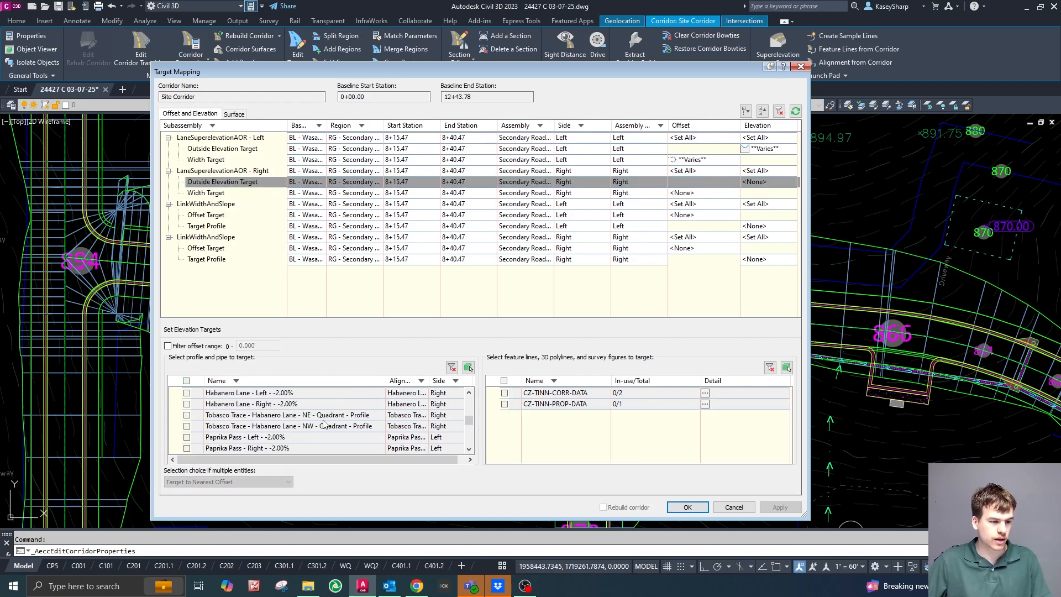
{"action": "scroll", "coordinate": [322, 412], "scroll_direction": "down", "scroll_amount": 4}
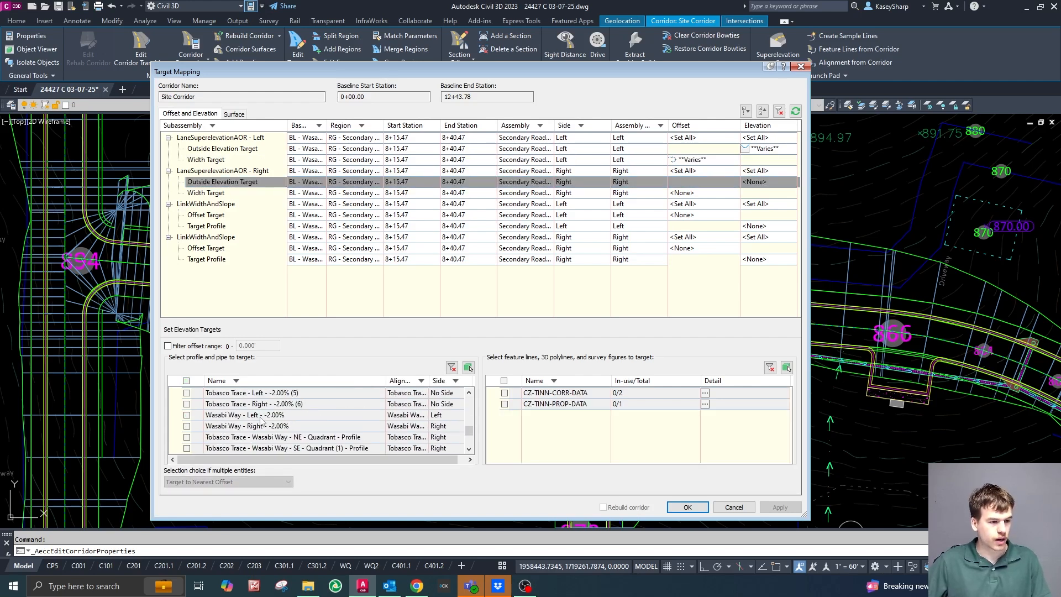
{"action": "left_click", "coordinate": [186, 426]}
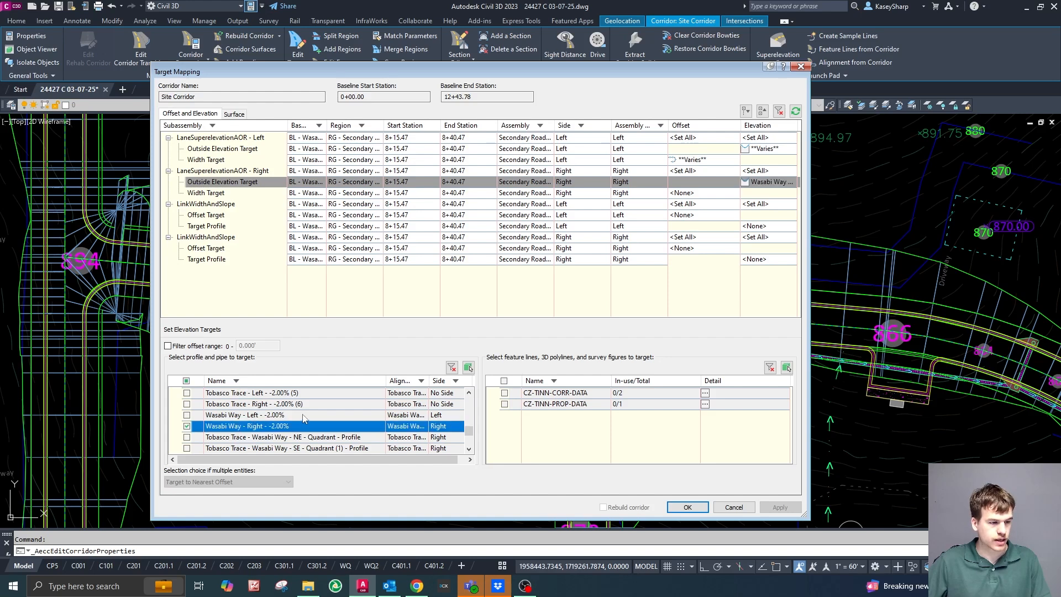
{"action": "scroll", "coordinate": [279, 441], "scroll_direction": "down", "scroll_amount": 1}
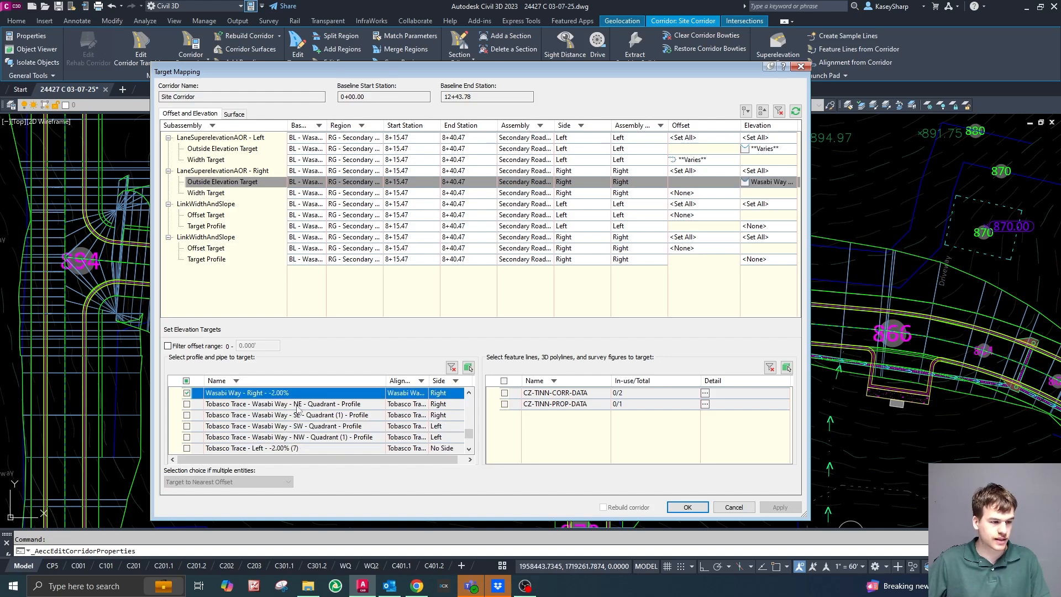
{"action": "left_click", "coordinate": [188, 404]}
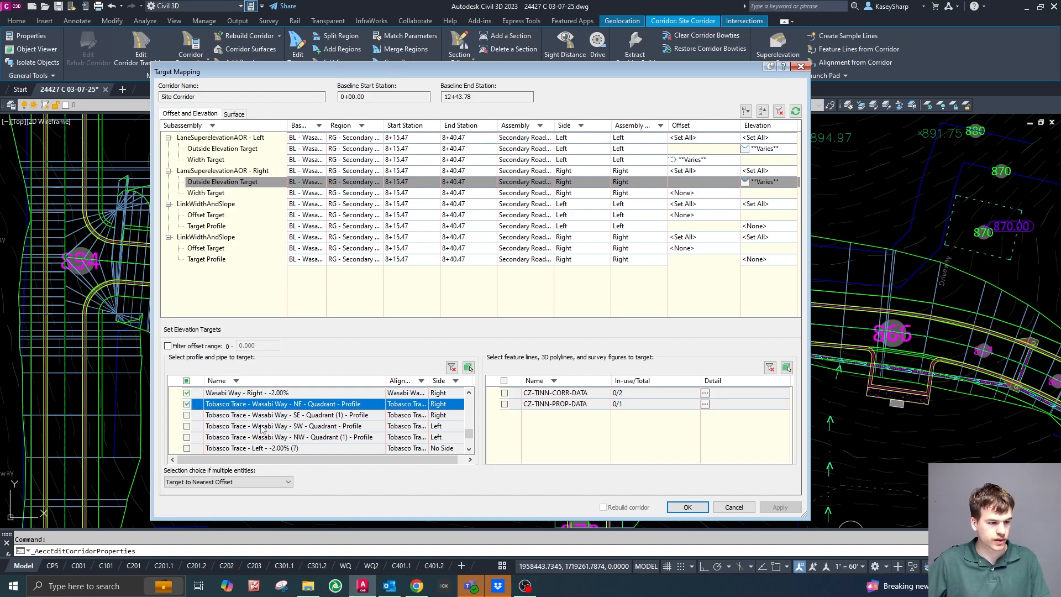
Set the right lane's width target to alignments Wasabi Way-Right-10.500 and Tobasco Trace - Wasabi Way - NE - Quadrant, and accept the target mapping.
{"action": "left_click", "coordinate": [711, 195]}
{"action": "scroll", "coordinate": [341, 419], "scroll_direction": "down", "scroll_amount": 6}
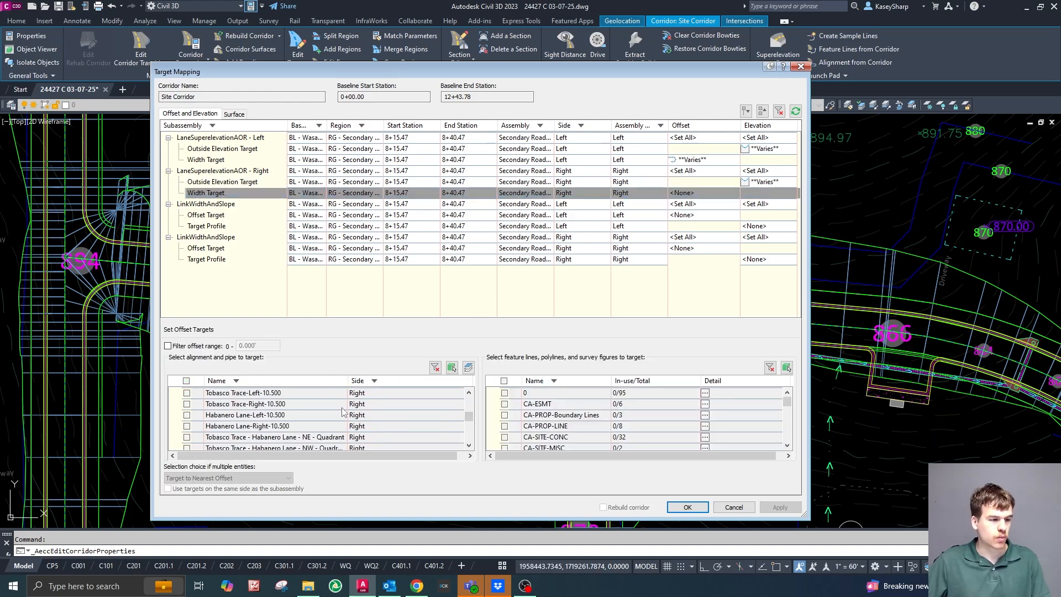
{"action": "scroll", "coordinate": [332, 415], "scroll_direction": "down", "scroll_amount": 3}
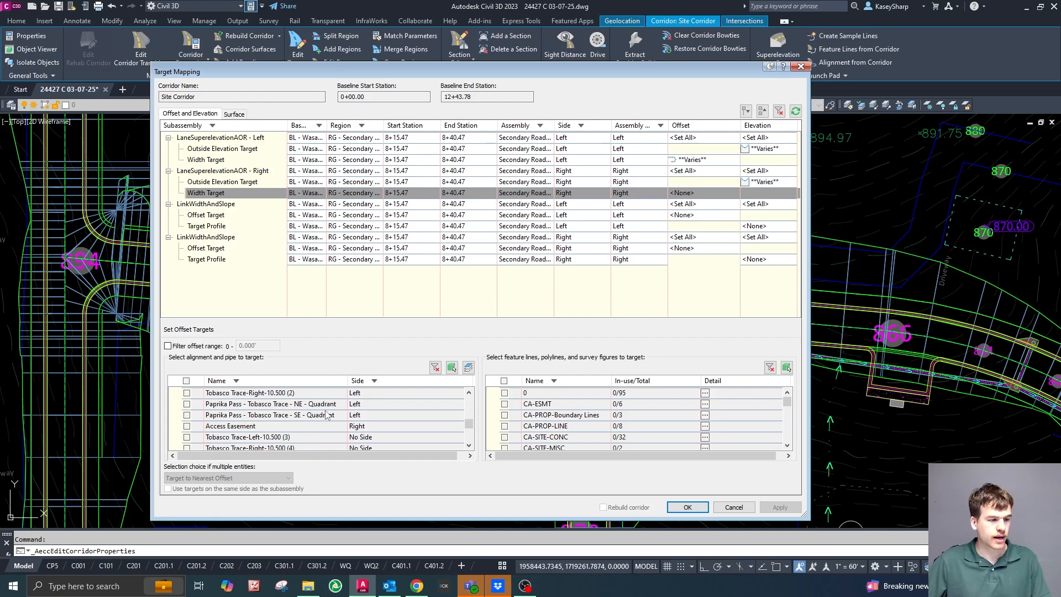
{"action": "scroll", "coordinate": [326, 414], "scroll_direction": "down", "scroll_amount": 3}
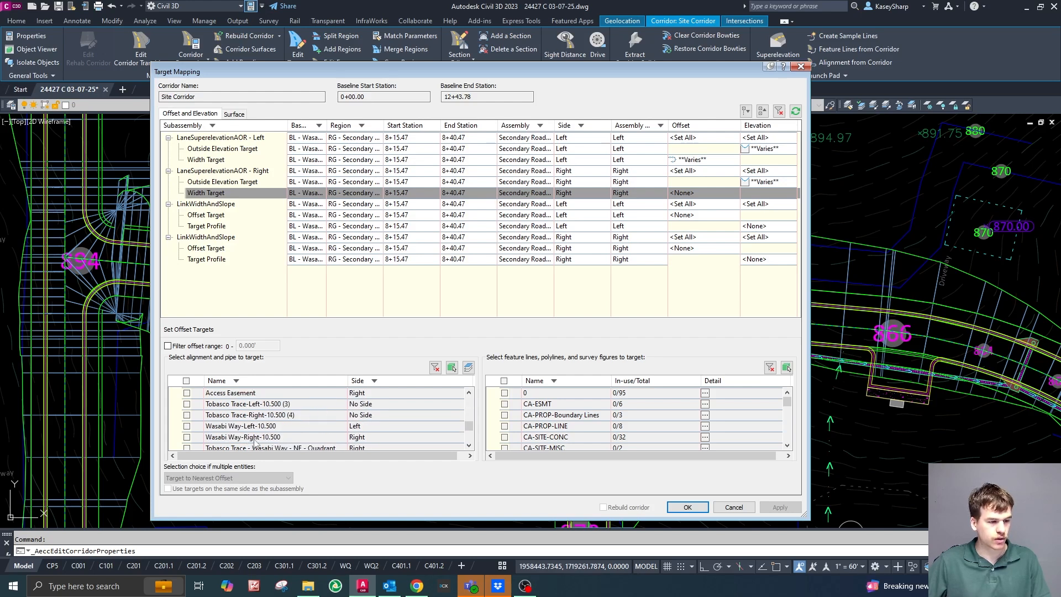
{"action": "left_click", "coordinate": [187, 437]}
{"action": "scroll", "coordinate": [312, 423], "scroll_direction": "down", "scroll_amount": 2}
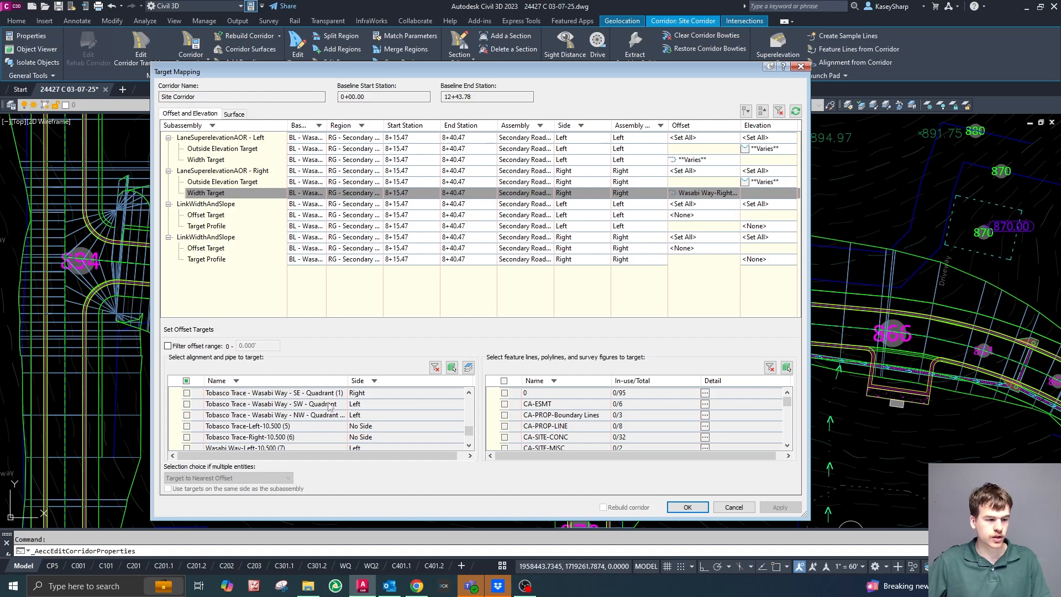
{"action": "scroll", "coordinate": [320, 409], "scroll_direction": "up", "scroll_amount": 1}
{"action": "left_click", "coordinate": [187, 416]}
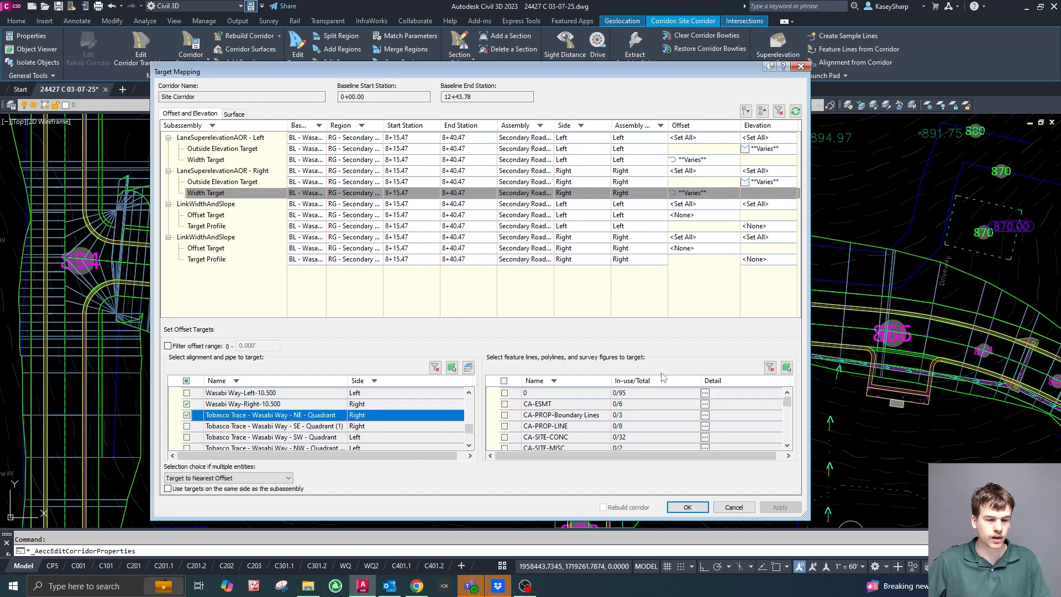
{"action": "left_click", "coordinate": [689, 507]}
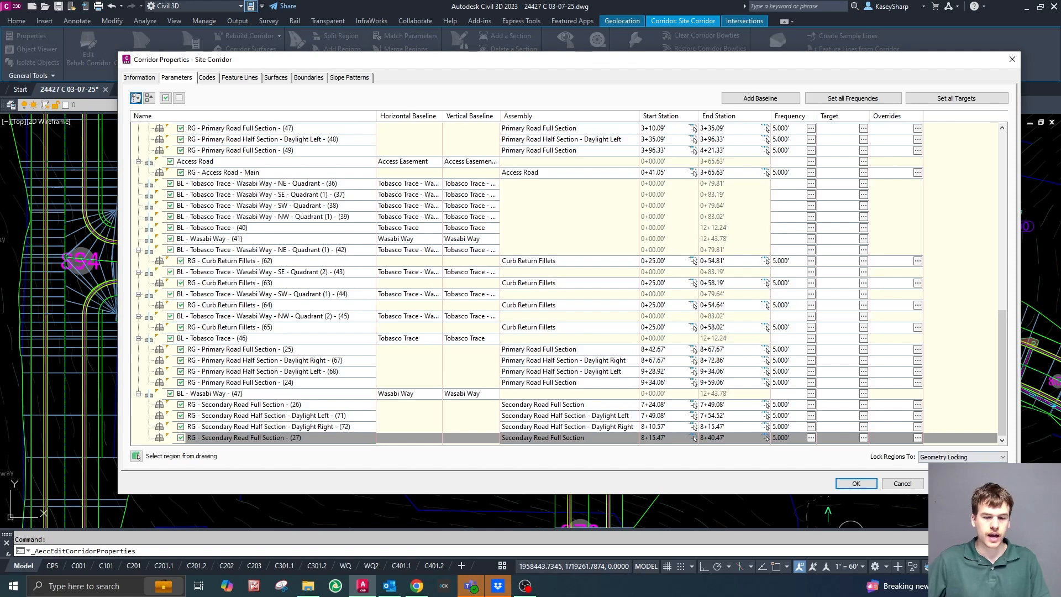
Accept the modified corridor properties and rebuild the Site Corridor.
{"action": "left_click_drag", "start_coordinate": [631, 62], "coordinate": [1060, 55]}
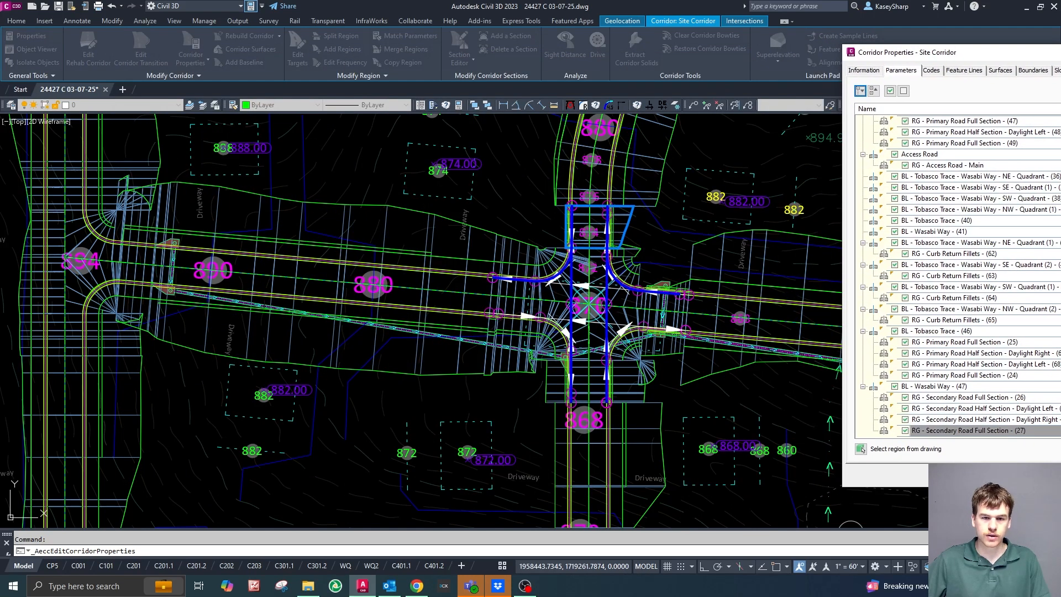
{"action": "key", "text": "Return"}
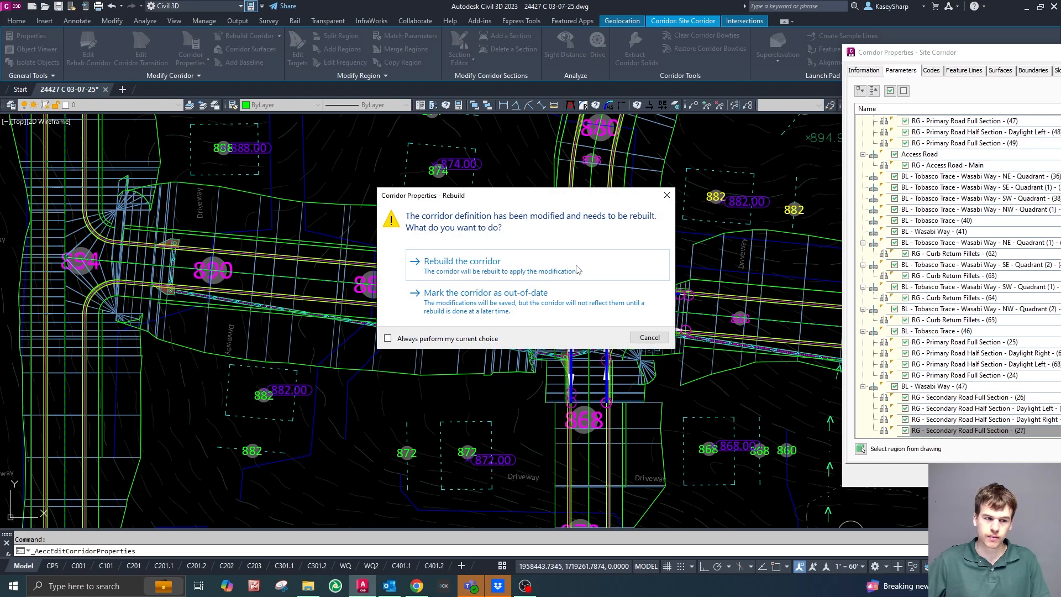
{"action": "left_click", "coordinate": [463, 262]}
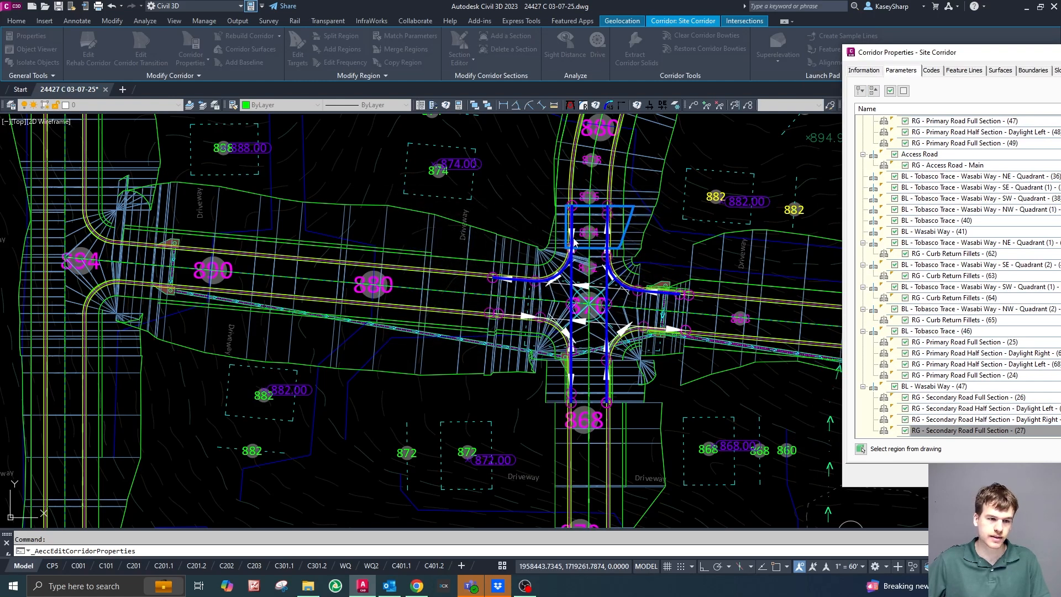
Examine the rebuilt corridor along Wasabi Way and around its intersection with Tobasco Trace.
{"action": "left_click", "coordinate": [861, 449]}
{"action": "scroll", "coordinate": [624, 390], "scroll_direction": "up", "scroll_amount": 4}
{"action": "scroll", "coordinate": [624, 391], "scroll_direction": "down", "scroll_amount": 1}
{"action": "scroll", "coordinate": [541, 298], "scroll_direction": "up", "scroll_amount": 2}
{"action": "key", "text": "Escape"}
{"action": "scroll", "coordinate": [635, 390], "scroll_direction": "down", "scroll_amount": 3}
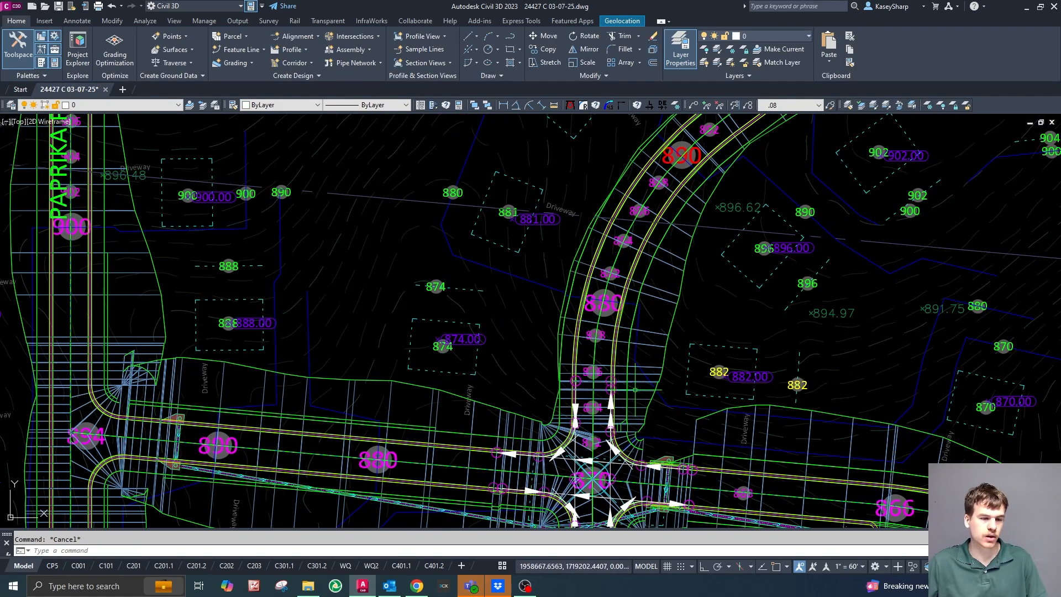
{"action": "scroll", "coordinate": [575, 277], "scroll_direction": "down", "scroll_amount": 2}
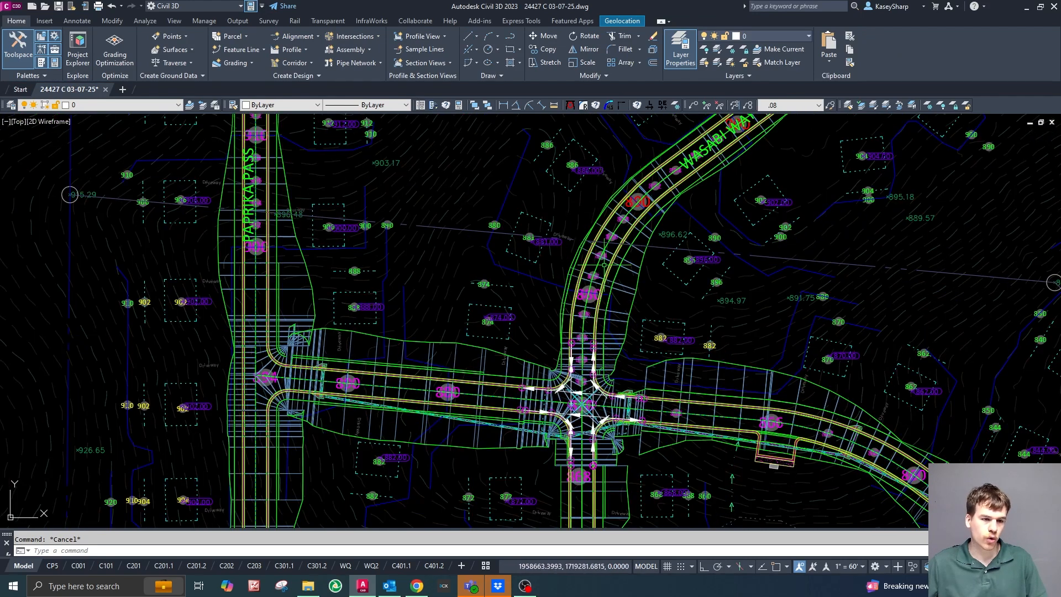
{"action": "scroll", "coordinate": [594, 327], "scroll_direction": "up", "scroll_amount": 2}
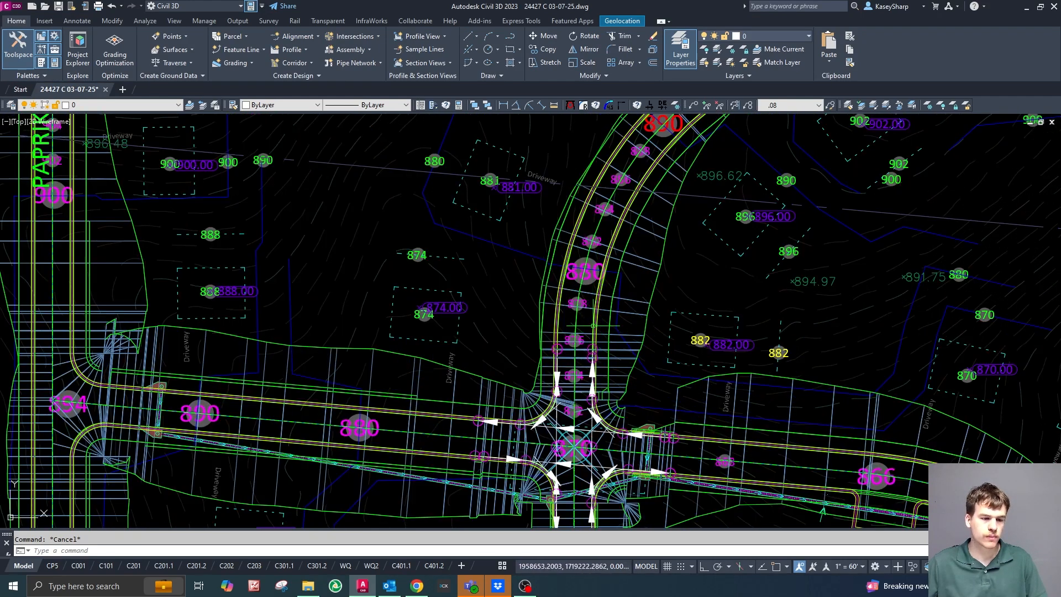
{"action": "scroll", "coordinate": [591, 288], "scroll_direction": "down", "scroll_amount": 2}
{"action": "scroll", "coordinate": [592, 409], "scroll_direction": "up", "scroll_amount": 4}
{"action": "scroll", "coordinate": [608, 298], "scroll_direction": "down", "scroll_amount": 2}
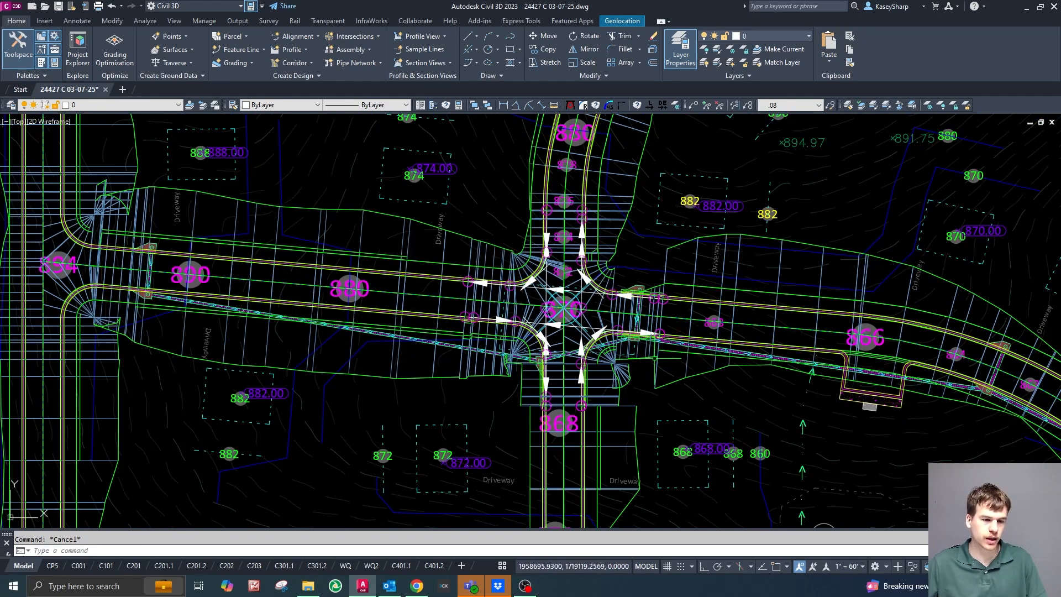
Open the target mapping of region RG - Primary Road Full Section - (25) on Tobasco Trace, east of the intersection.
{"action": "left_click", "coordinate": [650, 358]}
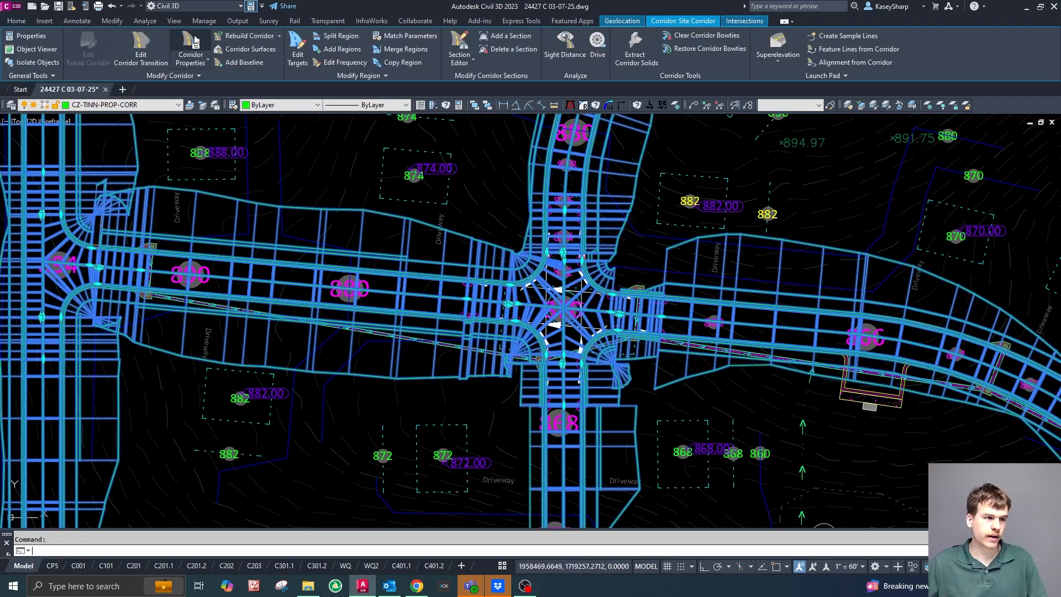
{"action": "left_click", "coordinate": [195, 40]}
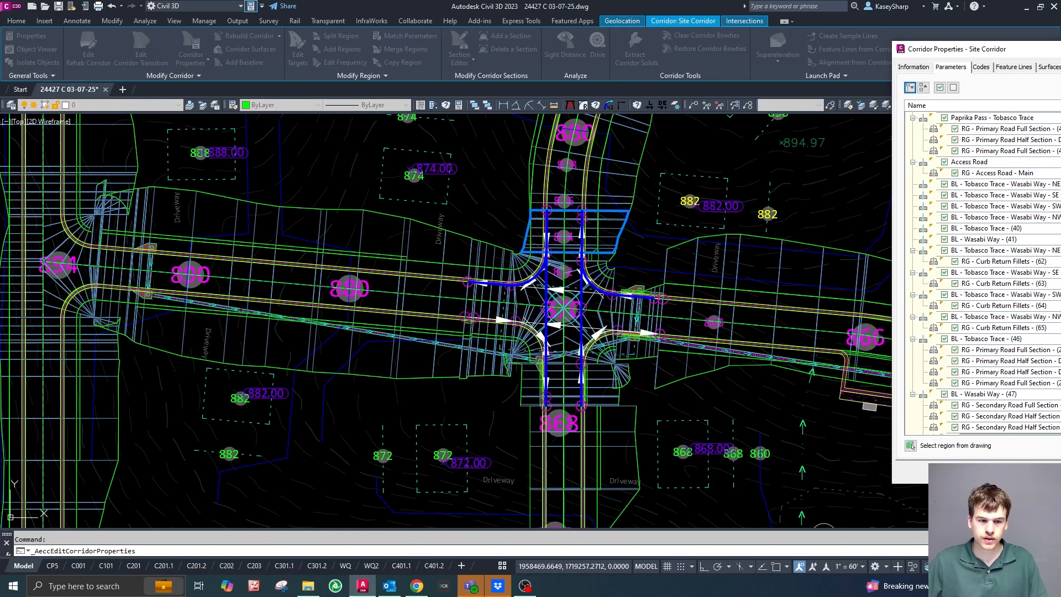
{"action": "left_click", "coordinate": [910, 445]}
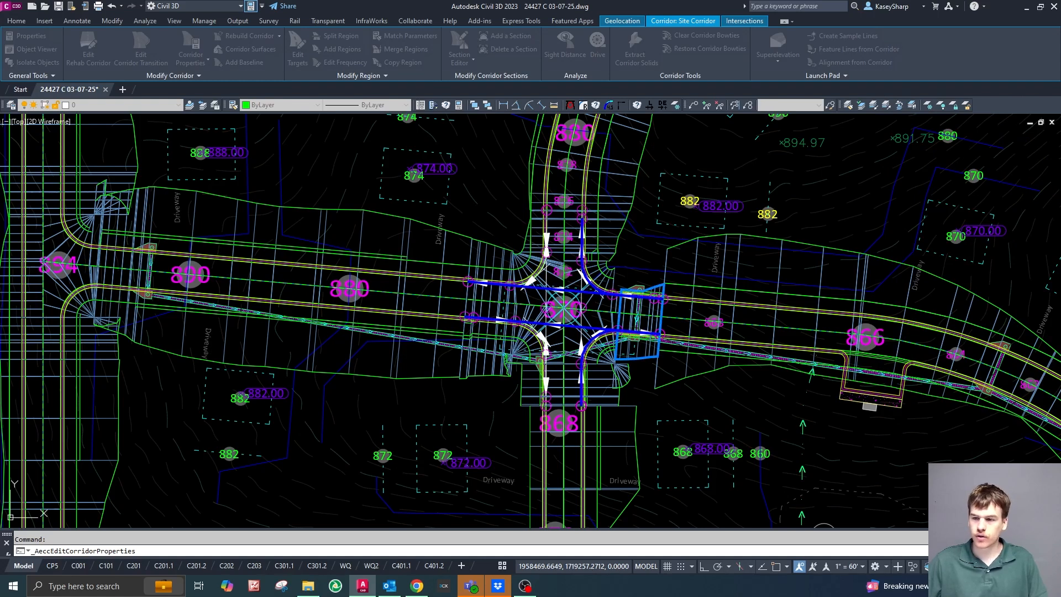
{"action": "left_click", "coordinate": [638, 321]}
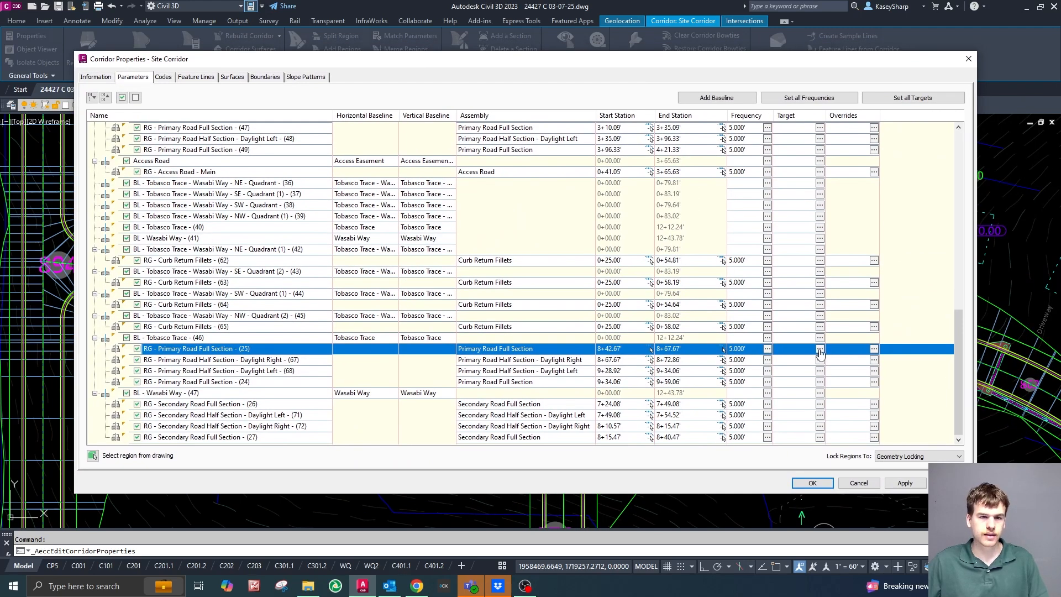
{"action": "left_click", "coordinate": [820, 349]}
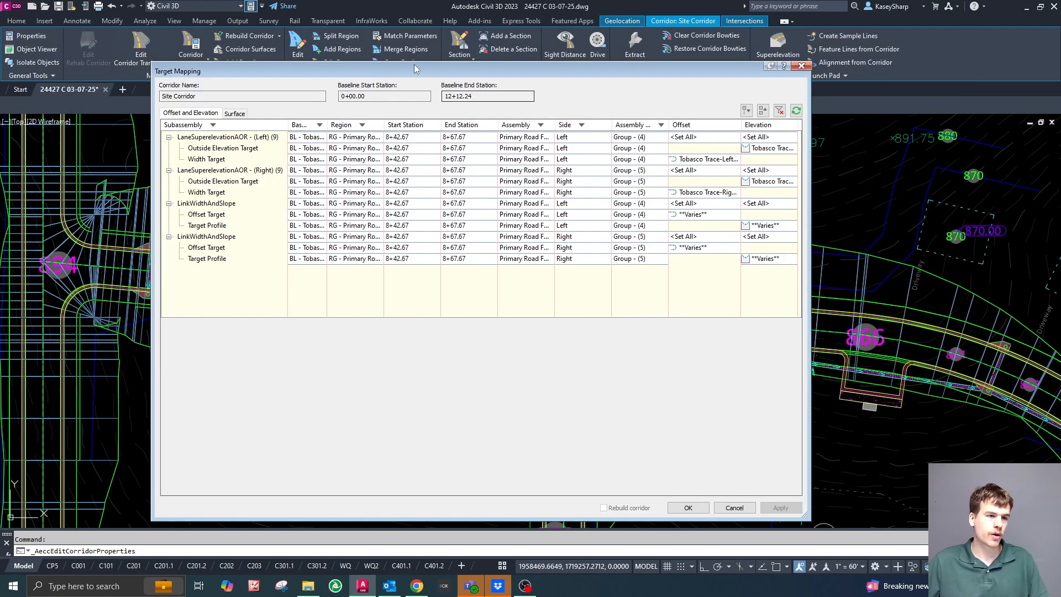
Remove alignments Tobasco Trace-Left-10.500 (5) and Tobasco Trace - Wasabi Way - SE - Quadrant (2) from the left LinkWidthAndSlope's offset target.
{"action": "left_click", "coordinate": [691, 214]}
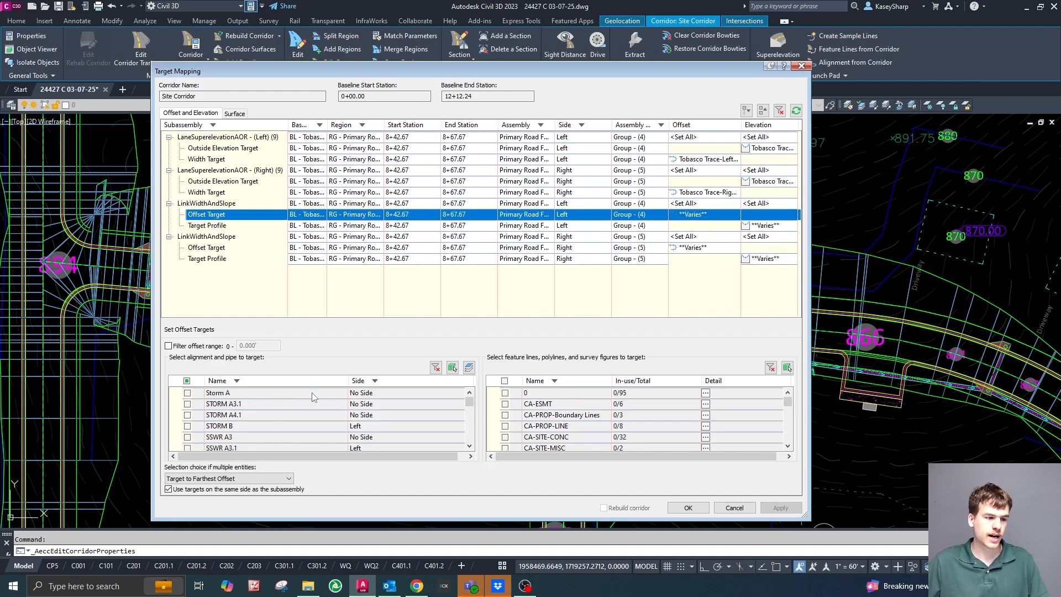
{"action": "scroll", "coordinate": [271, 414], "scroll_direction": "down", "scroll_amount": 5}
{"action": "scroll", "coordinate": [271, 416], "scroll_direction": "down", "scroll_amount": 1}
{"action": "left_click", "coordinate": [187, 392]}
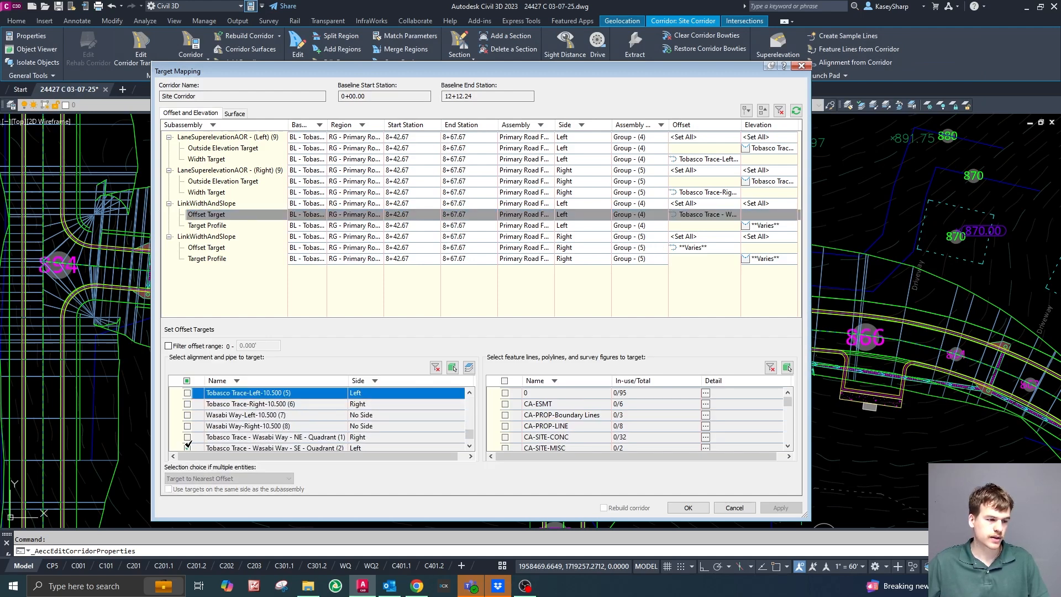
{"action": "left_click", "coordinate": [187, 448]}
Clear all profiles, including Tobasco Trace - Left - -2.00% (7), from the left LinkWidthAndSlope's target profile.
{"action": "left_click", "coordinate": [767, 226]}
{"action": "scroll", "coordinate": [264, 421], "scroll_direction": "down", "scroll_amount": 4}
{"action": "scroll", "coordinate": [264, 422], "scroll_direction": "down", "scroll_amount": 4}
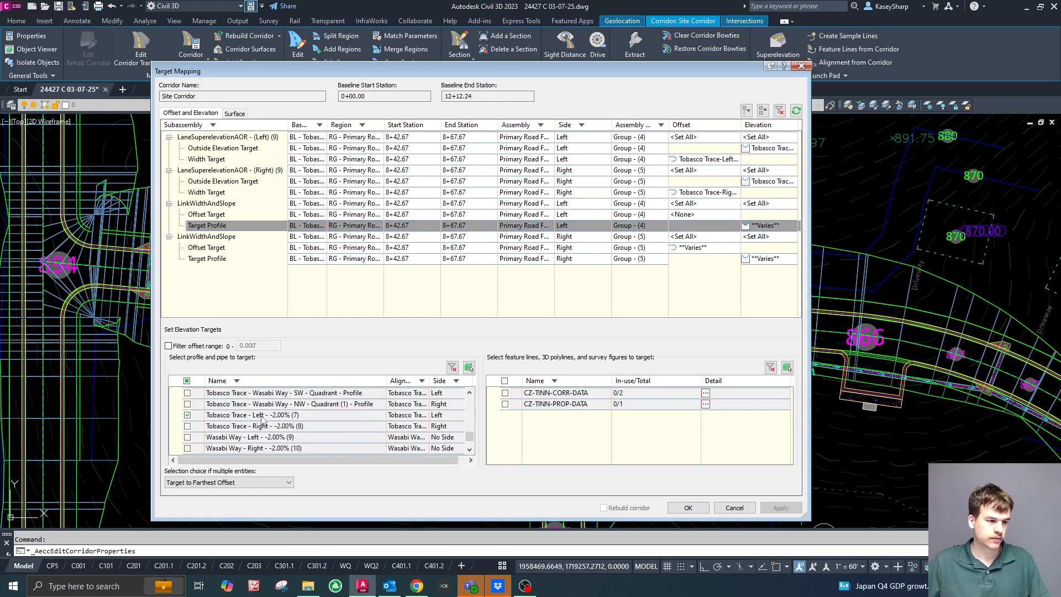
{"action": "left_click", "coordinate": [187, 437]}
{"action": "scroll", "coordinate": [188, 436], "scroll_direction": "up", "scroll_amount": 1}
{"action": "left_click", "coordinate": [187, 415]}
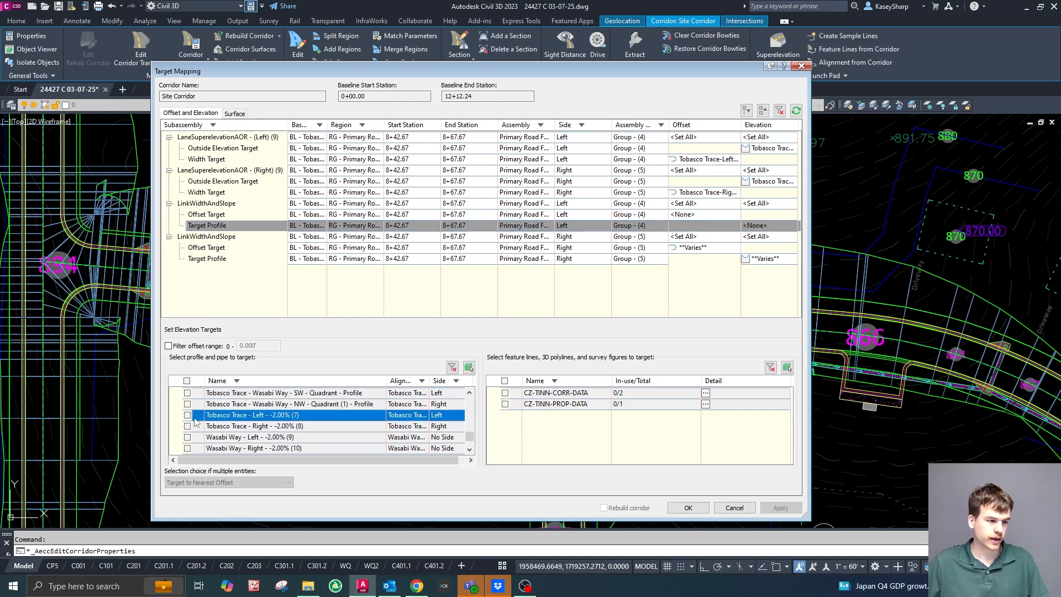
Clear all alignments, including Tobasco Trace - Wasabi Way - NE - Quadrant (1), from the right LinkWidthAndSlope's offset target.
{"action": "left_click", "coordinate": [694, 247]}
{"action": "scroll", "coordinate": [260, 416], "scroll_direction": "down", "scroll_amount": 3}
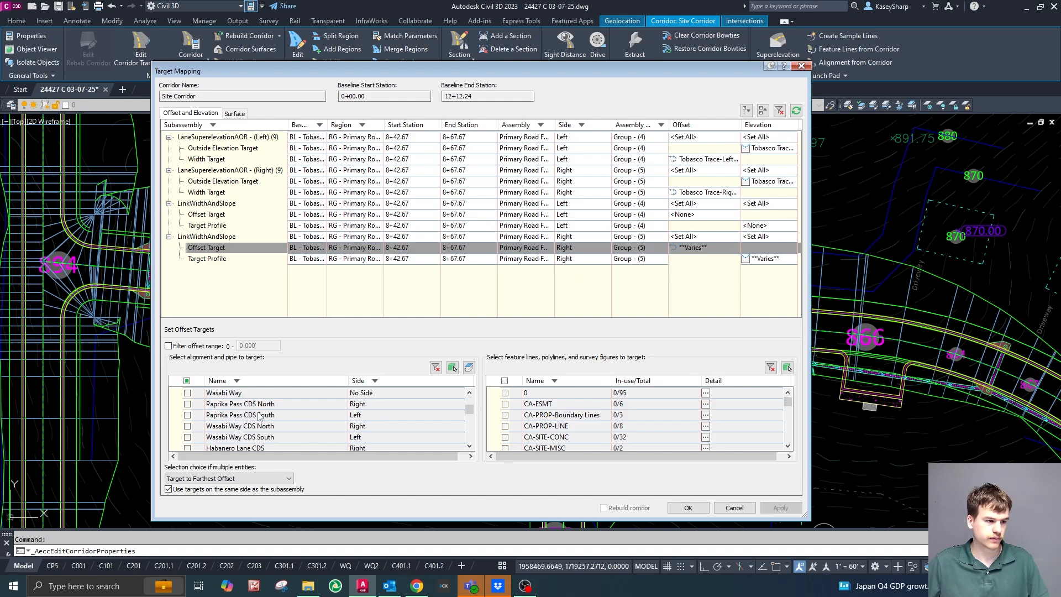
{"action": "scroll", "coordinate": [259, 416], "scroll_direction": "down", "scroll_amount": 5}
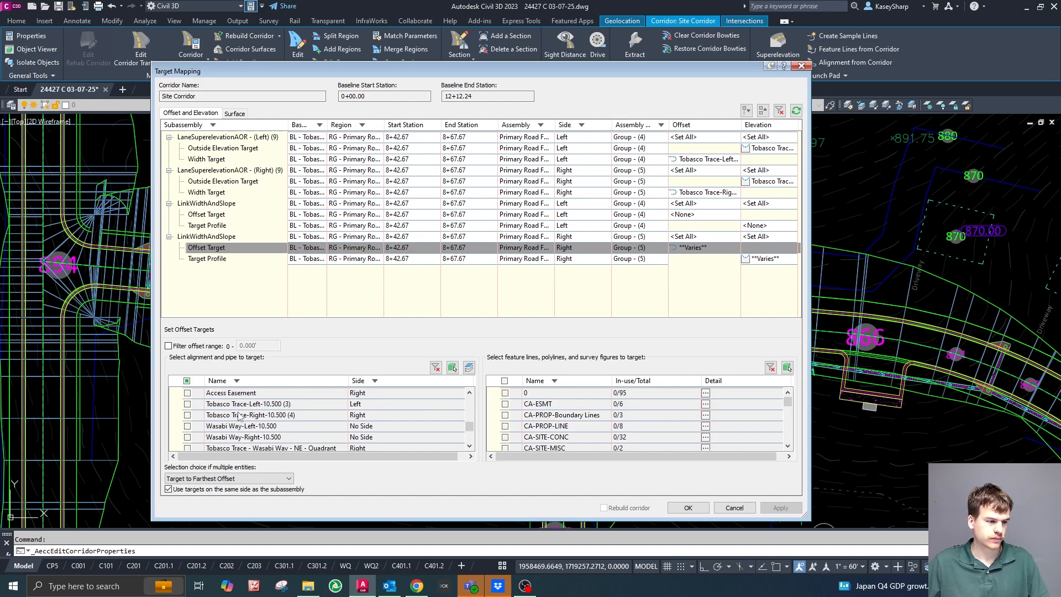
{"action": "left_click", "coordinate": [188, 437]}
{"action": "scroll", "coordinate": [191, 436], "scroll_direction": "down", "scroll_amount": 1}
{"action": "left_click", "coordinate": [188, 437]}
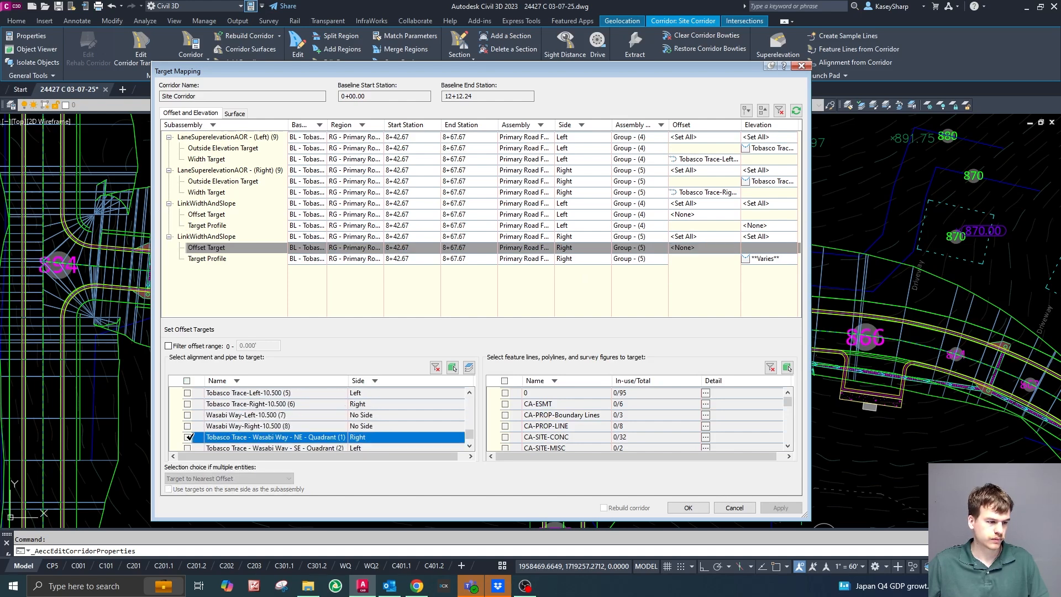
Clear all profiles, including Tobasco Trace - Wasabi Way - NE - Quadrant (1) - Profile, from the right LinkWidthAndSlope's target profile.
{"action": "left_click", "coordinate": [743, 258]}
{"action": "scroll", "coordinate": [354, 430], "scroll_direction": "down", "scroll_amount": 6}
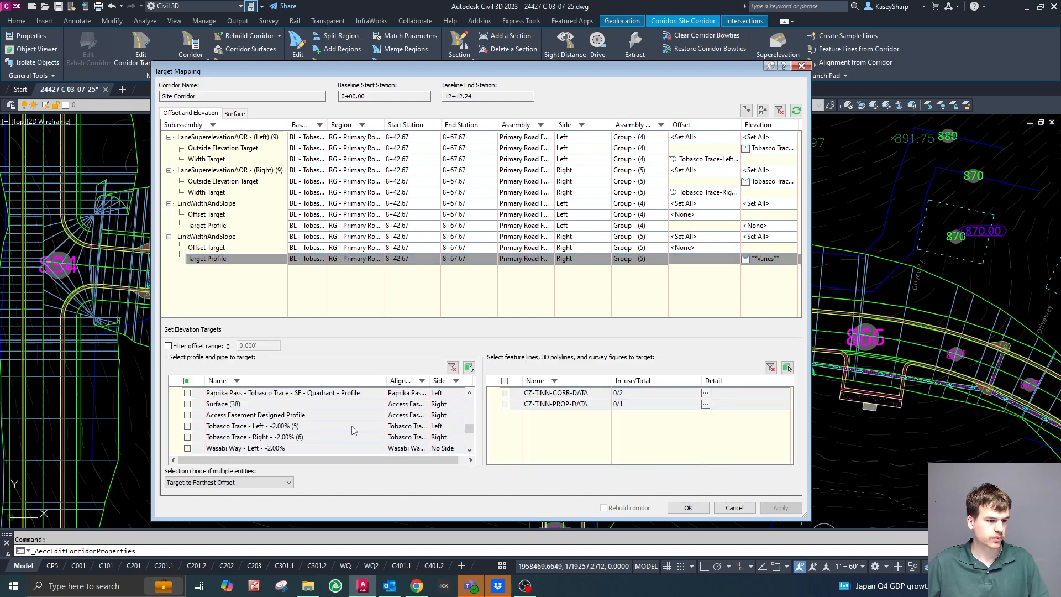
{"action": "left_click", "coordinate": [188, 426]}
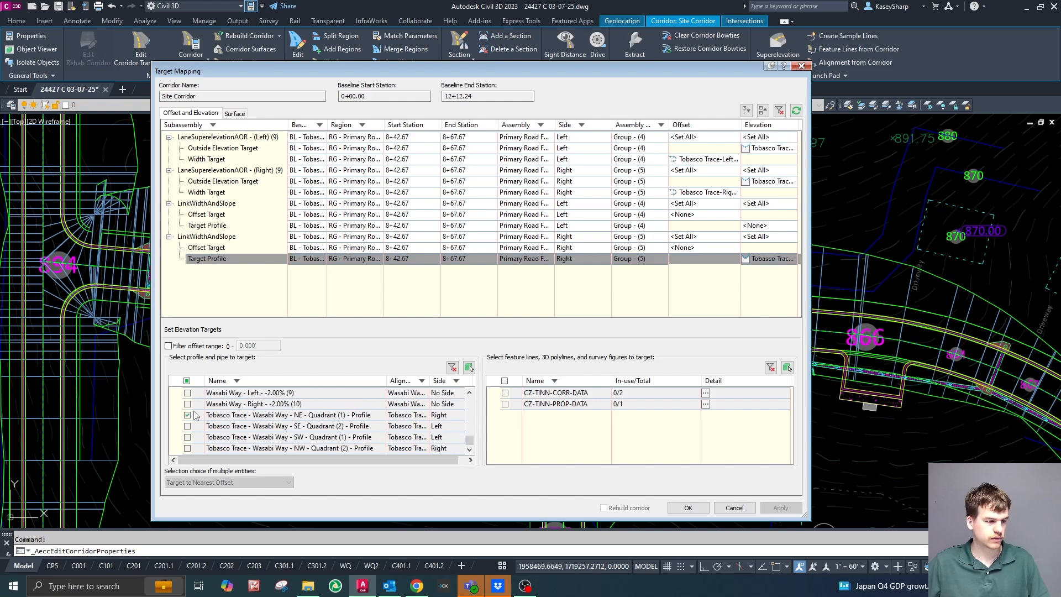
{"action": "left_click", "coordinate": [195, 415]}
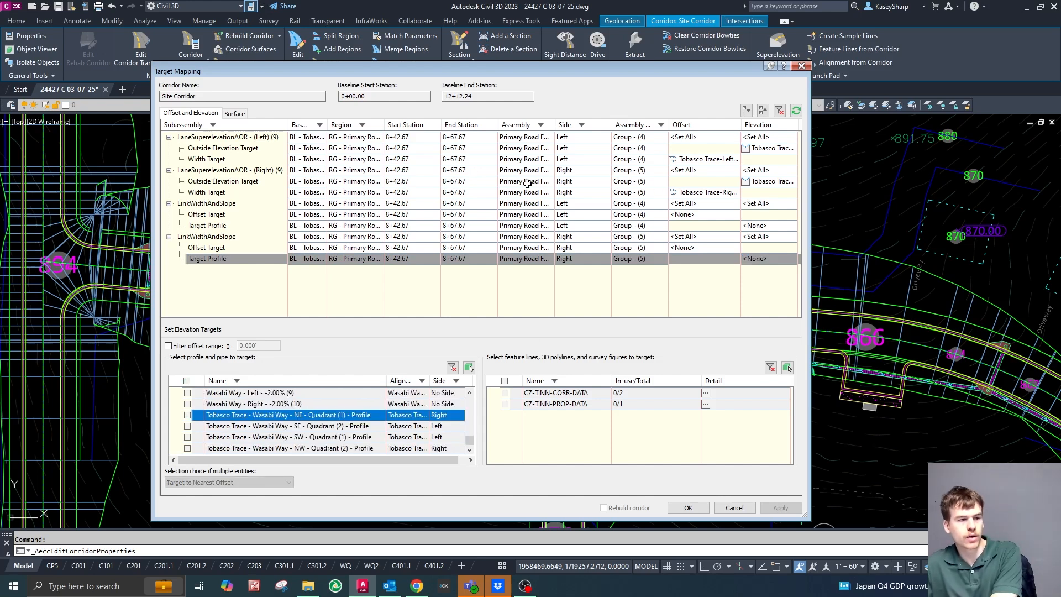
Replace profile Tobasco Trace - Left - -2.00% (3) with Tobasco Trace - Left - -2.00% in the left LaneSuperelevationAOR's outside elevation target.
{"action": "left_click", "coordinate": [779, 148]}
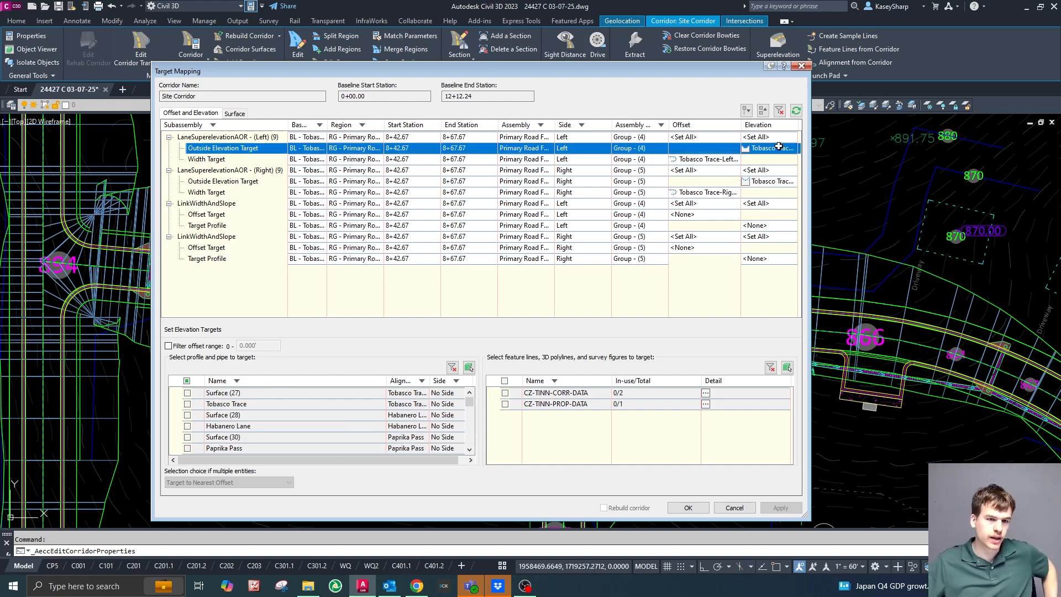
{"action": "left_click_drag", "start_coordinate": [583, 74], "coordinate": [1060, 71]}
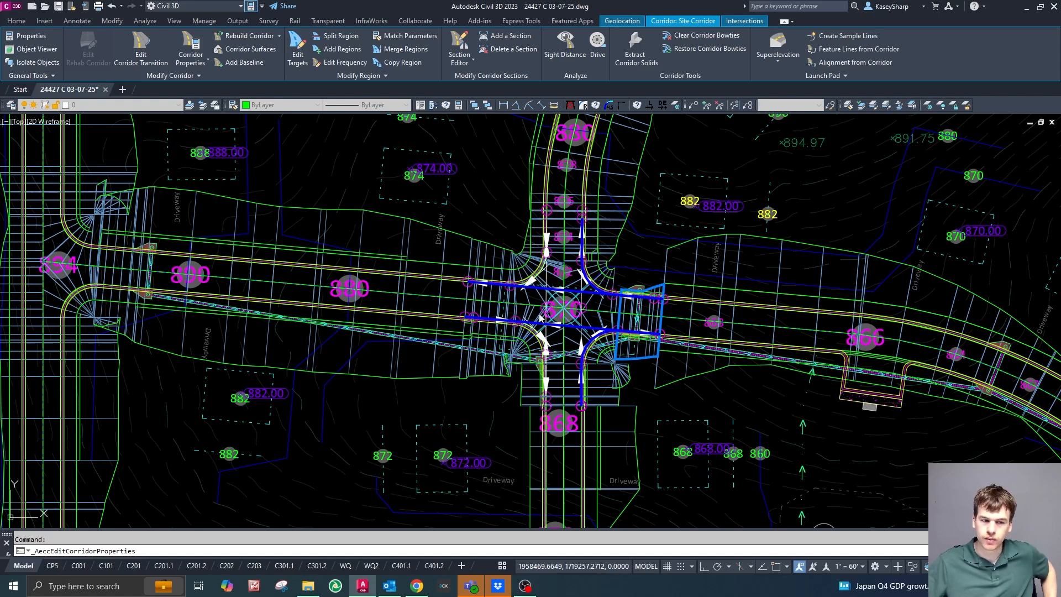
{"action": "mouse_move", "coordinate": [1060, 72]}
{"action": "left_mouse_down"}
{"action": "mouse_move", "coordinate": [531, 106]}
{"action": "mouse_move", "coordinate": [660, 95]}
{"action": "left_mouse_up"}
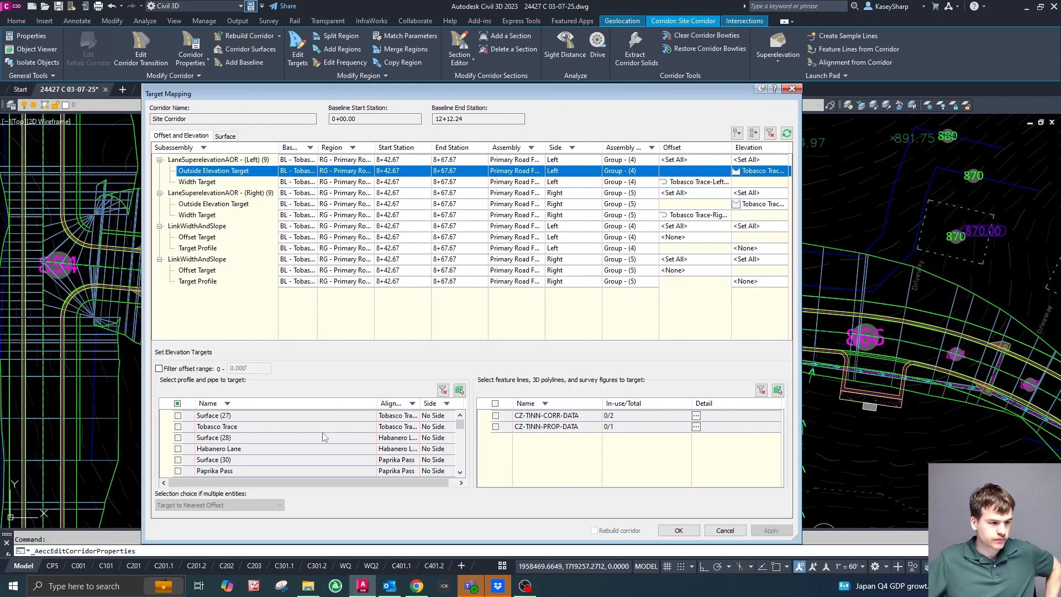
{"action": "scroll", "coordinate": [318, 453], "scroll_direction": "down", "scroll_amount": 5}
{"action": "scroll", "coordinate": [318, 453], "scroll_direction": "down", "scroll_amount": 1}
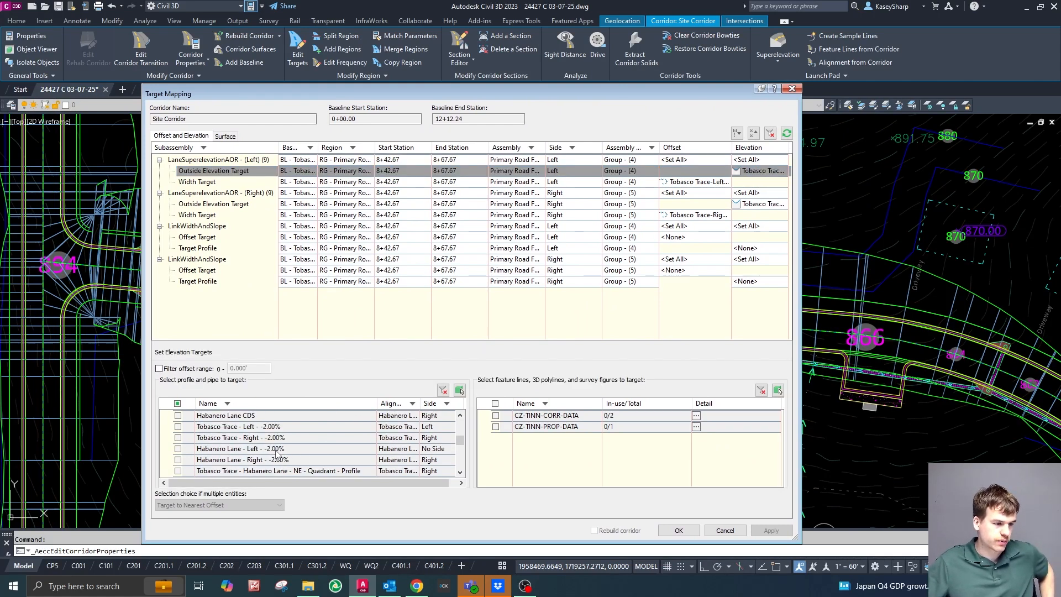
{"action": "left_click", "coordinate": [178, 426]}
{"action": "scroll", "coordinate": [262, 456], "scroll_direction": "up", "scroll_amount": 5}
{"action": "scroll", "coordinate": [205, 438], "scroll_direction": "down", "scroll_amount": 5}
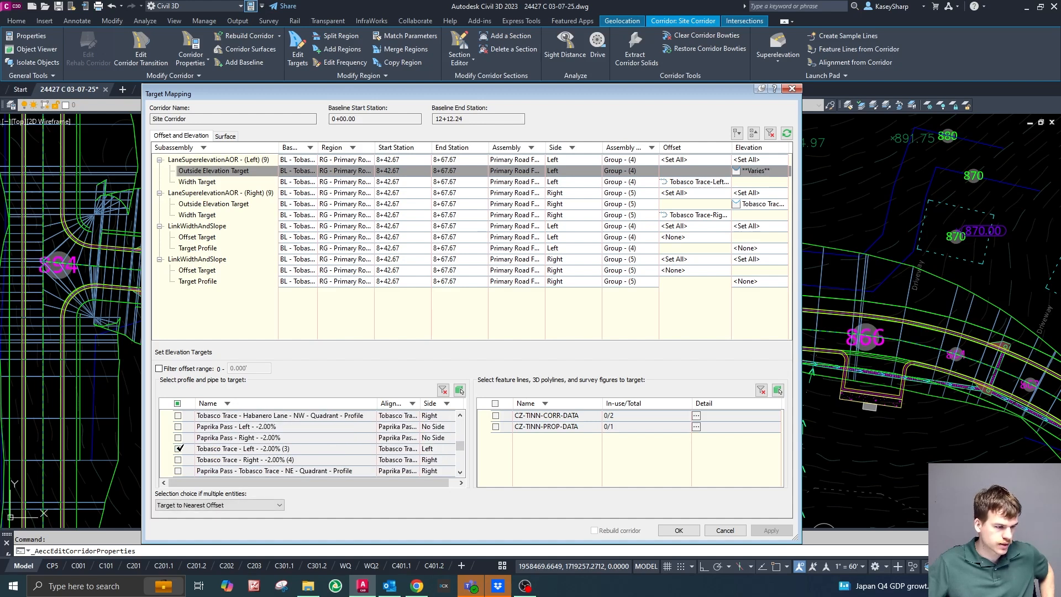
{"action": "left_click", "coordinate": [277, 450]}
{"action": "scroll", "coordinate": [262, 451], "scroll_direction": "up", "scroll_amount": 3}
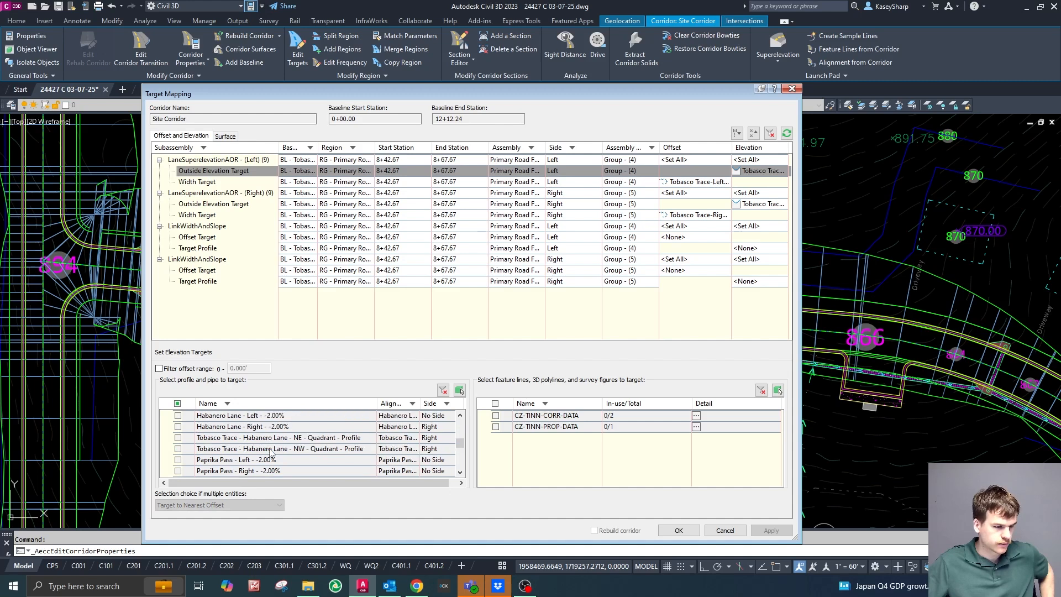
Add profile Tobasco Trace - Wasabi Way - SE - Quadrant (1) - Profile to the left LaneSuperelevationAOR's outside elevation target.
{"action": "scroll", "coordinate": [282, 453], "scroll_direction": "down", "scroll_amount": 1}
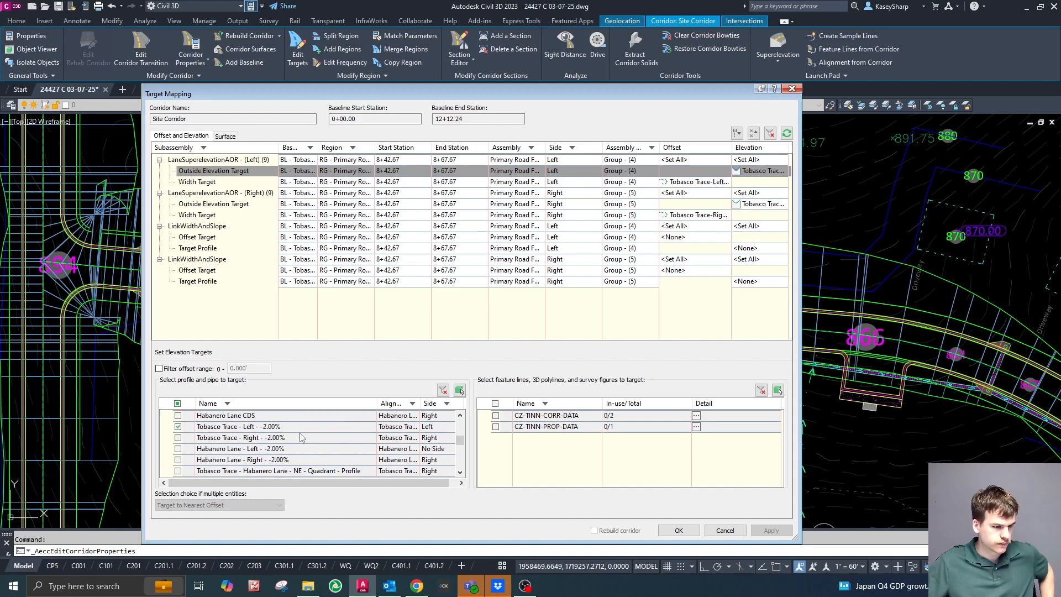
{"action": "scroll", "coordinate": [299, 438], "scroll_direction": "down", "scroll_amount": 2}
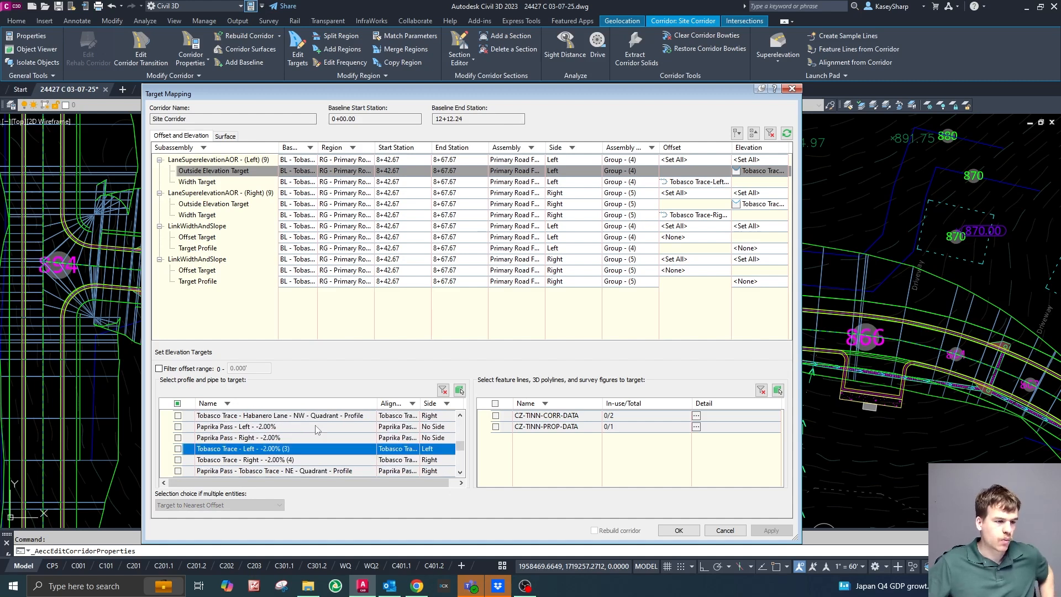
{"action": "scroll", "coordinate": [318, 430], "scroll_direction": "down", "scroll_amount": 1}
{"action": "scroll", "coordinate": [317, 431], "scroll_direction": "down", "scroll_amount": 2}
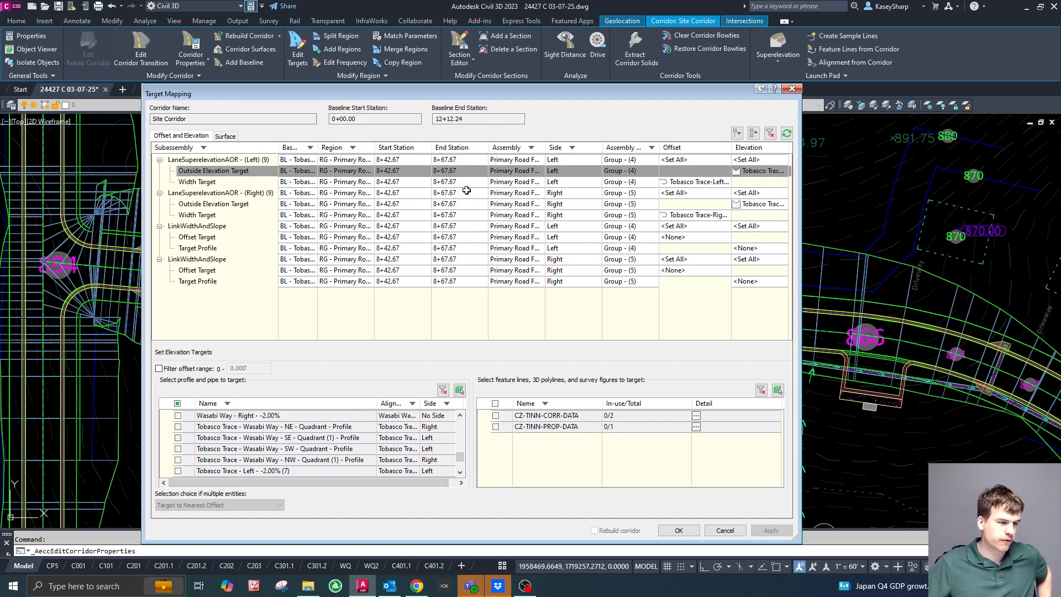
{"action": "left_click_drag", "start_coordinate": [484, 92], "coordinate": [1060, 127]}
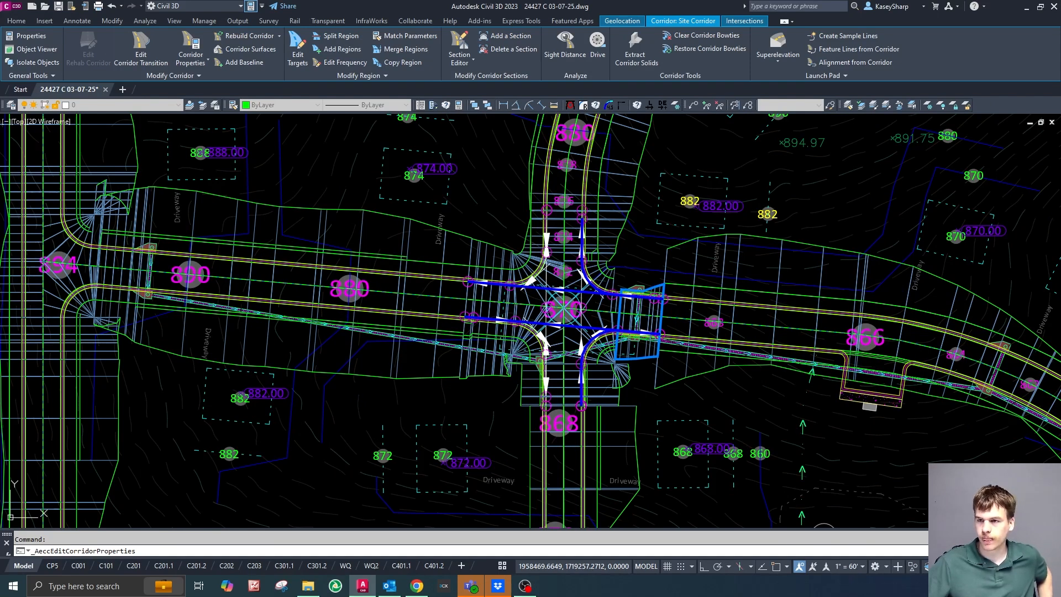
{"action": "key", "text": "Return"}
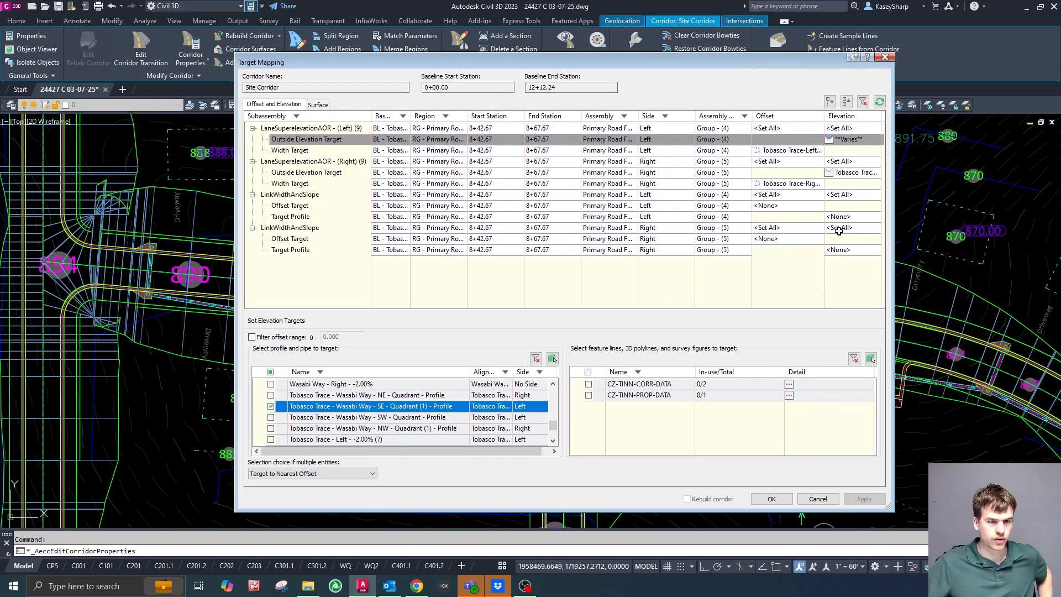
Add alignment Tobasco Trace - Wasabi Way - SE - Quadrant (1) to the left LaneSuperelevationAOR's width target.
{"action": "left_click", "coordinate": [810, 151]}
{"action": "scroll", "coordinate": [414, 406], "scroll_direction": "down", "scroll_amount": 3}
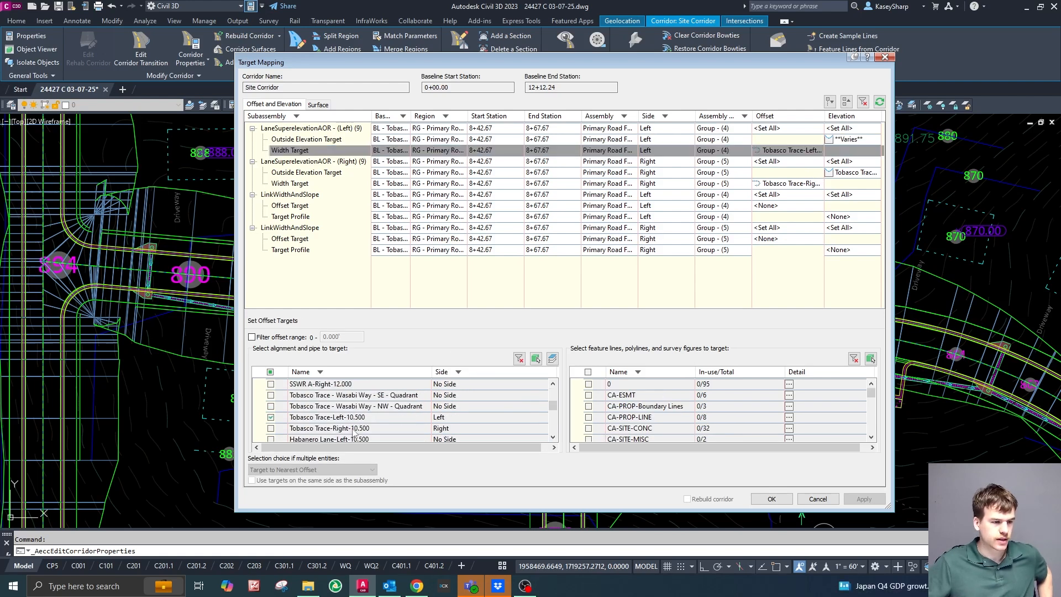
{"action": "scroll", "coordinate": [344, 421], "scroll_direction": "down", "scroll_amount": 6}
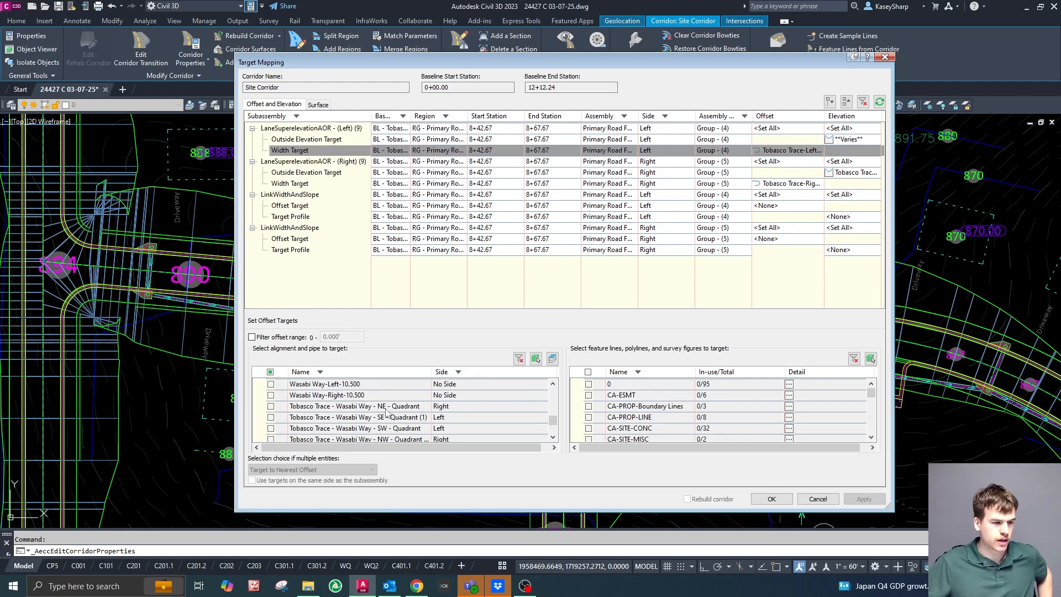
{"action": "scroll", "coordinate": [376, 429], "scroll_direction": "down", "scroll_amount": 1}
{"action": "scroll", "coordinate": [405, 412], "scroll_direction": "up", "scroll_amount": 1}
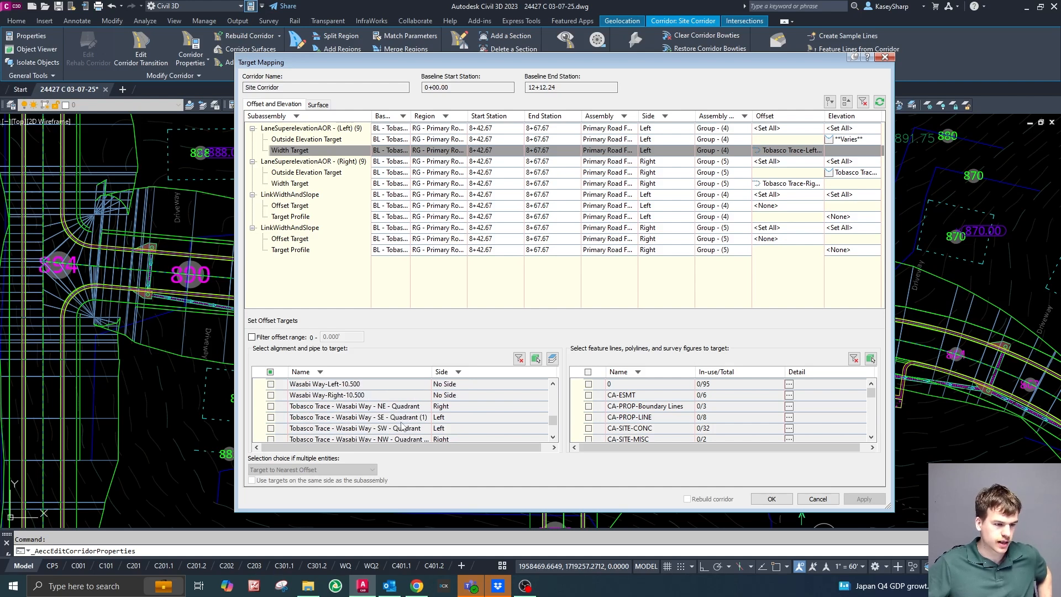
{"action": "left_click", "coordinate": [271, 417]}
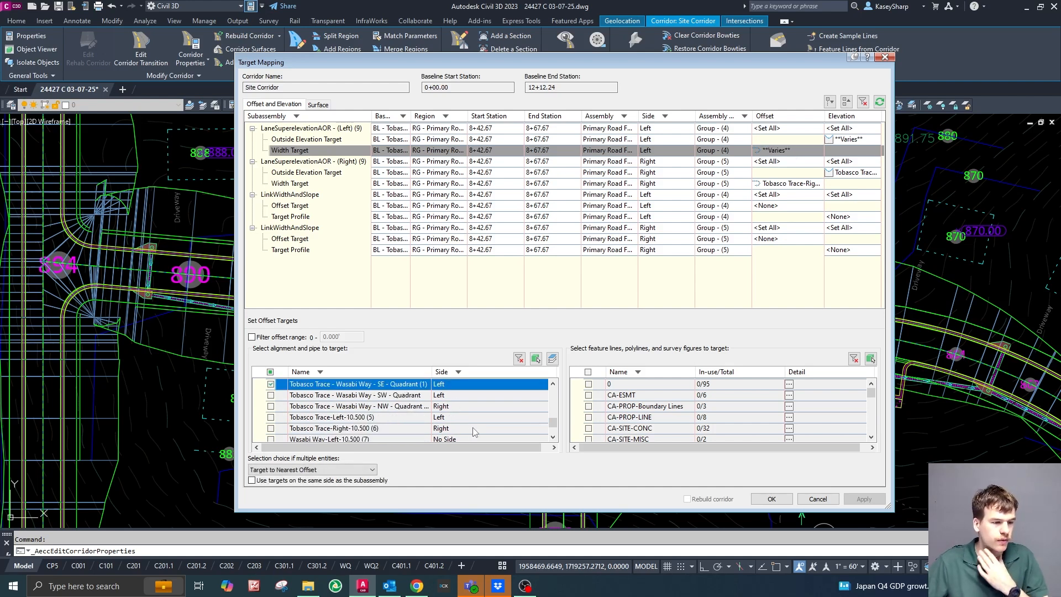
{"action": "scroll", "coordinate": [474, 431], "scroll_direction": "down", "scroll_amount": 2}
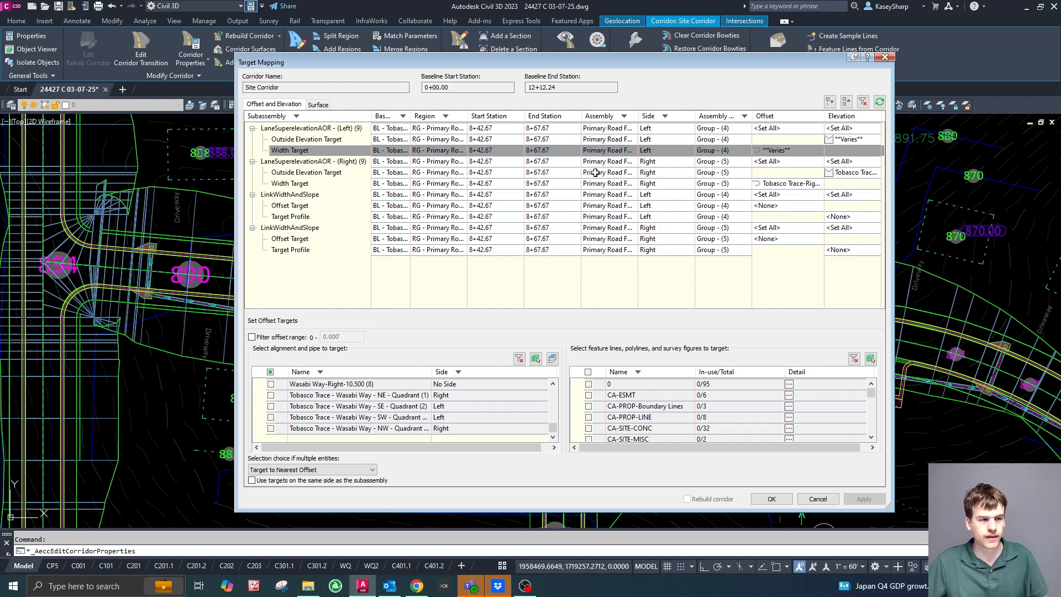
Replace profile Tobasco Trace - Right - -2.00% (4) with Tobasco Trace - Right - -2.00% in the right LaneSuperelevationAOR's outside elevation target.
{"action": "left_click", "coordinate": [847, 173]}
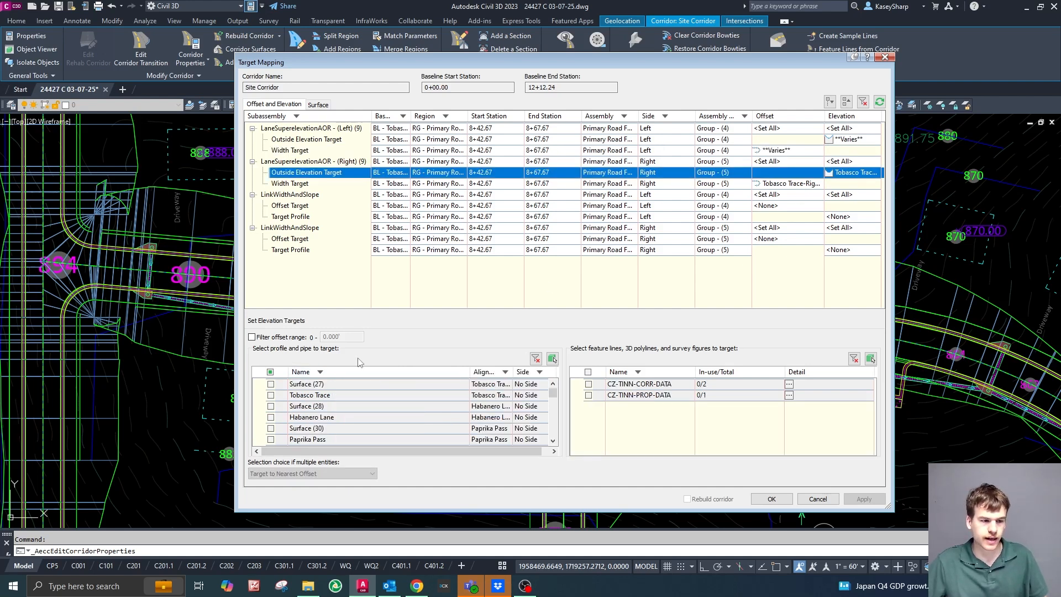
{"action": "scroll", "coordinate": [358, 417], "scroll_direction": "down", "scroll_amount": 3}
{"action": "scroll", "coordinate": [358, 417], "scroll_direction": "down", "scroll_amount": 1}
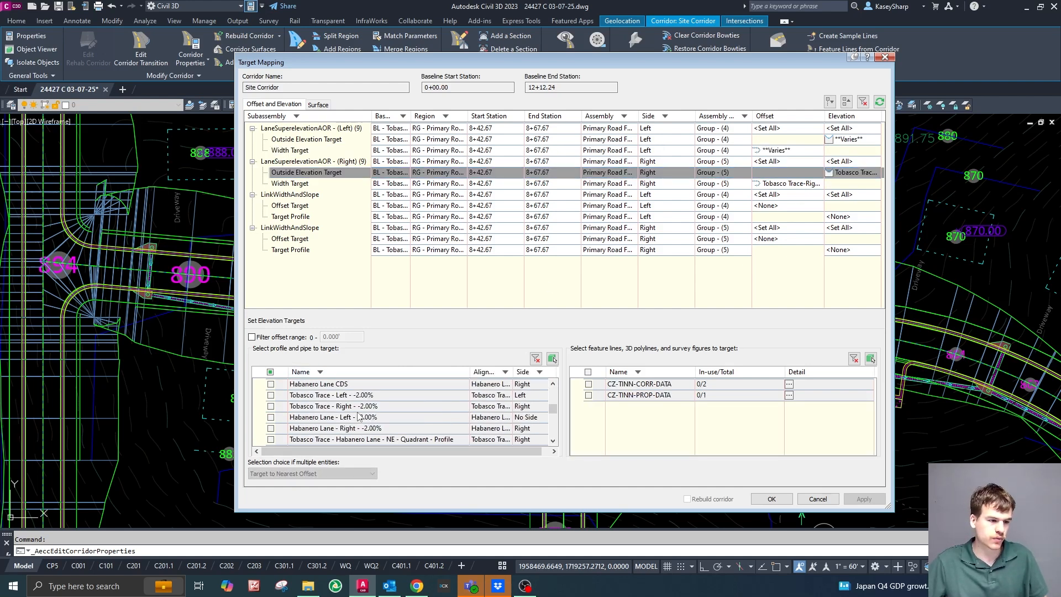
{"action": "left_click", "coordinate": [271, 407]}
{"action": "scroll", "coordinate": [369, 422], "scroll_direction": "up", "scroll_amount": 3}
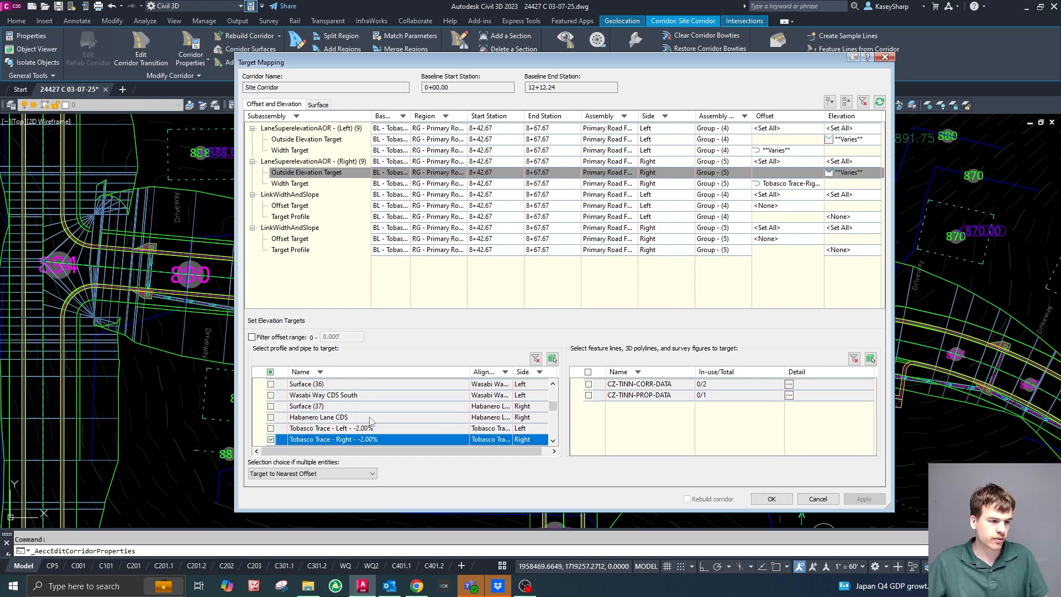
{"action": "scroll", "coordinate": [369, 421], "scroll_direction": "down", "scroll_amount": 3}
{"action": "scroll", "coordinate": [369, 421], "scroll_direction": "down", "scroll_amount": 2}
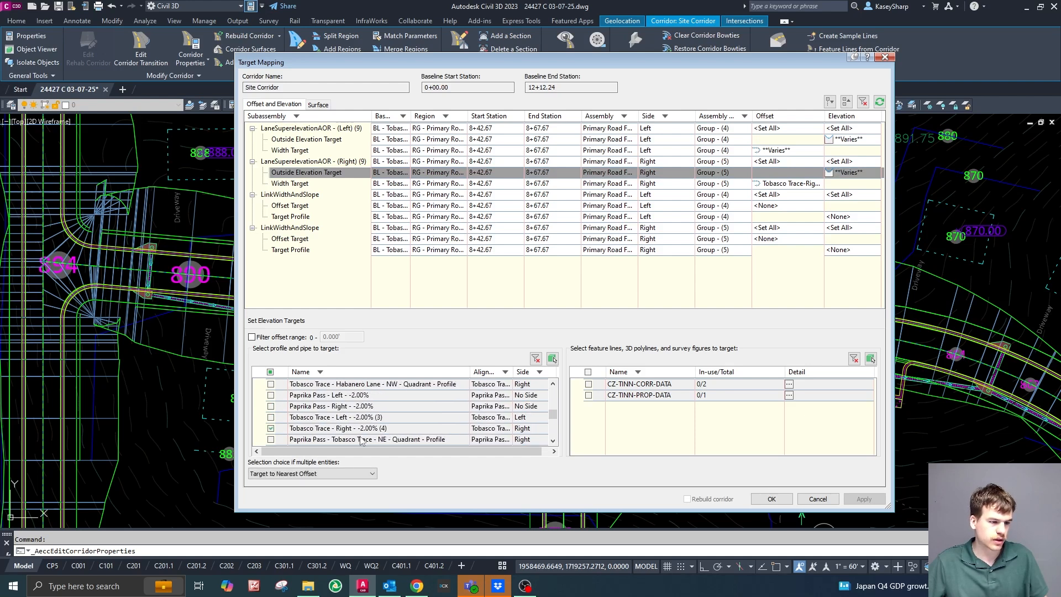
{"action": "left_click", "coordinate": [387, 428]}
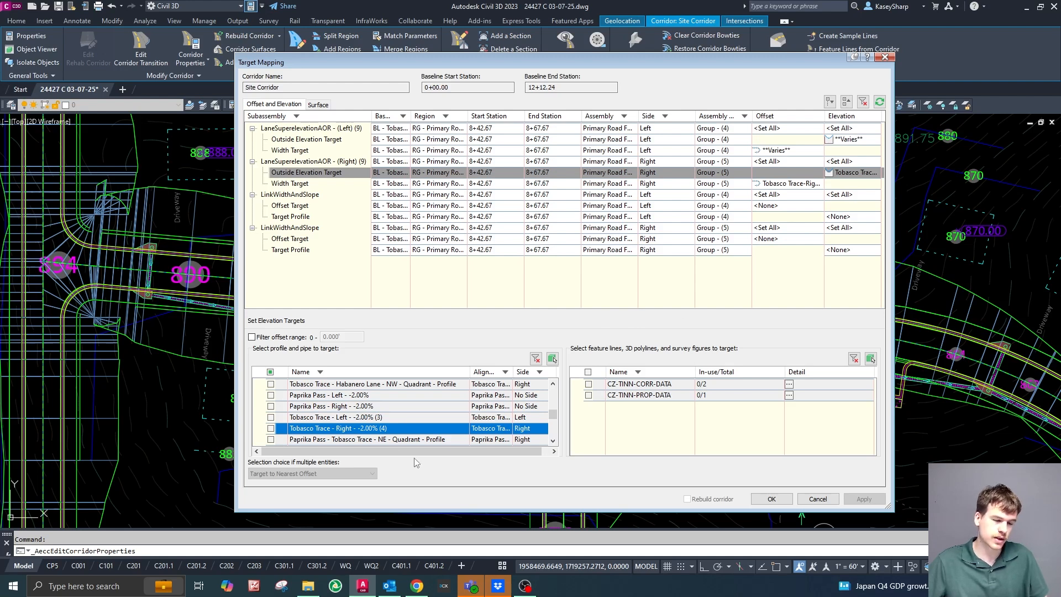
Add profile Tobasco Trace - Wasabi Way - NE - Quadrant - Profile to the right LaneSuperelevationAOR's outside elevation target.
{"action": "scroll", "coordinate": [398, 425], "scroll_direction": "down", "scroll_amount": 5}
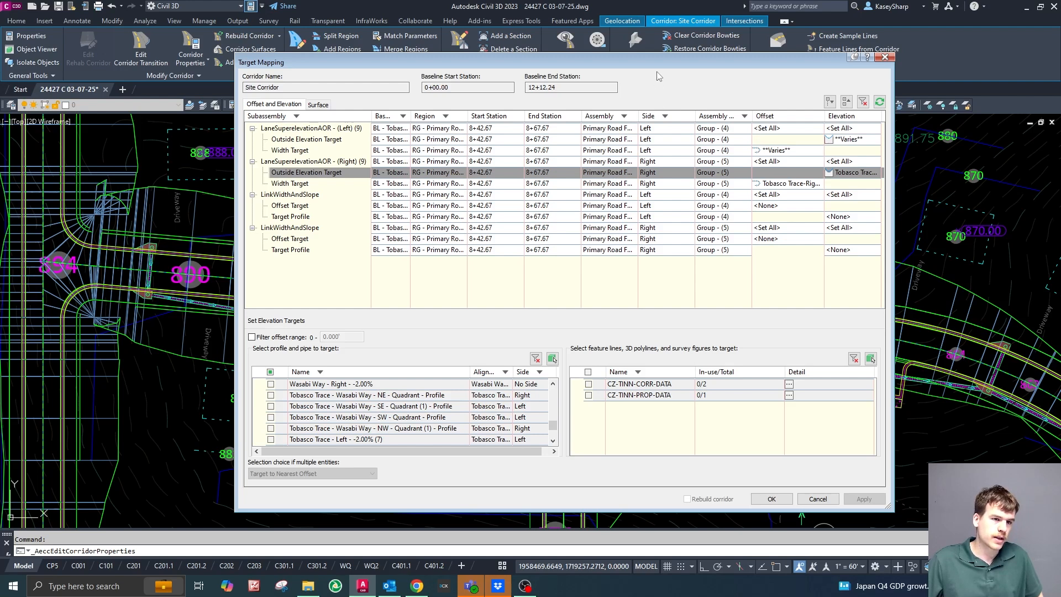
{"action": "left_click_drag", "start_coordinate": [657, 64], "coordinate": [1060, 104]}
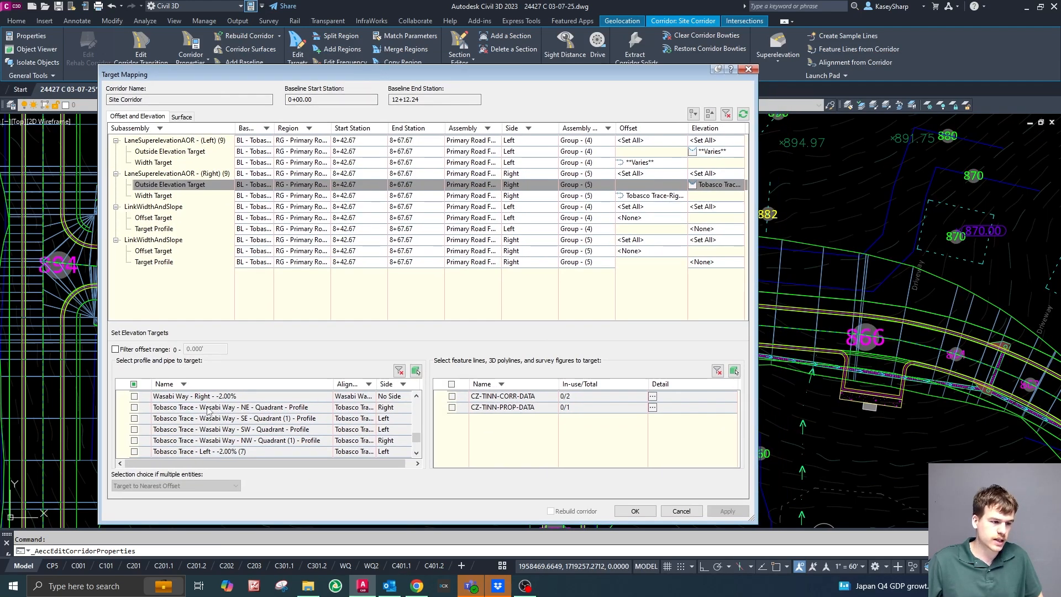
{"action": "left_click", "coordinate": [134, 407]}
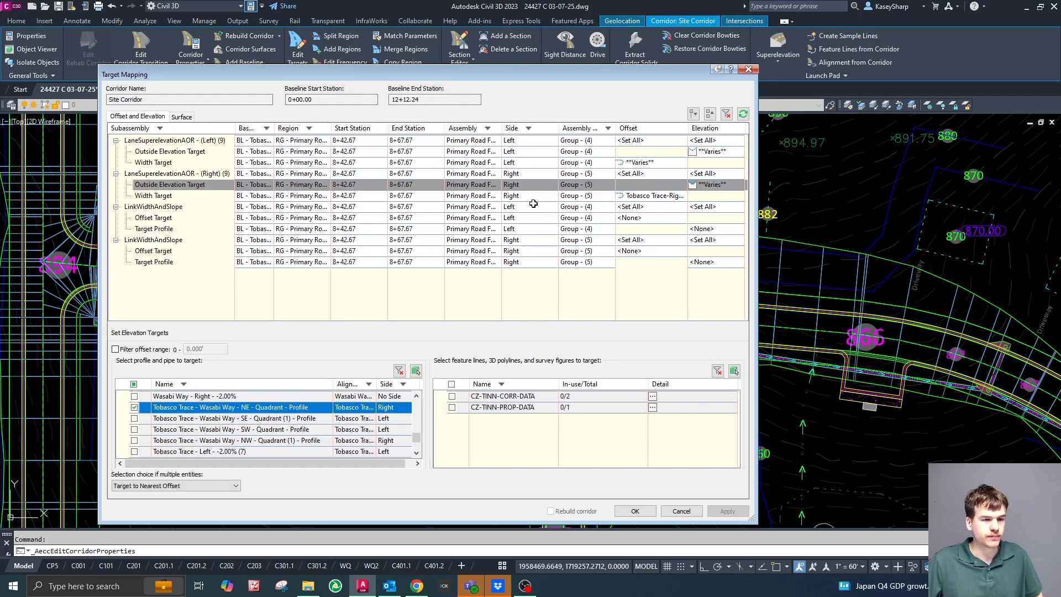
Add alignment Tobasco Trace - Wasabi Way - NE - Quadrant to the right LaneSuperelevationAOR's width target and accept the target mapping.
{"action": "left_click", "coordinate": [638, 197]}
{"action": "scroll", "coordinate": [246, 410], "scroll_direction": "down", "scroll_amount": 6}
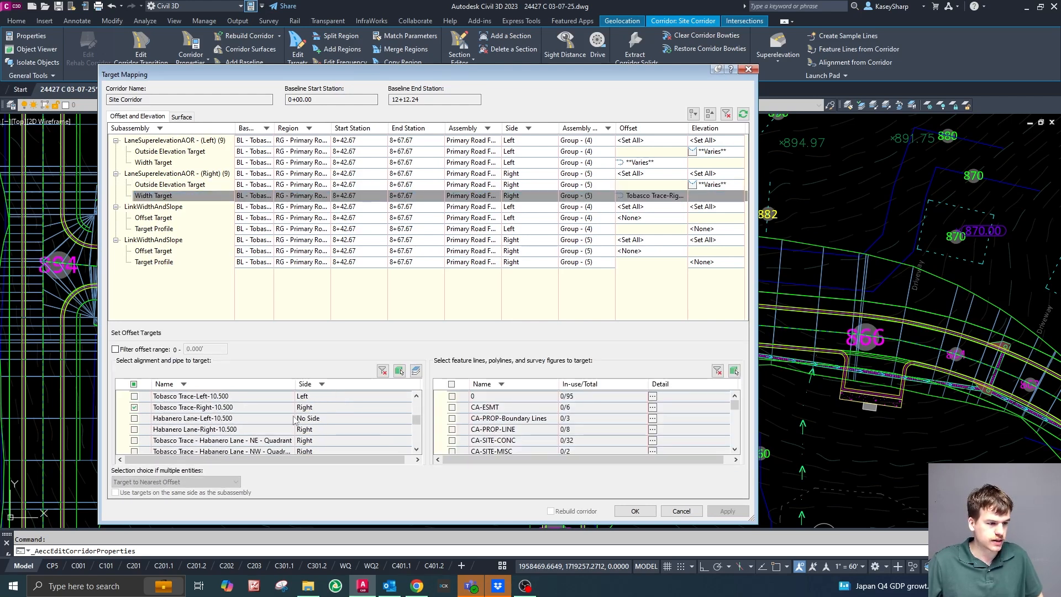
{"action": "scroll", "coordinate": [289, 420], "scroll_direction": "down", "scroll_amount": 4}
{"action": "scroll", "coordinate": [299, 416], "scroll_direction": "down", "scroll_amount": 1}
{"action": "scroll", "coordinate": [265, 411], "scroll_direction": "up", "scroll_amount": 1}
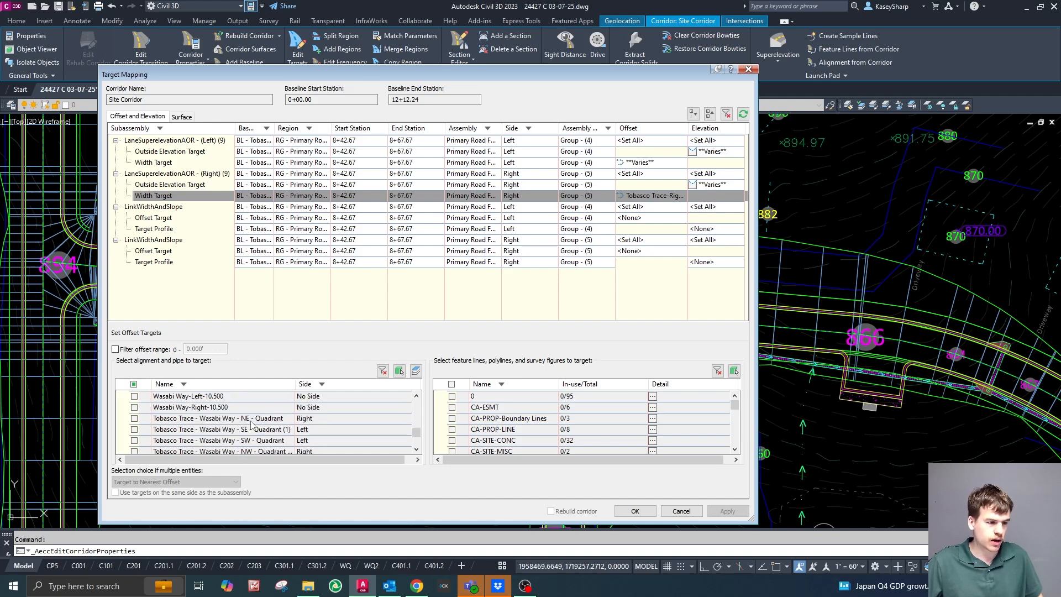
{"action": "left_click", "coordinate": [135, 419]}
{"action": "left_click", "coordinate": [635, 511]}
Rebuild the Site Corridor with the changed region targets and close its properties.
{"action": "mouse_move", "coordinate": [778, 67]}
{"action": "left_mouse_down"}
{"action": "mouse_move", "coordinate": [974, 100]}
{"action": "mouse_move", "coordinate": [1060, 60]}
{"action": "mouse_move", "coordinate": [917, 73]}
{"action": "left_mouse_up"}
{"action": "left_click", "coordinate": [811, 461]}
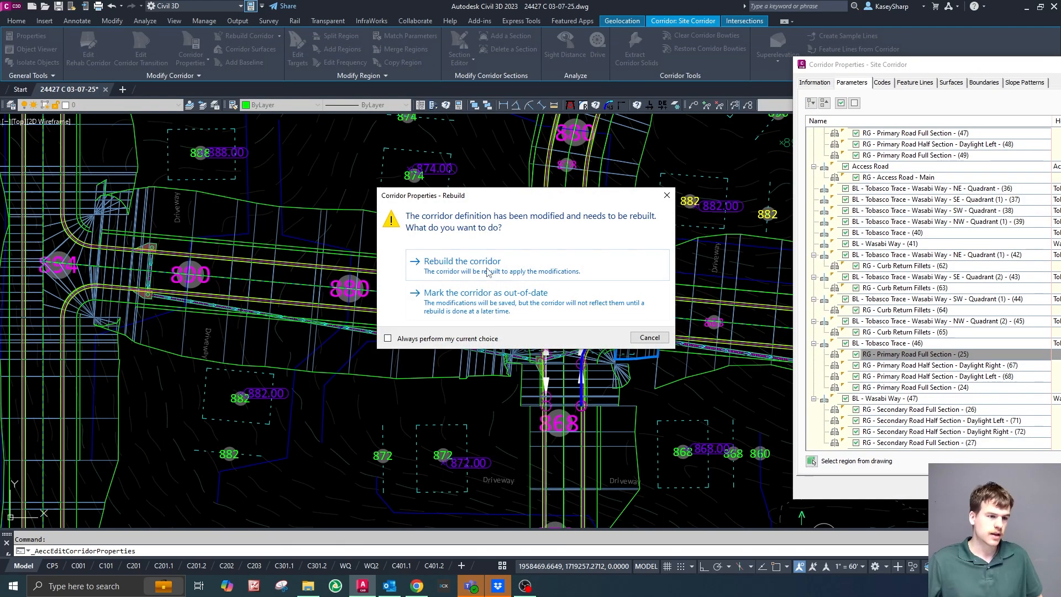
{"action": "left_click", "coordinate": [480, 276]}
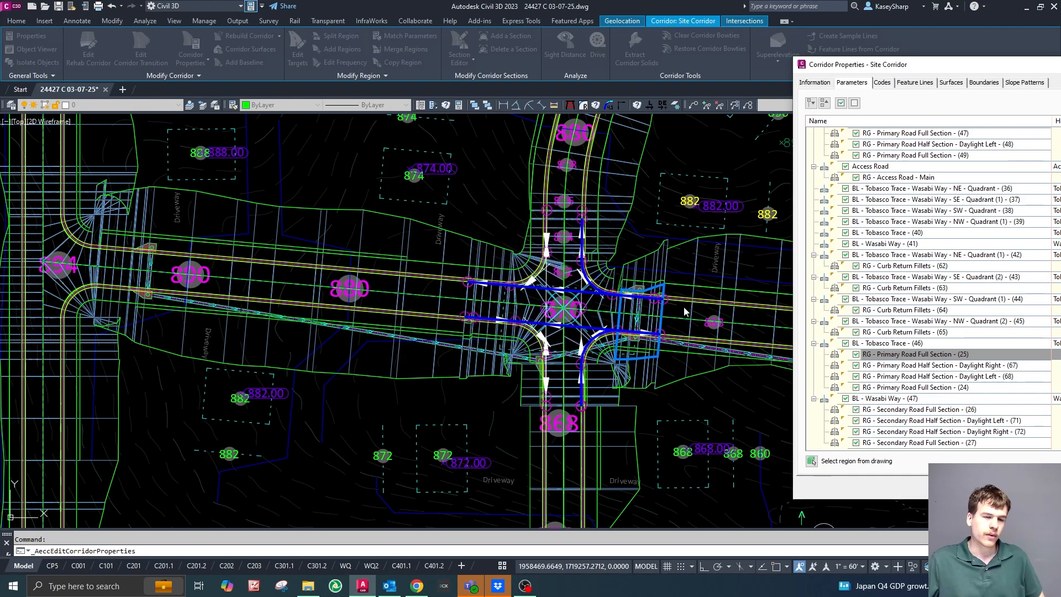
{"action": "key", "text": "Escape"}
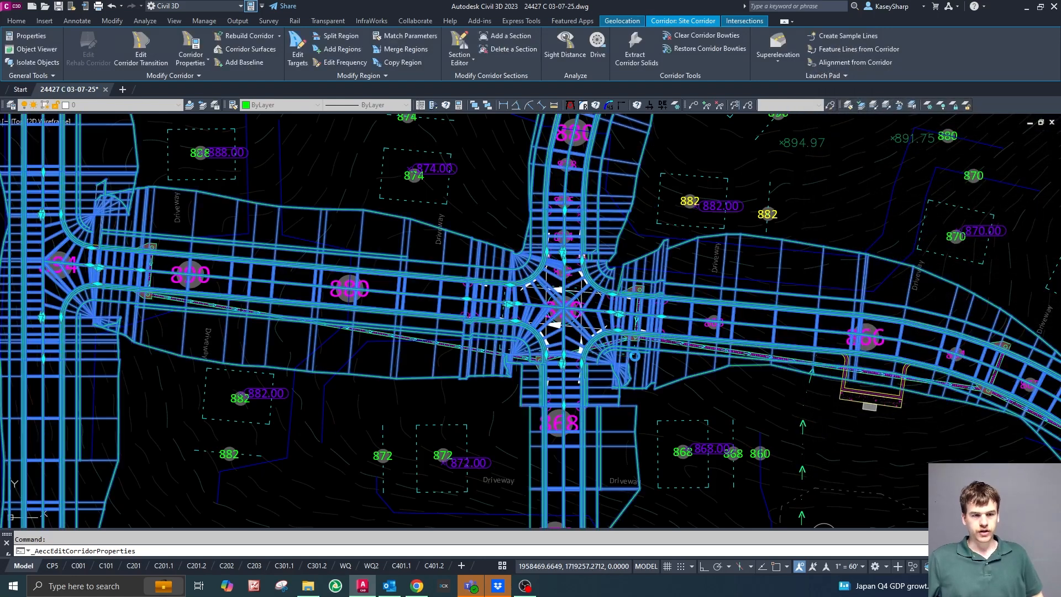
Examine the rebuilt Site Corridor around the Tobasco Trace and Wasabi Way intersection.
{"action": "scroll", "coordinate": [748, 270], "scroll_direction": "up", "scroll_amount": 4}
{"action": "scroll", "coordinate": [571, 199], "scroll_direction": "down", "scroll_amount": 2}
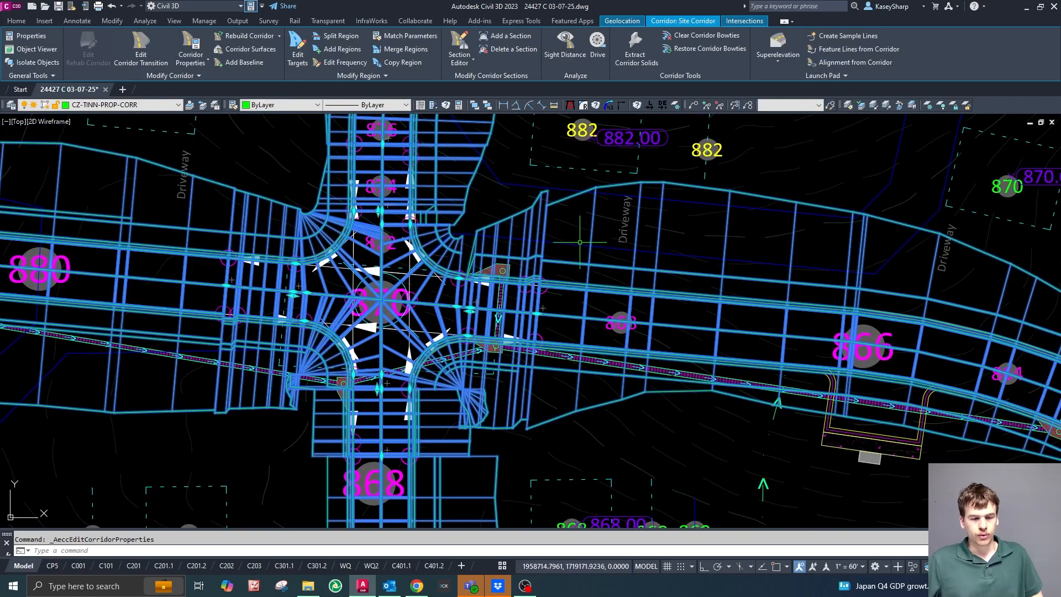
{"action": "scroll", "coordinate": [625, 238], "scroll_direction": "down", "scroll_amount": 2}
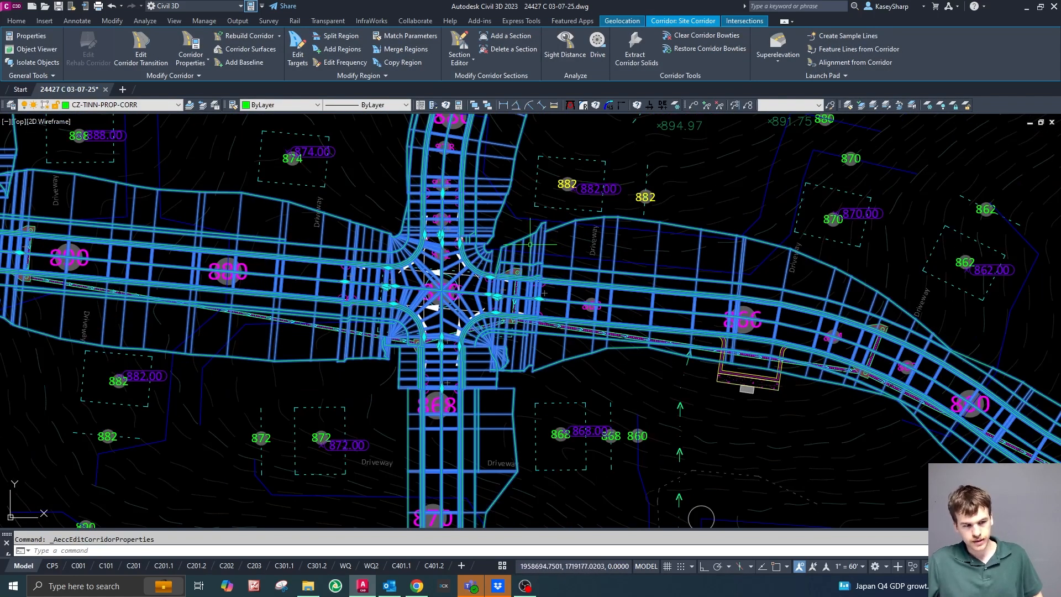
{"action": "key", "text": "Escape"}
{"action": "scroll", "coordinate": [448, 282], "scroll_direction": "up", "scroll_amount": 2}
{"action": "scroll", "coordinate": [589, 366], "scroll_direction": "up", "scroll_amount": 2}
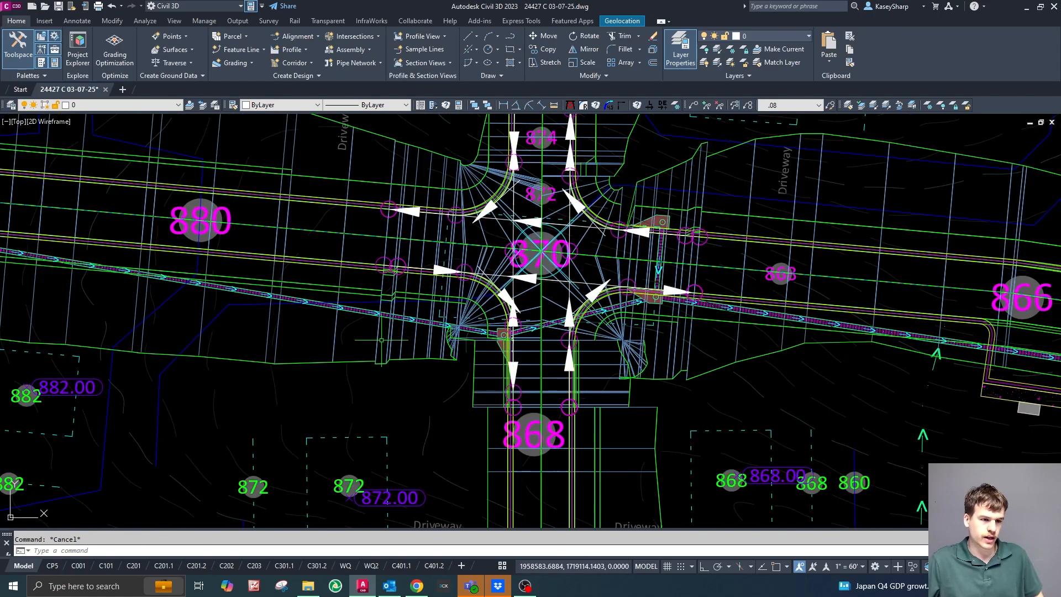
{"action": "scroll", "coordinate": [705, 369], "scroll_direction": "down", "scroll_amount": 2}
Open the target mapping of region RG - Secondary Road Full Section - (26) in the Site Corridor's properties.
{"action": "left_click", "coordinate": [677, 411]}
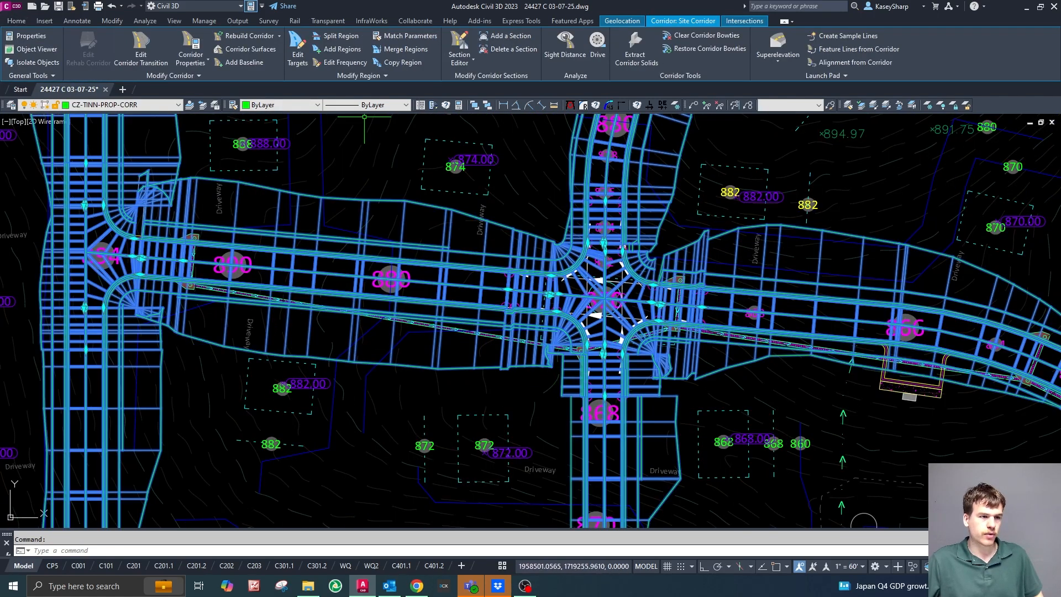
{"action": "left_click", "coordinate": [195, 44]}
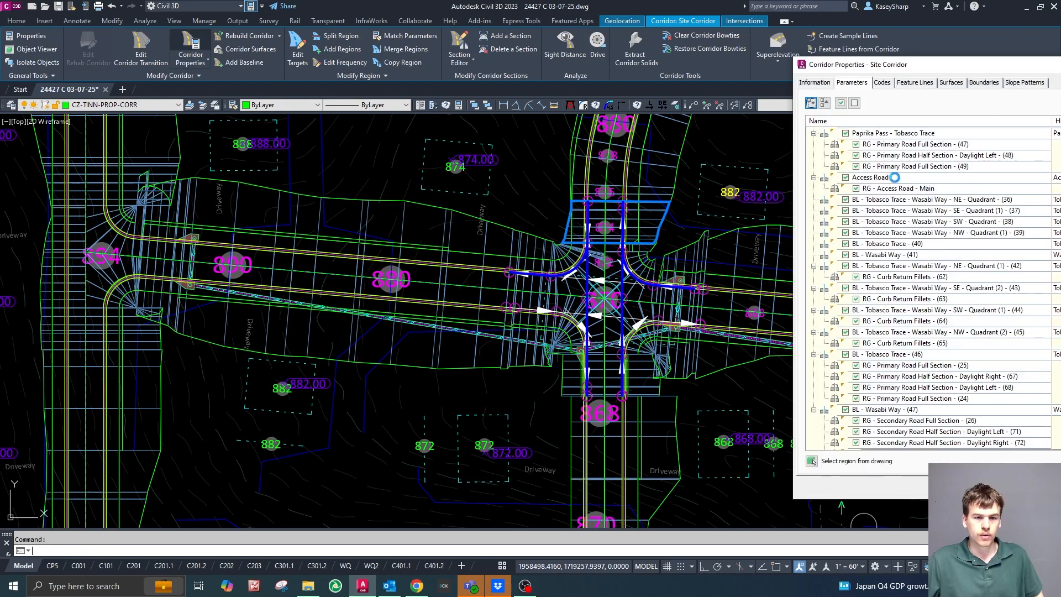
{"action": "left_click", "coordinate": [968, 410]}
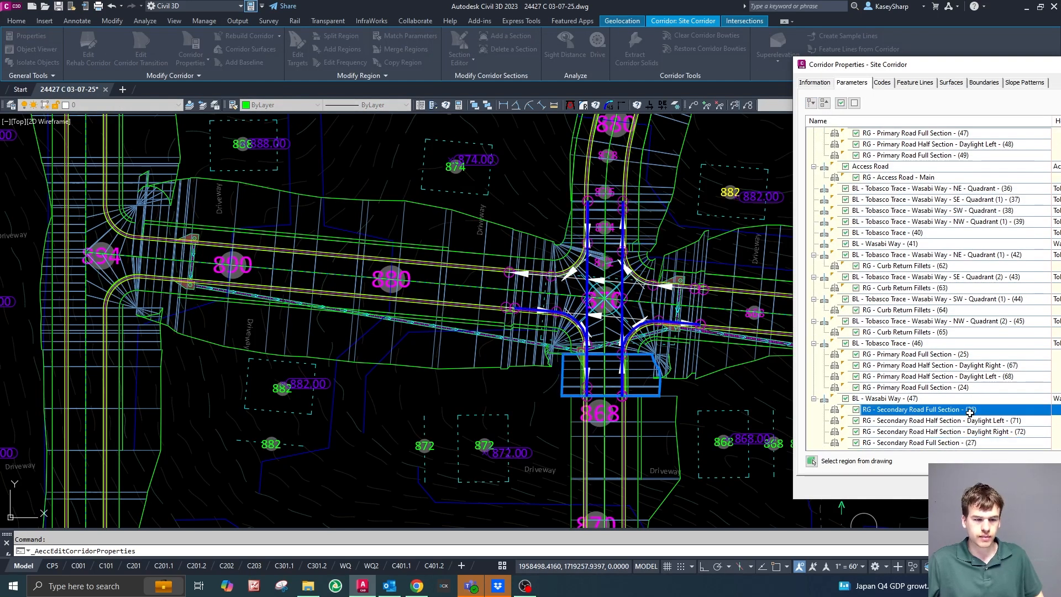
{"action": "left_click_drag", "start_coordinate": [1060, 68], "coordinate": [617, 51]}
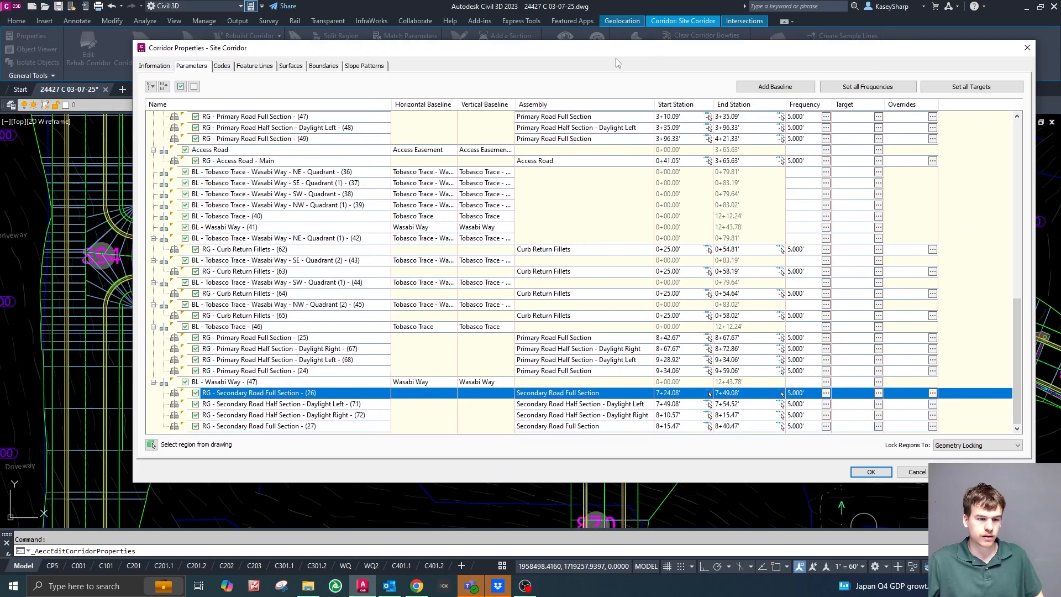
{"action": "left_click", "coordinate": [879, 392]}
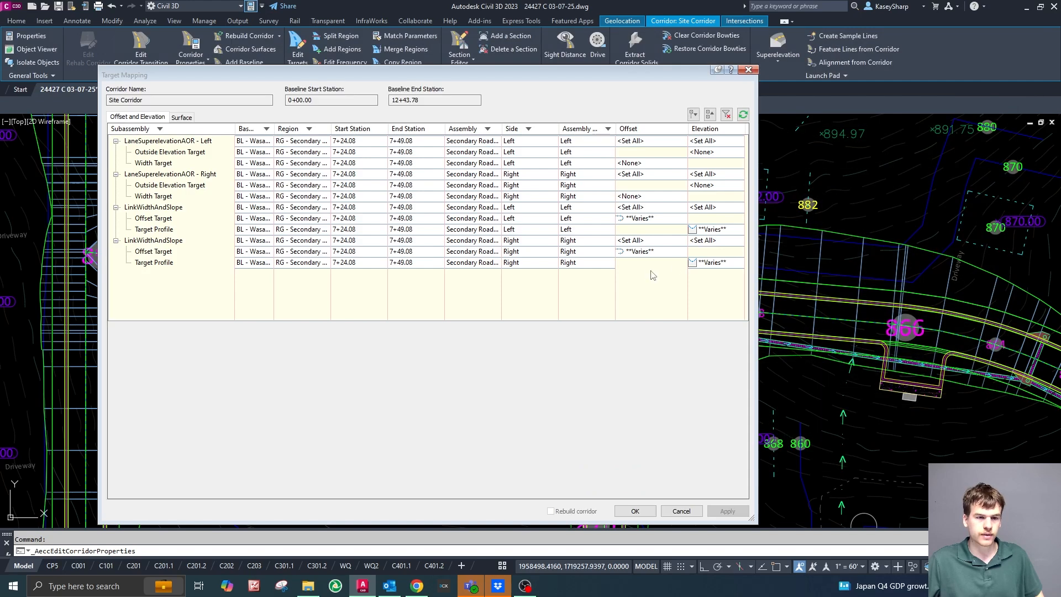
Remove alignments Wasabi Way-Right-10.500 (8) and Tobasco Trace - Wasabi Way - SE - Quadrant (2) from the right LinkWidthAndSlope's offset target.
{"action": "left_click", "coordinate": [633, 250]}
{"action": "scroll", "coordinate": [238, 415], "scroll_direction": "down", "scroll_amount": 5}
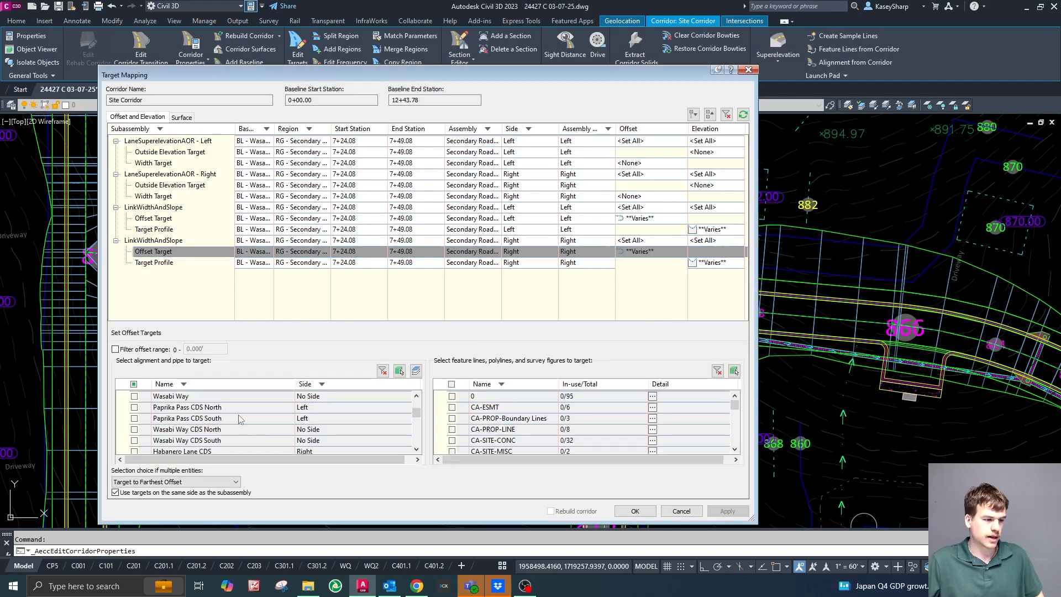
{"action": "scroll", "coordinate": [243, 416], "scroll_direction": "down", "scroll_amount": 5}
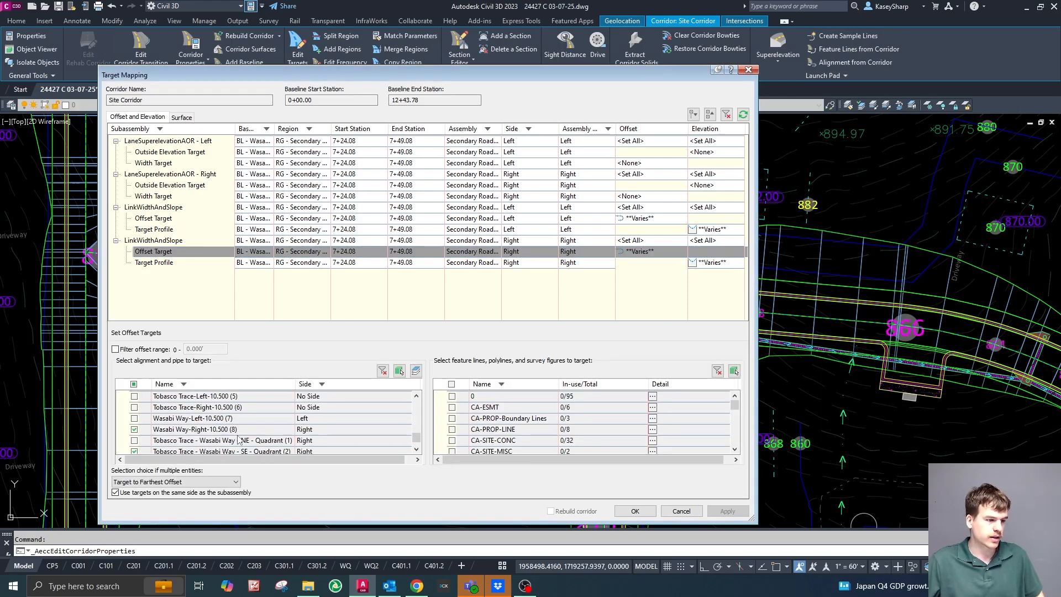
{"action": "left_click", "coordinate": [134, 430]}
{"action": "left_click", "coordinate": [135, 451]}
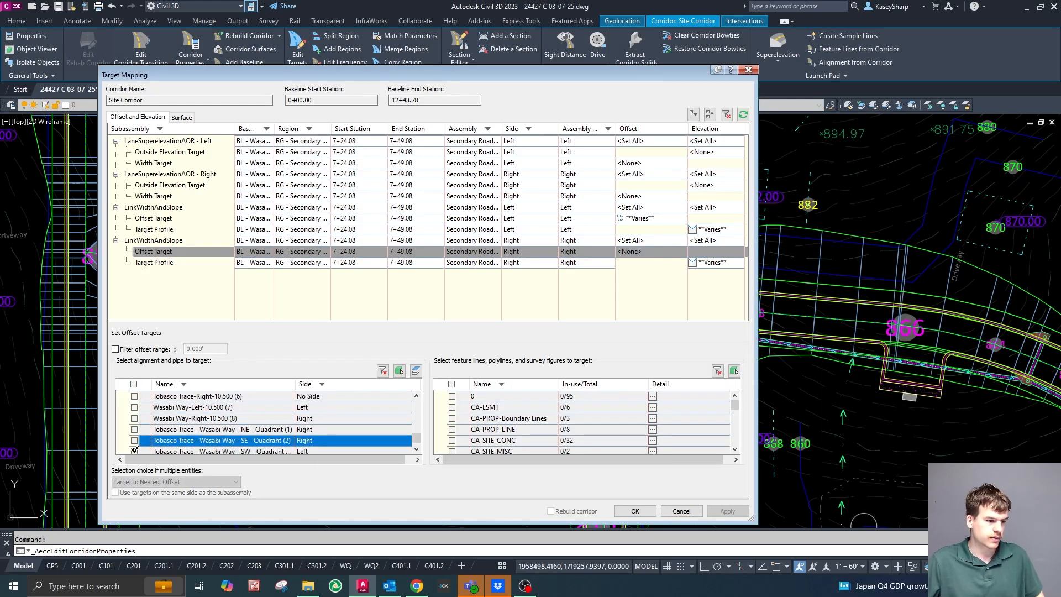
Remove profiles Wasabi Way - Right - -2.00% (10) and Tobasco Trace - Wasabi Way - SE - Quadrant (2) - Profile from the right LinkWidthAndSlope's target profile.
{"action": "left_click", "coordinate": [730, 262]}
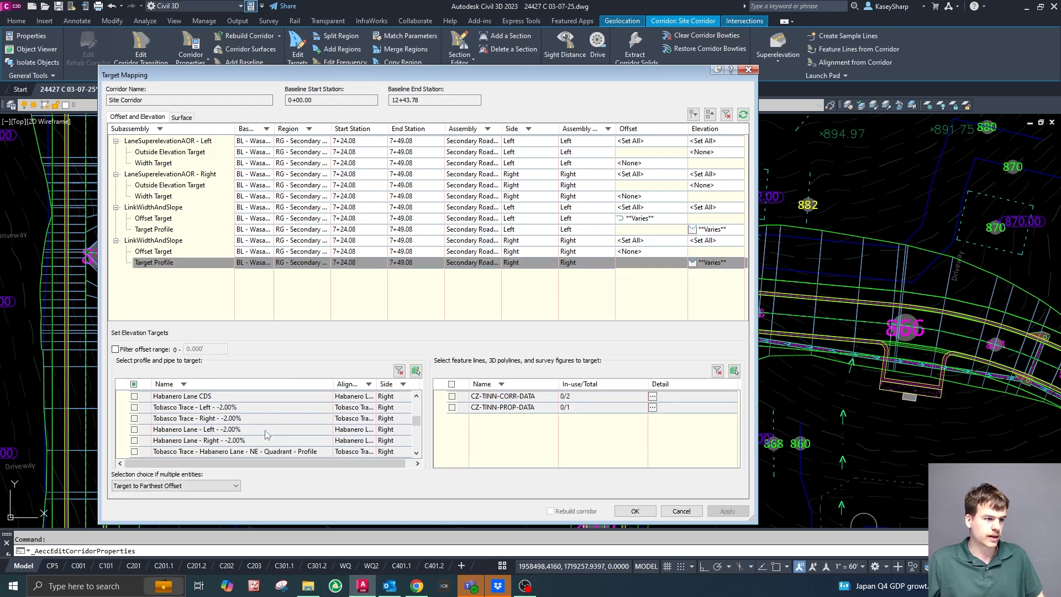
{"action": "scroll", "coordinate": [203, 431], "scroll_direction": "down", "scroll_amount": 8}
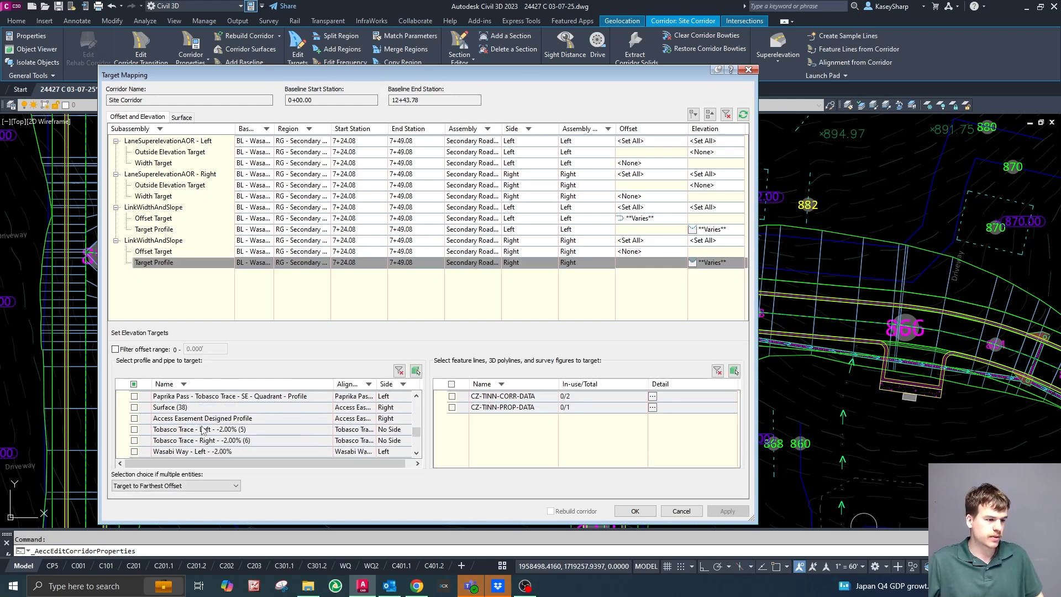
{"action": "left_click", "coordinate": [135, 451]}
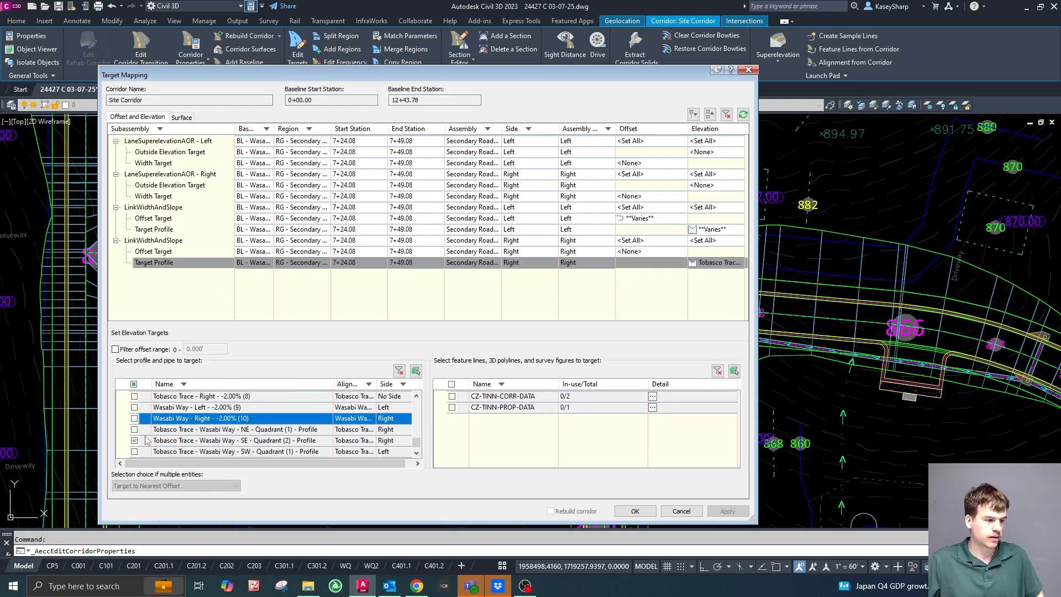
Clear the left LinkWidthAndSlope's offset target of all alignments, including the Tobasco Trace - Wasabi Way SW quadrant.
{"action": "left_click", "coordinate": [586, 218]}
{"action": "scroll", "coordinate": [227, 429], "scroll_direction": "down", "scroll_amount": 3}
{"action": "scroll", "coordinate": [224, 423], "scroll_direction": "down", "scroll_amount": 6}
{"action": "left_click", "coordinate": [136, 419]}
{"action": "left_click", "coordinate": [134, 429]}
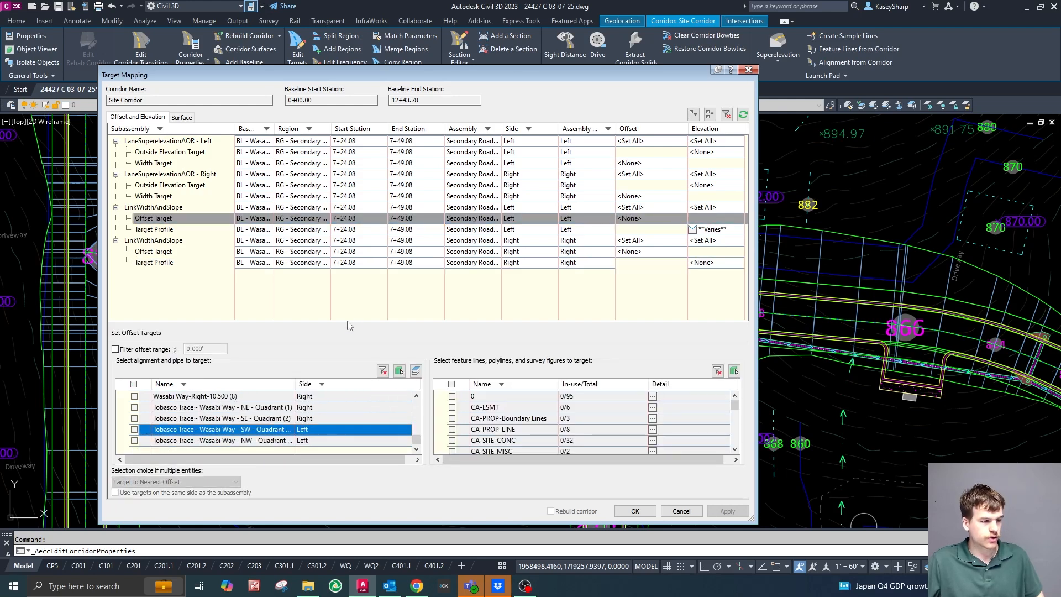
Remove profiles Wasabi Way - Left - -2.00% (9) and Tobasco Trace - Wasabi Way - SW - Quadrant (1) - Profile from the left LinkWidthAndSlope's target profile.
{"action": "left_click", "coordinate": [703, 229]}
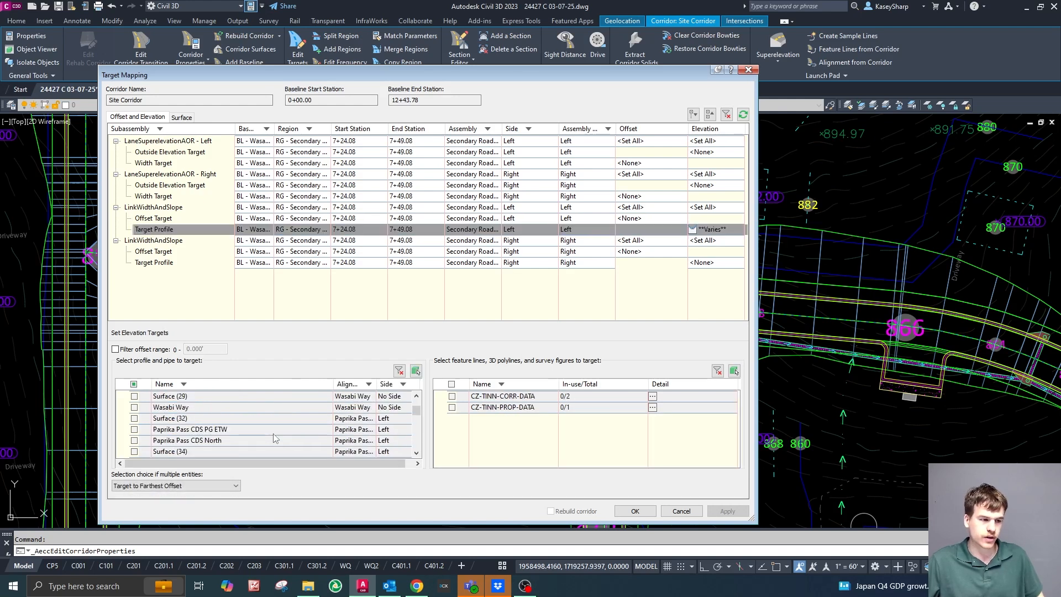
{"action": "scroll", "coordinate": [245, 428], "scroll_direction": "down", "scroll_amount": 2}
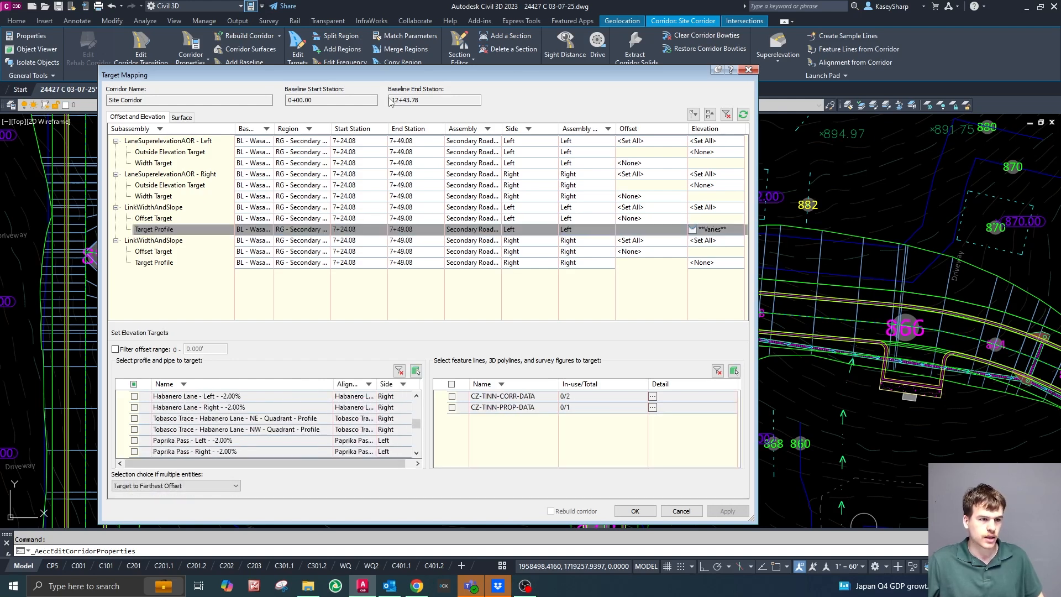
{"action": "left_click_drag", "start_coordinate": [388, 77], "coordinate": [1060, 91]}
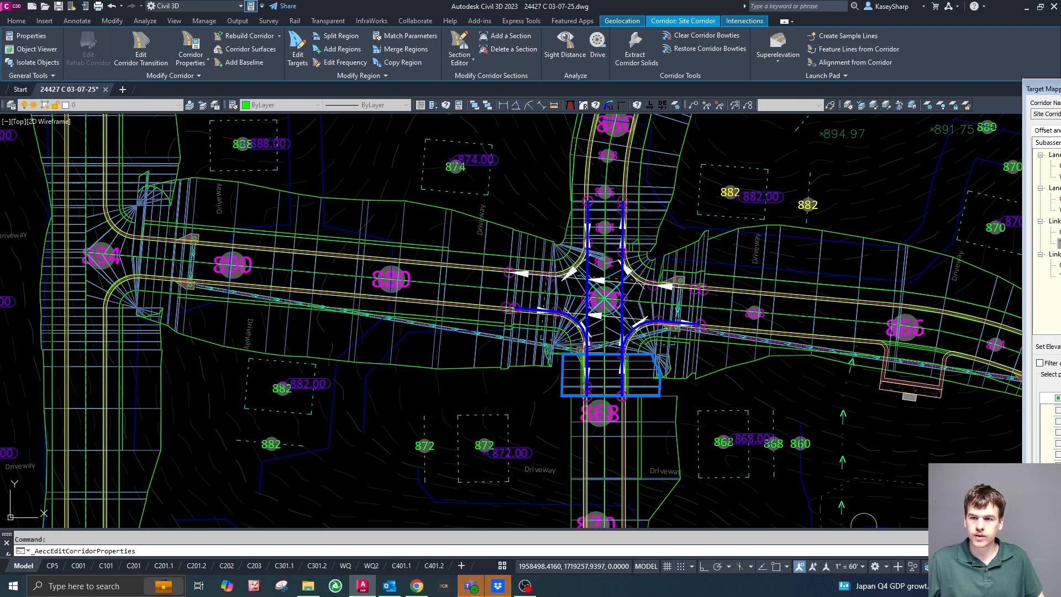
{"action": "left_click_drag", "start_coordinate": [1048, 89], "coordinate": [208, 95]}
{"action": "scroll", "coordinate": [323, 445], "scroll_direction": "down", "scroll_amount": 3}
{"action": "scroll", "coordinate": [322, 443], "scroll_direction": "down", "scroll_amount": 2}
{"action": "scroll", "coordinate": [321, 443], "scroll_direction": "up", "scroll_amount": 1}
{"action": "left_click", "coordinate": [216, 448]}
{"action": "scroll", "coordinate": [286, 431], "scroll_direction": "down", "scroll_amount": 1}
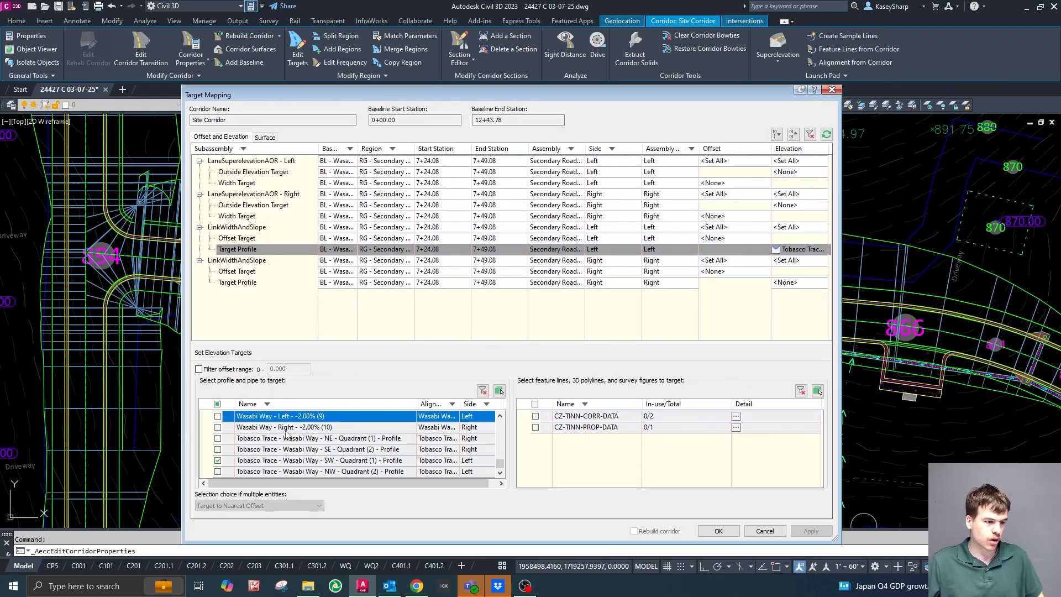
{"action": "left_click", "coordinate": [217, 460]}
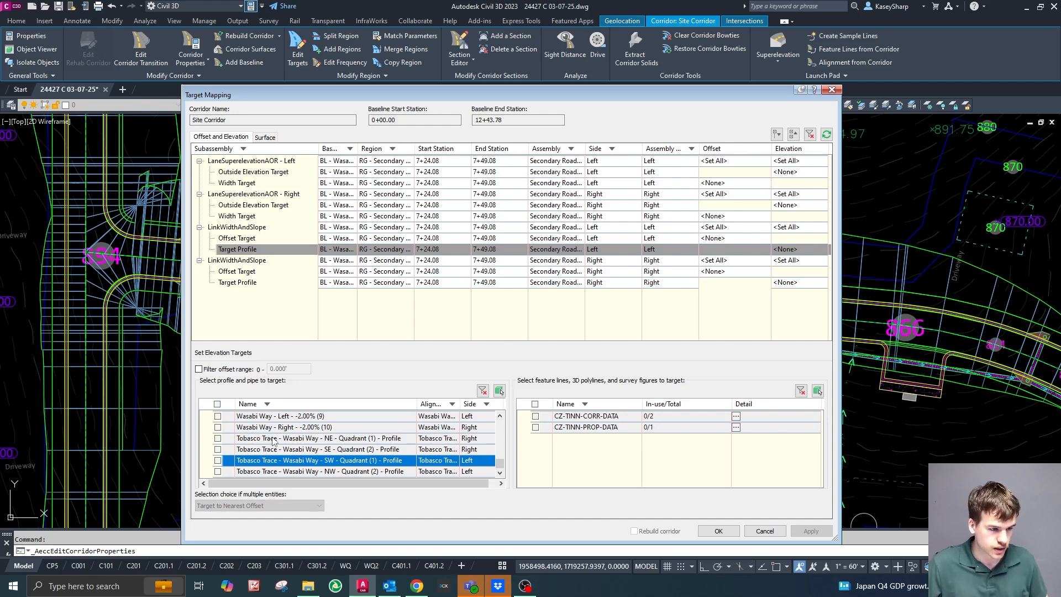
{"action": "scroll", "coordinate": [271, 440], "scroll_direction": "up", "scroll_amount": 5}
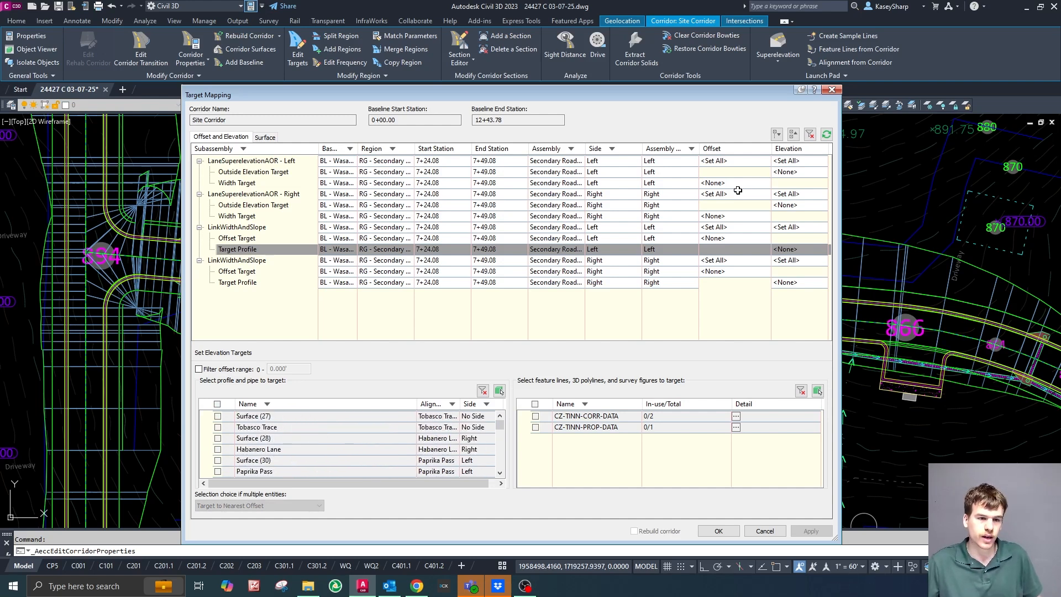
Add profiles Wasabi Way - Left - -2.00% and Tobasco Trace - Wasabi Way - SW - Quadrant - Profile to the left LaneSuperelevationAOR's outside elevation target.
{"action": "left_click", "coordinate": [787, 172]}
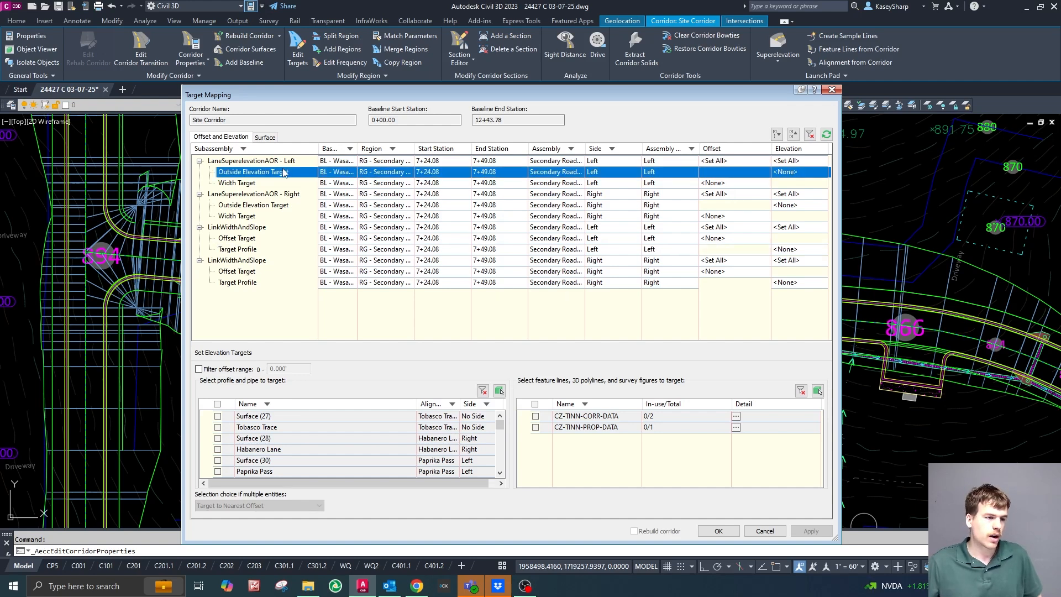
{"action": "left_click", "coordinate": [832, 89]}
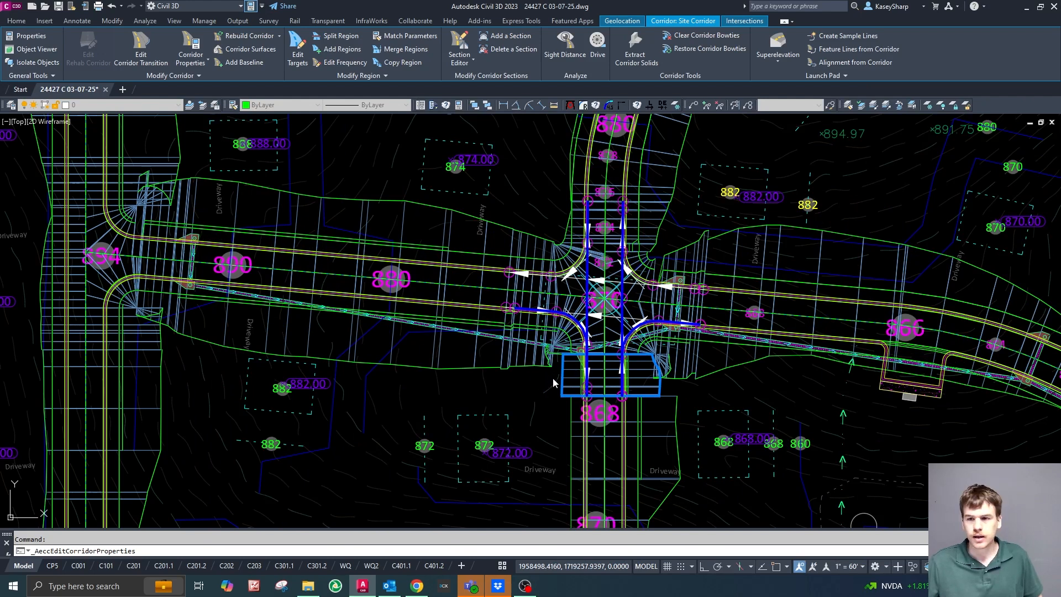
{"action": "left_click_drag", "start_coordinate": [1060, 130], "coordinate": [445, 111]}
{"action": "left_click", "coordinate": [848, 189]}
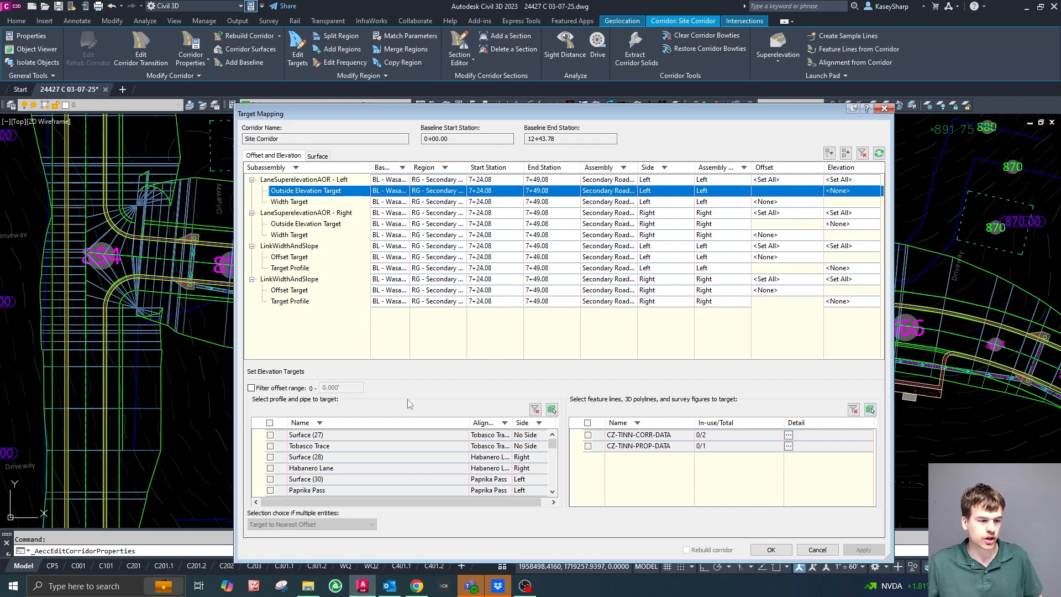
{"action": "scroll", "coordinate": [365, 461], "scroll_direction": "down", "scroll_amount": 6}
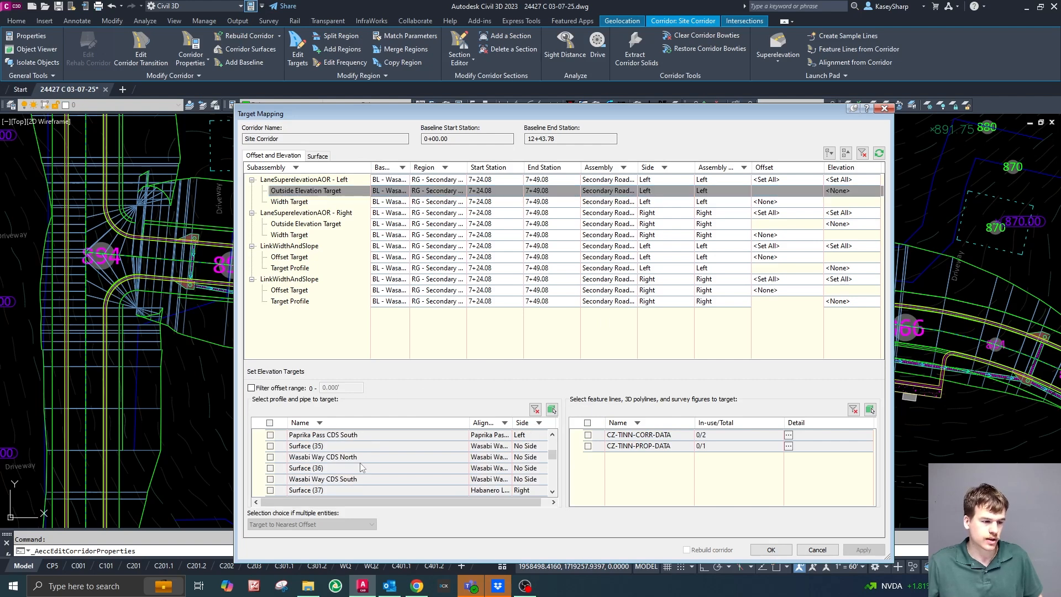
{"action": "scroll", "coordinate": [362, 464], "scroll_direction": "down", "scroll_amount": 5}
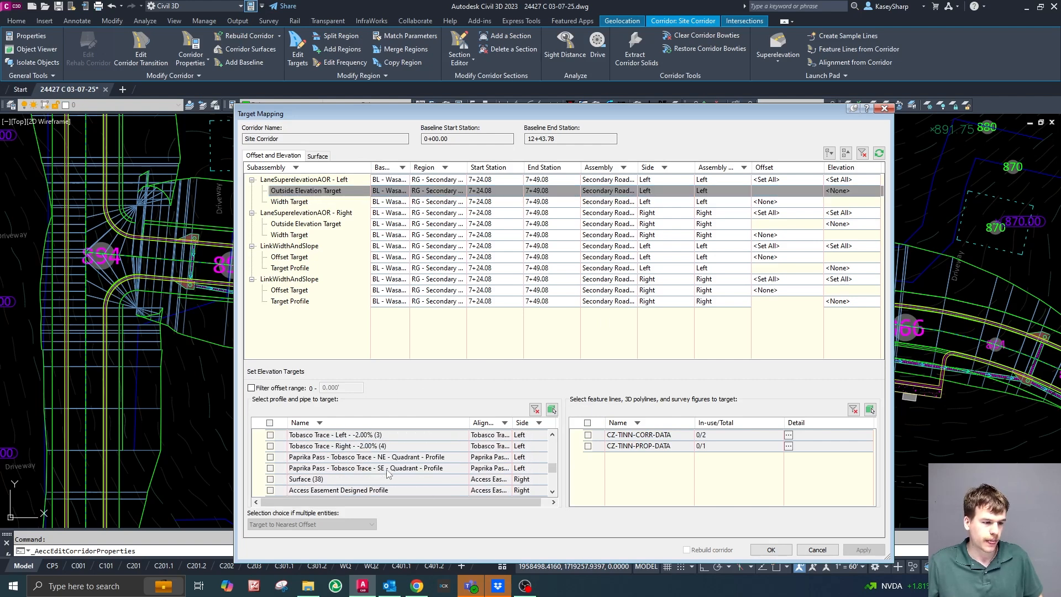
{"action": "scroll", "coordinate": [389, 472], "scroll_direction": "down", "scroll_amount": 3}
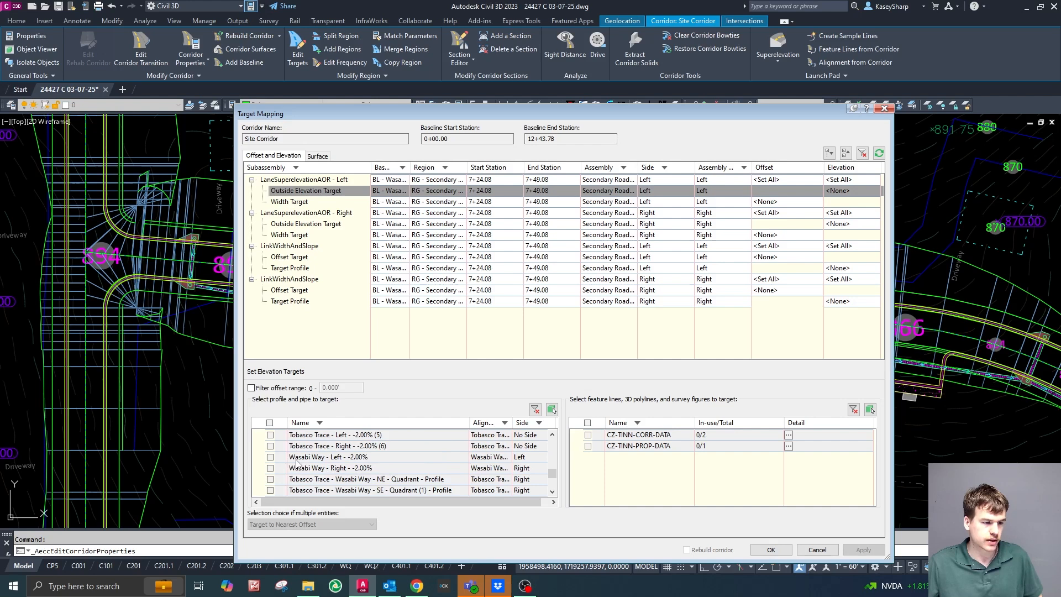
{"action": "left_click", "coordinate": [270, 457]}
{"action": "scroll", "coordinate": [359, 465], "scroll_direction": "down", "scroll_amount": 3}
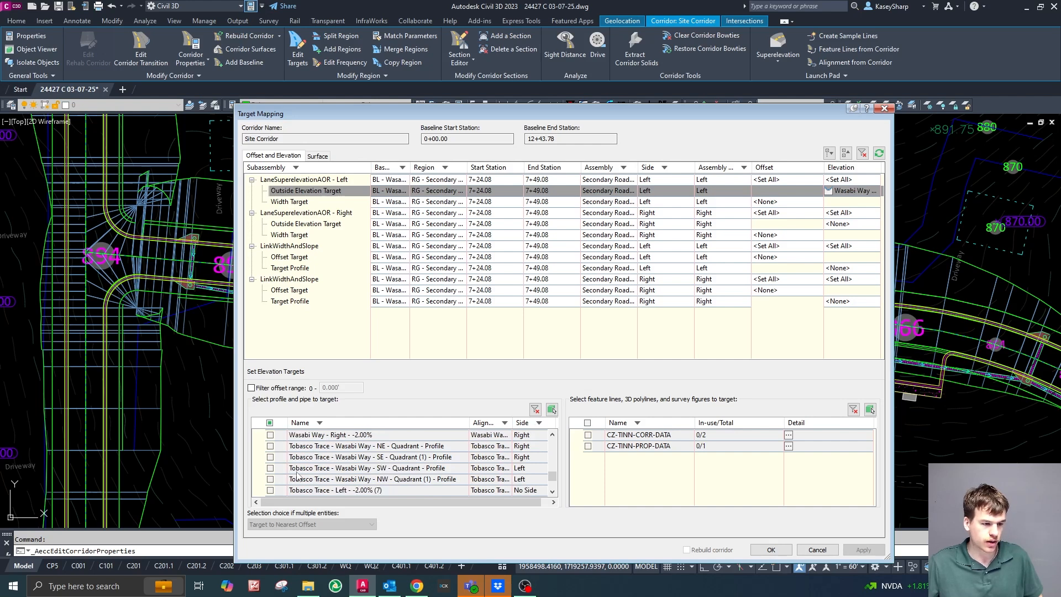
{"action": "left_click", "coordinate": [271, 468]}
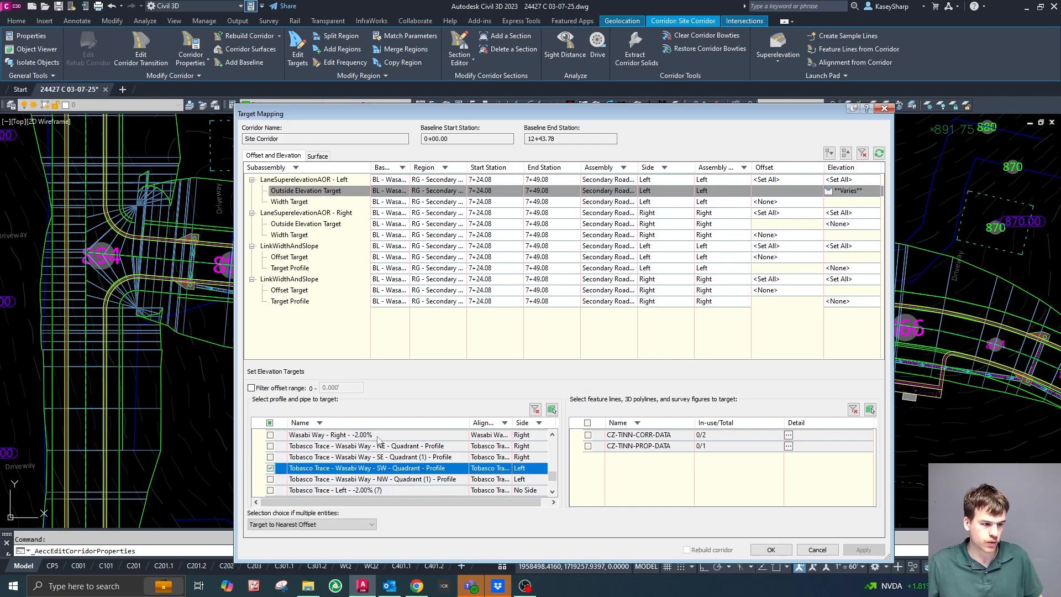
Add alignments Wasabi Way-Left-10.500 and Tobasco Trace - Wasabi Way - SW - Quadrant to the left LaneSuperelevationAOR's width target.
{"action": "left_click", "coordinate": [797, 203]}
{"action": "scroll", "coordinate": [442, 446], "scroll_direction": "down", "scroll_amount": 6}
{"action": "scroll", "coordinate": [442, 447], "scroll_direction": "down", "scroll_amount": 3}
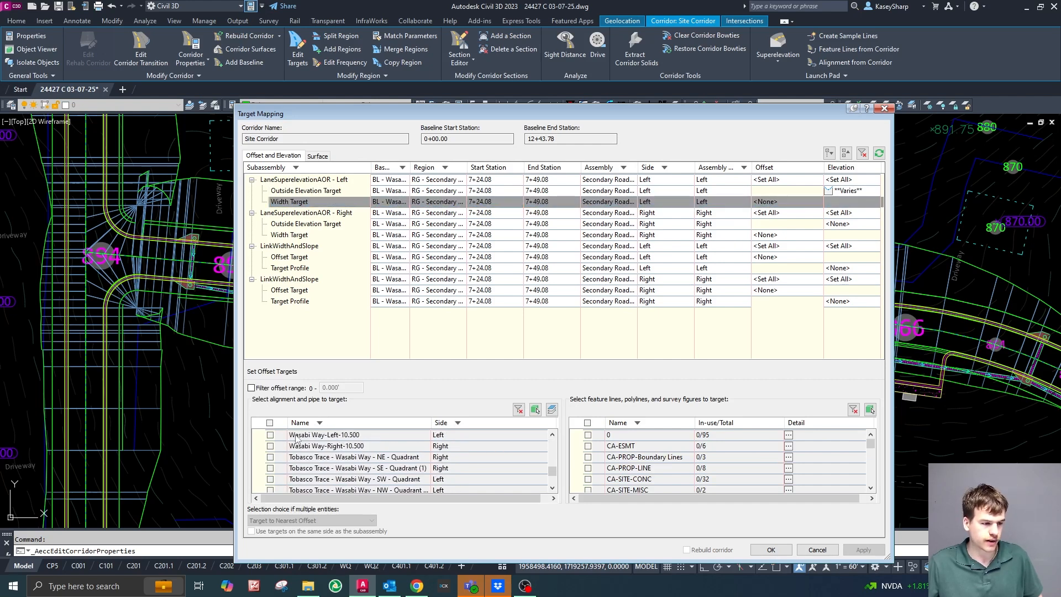
{"action": "left_click", "coordinate": [270, 435]}
{"action": "scroll", "coordinate": [381, 459], "scroll_direction": "down", "scroll_amount": 1}
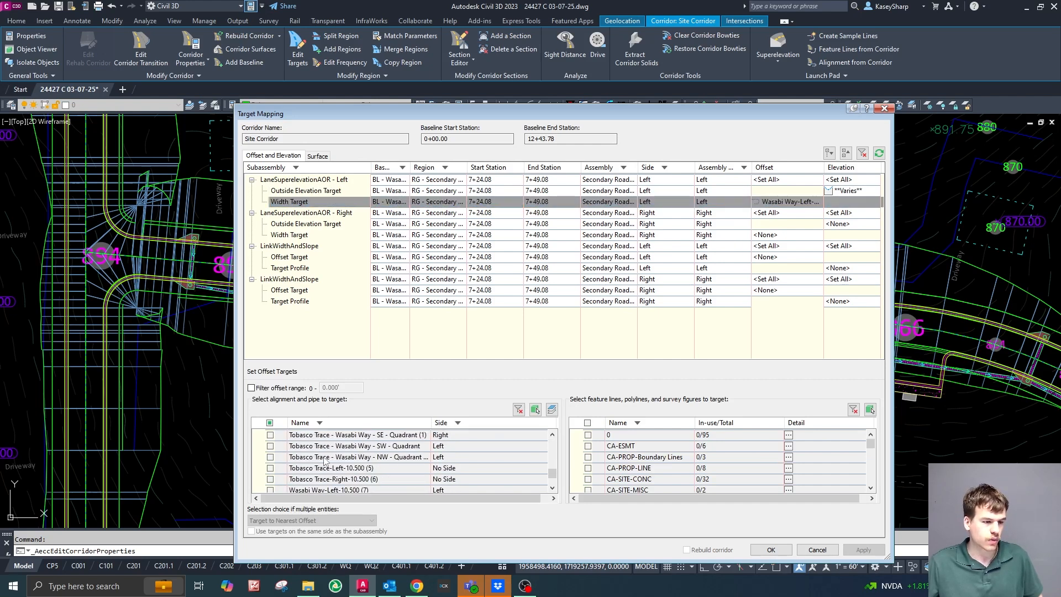
{"action": "left_click", "coordinate": [270, 446]}
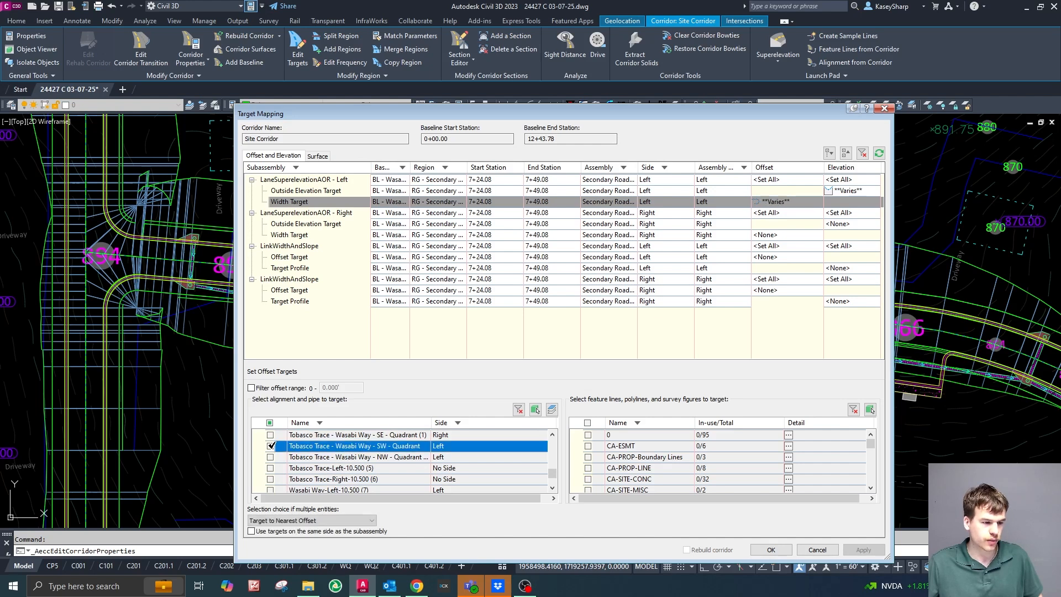
Add profiles Wasabi Way - Right - -2.00% and Tobasco Trace - Wasabi Way - SE - Quadrant (1) - Profile to the right LaneSuperelevationAOR's outside elevation target.
{"action": "left_click", "coordinate": [846, 224]}
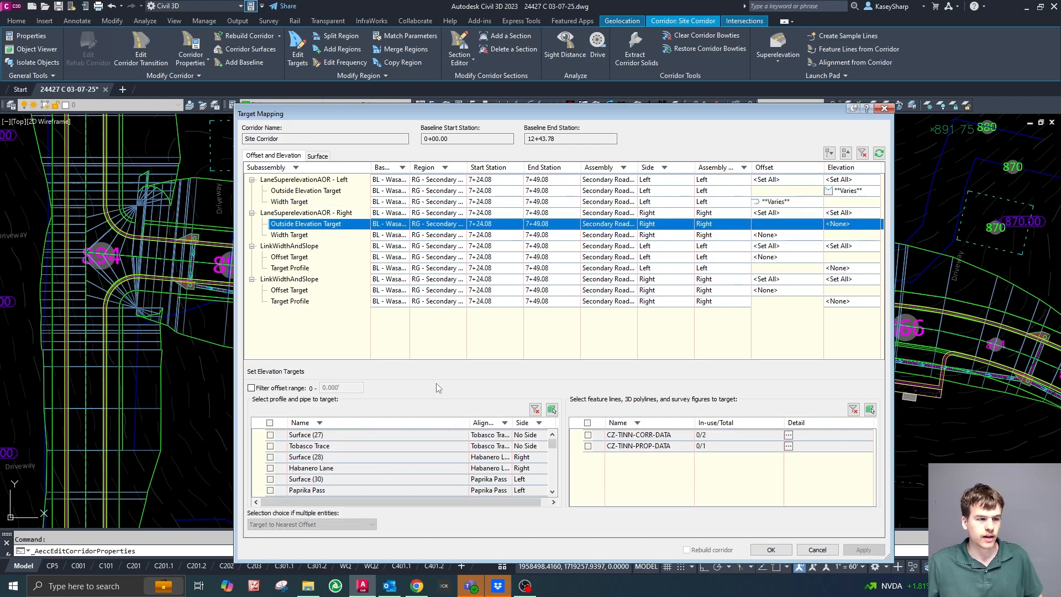
{"action": "scroll", "coordinate": [359, 459], "scroll_direction": "down", "scroll_amount": 5}
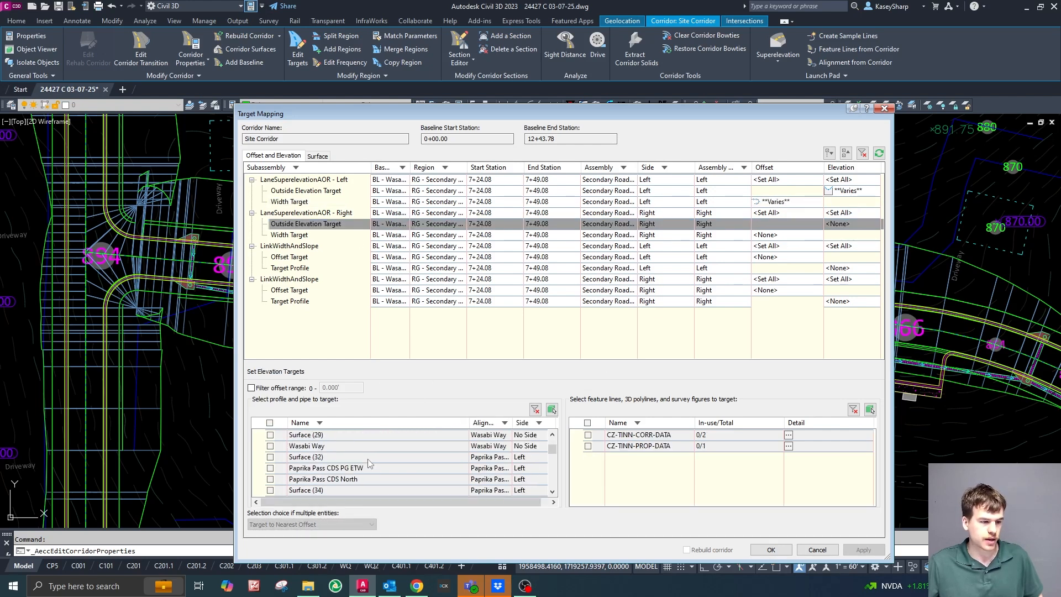
{"action": "scroll", "coordinate": [371, 464], "scroll_direction": "down", "scroll_amount": 5}
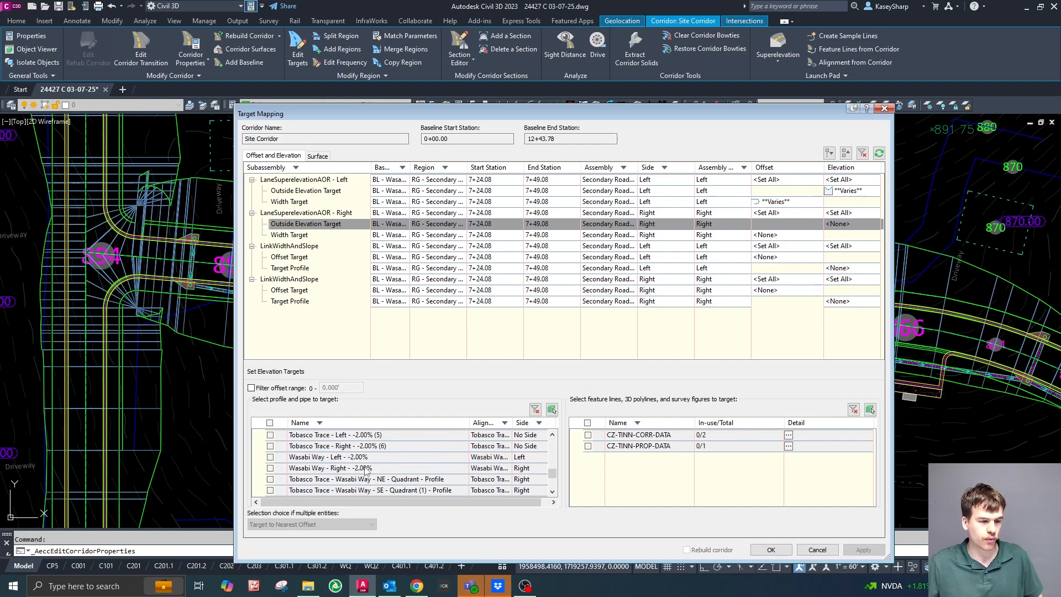
{"action": "left_click", "coordinate": [270, 468]}
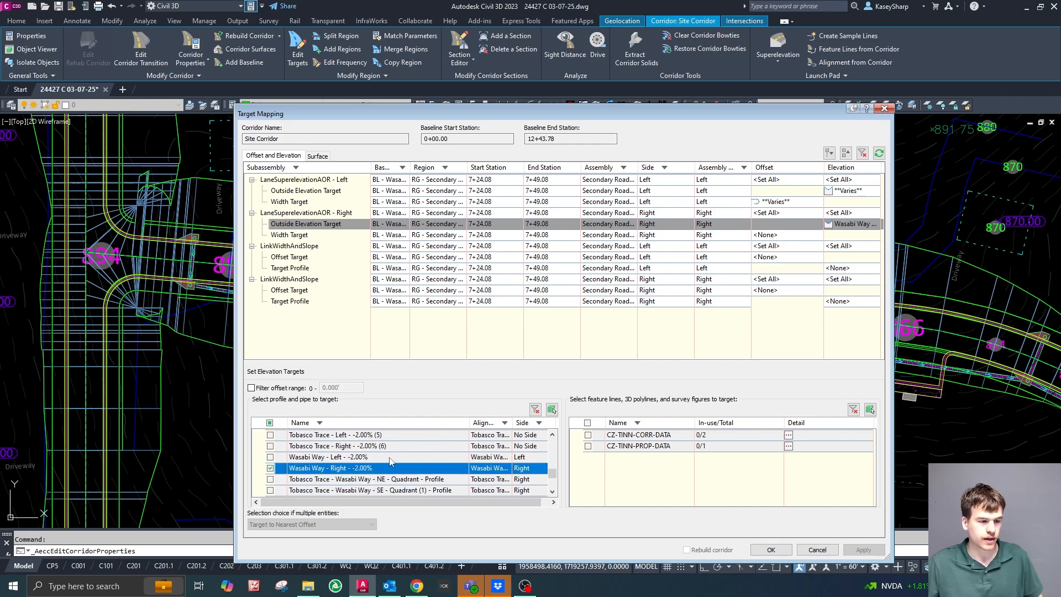
{"action": "scroll", "coordinate": [417, 457], "scroll_direction": "down", "scroll_amount": 1}
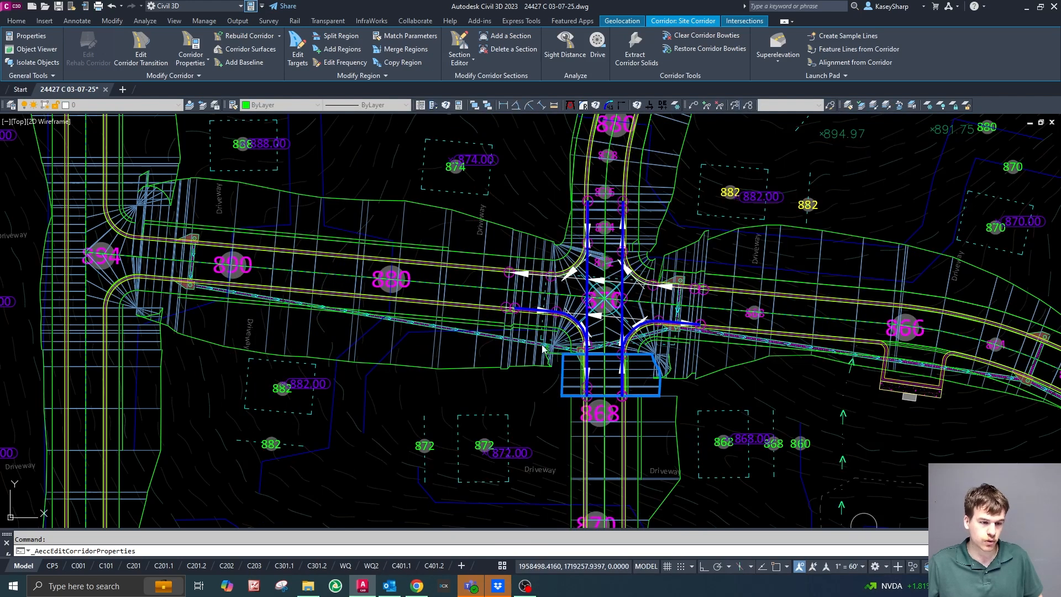
{"action": "mouse_move", "coordinate": [1060, 130]}
{"action": "left_mouse_down"}
{"action": "mouse_move", "coordinate": [382, 127]}
{"action": "mouse_move", "coordinate": [304, 115]}
{"action": "left_mouse_up"}
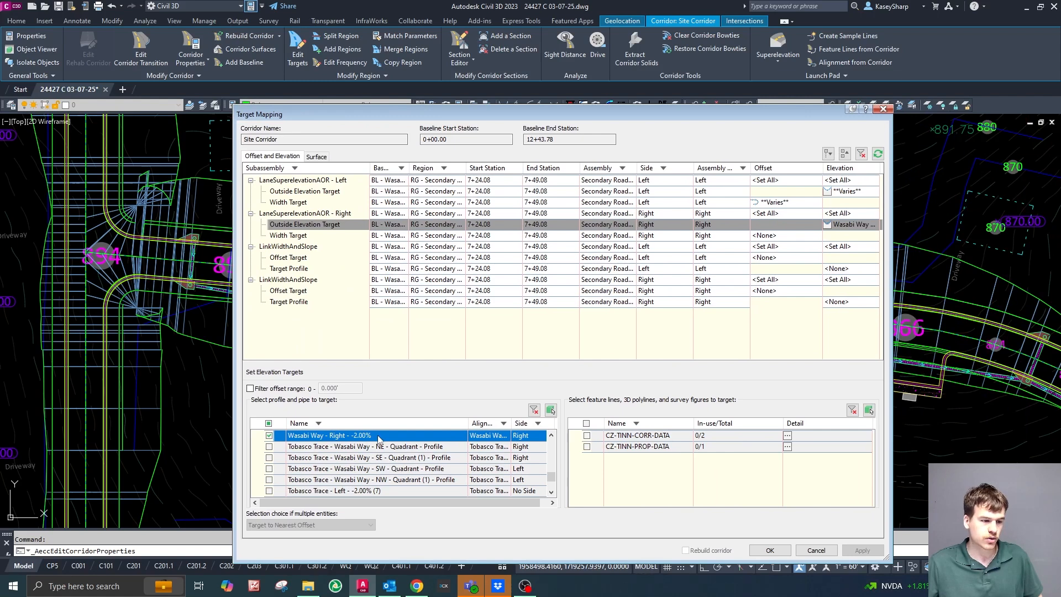
{"action": "left_click", "coordinate": [311, 457]}
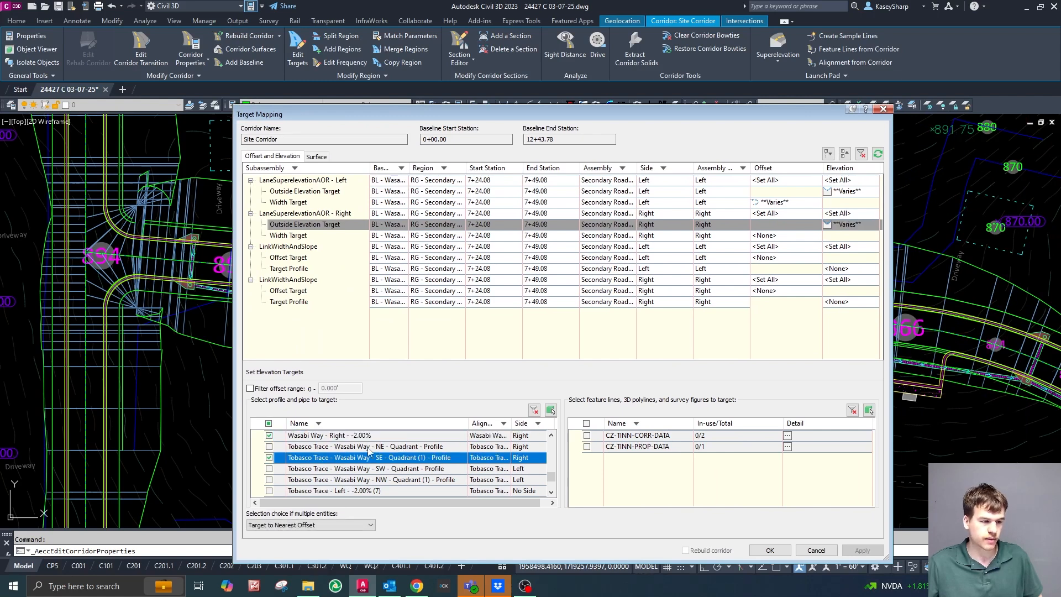
Add alignments Wasabi Way-Right-10.500 and Tobasco Trace - Wasabi Way - SE - Quadrant (1) to the right LaneSuperelevationAOR's width target and accept the target mapping.
{"action": "left_click", "coordinate": [779, 234]}
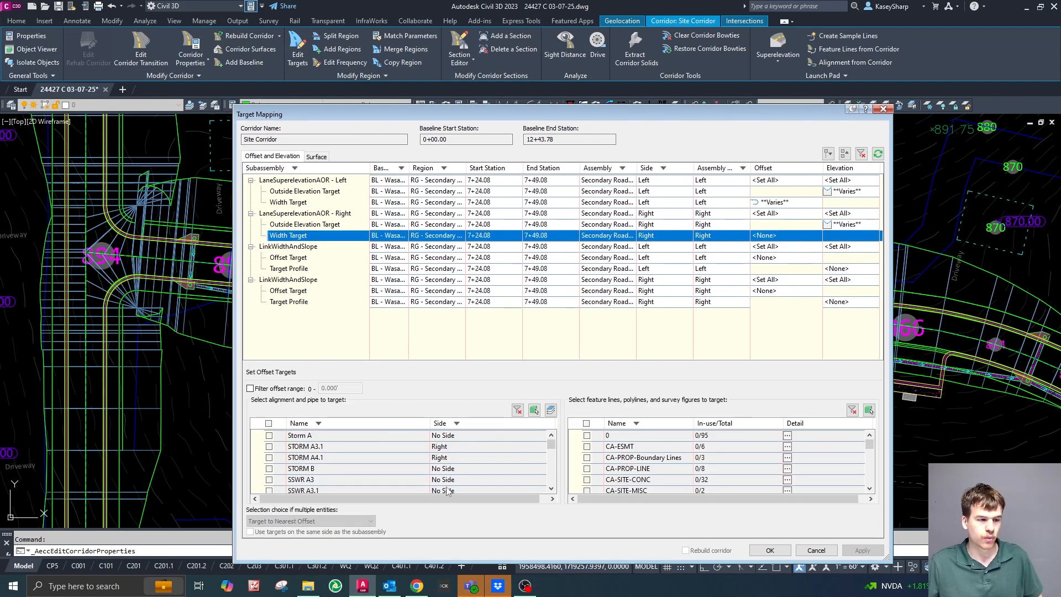
{"action": "scroll", "coordinate": [405, 468], "scroll_direction": "down", "scroll_amount": 5}
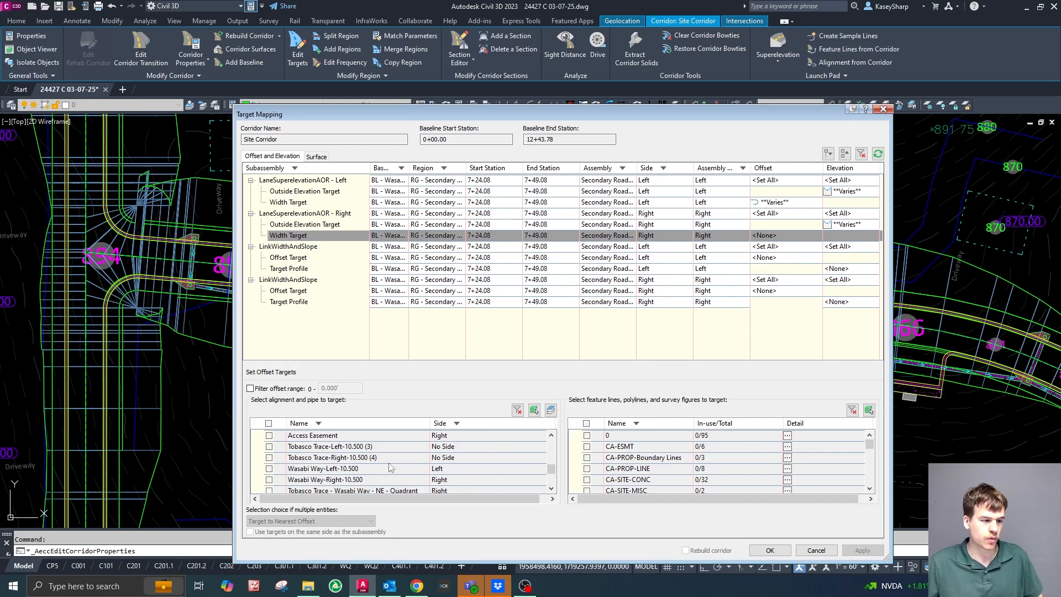
{"action": "left_click", "coordinate": [269, 480]}
{"action": "scroll", "coordinate": [437, 473], "scroll_direction": "down", "scroll_amount": 3}
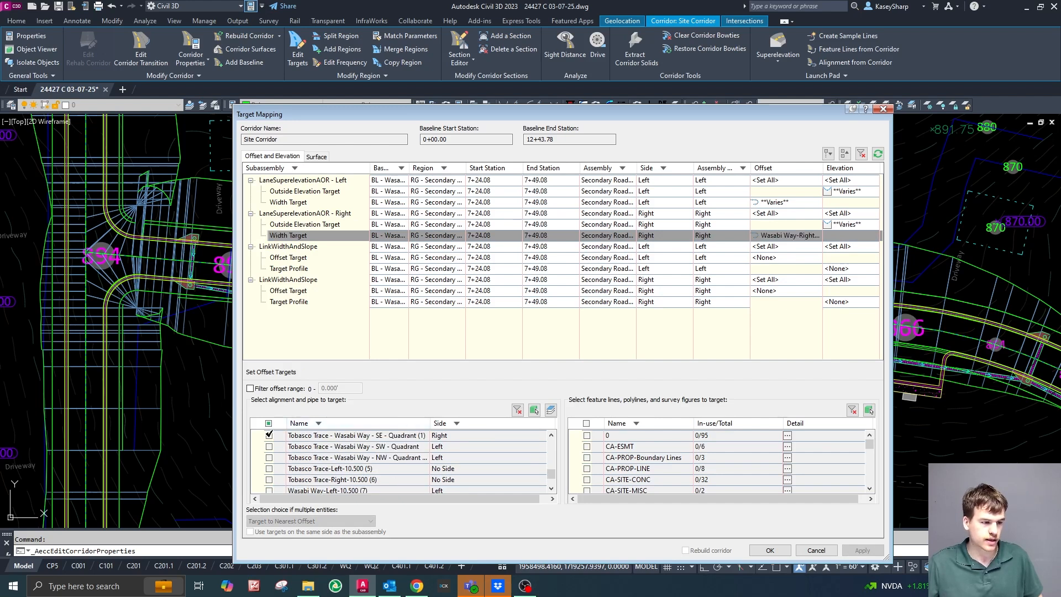
{"action": "left_click", "coordinate": [269, 435]}
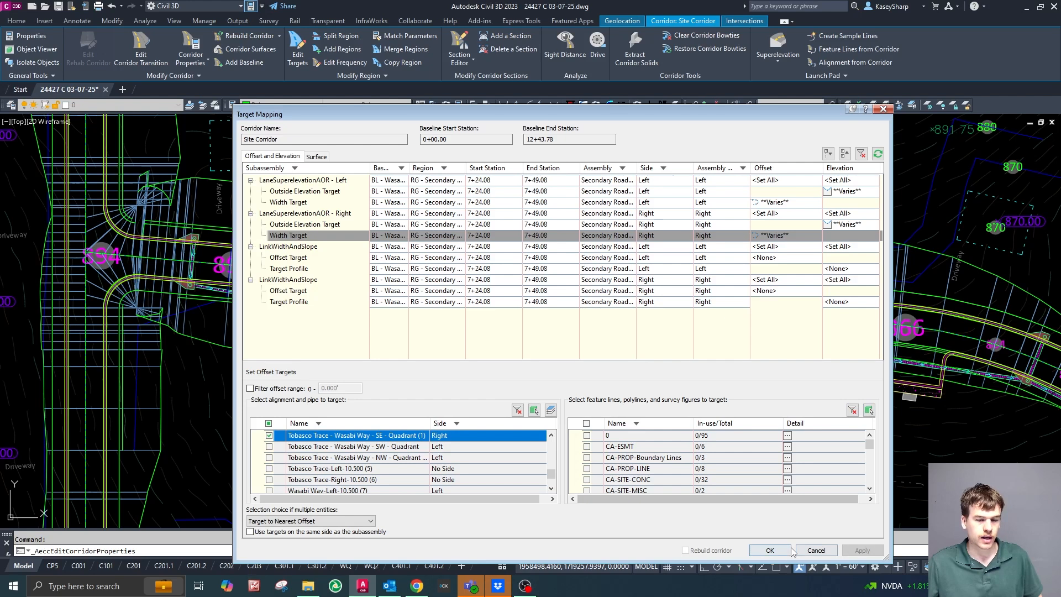
{"action": "left_click", "coordinate": [770, 551]}
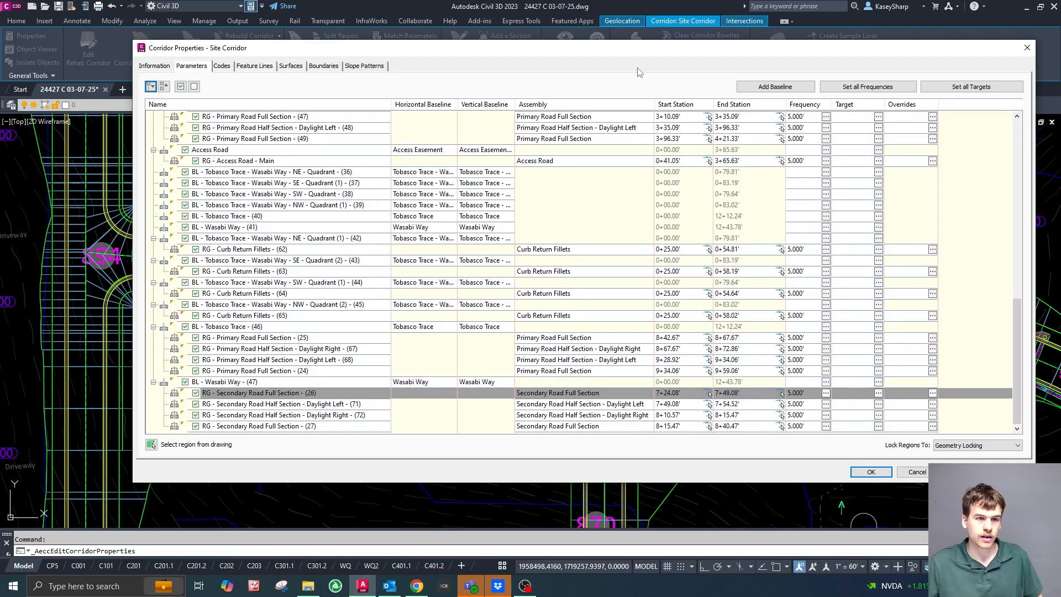
Apply the corridor properties, rebuild the Site Corridor with the new targets and close the properties.
{"action": "mouse_move", "coordinate": [743, 52]}
{"action": "left_mouse_down"}
{"action": "mouse_move", "coordinate": [1060, 78]}
{"action": "mouse_move", "coordinate": [1060, 59]}
{"action": "left_mouse_up"}
{"action": "left_click", "coordinate": [467, 261]}
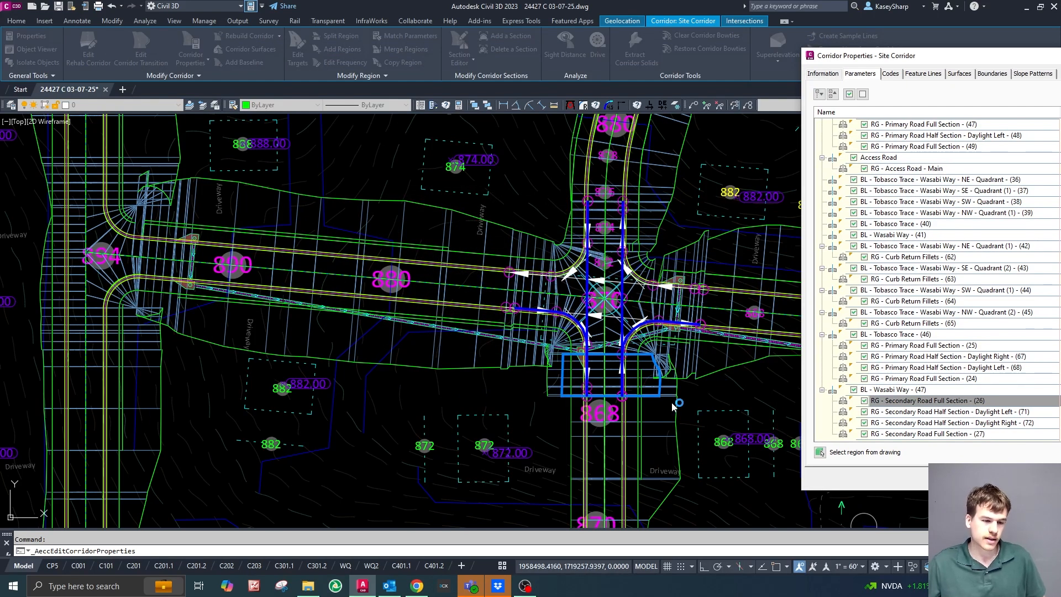
{"action": "left_click", "coordinate": [702, 403]}
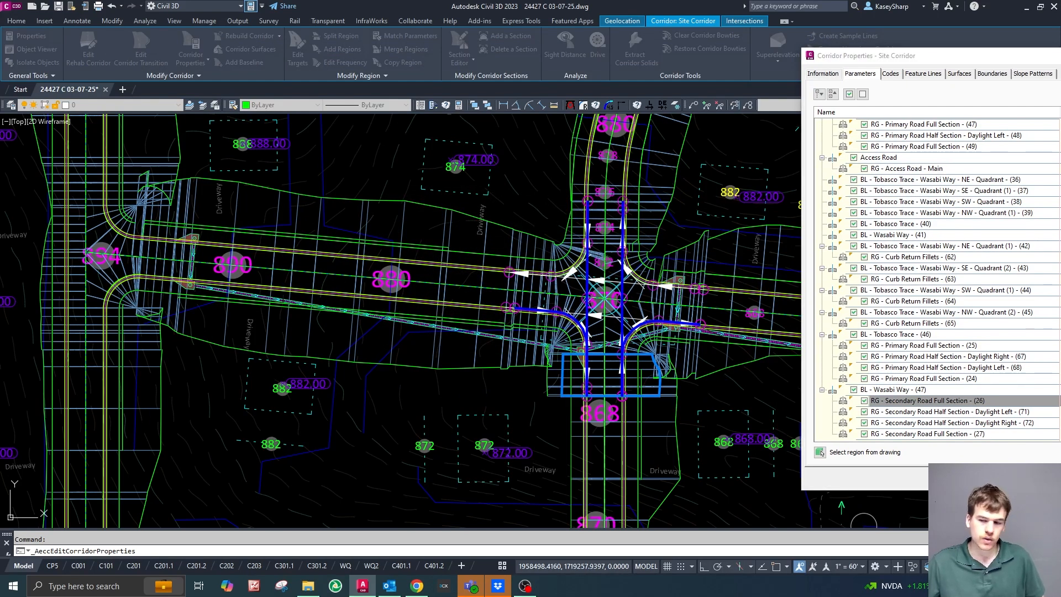
{"action": "left_click", "coordinate": [819, 453]}
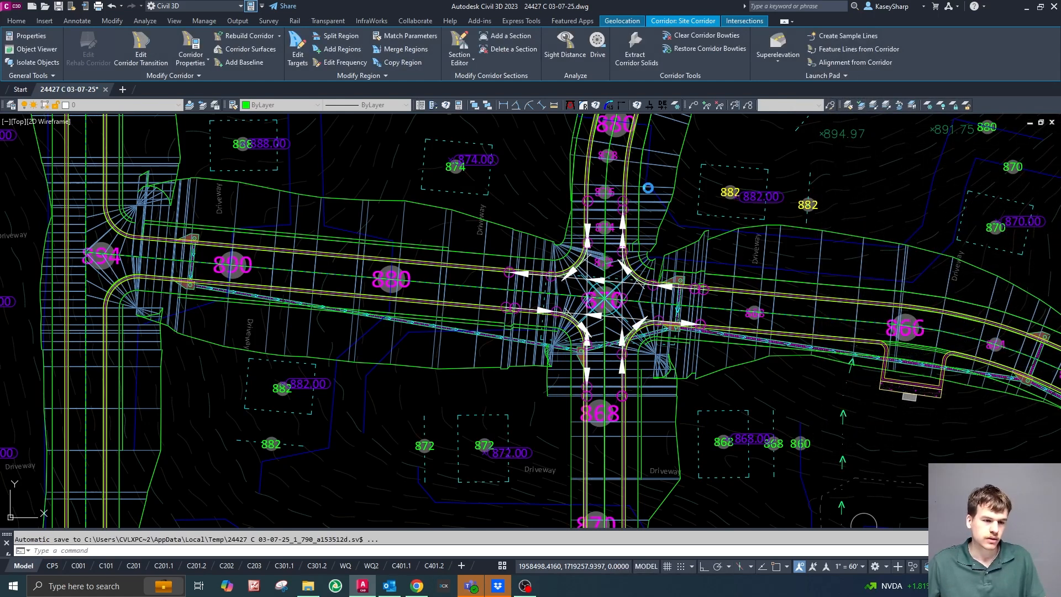
Select all offset and curb return alignments of the intersection with Select Similar and move them to the CZ-TINN-CORR-DATA layer.
{"action": "scroll", "coordinate": [649, 193], "scroll_direction": "down", "scroll_amount": 2}
{"action": "scroll", "coordinate": [659, 237], "scroll_direction": "up", "scroll_amount": 4}
{"action": "key", "text": "Escape"}
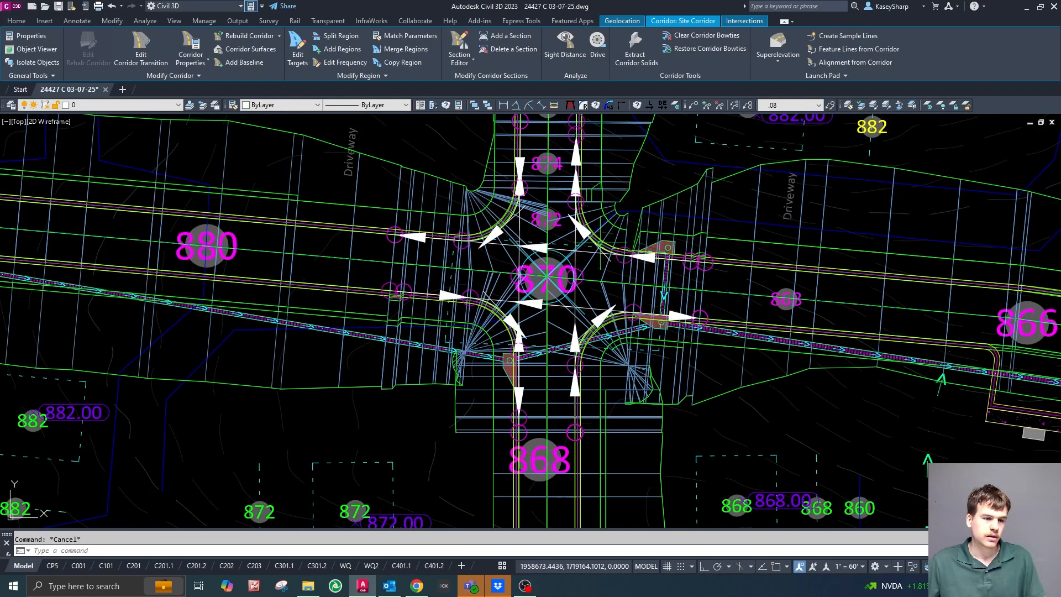
{"action": "left_click", "coordinate": [576, 244]}
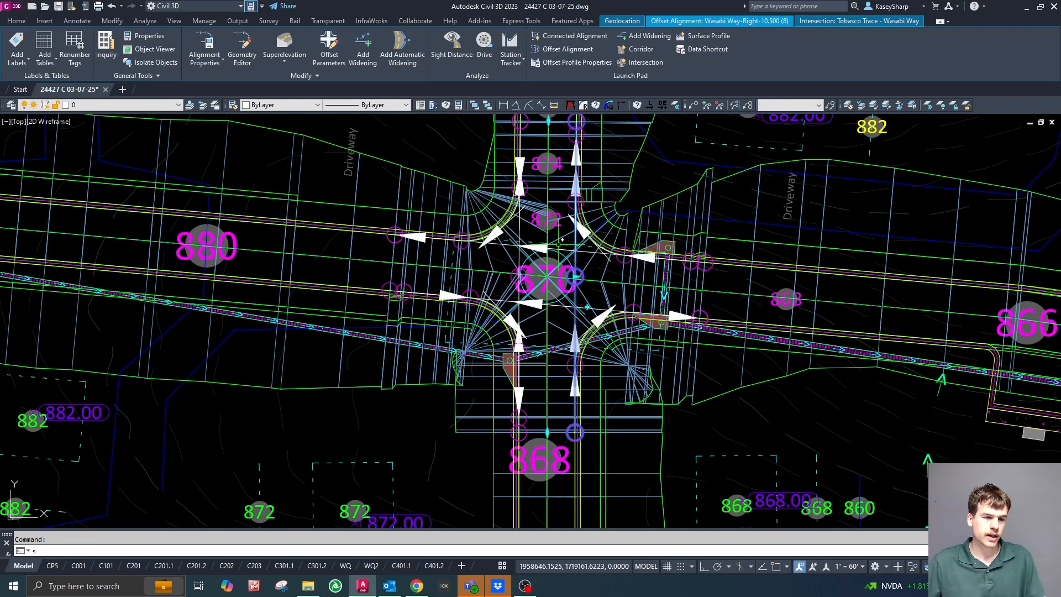
{"action": "key", "text": "Escape"}
{"action": "left_click", "coordinate": [547, 245]}
{"action": "type", "text": "ssa"}
{"action": "key", "text": "Return"}
{"action": "scroll", "coordinate": [543, 352], "scroll_direction": "down", "scroll_amount": 4}
{"action": "left_click", "coordinate": [98, 105]}
{"action": "left_click_drag", "start_coordinate": [178, 133], "coordinate": [191, 263]}
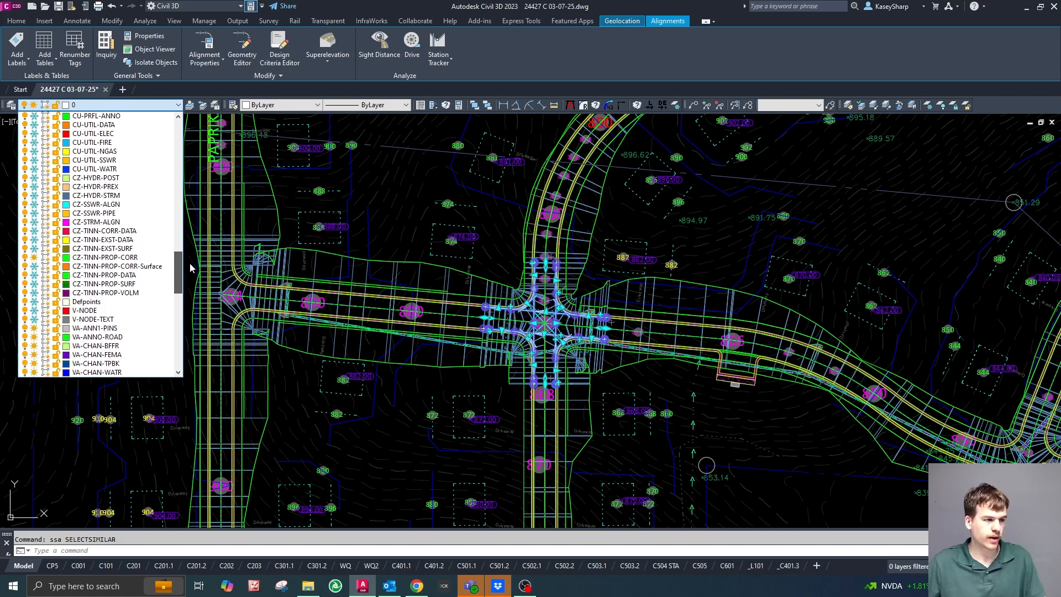
{"action": "left_click", "coordinate": [109, 233]}
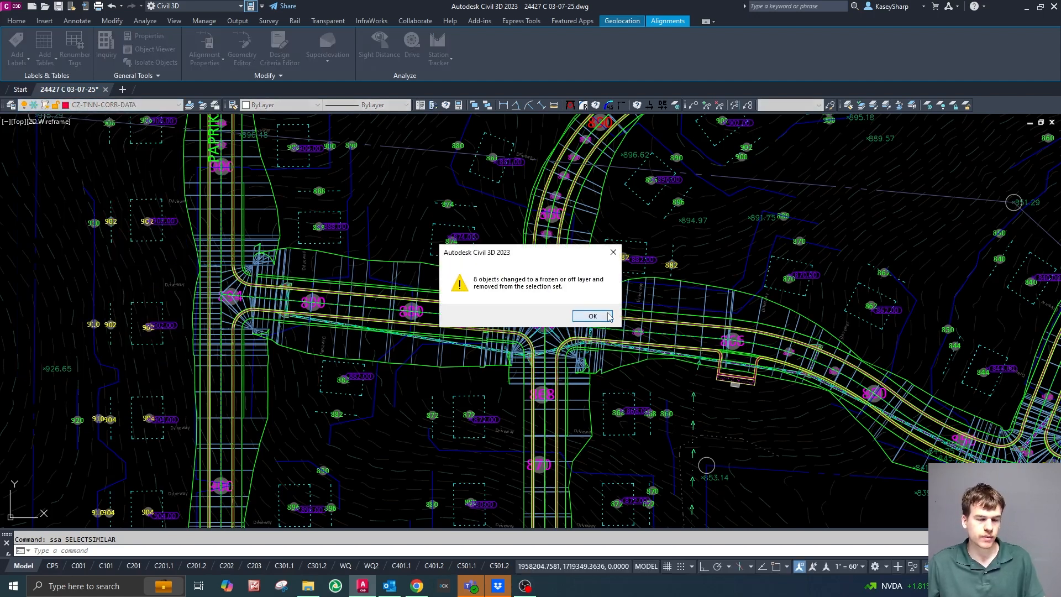
{"action": "left_click", "coordinate": [593, 316]}
{"action": "key", "text": "Escape"}
Freeze the Site Corridor's layer by picking the corridor at the intersection.
{"action": "scroll", "coordinate": [536, 293], "scroll_direction": "up", "scroll_amount": 6}
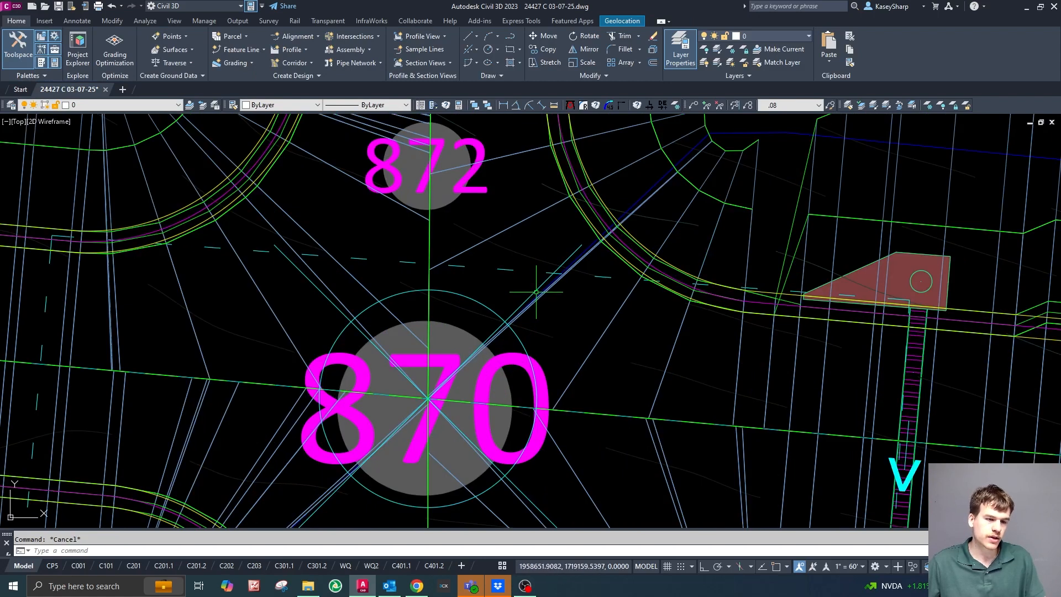
{"action": "left_click", "coordinate": [542, 284]}
{"action": "scroll", "coordinate": [569, 291], "scroll_direction": "down", "scroll_amount": 2}
{"action": "scroll", "coordinate": [467, 350], "scroll_direction": "up", "scroll_amount": 2}
{"action": "key", "text": "Escape"}
{"action": "left_click", "coordinate": [928, 105]}
{"action": "left_click", "coordinate": [800, 171]}
{"action": "key", "text": "Escape"}
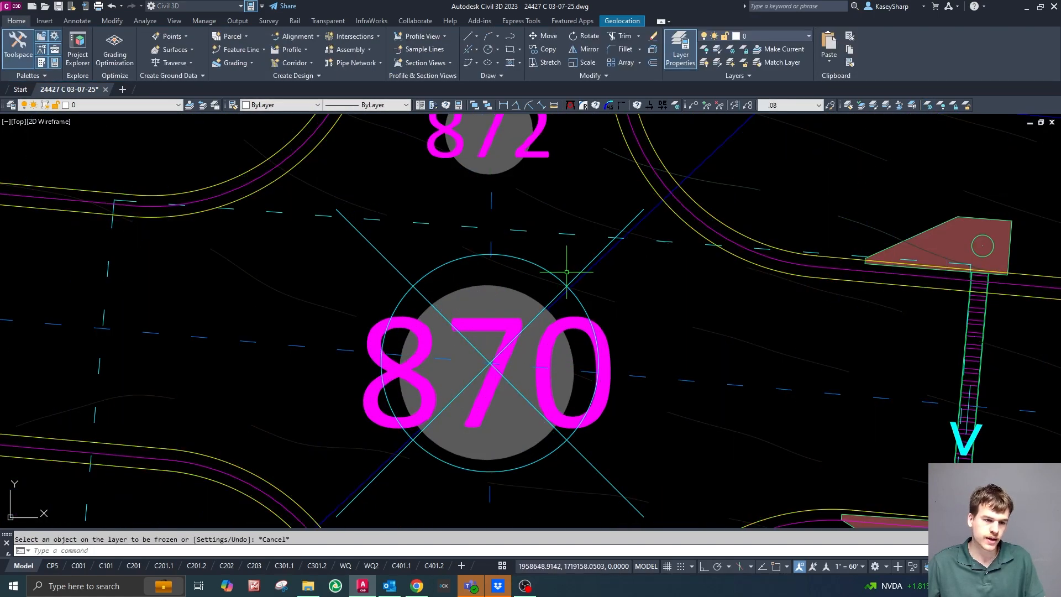
Move the Tobasco Trace - Wasabi Way intersection marker to the CZ-TINN-CORR-DATA layer.
{"action": "left_click", "coordinate": [561, 275]}
{"action": "scroll", "coordinate": [500, 257], "scroll_direction": "down", "scroll_amount": 2}
{"action": "scroll", "coordinate": [494, 250], "scroll_direction": "down", "scroll_amount": 1}
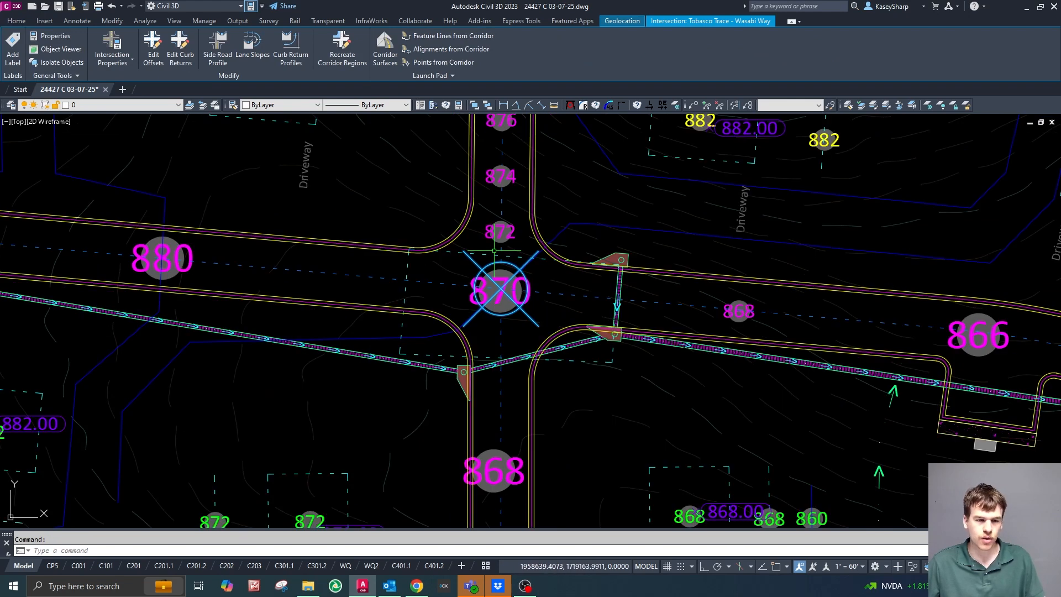
{"action": "left_click", "coordinate": [166, 105]}
{"action": "left_click_drag", "start_coordinate": [174, 144], "coordinate": [181, 266]}
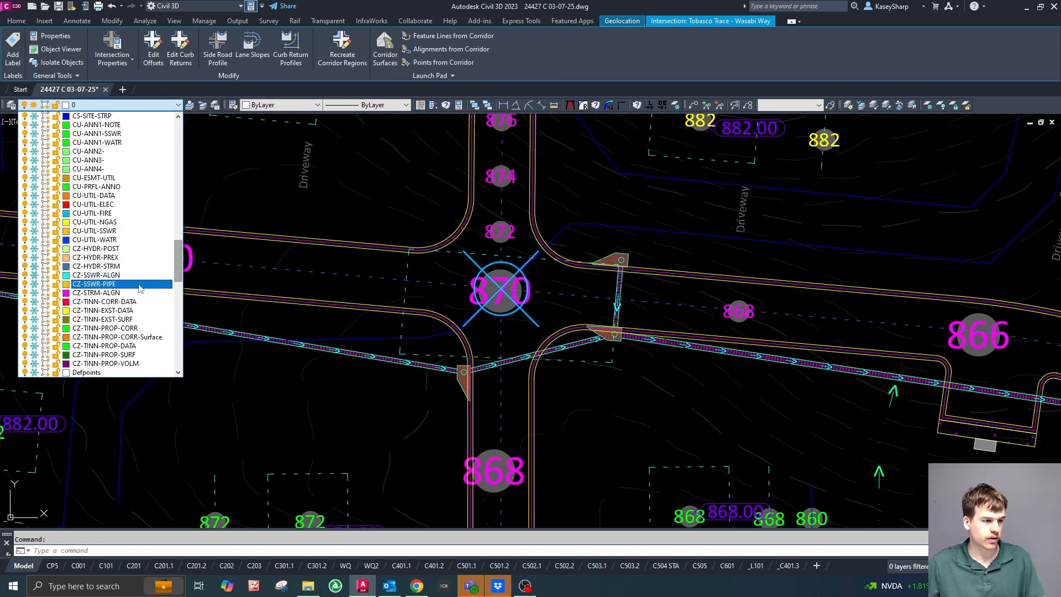
{"action": "left_click", "coordinate": [113, 305]}
{"action": "key", "text": "Return"}
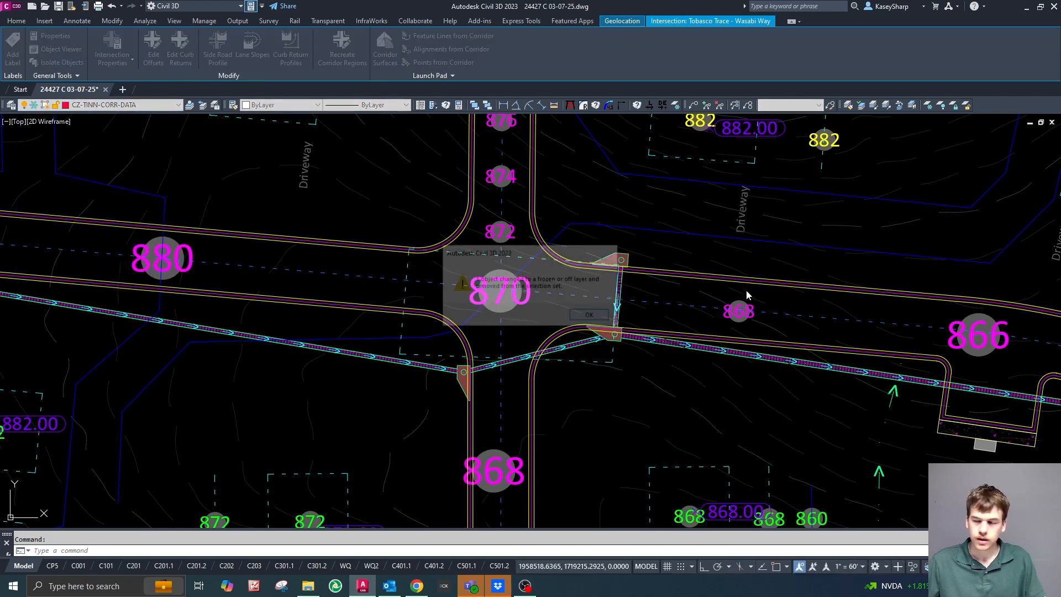
{"action": "key", "text": "Escape"}
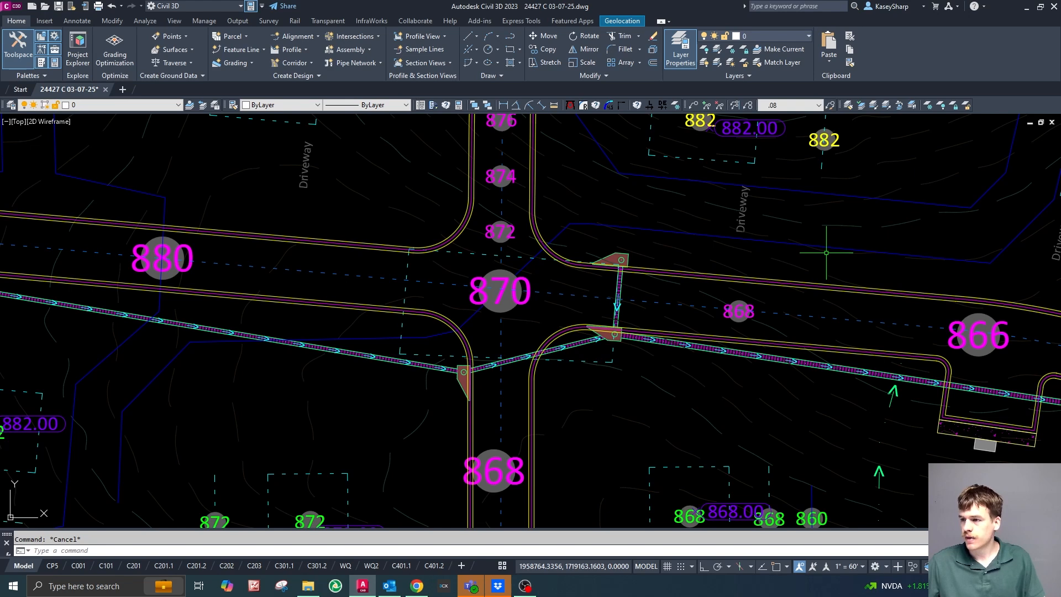
Undo the freezing of the Site Corridor's layer.
{"action": "key", "text": "ctrl+z"}
{"action": "key", "text": "Escape"}
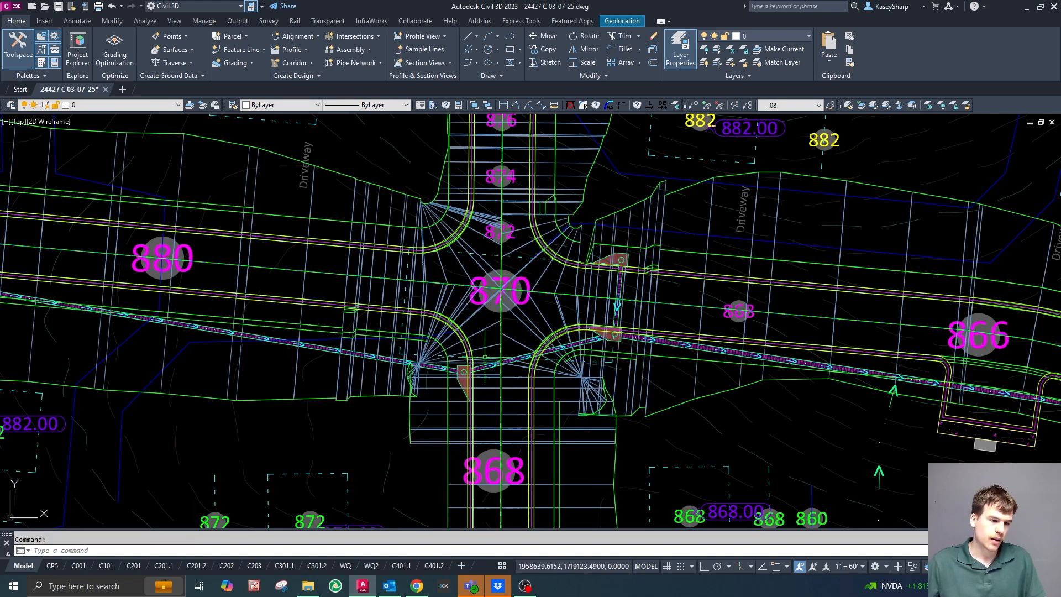
{"action": "scroll", "coordinate": [628, 288], "scroll_direction": "down", "scroll_amount": 4}
{"action": "scroll", "coordinate": [608, 298], "scroll_direction": "up", "scroll_amount": 6}
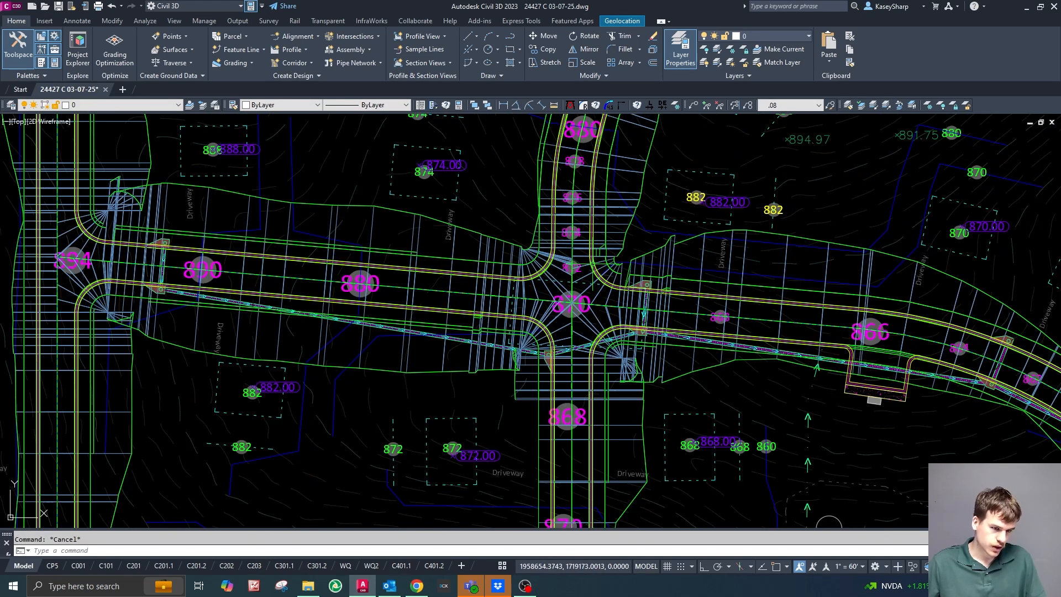
{"action": "left_click", "coordinate": [380, 287]}
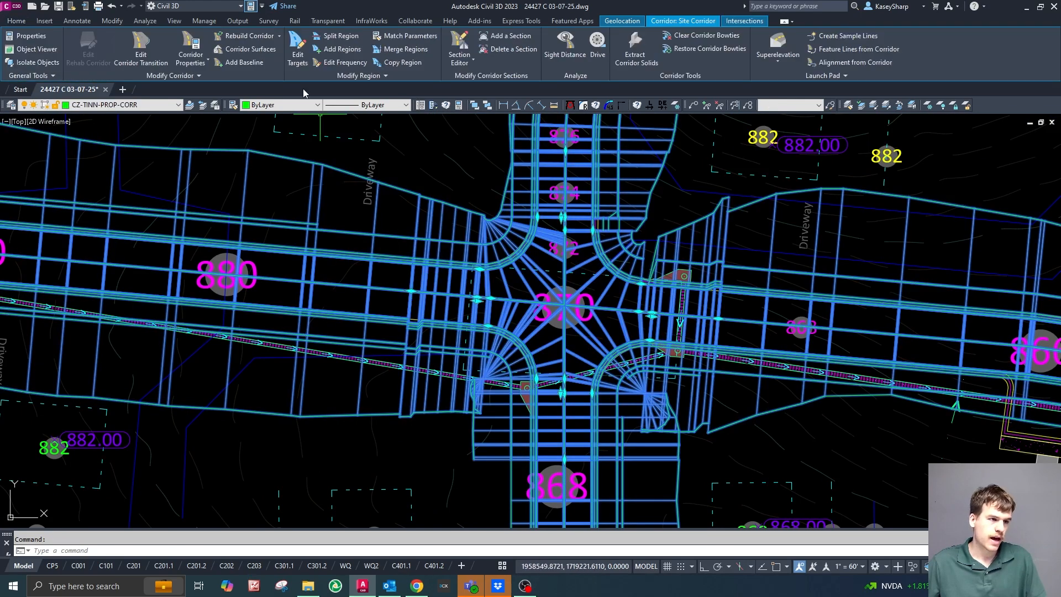
{"action": "left_click", "coordinate": [297, 49]}
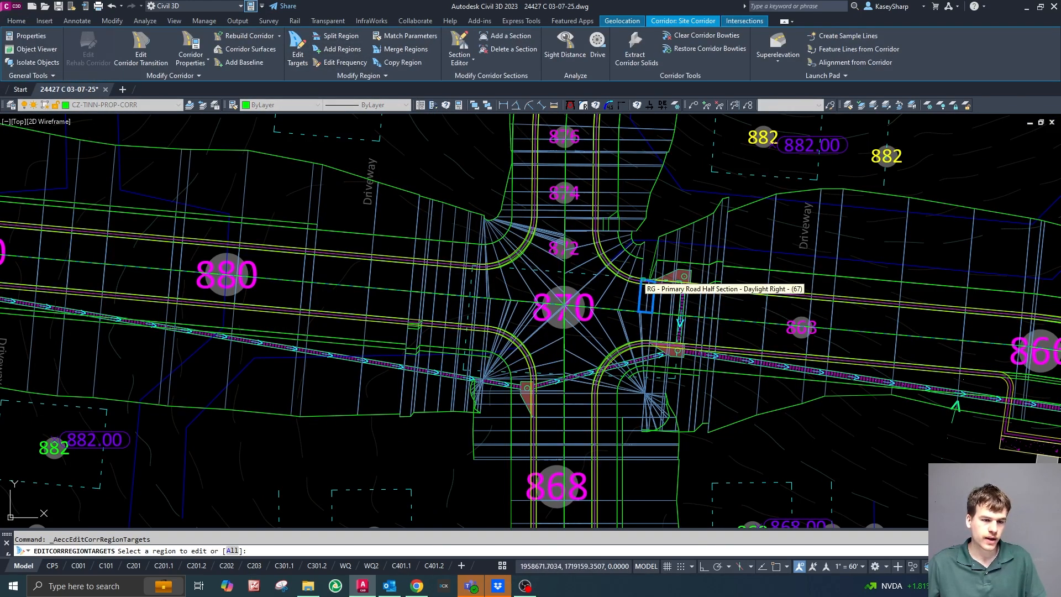
{"action": "scroll", "coordinate": [645, 298], "scroll_direction": "up", "scroll_amount": 4}
{"action": "scroll", "coordinate": [662, 310], "scroll_direction": "down", "scroll_amount": 4}
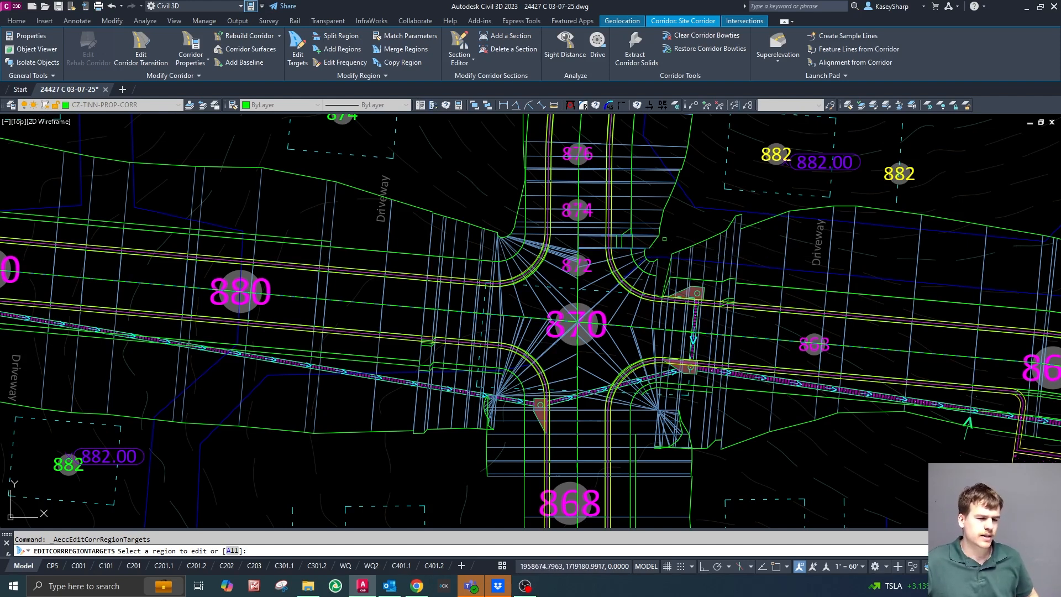
{"action": "scroll", "coordinate": [664, 239], "scroll_direction": "up", "scroll_amount": 2}
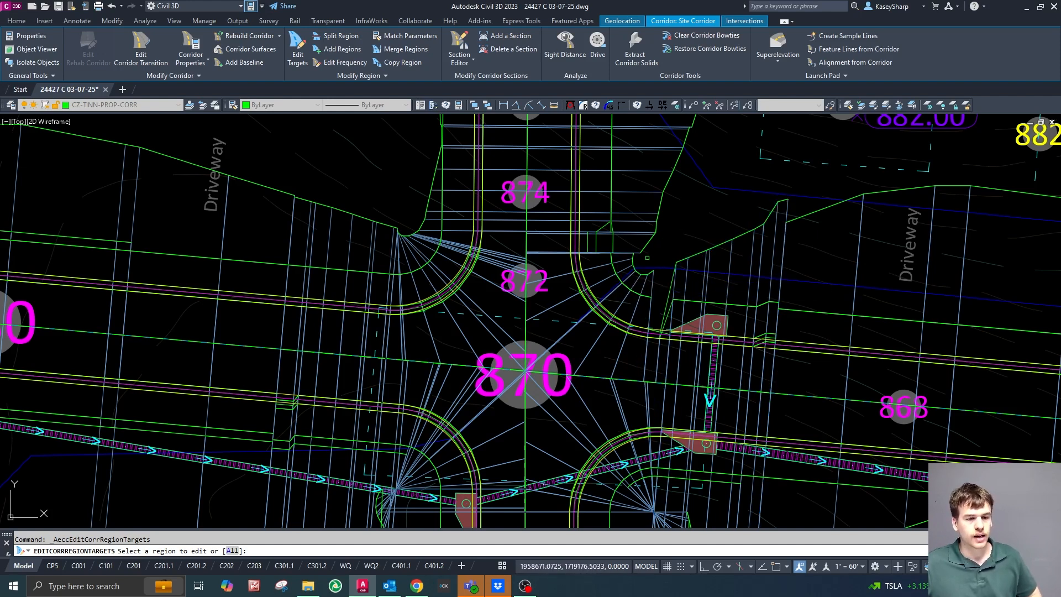
{"action": "scroll", "coordinate": [659, 242], "scroll_direction": "down", "scroll_amount": 5}
{"action": "scroll", "coordinate": [666, 235], "scroll_direction": "up", "scroll_amount": 3}
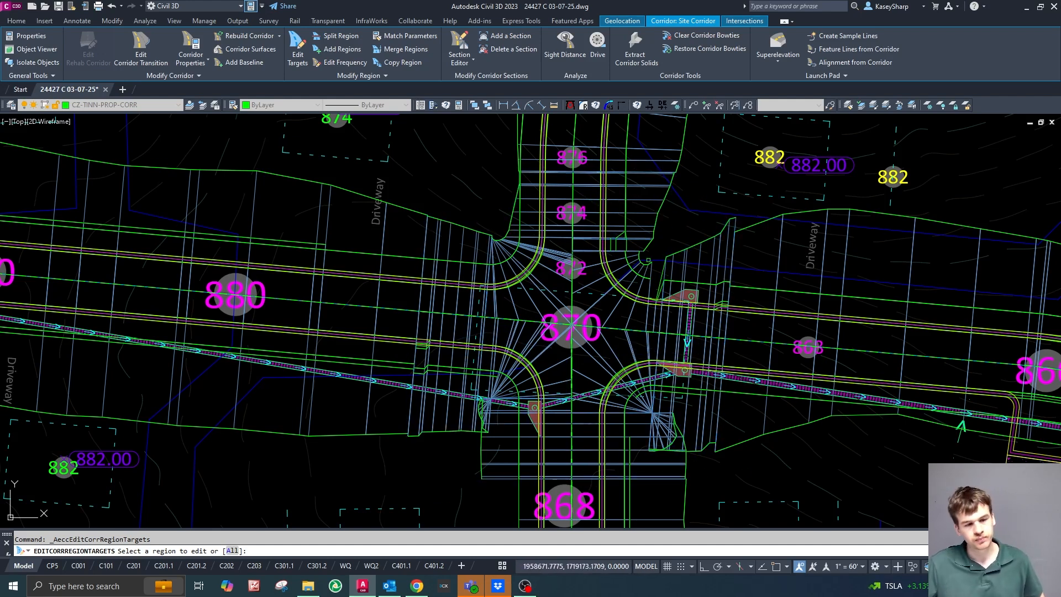
{"action": "key", "text": "Escape"}
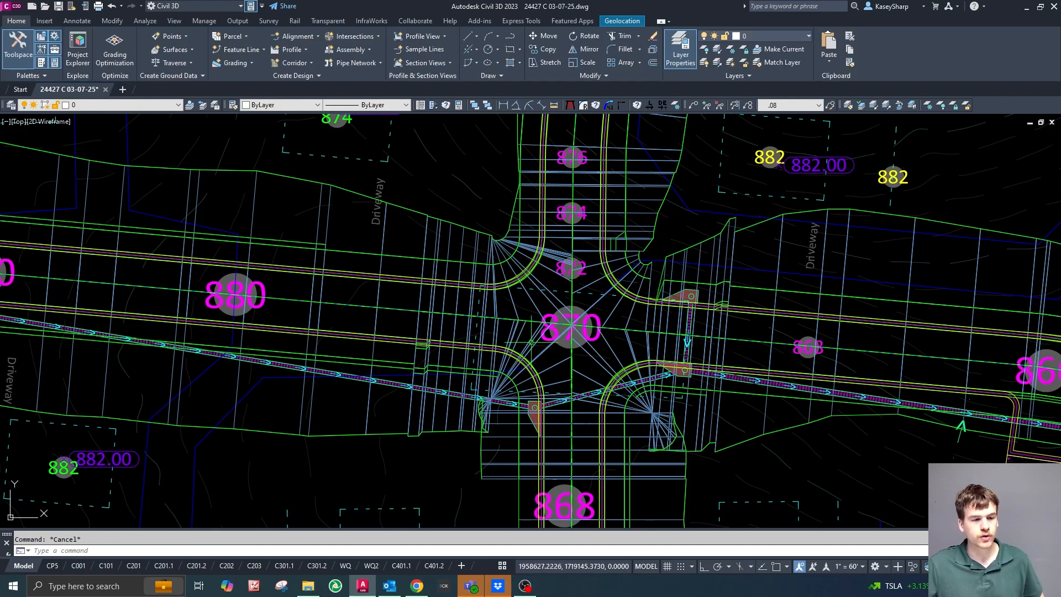
{"action": "scroll", "coordinate": [615, 328], "scroll_direction": "up", "scroll_amount": 6}
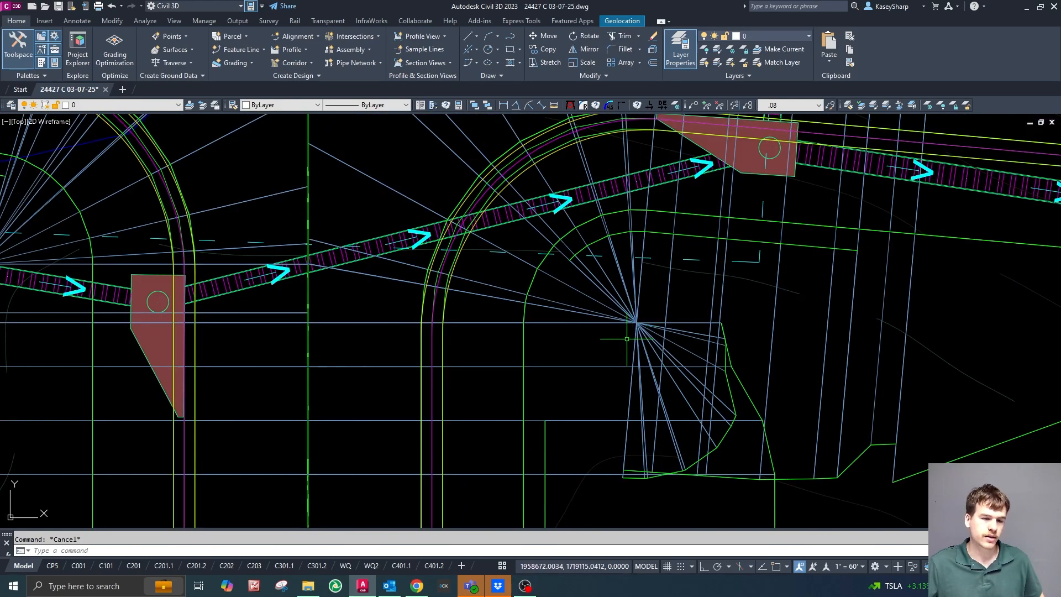
{"action": "scroll", "coordinate": [658, 387], "scroll_direction": "down", "scroll_amount": 5}
{"action": "scroll", "coordinate": [663, 381], "scroll_direction": "up", "scroll_amount": 5}
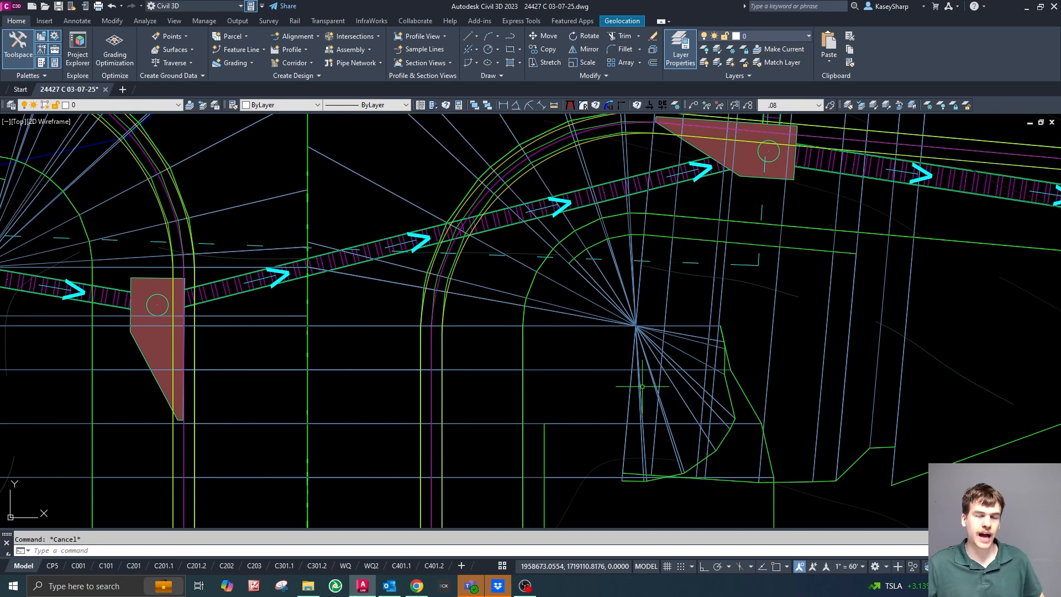
{"action": "scroll", "coordinate": [647, 357], "scroll_direction": "down", "scroll_amount": 5}
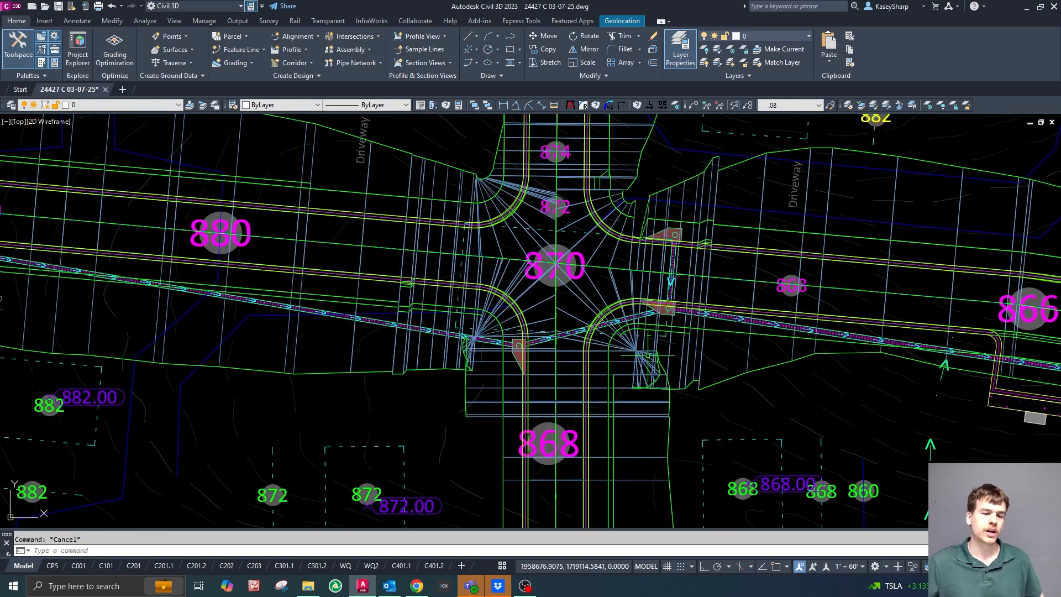
{"action": "scroll", "coordinate": [599, 353], "scroll_direction": "up", "scroll_amount": 3}
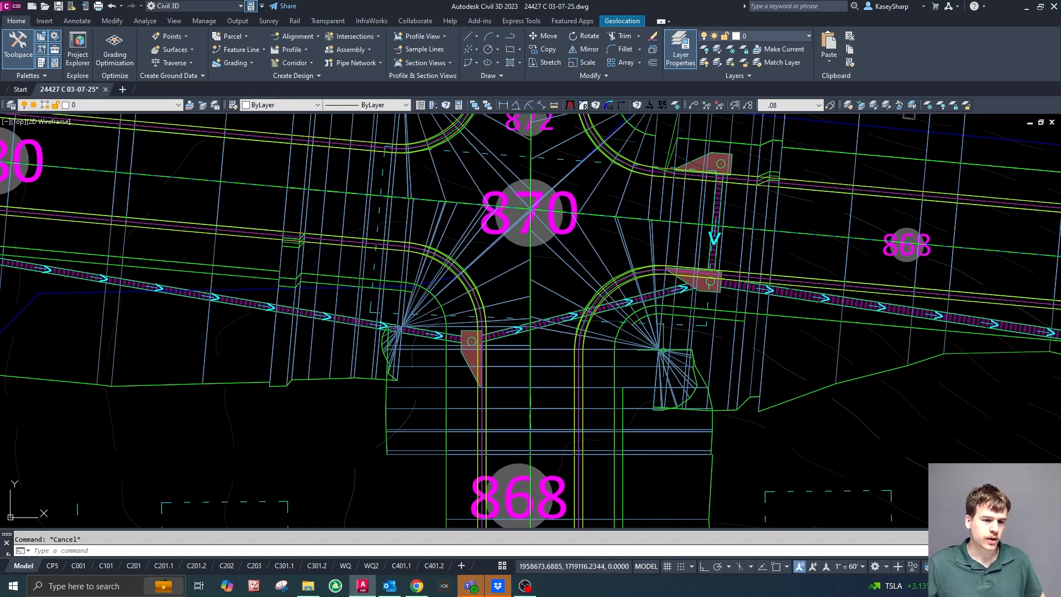
{"action": "left_click", "coordinate": [593, 215]}
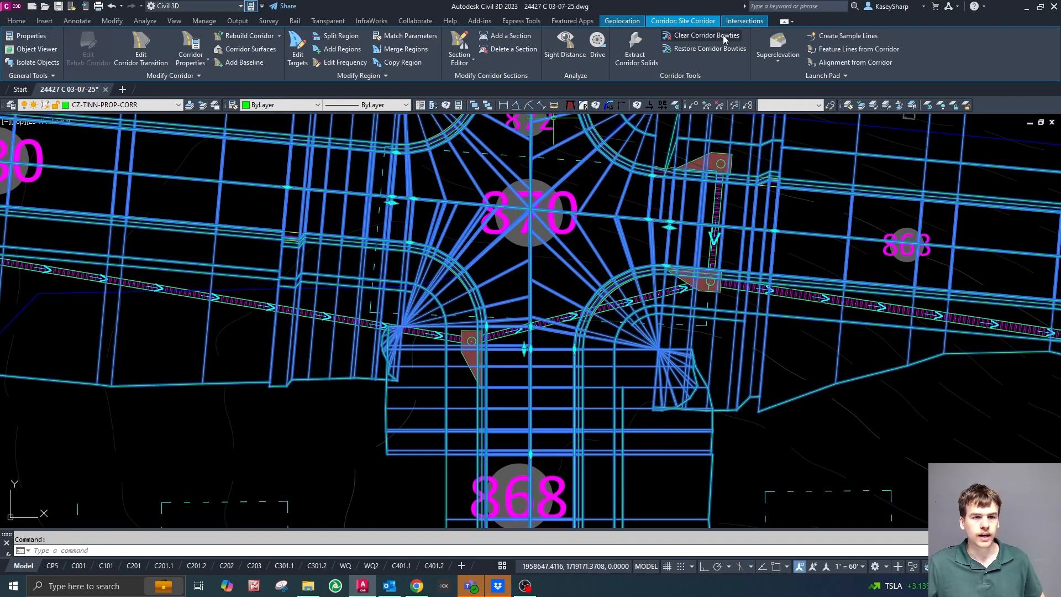
{"action": "left_click", "coordinate": [723, 35]}
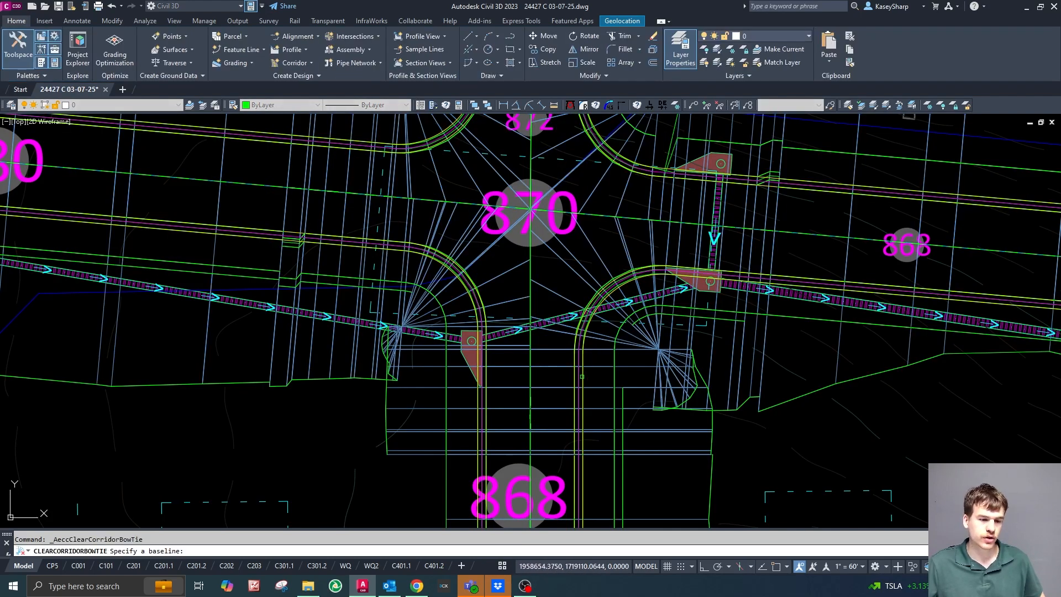
{"action": "left_click", "coordinate": [578, 378]}
{"action": "key", "text": "Escape"}
{"action": "key", "text": "Escape"}
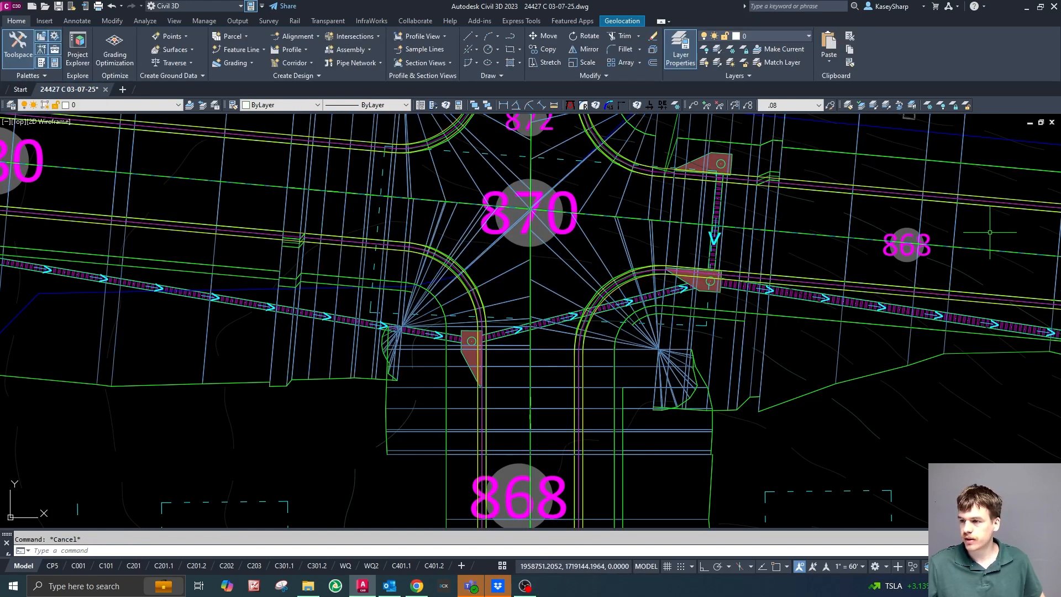
Clear the corridor bowtie at the southeast curb return, from the south leg's offset baseline to the east leg, and rebuild the corridor.
{"action": "left_click", "coordinate": [603, 410]}
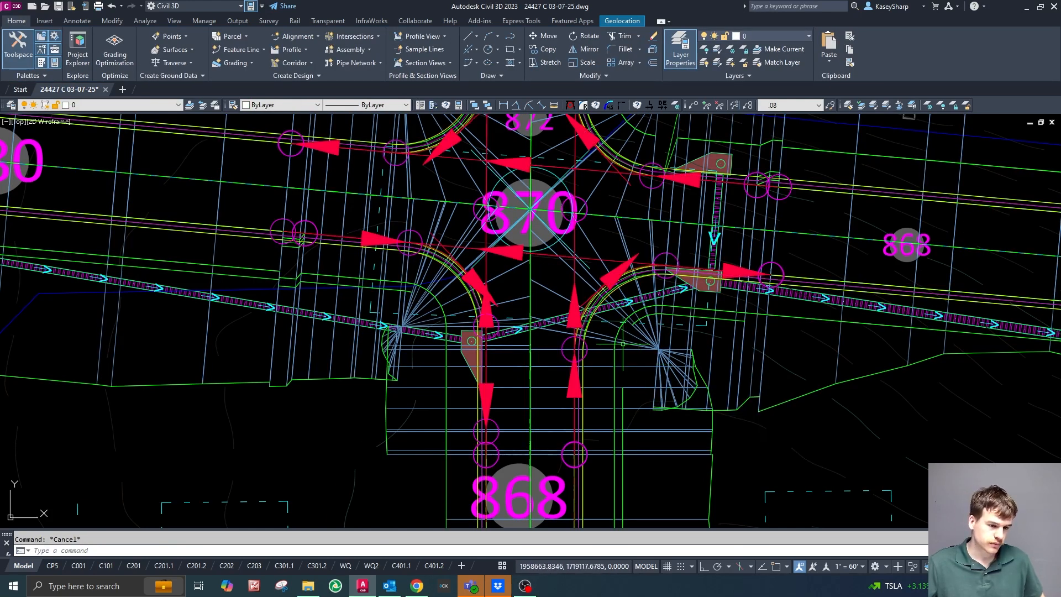
{"action": "left_click", "coordinate": [622, 346]}
{"action": "left_click", "coordinate": [707, 36]}
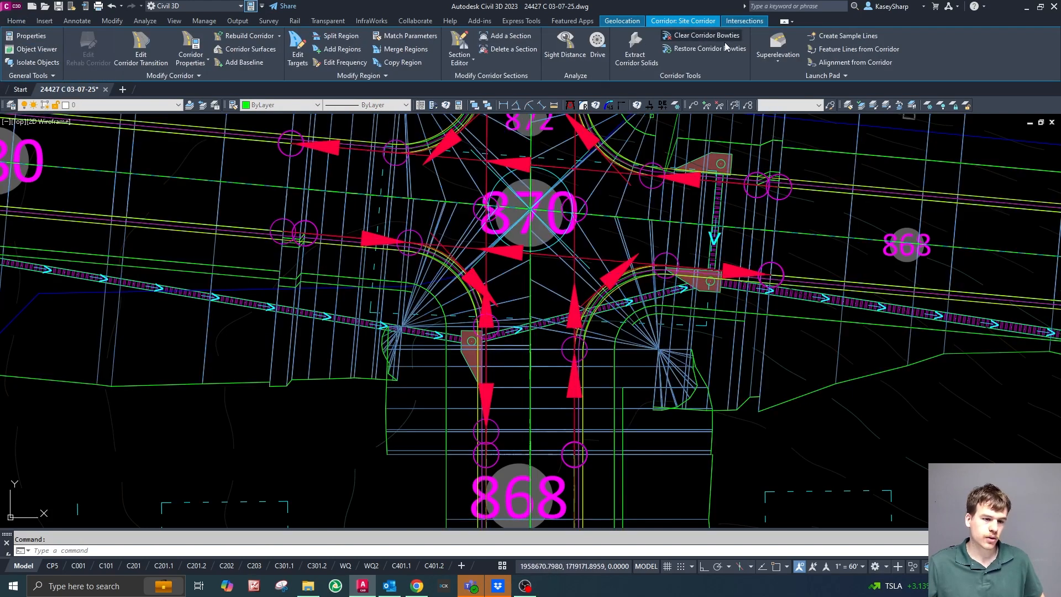
{"action": "left_click", "coordinate": [575, 404]}
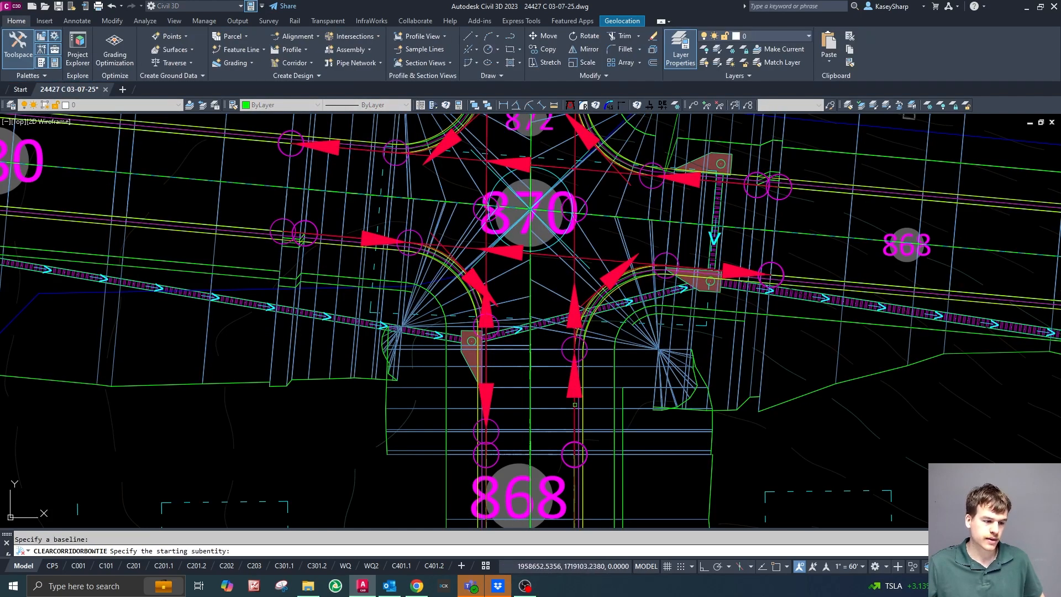
{"action": "left_click", "coordinate": [573, 403]}
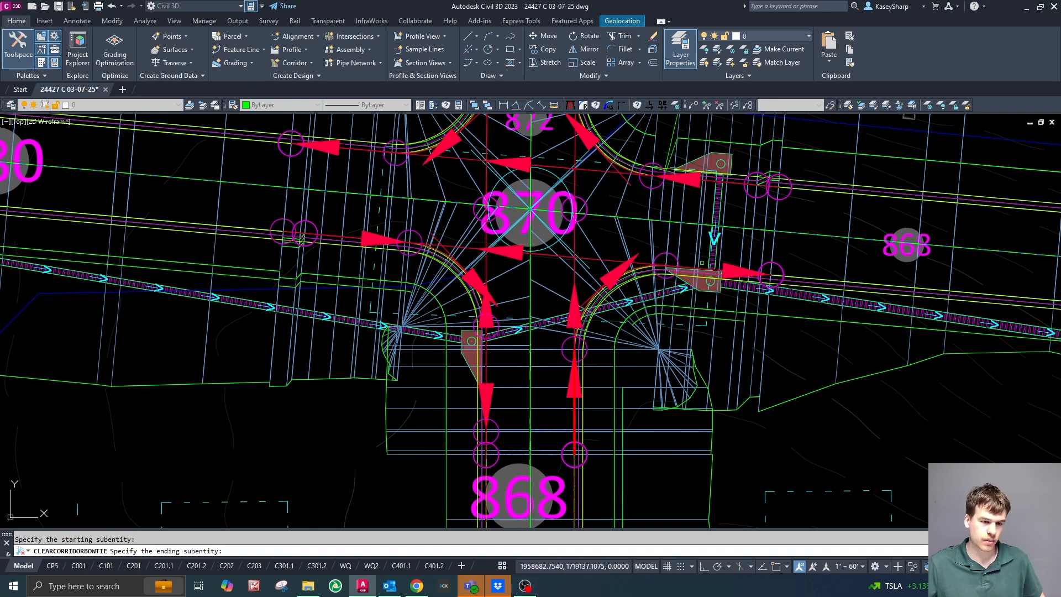
{"action": "left_click", "coordinate": [697, 269]}
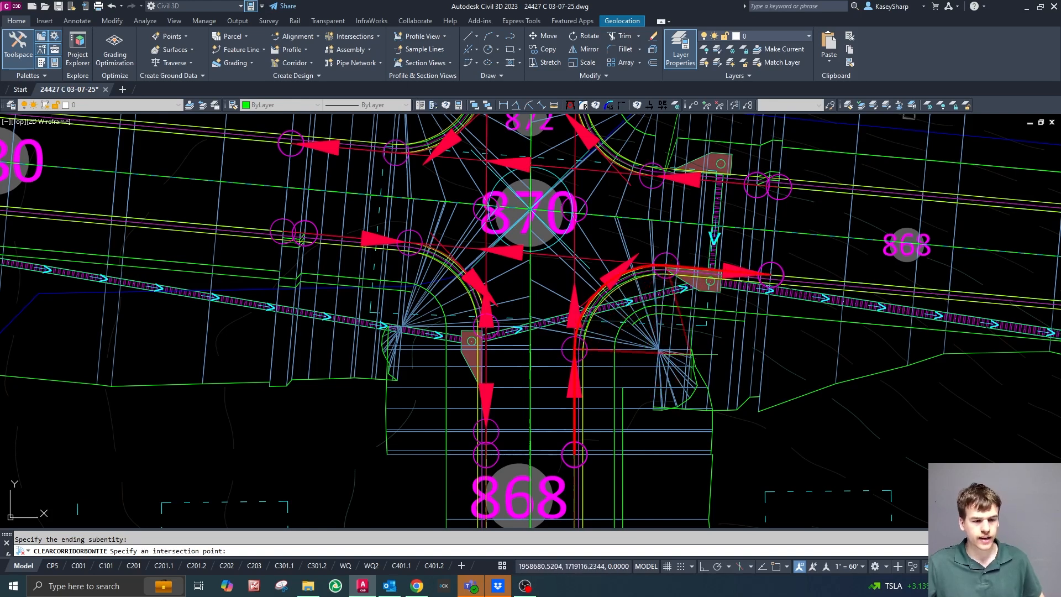
{"action": "left_click", "coordinate": [703, 396]}
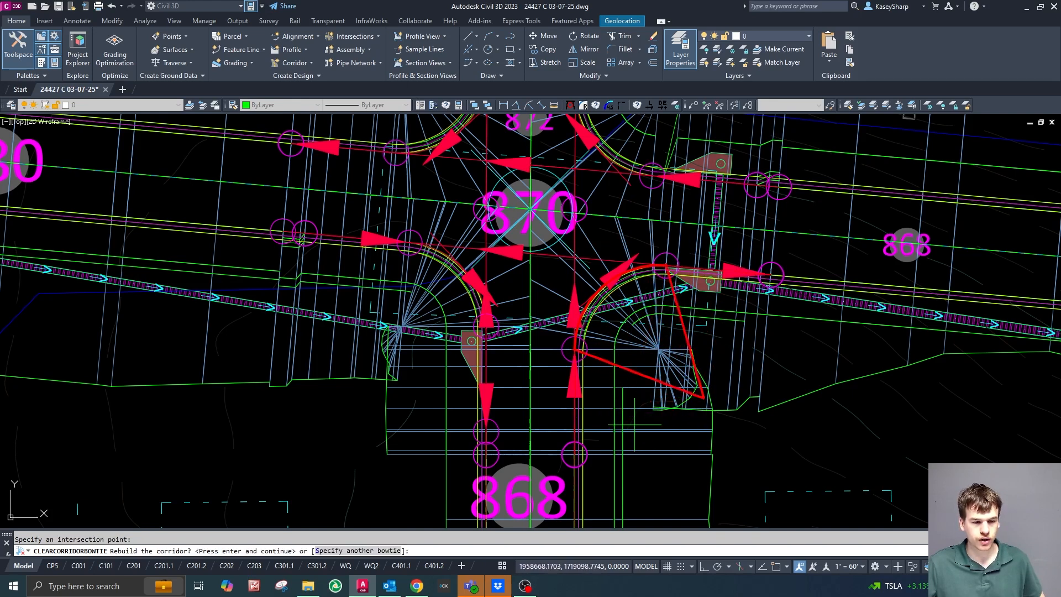
{"action": "key", "text": "Return"}
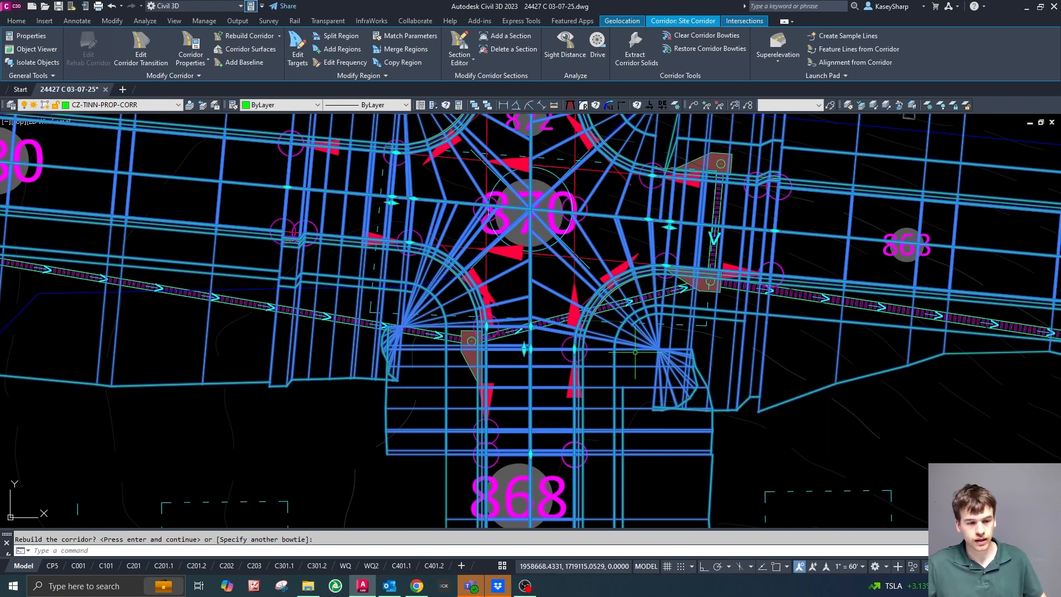
Examine the rebuilt corridor's bowties and daylight lines around all four curb returns of the intersection.
{"action": "scroll", "coordinate": [670, 359], "scroll_direction": "up", "scroll_amount": 1}
{"action": "key", "text": "Escape"}
{"action": "scroll", "coordinate": [661, 374], "scroll_direction": "down", "scroll_amount": 1}
{"action": "scroll", "coordinate": [662, 374], "scroll_direction": "down", "scroll_amount": 2}
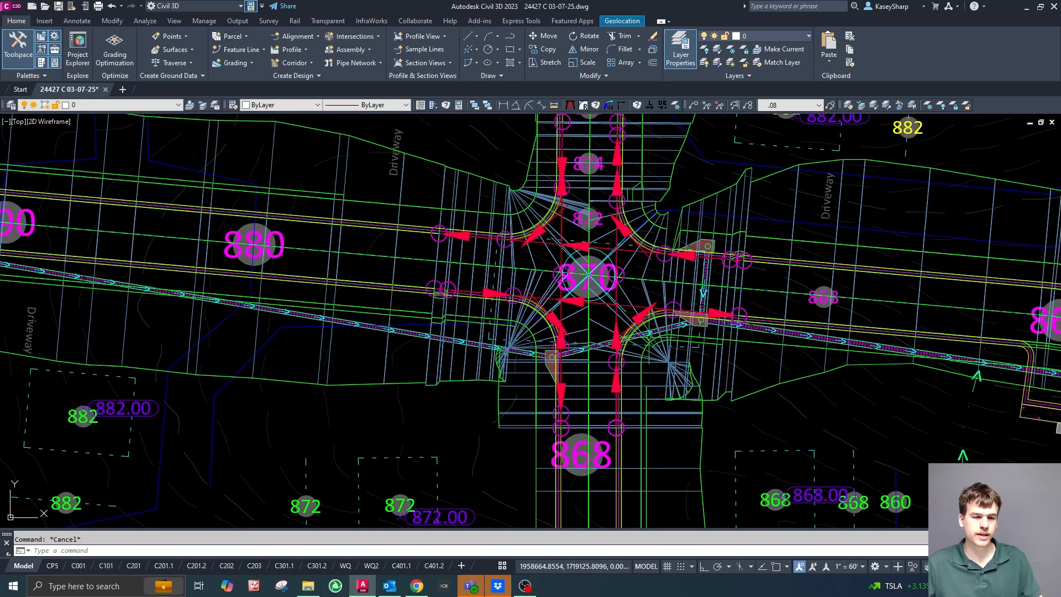
{"action": "scroll", "coordinate": [655, 345], "scroll_direction": "up", "scroll_amount": 2}
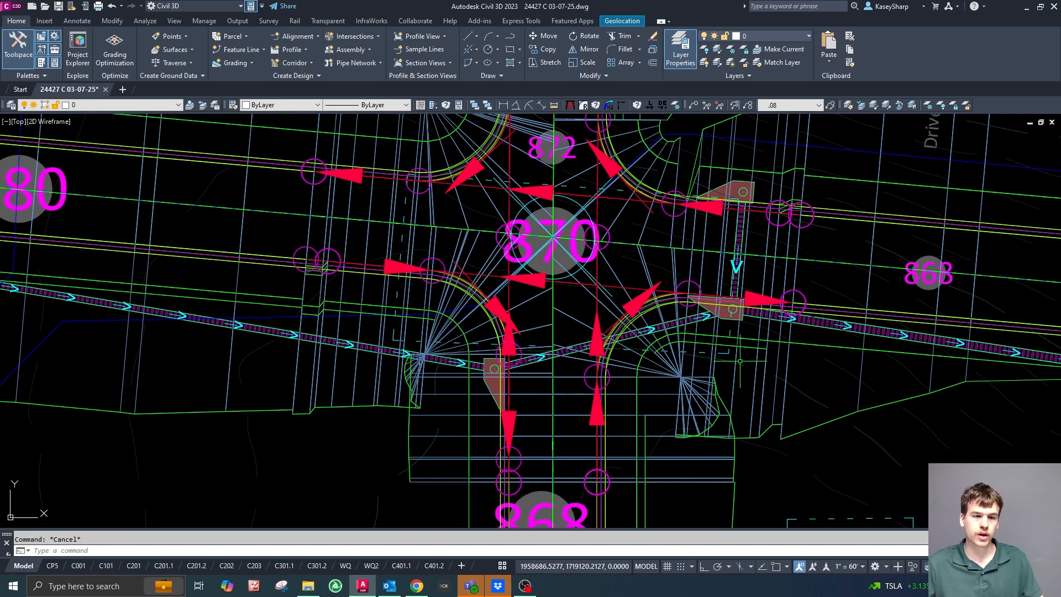
{"action": "scroll", "coordinate": [719, 356], "scroll_direction": "down", "scroll_amount": 6}
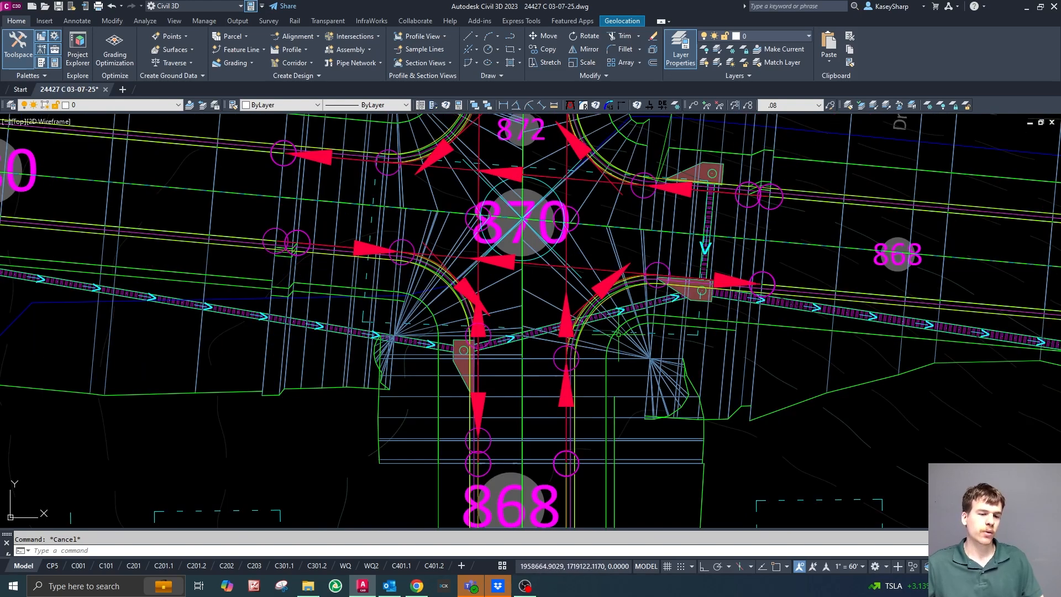
{"action": "scroll", "coordinate": [614, 299], "scroll_direction": "up", "scroll_amount": 3}
{"action": "scroll", "coordinate": [608, 293], "scroll_direction": "down", "scroll_amount": 1}
{"action": "scroll", "coordinate": [608, 293], "scroll_direction": "up", "scroll_amount": 4}
{"action": "scroll", "coordinate": [535, 249], "scroll_direction": "up", "scroll_amount": 1}
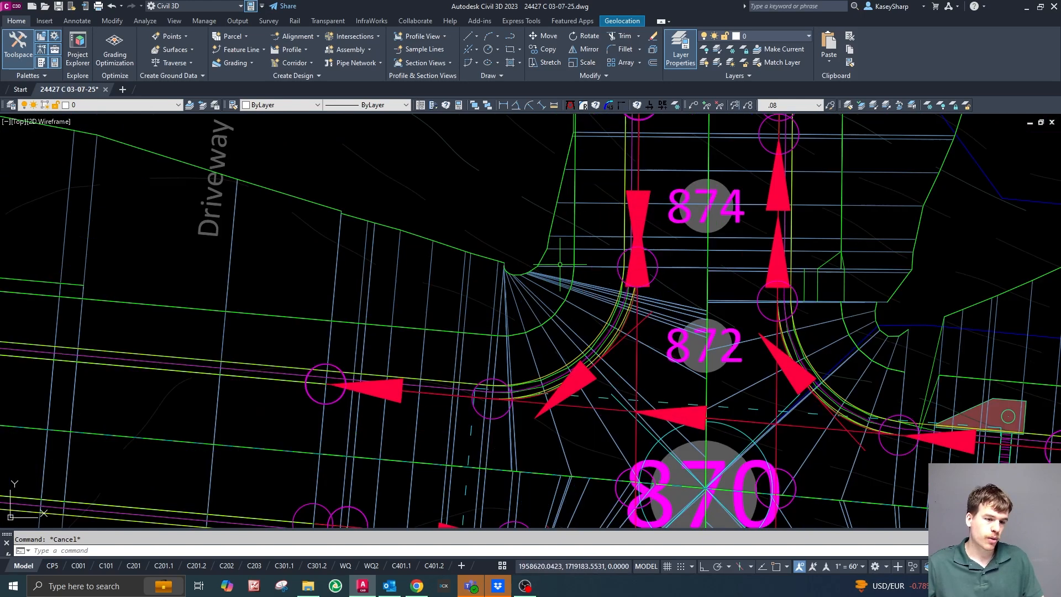
{"action": "scroll", "coordinate": [590, 252], "scroll_direction": "down", "scroll_amount": 4}
{"action": "scroll", "coordinate": [628, 304], "scroll_direction": "up", "scroll_amount": 2}
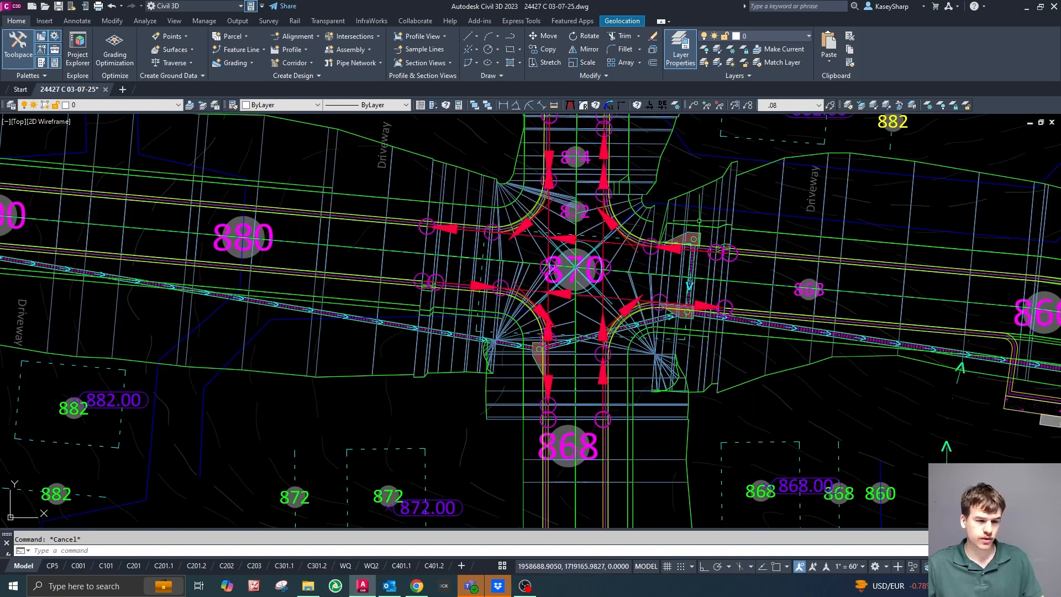
{"action": "scroll", "coordinate": [691, 210], "scroll_direction": "up", "scroll_amount": 3}
{"action": "scroll", "coordinate": [669, 211], "scroll_direction": "down", "scroll_amount": 3}
{"action": "scroll", "coordinate": [761, 278], "scroll_direction": "up", "scroll_amount": 4}
{"action": "scroll", "coordinate": [718, 271], "scroll_direction": "down", "scroll_amount": 5}
{"action": "scroll", "coordinate": [724, 274], "scroll_direction": "up", "scroll_amount": 2}
{"action": "scroll", "coordinate": [630, 254], "scroll_direction": "down", "scroll_amount": 2}
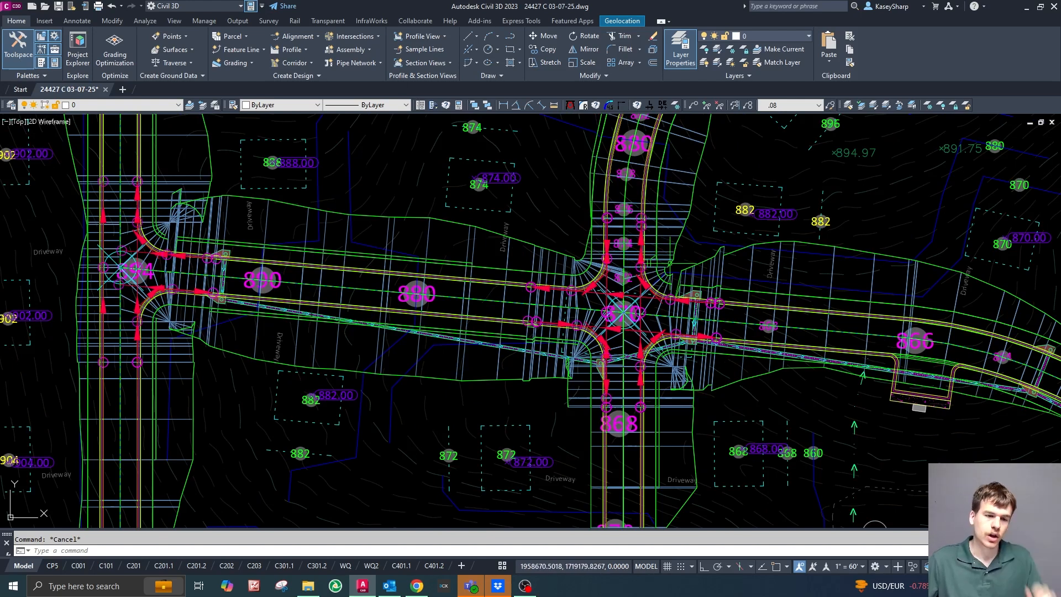
Freeze the layer of the intersection's offset and curb return alignments by picking one of them with LAYFRZ.
{"action": "scroll", "coordinate": [597, 283], "scroll_direction": "up", "scroll_amount": 4}
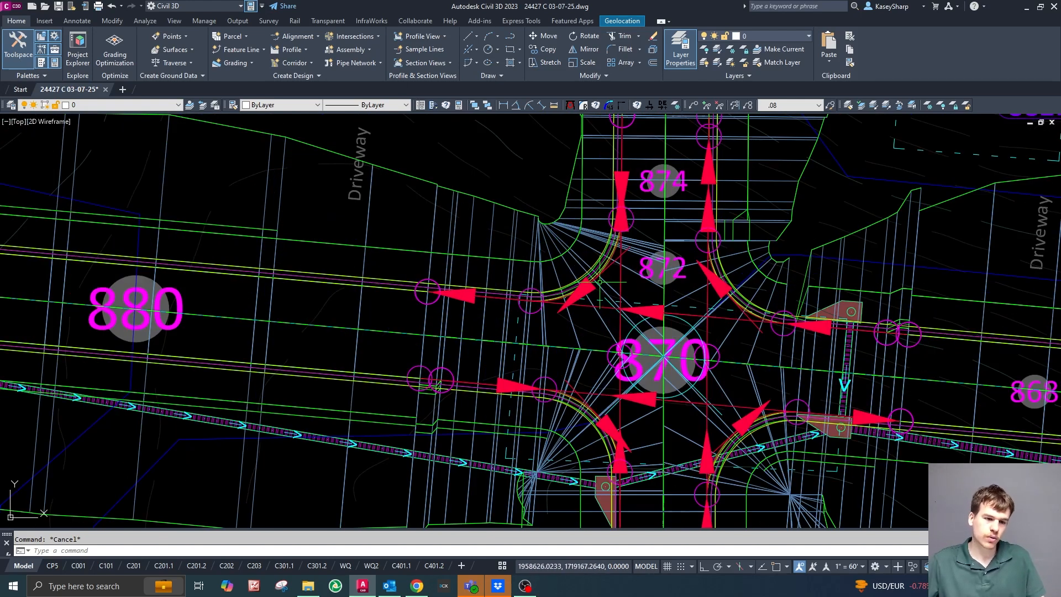
{"action": "type", "text": "layfrz"}
{"action": "key", "text": "Return"}
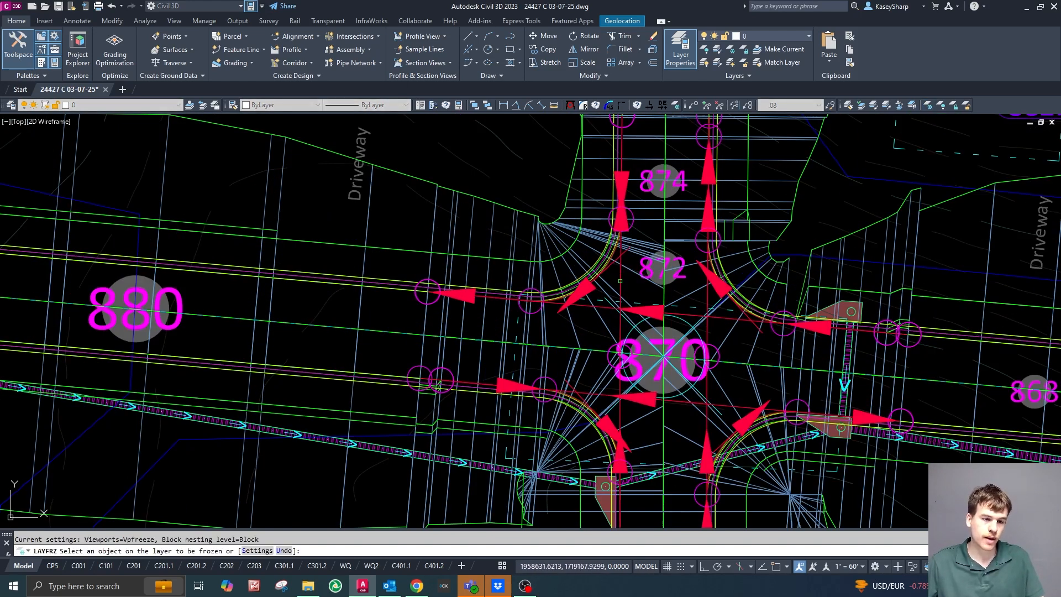
{"action": "left_click", "coordinate": [621, 280]}
{"action": "key", "text": "Escape"}
{"action": "scroll", "coordinate": [577, 285], "scroll_direction": "down", "scroll_amount": 2}
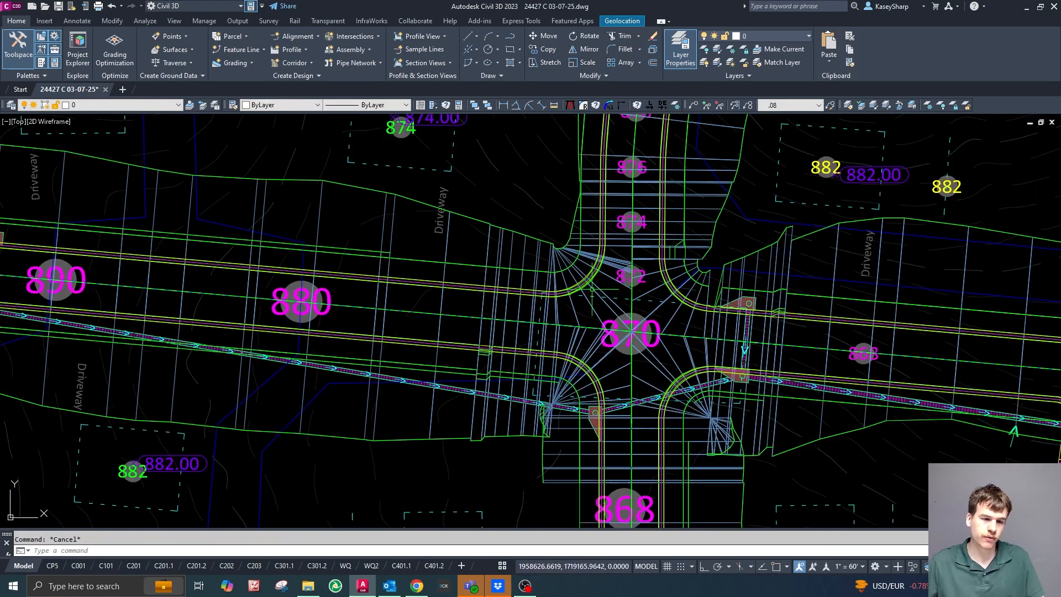
Inspect the corridor at the western T-intersection and compare its curb return grading with the four-way intersection.
{"action": "scroll", "coordinate": [541, 265], "scroll_direction": "down", "scroll_amount": 2}
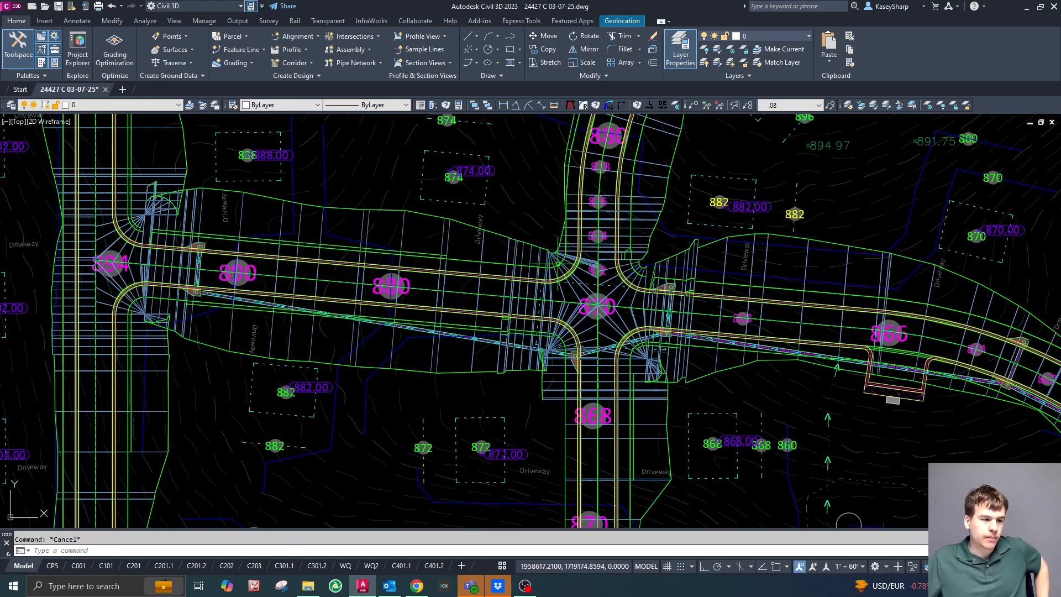
{"action": "scroll", "coordinate": [784, 318], "scroll_direction": "down", "scroll_amount": 2}
{"action": "scroll", "coordinate": [464, 256], "scroll_direction": "up", "scroll_amount": 6}
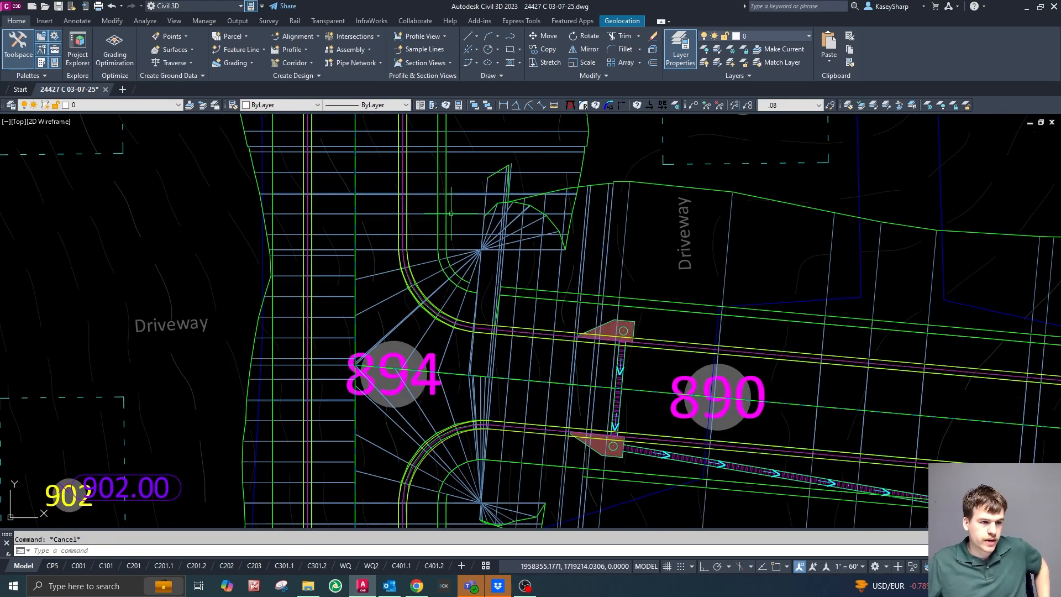
{"action": "scroll", "coordinate": [446, 257], "scroll_direction": "down", "scroll_amount": 2}
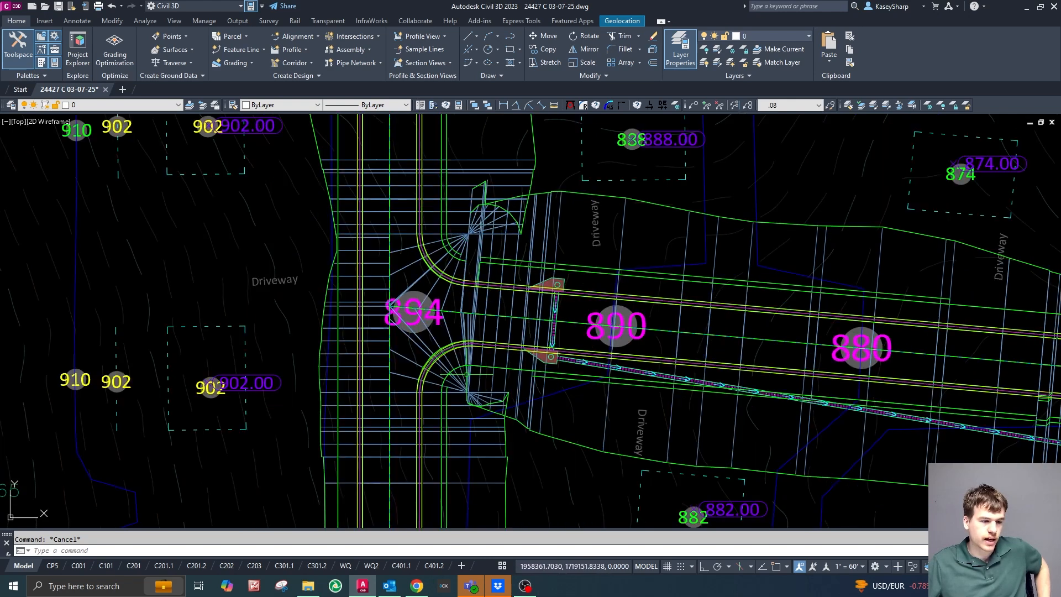
{"action": "scroll", "coordinate": [426, 325], "scroll_direction": "up", "scroll_amount": 4}
{"action": "scroll", "coordinate": [475, 372], "scroll_direction": "down", "scroll_amount": 5}
{"action": "scroll", "coordinate": [616, 389], "scroll_direction": "up", "scroll_amount": 2}
{"action": "scroll", "coordinate": [843, 282], "scroll_direction": "down", "scroll_amount": 1}
{"action": "scroll", "coordinate": [795, 335], "scroll_direction": "up", "scroll_amount": 2}
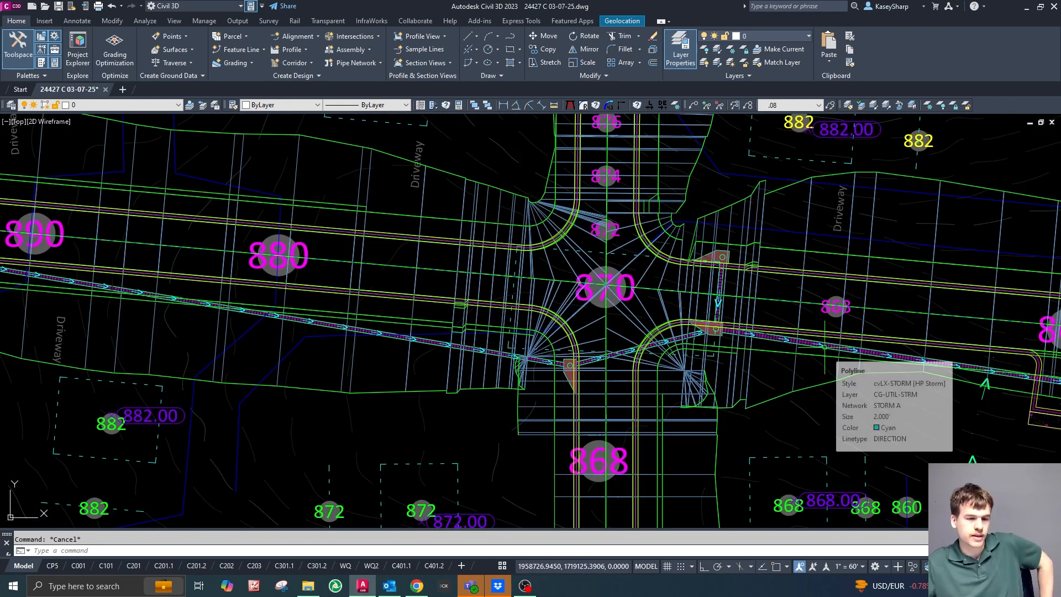
{"action": "scroll", "coordinate": [510, 415], "scroll_direction": "down", "scroll_amount": 2}
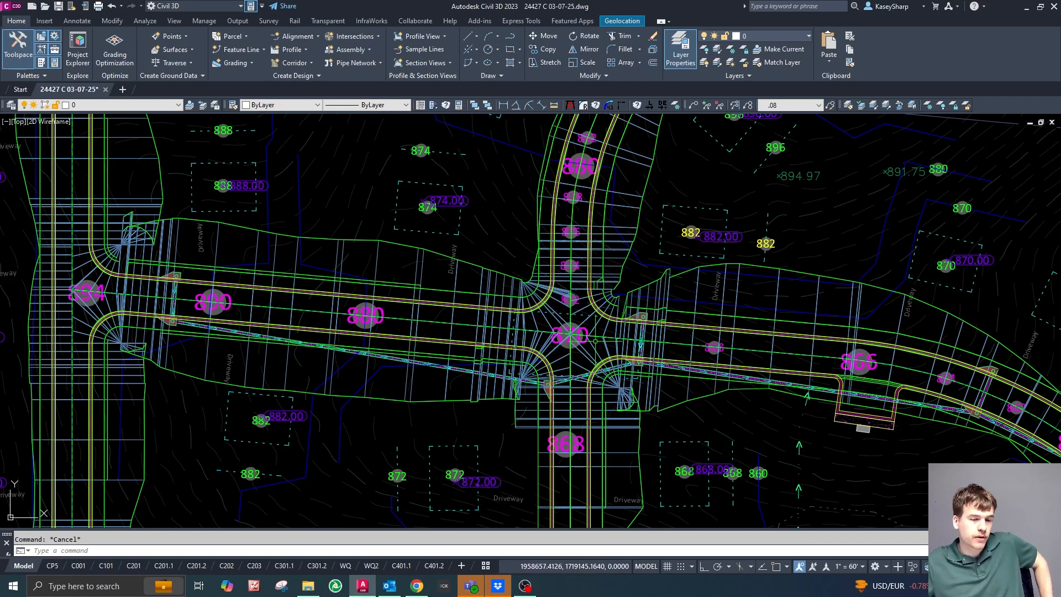
{"action": "scroll", "coordinate": [559, 367], "scroll_direction": "up", "scroll_amount": 2}
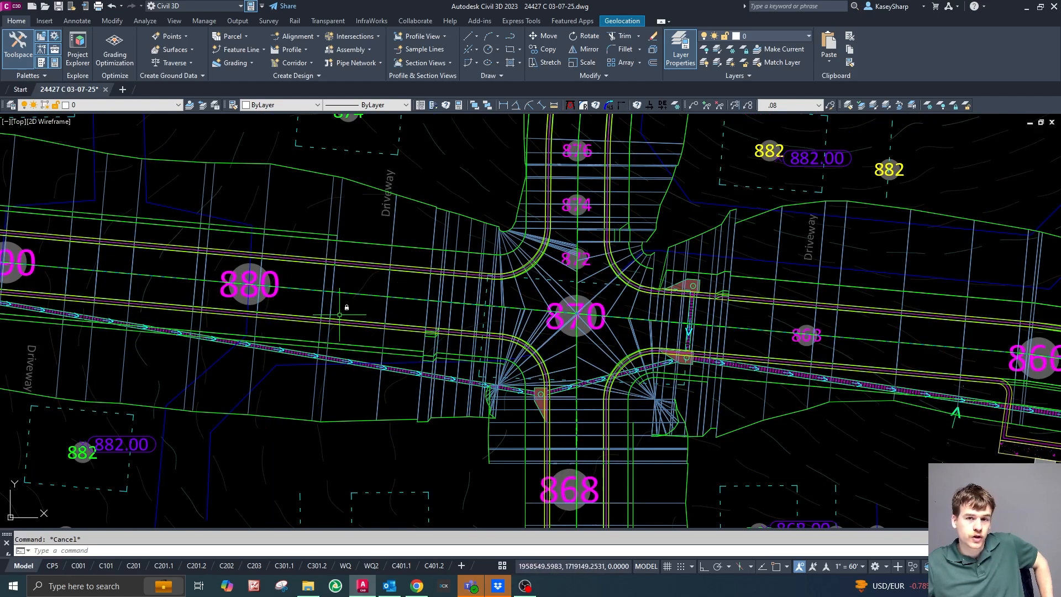
{"action": "scroll", "coordinate": [571, 314], "scroll_direction": "up", "scroll_amount": 5}
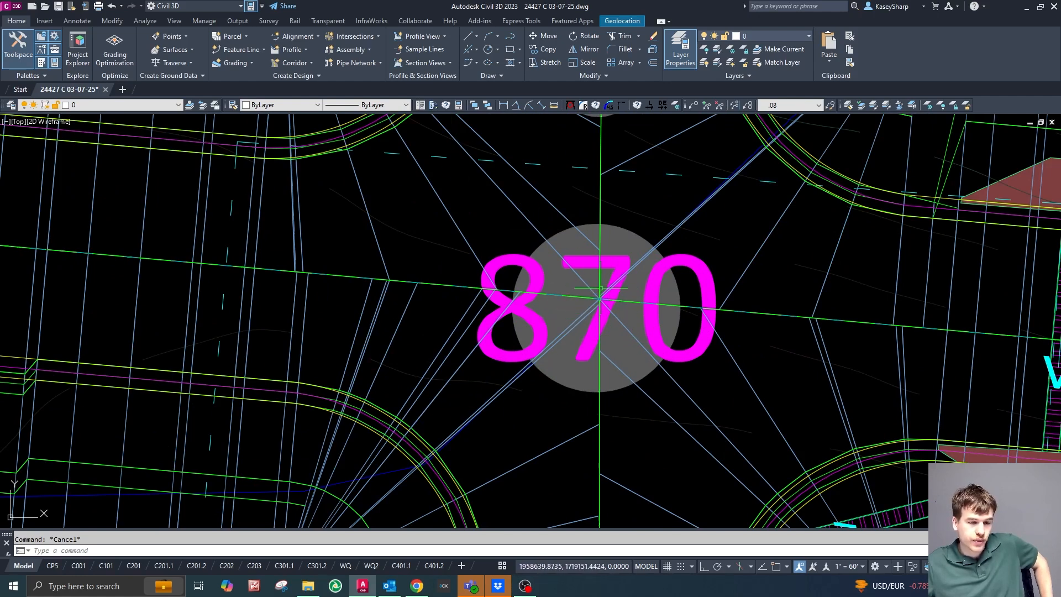
{"action": "scroll", "coordinate": [580, 312], "scroll_direction": "down", "scroll_amount": 2}
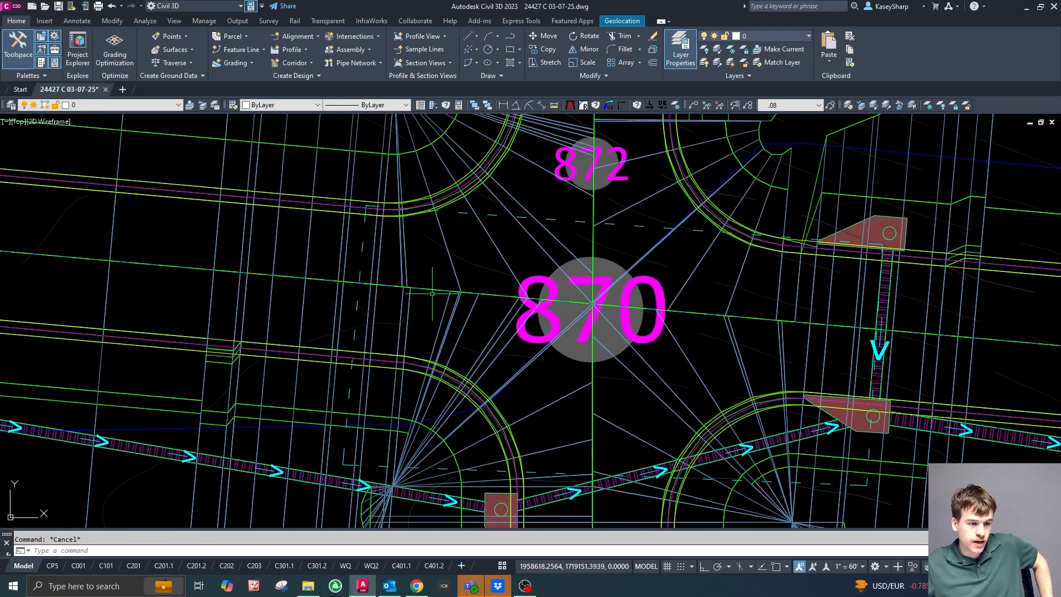
{"action": "scroll", "coordinate": [432, 279], "scroll_direction": "down", "scroll_amount": 4}
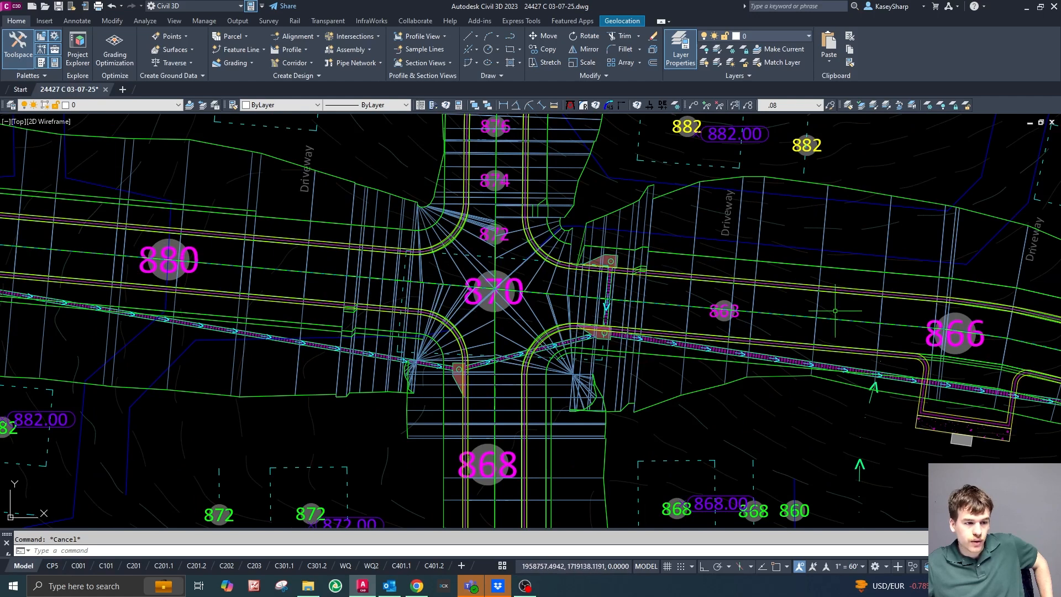
Delete the existing surface from the Site Corridor's corridor surfaces and create a new corridor surface.
{"action": "scroll", "coordinate": [507, 335], "scroll_direction": "up", "scroll_amount": 4}
{"action": "scroll", "coordinate": [785, 297], "scroll_direction": "down", "scroll_amount": 2}
{"action": "scroll", "coordinate": [697, 301], "scroll_direction": "down", "scroll_amount": 2}
{"action": "left_click", "coordinate": [507, 225]}
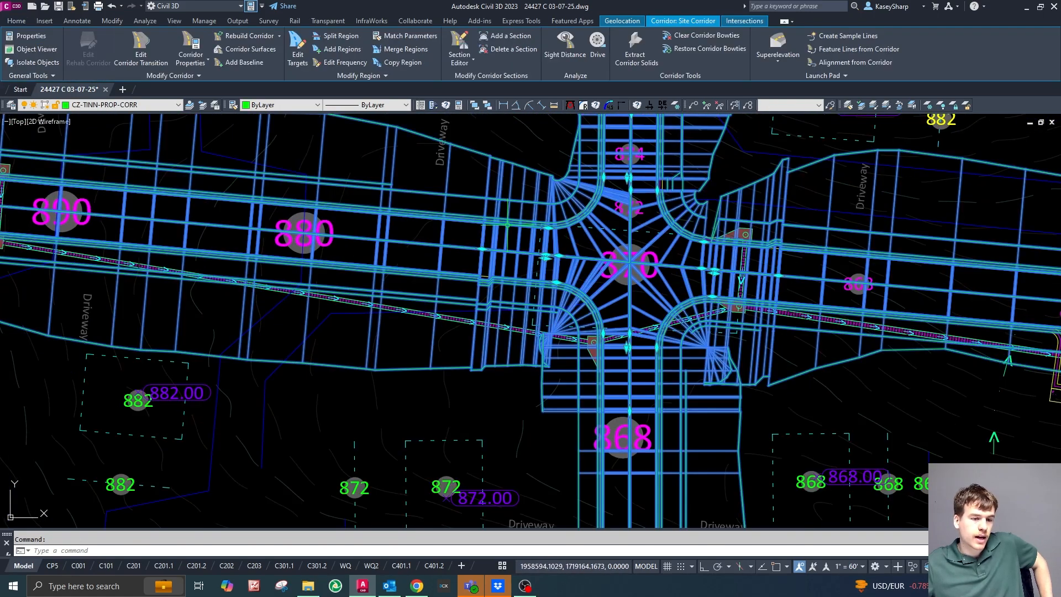
{"action": "left_click", "coordinate": [246, 49]}
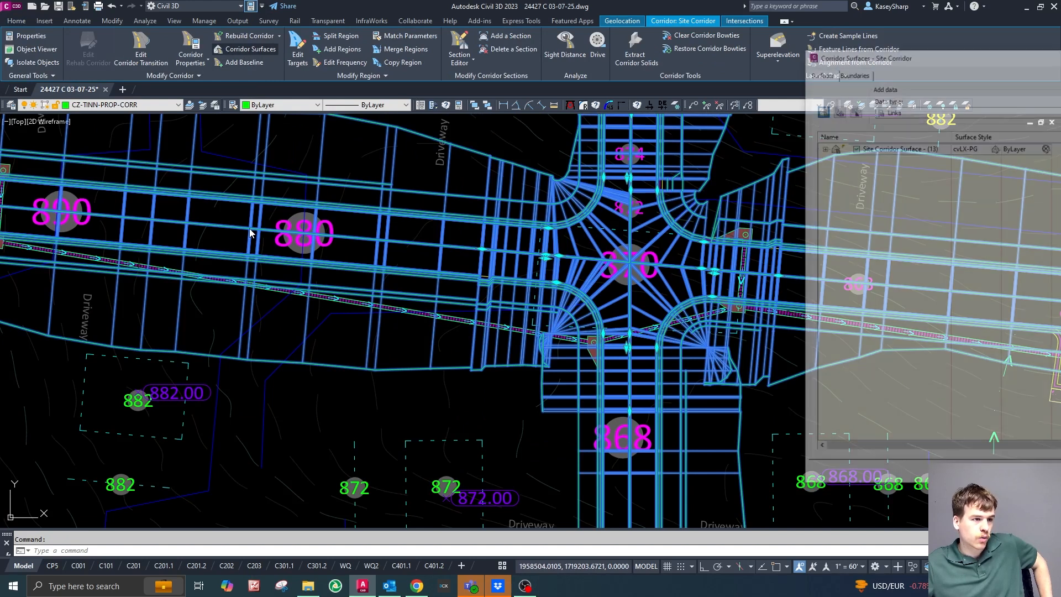
{"action": "left_click_drag", "start_coordinate": [1002, 55], "coordinate": [263, 40]}
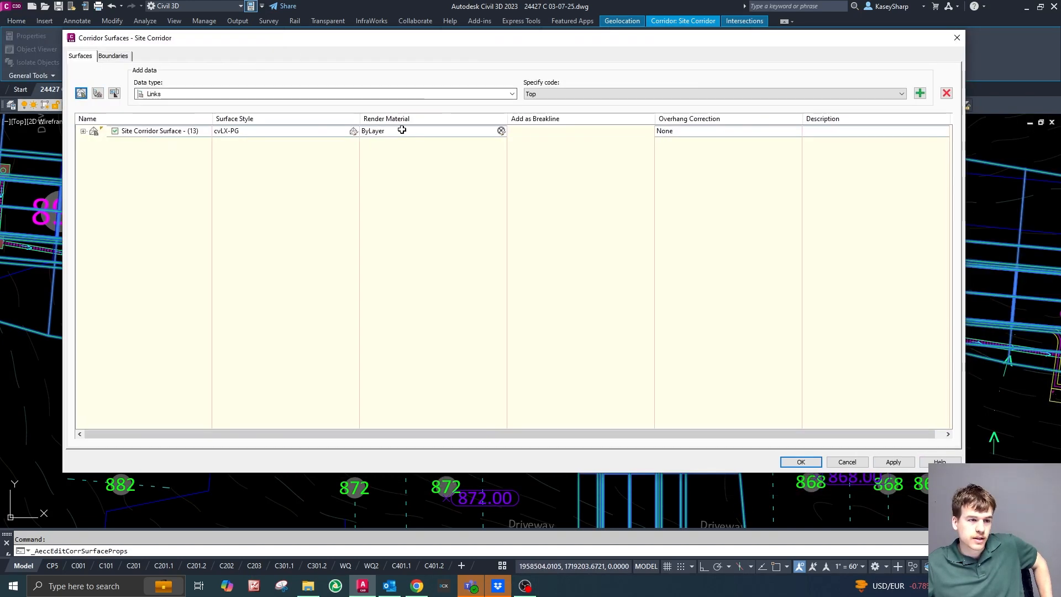
{"action": "left_click", "coordinate": [197, 133]}
{"action": "left_click", "coordinate": [947, 93]}
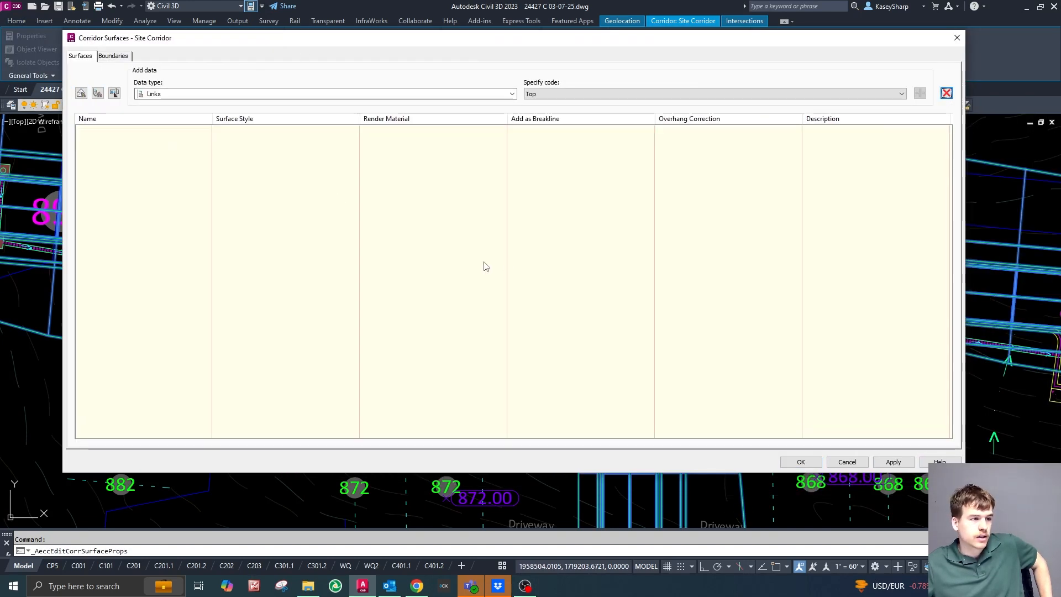
{"action": "left_click", "coordinate": [81, 93]}
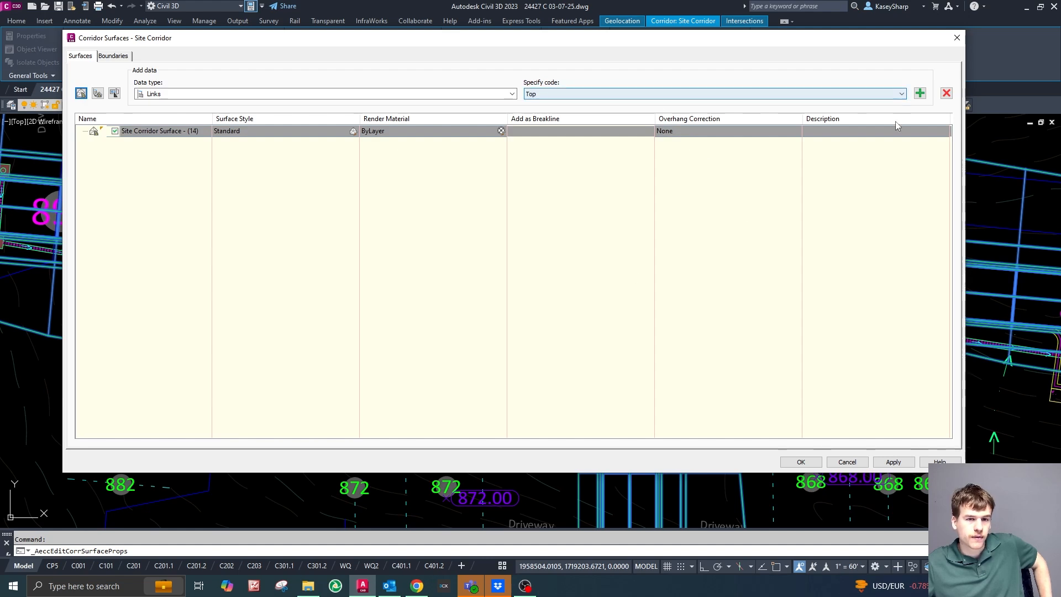
Add the Top link code to the new Site Corridor surface and apply the corridor surface changes.
{"action": "left_click", "coordinate": [919, 94]}
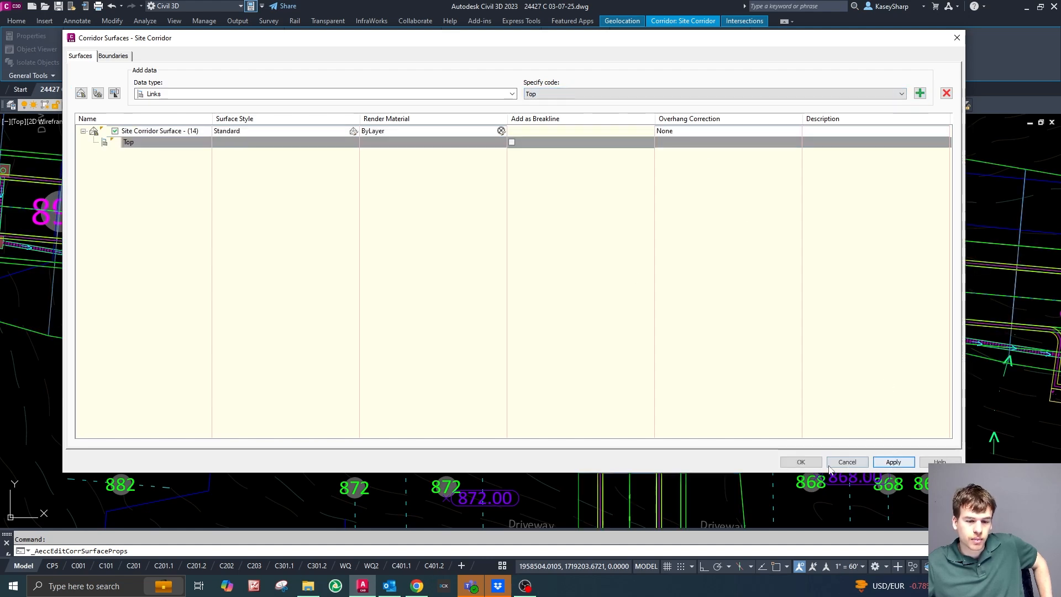
{"action": "left_click", "coordinate": [801, 462]}
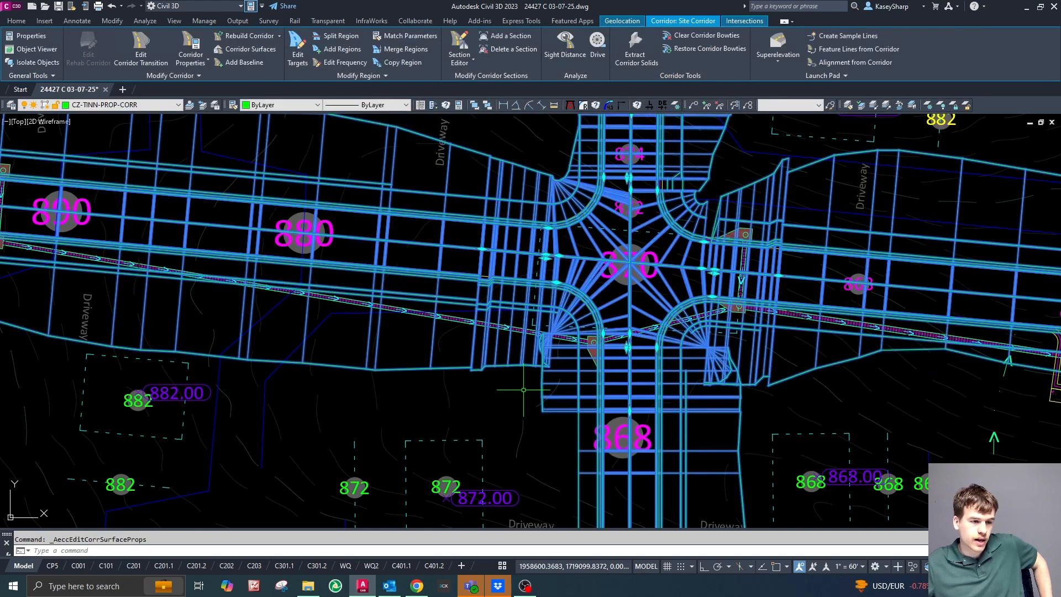
{"action": "scroll", "coordinate": [702, 219], "scroll_direction": "down", "scroll_amount": 6}
{"action": "key", "text": "Escape"}
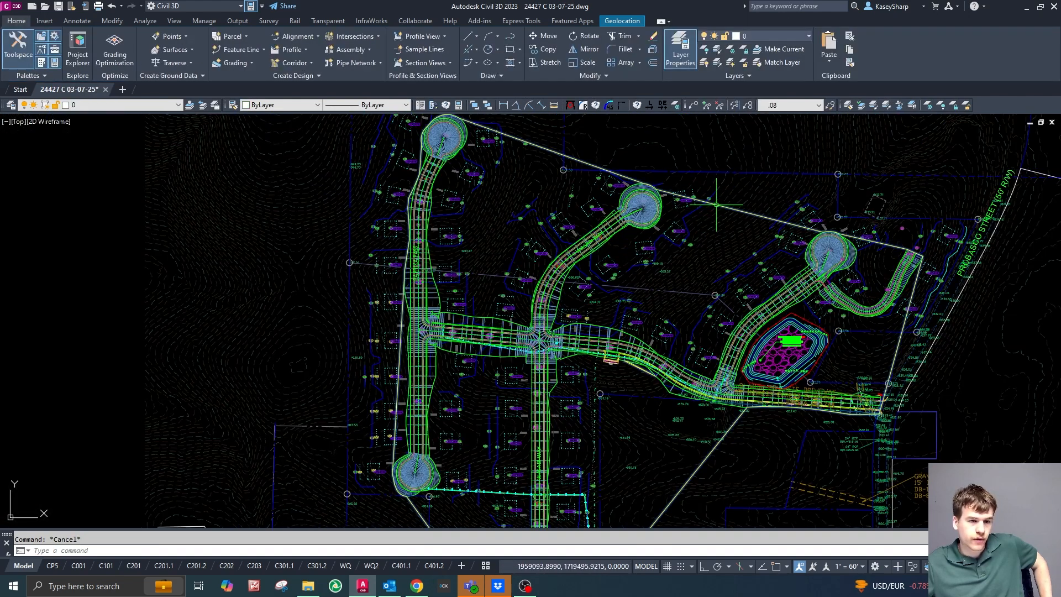
Freeze the corridor's layer with LAYFRZ by picking the corridor at the four-way intersection, leaving the surface contours displayed.
{"action": "left_click", "coordinate": [832, 187]}
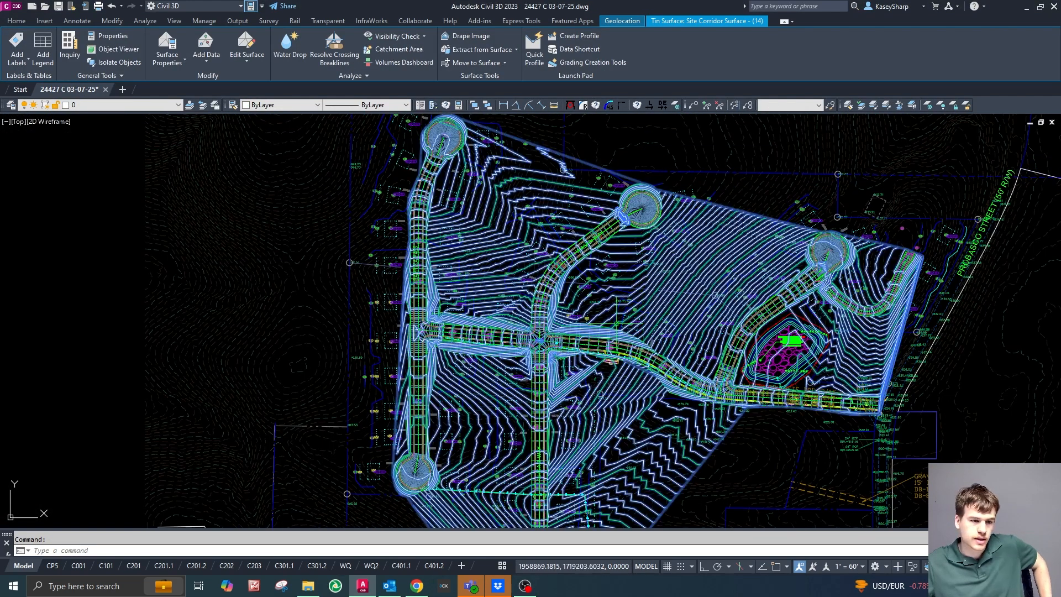
{"action": "scroll", "coordinate": [536, 343], "scroll_direction": "up", "scroll_amount": 5}
{"action": "scroll", "coordinate": [586, 245], "scroll_direction": "up", "scroll_amount": 2}
{"action": "key", "text": "Escape"}
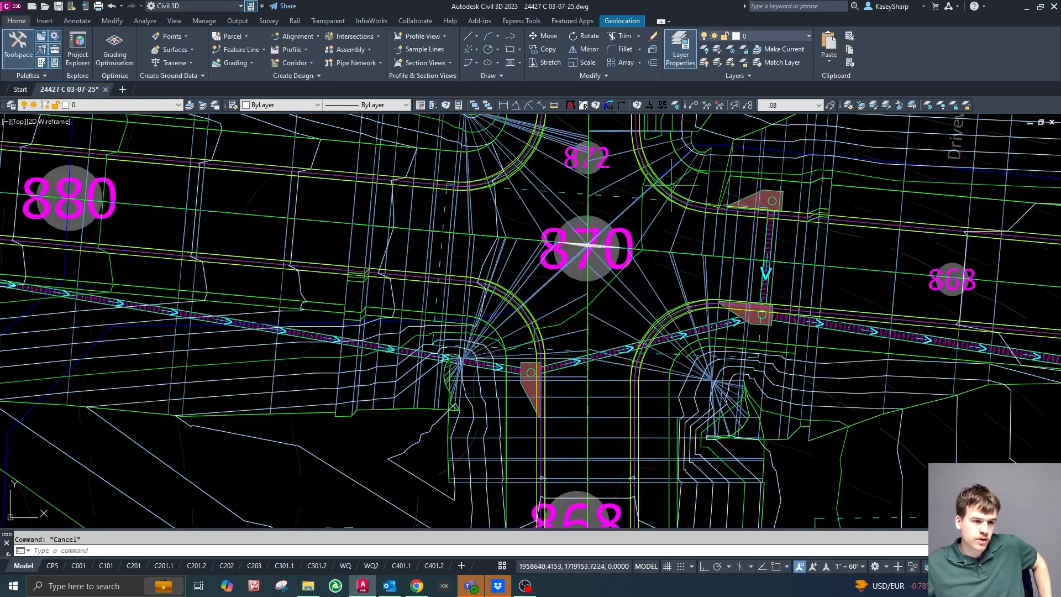
{"action": "left_click", "coordinate": [940, 105]}
{"action": "left_click", "coordinate": [606, 339]}
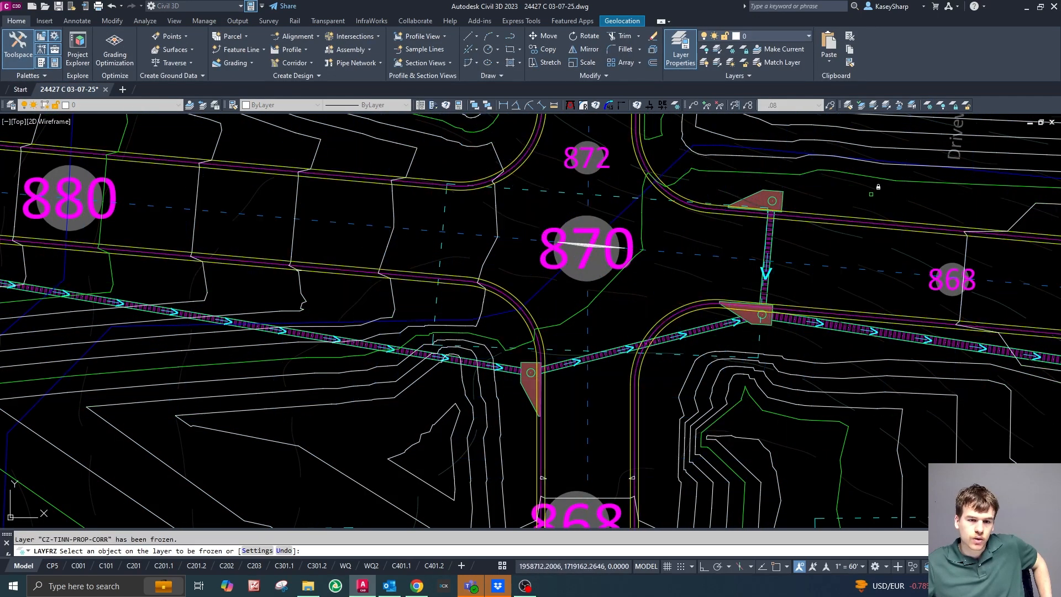
{"action": "key", "text": "Escape"}
Examine the new corridor surface's contours at the centre of the four-way intersection around the 870 elevation label.
{"action": "scroll", "coordinate": [606, 339], "scroll_direction": "down", "scroll_amount": 2}
{"action": "scroll", "coordinate": [606, 339], "scroll_direction": "down", "scroll_amount": 2}
{"action": "scroll", "coordinate": [553, 304], "scroll_direction": "up", "scroll_amount": 2}
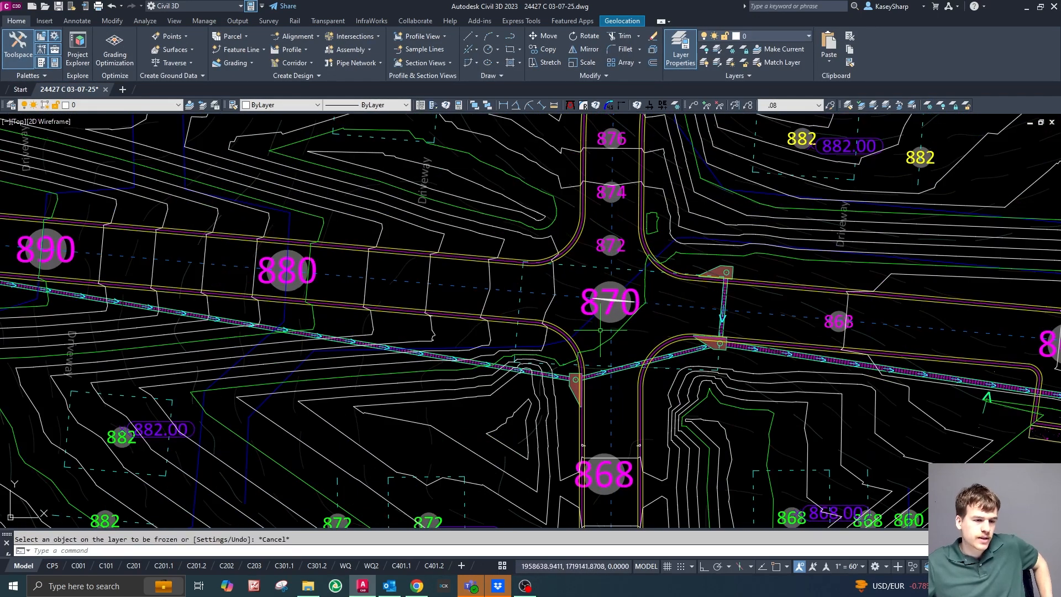
{"action": "left_click", "coordinate": [553, 299]}
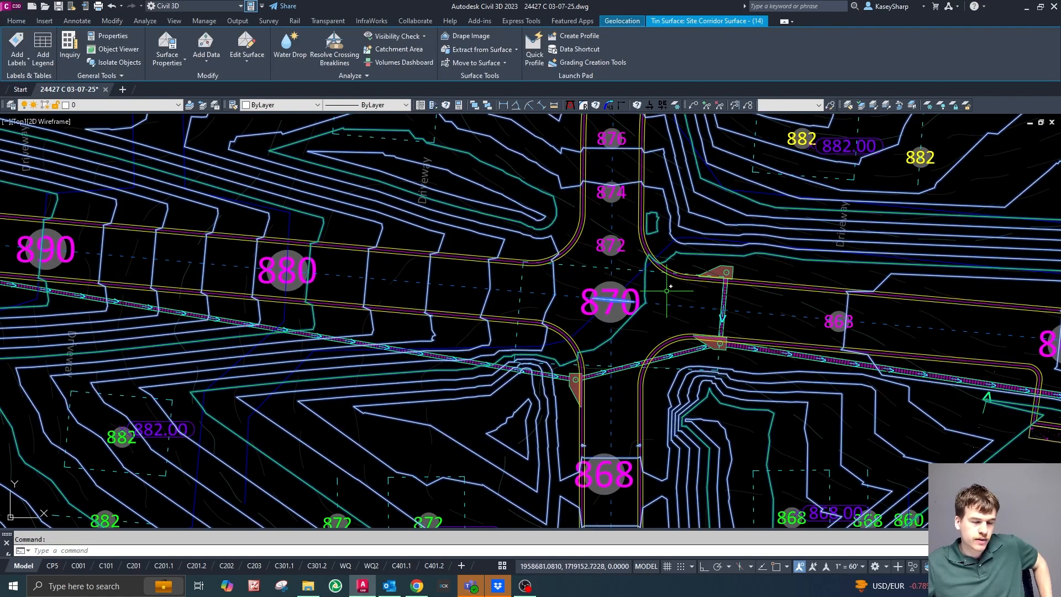
{"action": "scroll", "coordinate": [607, 304], "scroll_direction": "up", "scroll_amount": 5}
{"action": "key", "text": "Escape"}
{"action": "scroll", "coordinate": [486, 448], "scroll_direction": "up", "scroll_amount": 3}
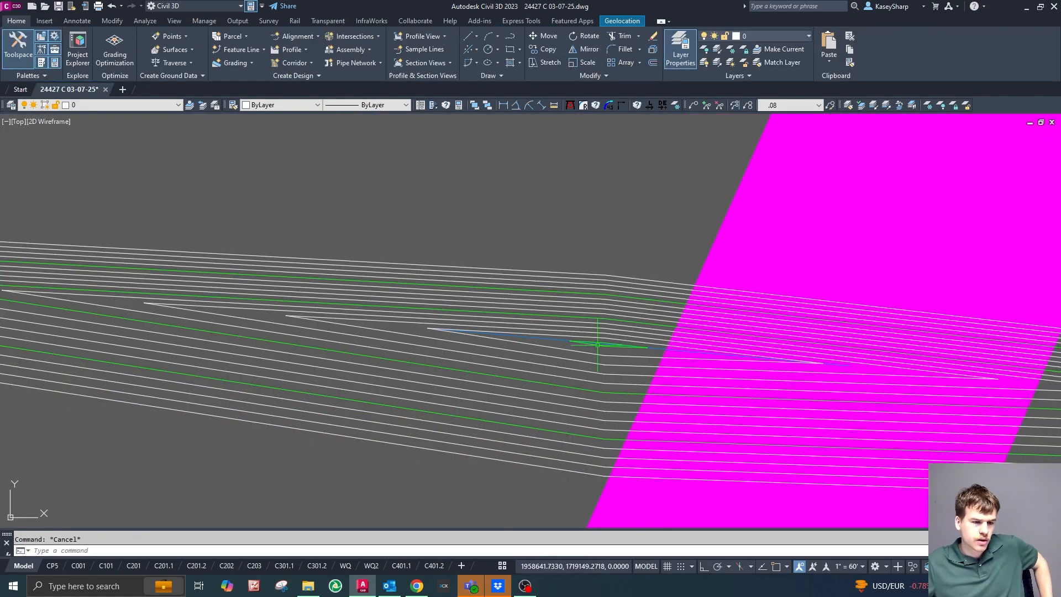
{"action": "scroll", "coordinate": [624, 354], "scroll_direction": "down", "scroll_amount": 4}
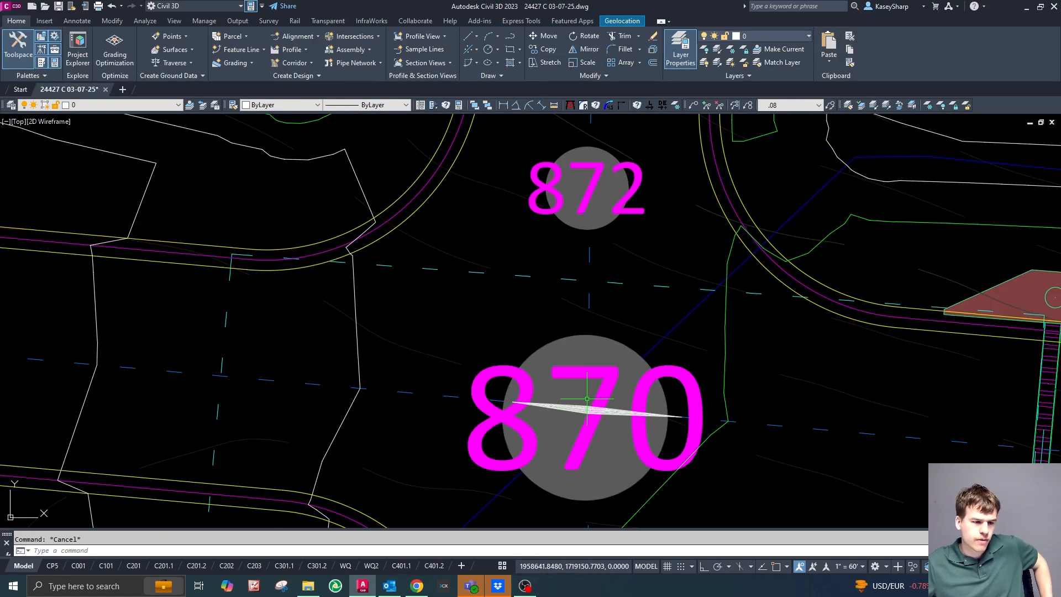
{"action": "scroll", "coordinate": [621, 387], "scroll_direction": "up", "scroll_amount": 3}
{"action": "scroll", "coordinate": [621, 388], "scroll_direction": "up", "scroll_amount": 2}
{"action": "scroll", "coordinate": [580, 265], "scroll_direction": "down", "scroll_amount": 5}
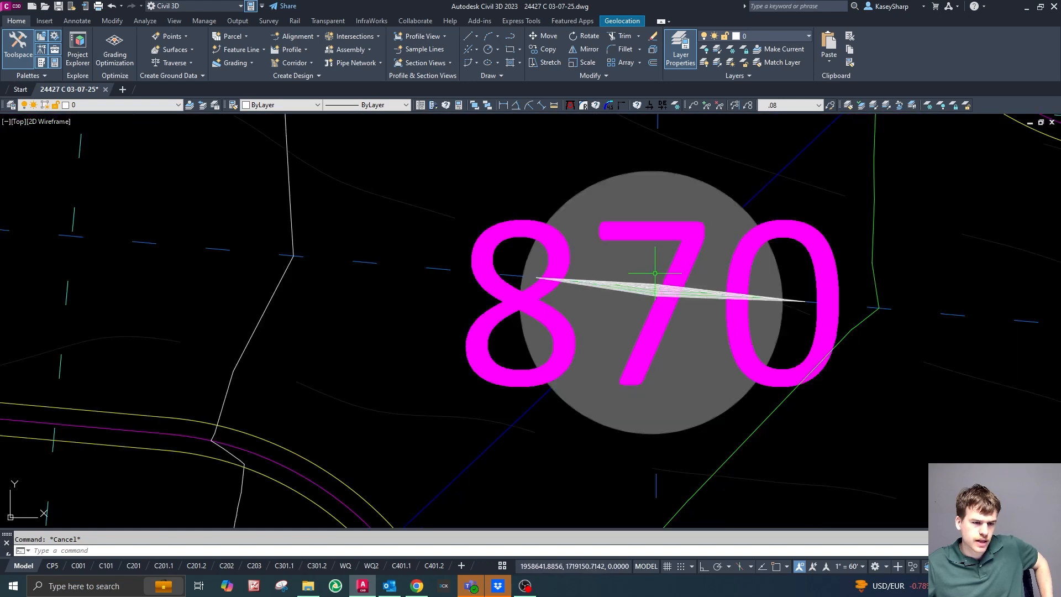
{"action": "scroll", "coordinate": [660, 272], "scroll_direction": "up", "scroll_amount": 5}
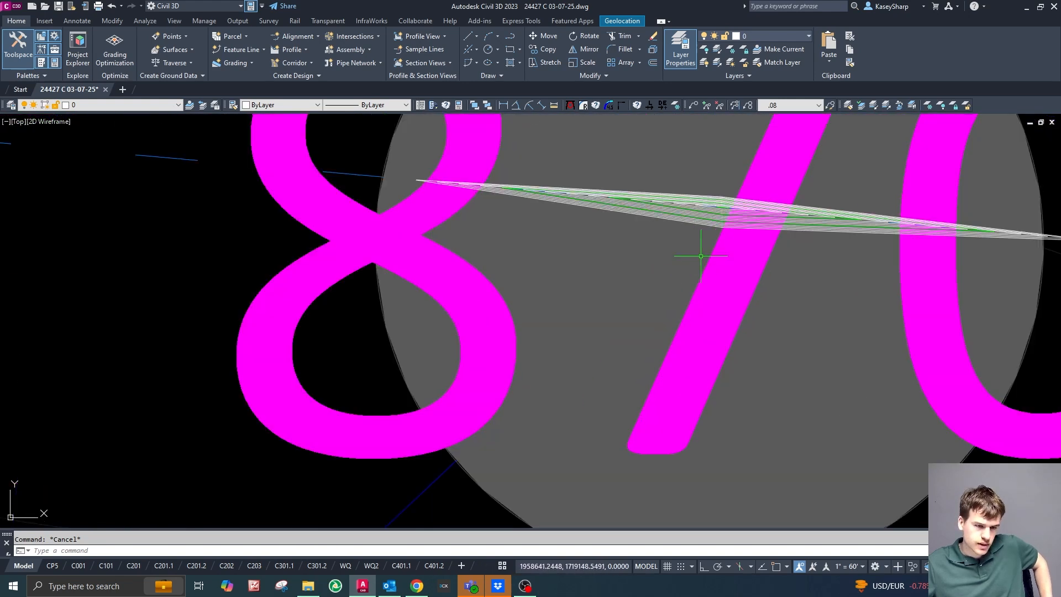
{"action": "scroll", "coordinate": [857, 185], "scroll_direction": "down", "scroll_amount": 5}
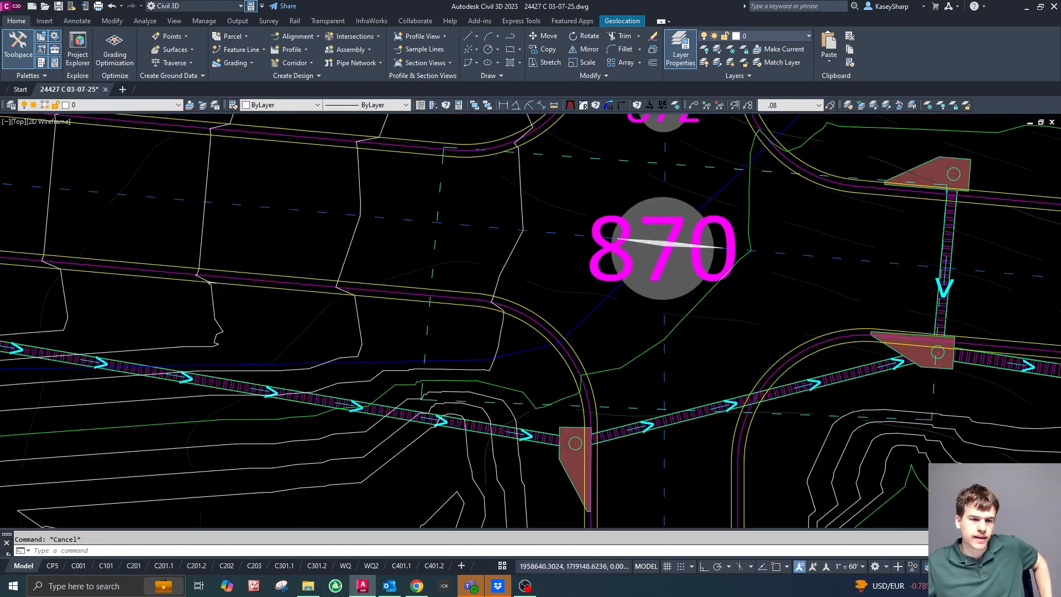
{"action": "scroll", "coordinate": [644, 311], "scroll_direction": "up", "scroll_amount": 2}
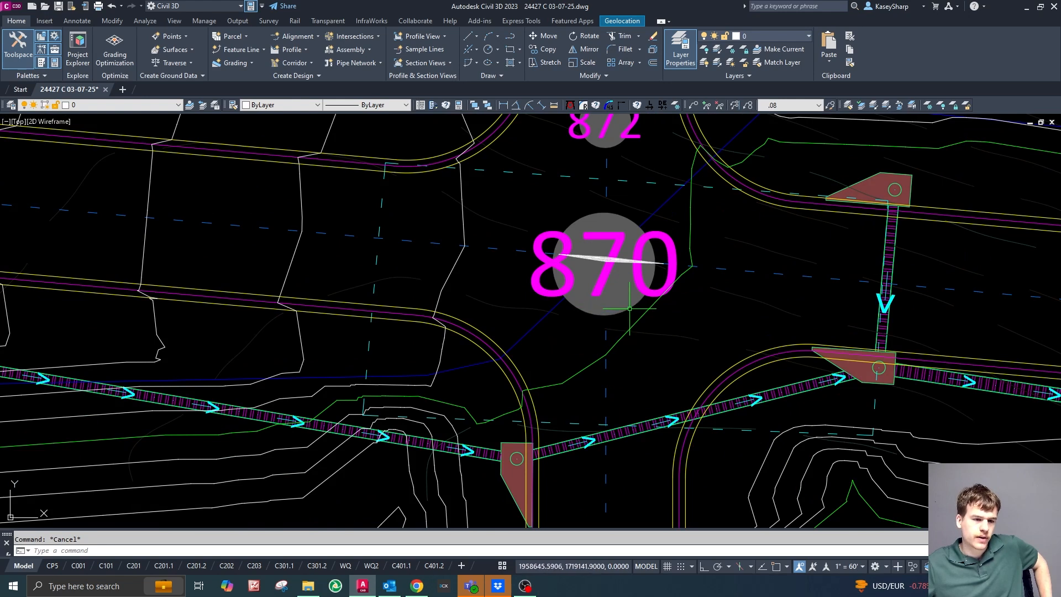
{"action": "left_click", "coordinate": [602, 298]}
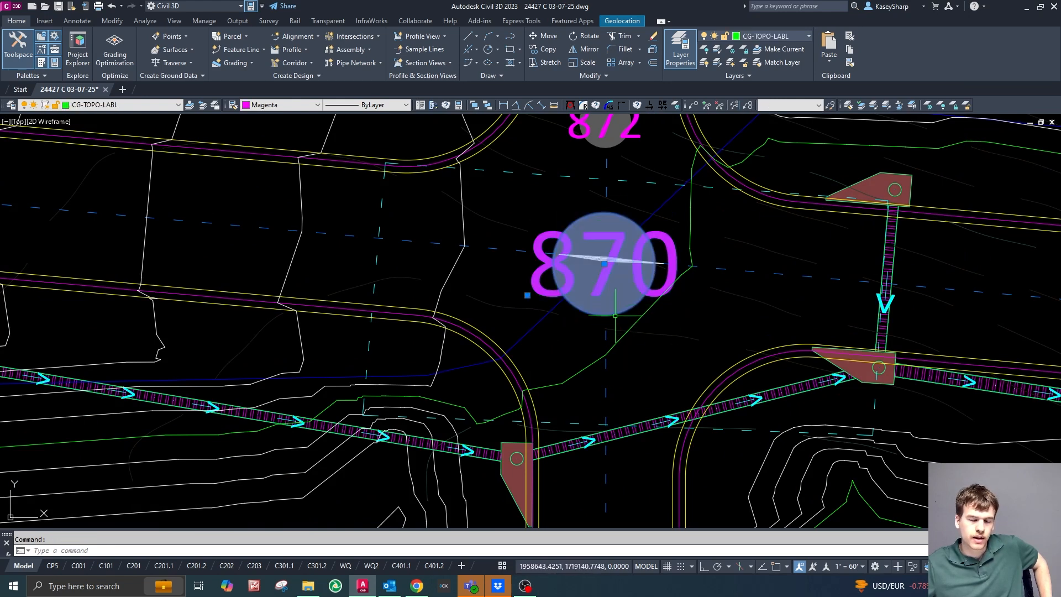
{"action": "key", "text": "Escape"}
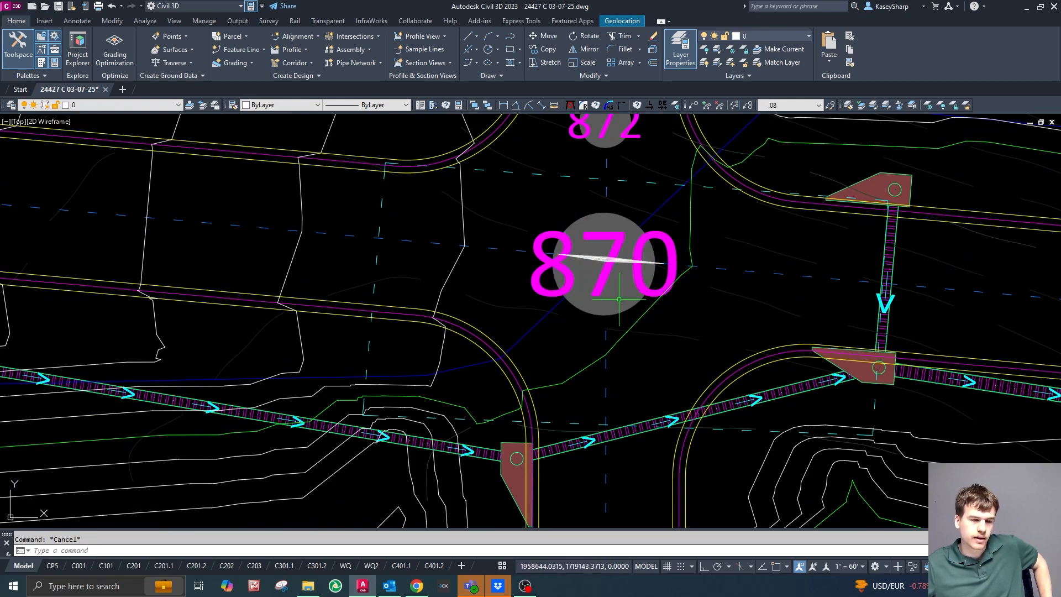
{"action": "left_click", "coordinate": [644, 313]}
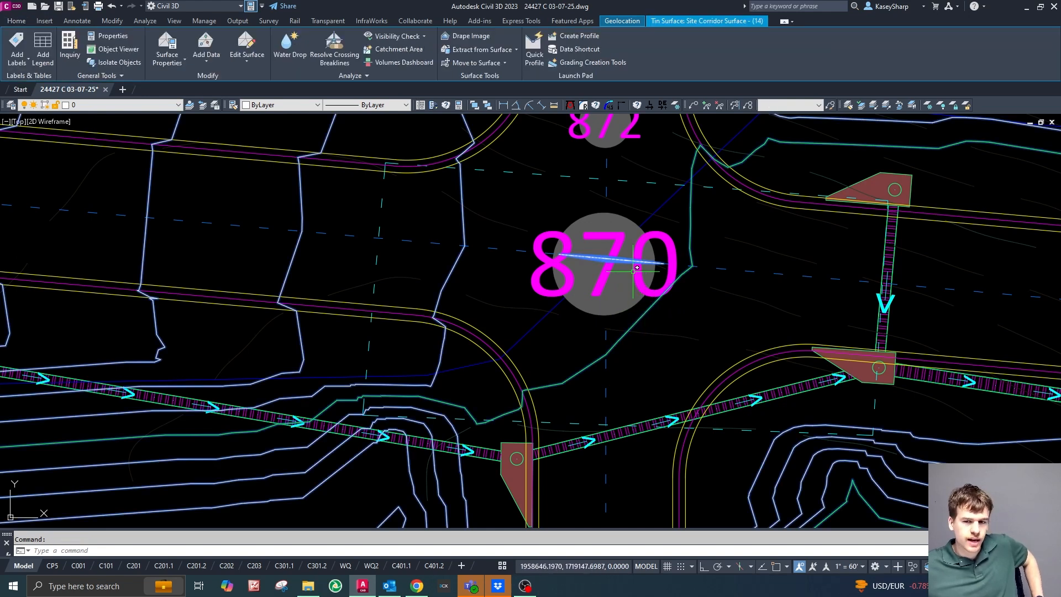
{"action": "key", "text": "Escape"}
{"action": "mouse_move", "coordinate": [638, 319]}
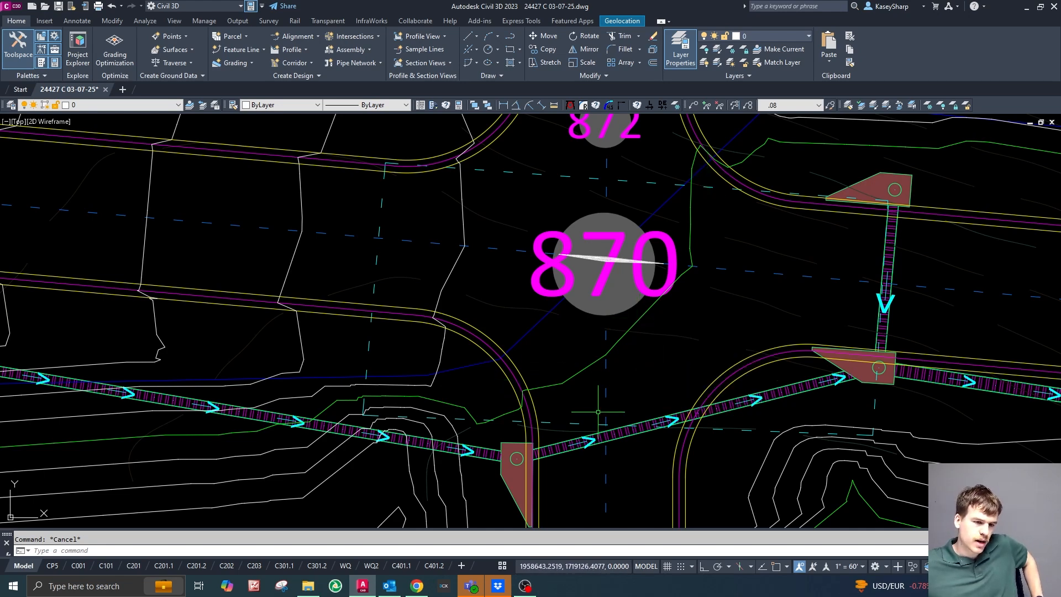
Examine the surface contours around the southern curb returns of the four-way intersection and along the adjoining roads.
{"action": "scroll", "coordinate": [613, 381], "scroll_direction": "down", "scroll_amount": 4}
{"action": "scroll", "coordinate": [635, 337], "scroll_direction": "up", "scroll_amount": 2}
{"action": "scroll", "coordinate": [641, 335], "scroll_direction": "down", "scroll_amount": 4}
{"action": "scroll", "coordinate": [653, 332], "scroll_direction": "up", "scroll_amount": 4}
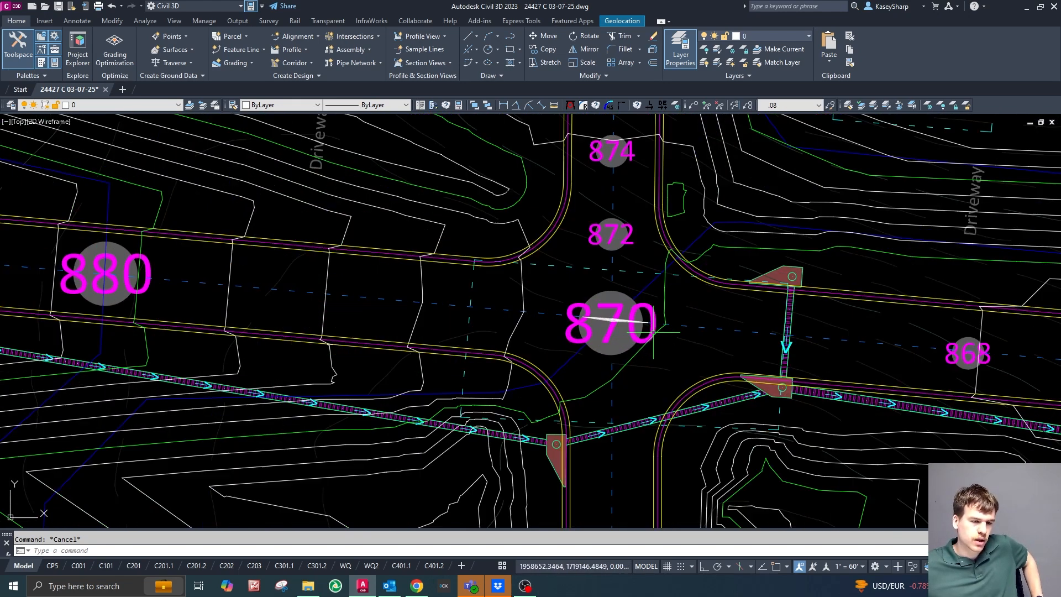
{"action": "scroll", "coordinate": [653, 332], "scroll_direction": "down", "scroll_amount": 3}
{"action": "scroll", "coordinate": [652, 367], "scroll_direction": "up", "scroll_amount": 5}
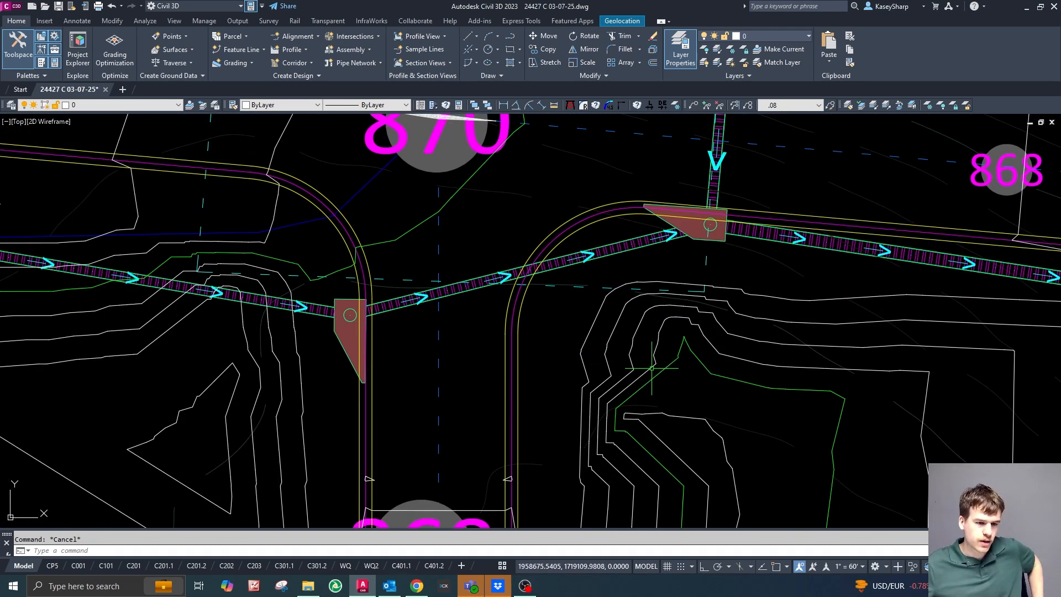
{"action": "scroll", "coordinate": [656, 331], "scroll_direction": "down", "scroll_amount": 3}
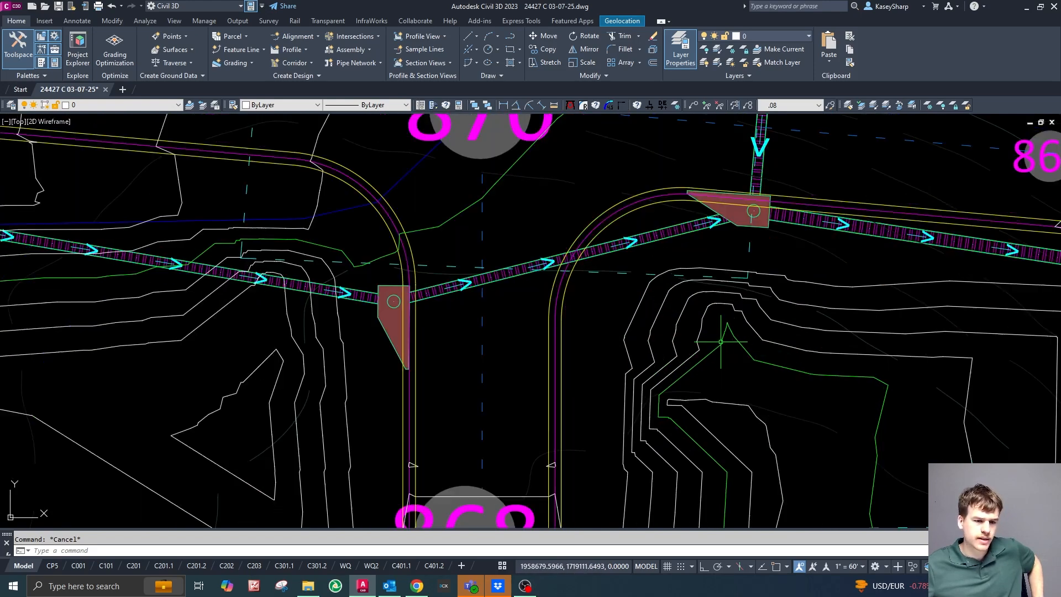
{"action": "scroll", "coordinate": [655, 295], "scroll_direction": "down", "scroll_amount": 5}
{"action": "scroll", "coordinate": [686, 287], "scroll_direction": "up", "scroll_amount": 3}
{"action": "scroll", "coordinate": [663, 268], "scroll_direction": "down", "scroll_amount": 3}
{"action": "scroll", "coordinate": [608, 266], "scroll_direction": "up", "scroll_amount": 5}
{"action": "scroll", "coordinate": [578, 260], "scroll_direction": "down", "scroll_amount": 3}
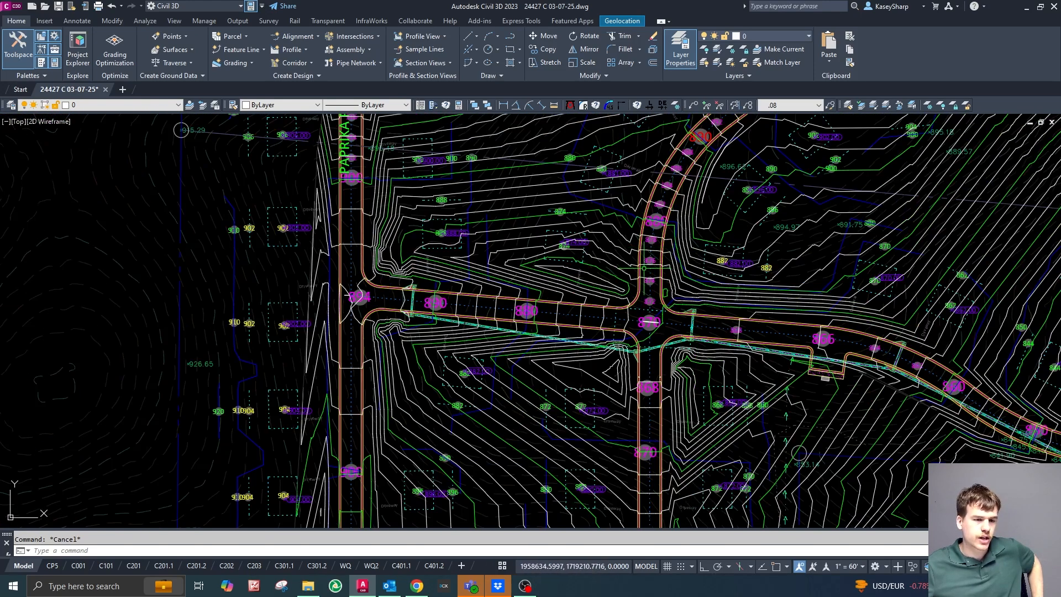
Inspect the contours at the northeast and southwest curb returns of the four-way intersection against the surrounding grading.
{"action": "scroll", "coordinate": [614, 378], "scroll_direction": "up", "scroll_amount": 3}
{"action": "scroll", "coordinate": [613, 378], "scroll_direction": "down", "scroll_amount": 3}
{"action": "scroll", "coordinate": [577, 331], "scroll_direction": "up", "scroll_amount": 3}
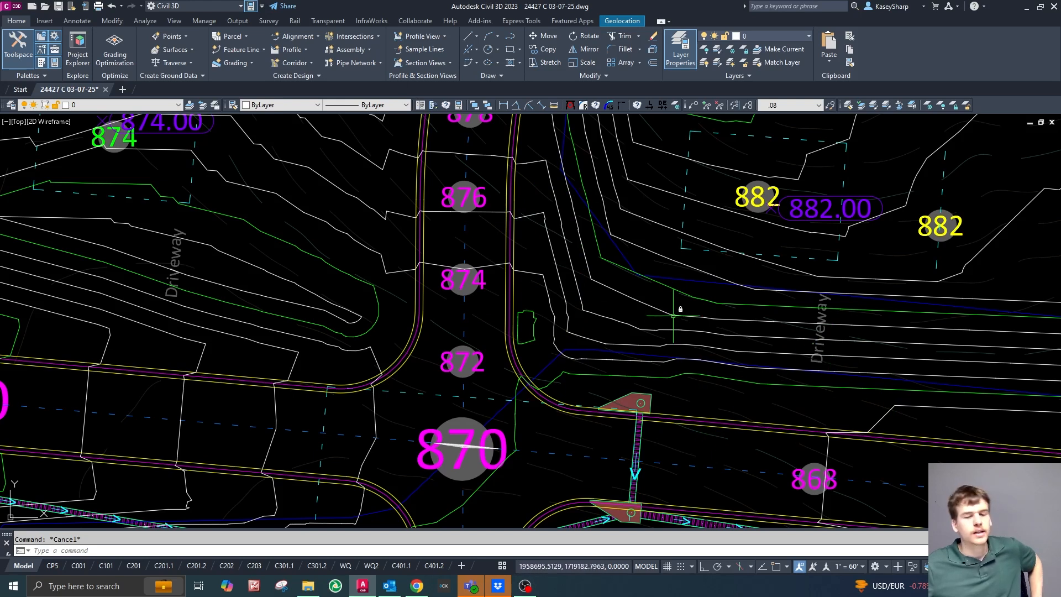
{"action": "scroll", "coordinate": [673, 316], "scroll_direction": "down", "scroll_amount": 5}
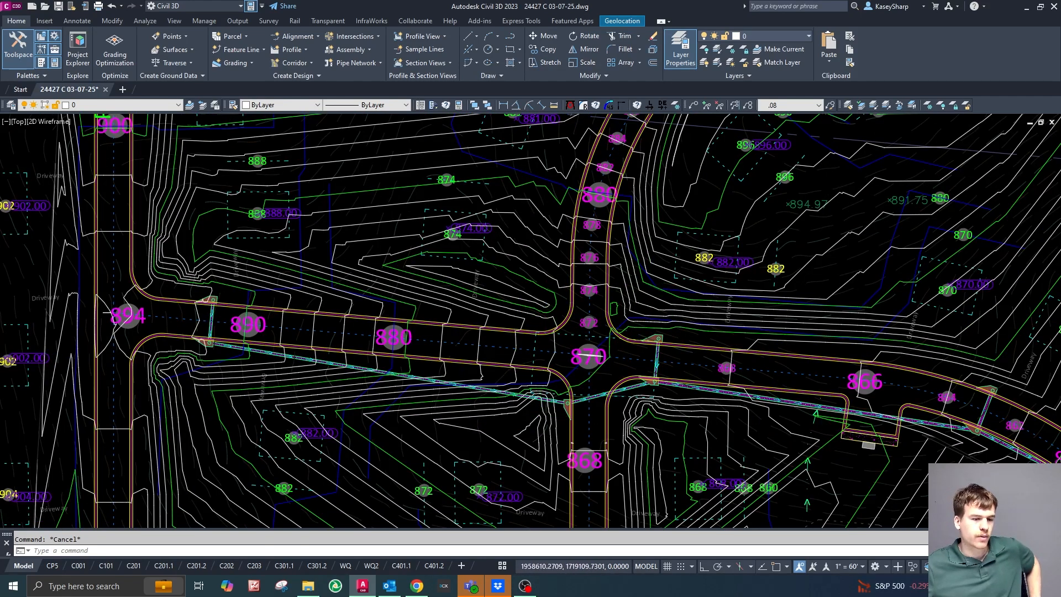
{"action": "scroll", "coordinate": [540, 417], "scroll_direction": "up", "scroll_amount": 7}
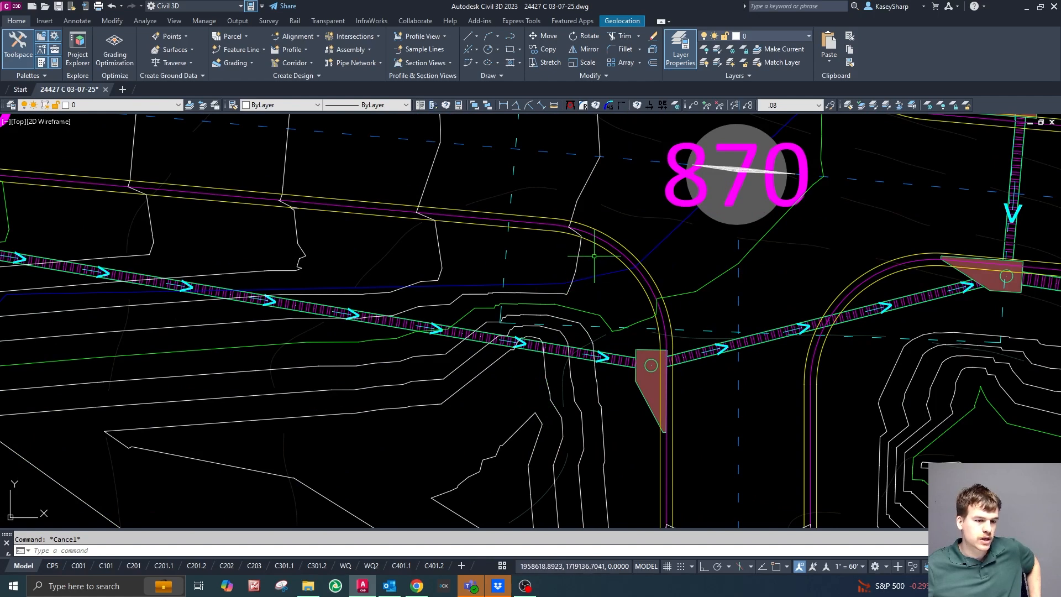
{"action": "scroll", "coordinate": [560, 331], "scroll_direction": "down", "scroll_amount": 5}
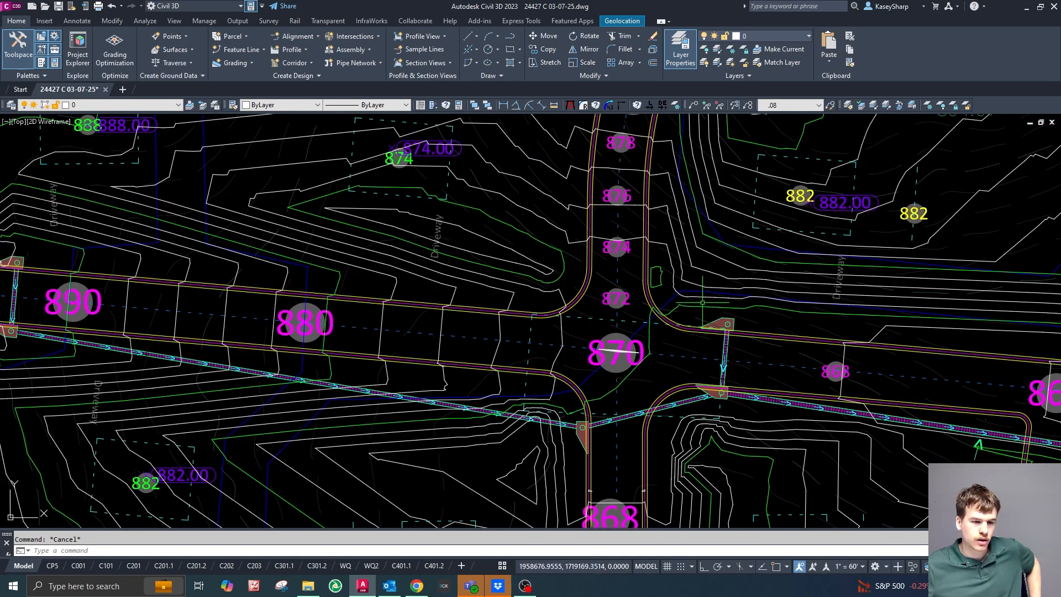
{"action": "left_click", "coordinate": [702, 298]}
{"action": "key", "text": "Escape"}
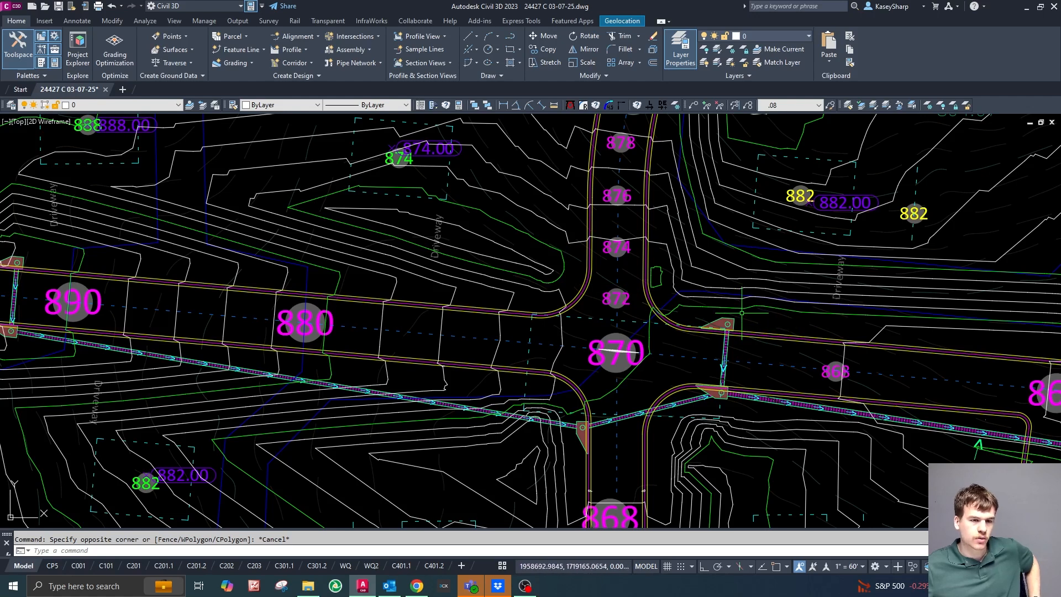
{"action": "scroll", "coordinate": [696, 285], "scroll_direction": "up", "scroll_amount": 2}
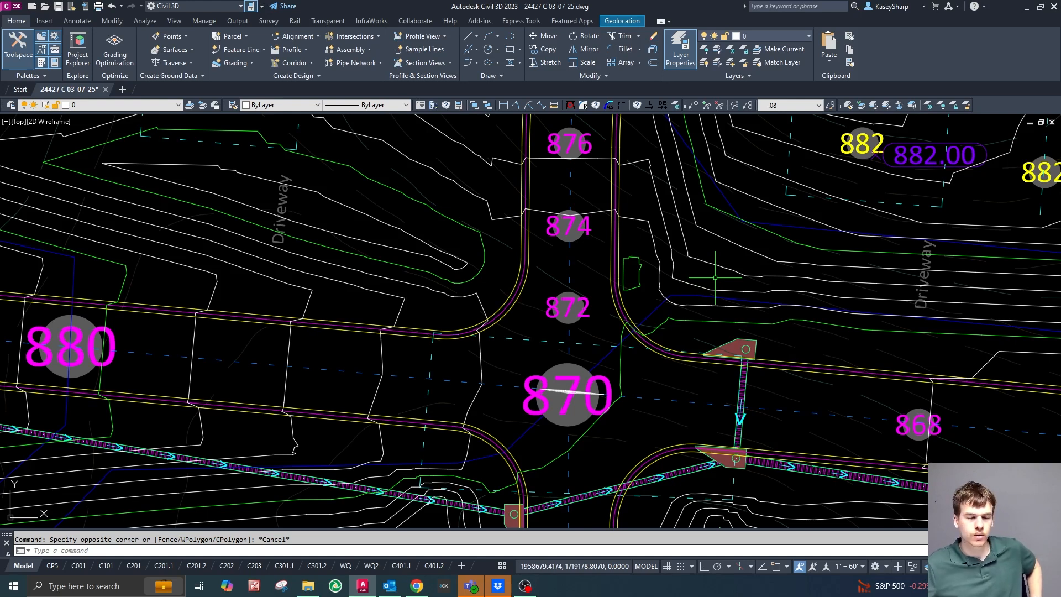
{"action": "scroll", "coordinate": [700, 271], "scroll_direction": "down", "scroll_amount": 2}
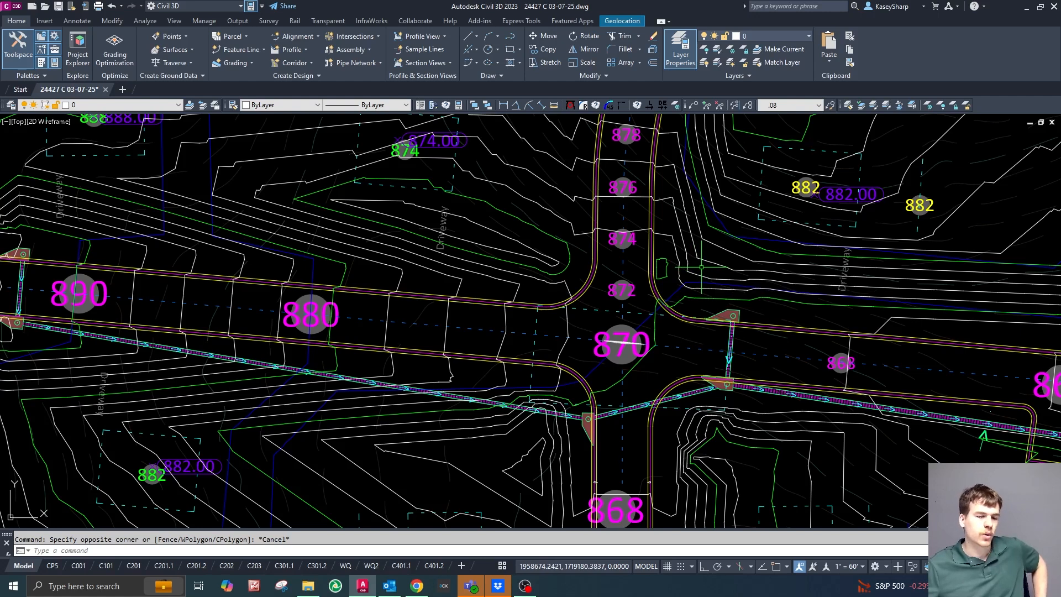
{"action": "scroll", "coordinate": [706, 270], "scroll_direction": "down", "scroll_amount": 2}
{"action": "scroll", "coordinate": [701, 268], "scroll_direction": "down", "scroll_amount": 2}
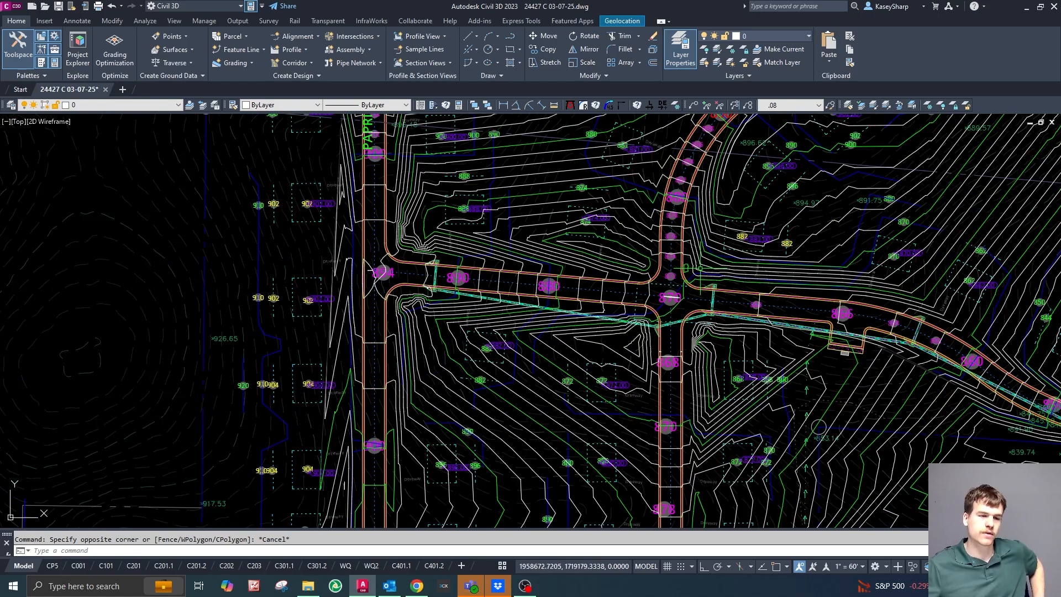
Examine the surface contours at the western T-intersection on Paprika Pass and compare them with the four-way intersection.
{"action": "scroll", "coordinate": [697, 249], "scroll_direction": "up", "scroll_amount": 2}
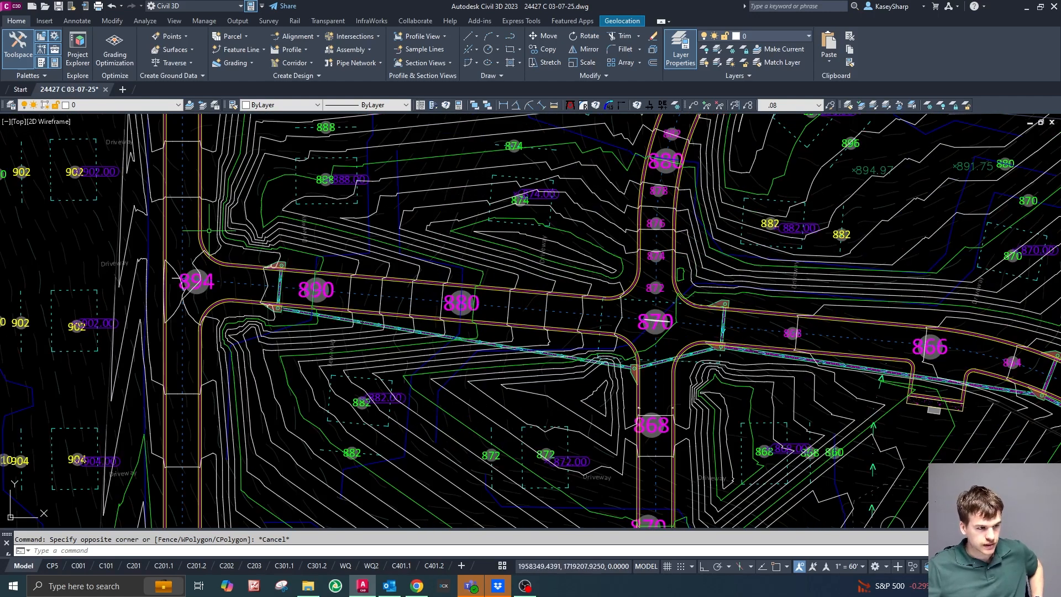
{"action": "scroll", "coordinate": [192, 216], "scroll_direction": "up", "scroll_amount": 4}
{"action": "scroll", "coordinate": [264, 226], "scroll_direction": "down", "scroll_amount": 2}
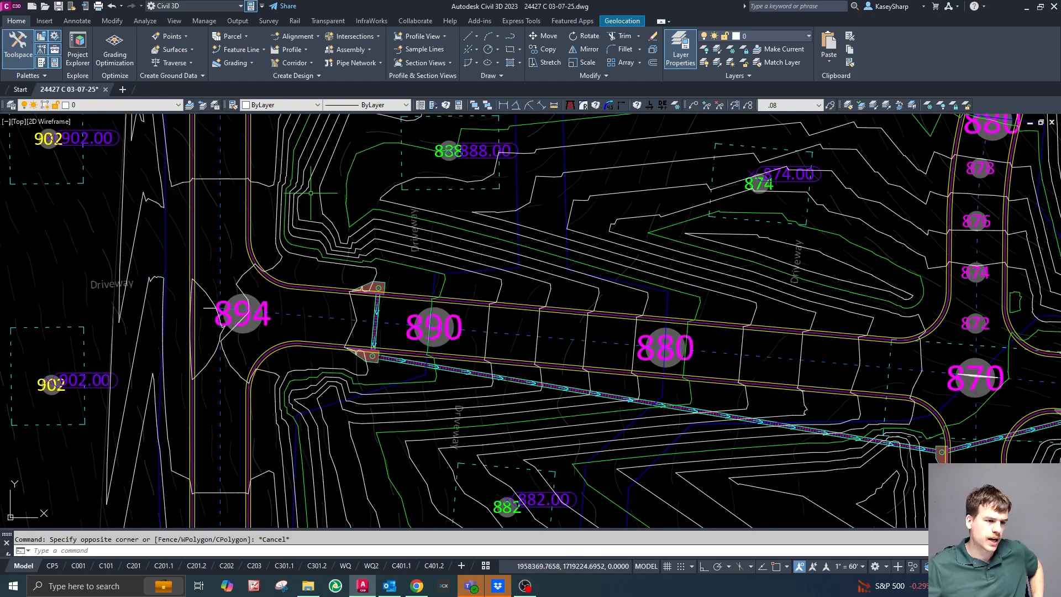
{"action": "scroll", "coordinate": [321, 255], "scroll_direction": "up", "scroll_amount": 2}
{"action": "scroll", "coordinate": [412, 252], "scroll_direction": "down", "scroll_amount": 4}
{"action": "scroll", "coordinate": [401, 227], "scroll_direction": "up", "scroll_amount": 2}
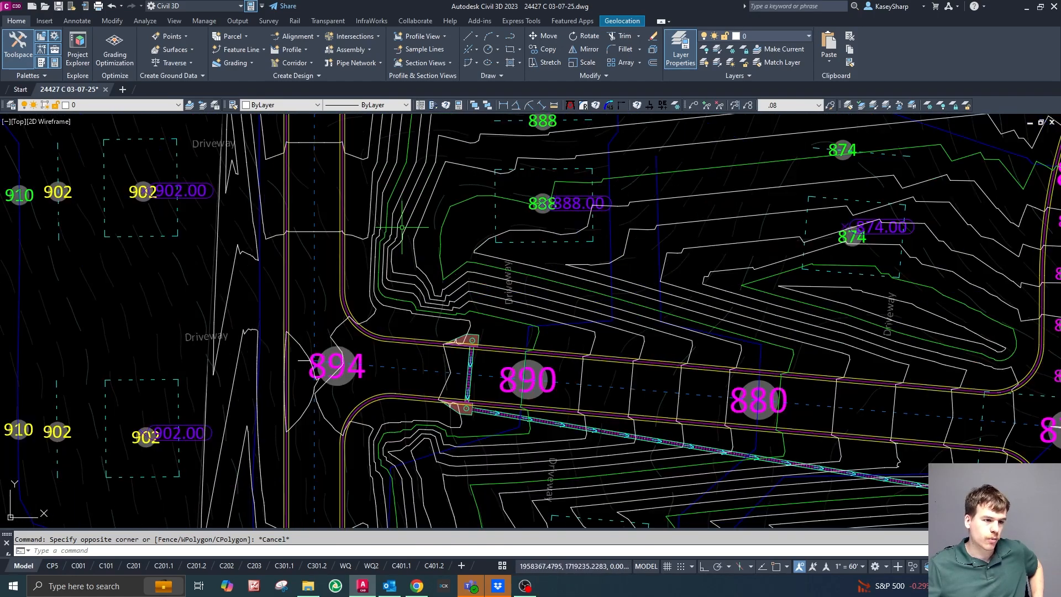
{"action": "scroll", "coordinate": [395, 264], "scroll_direction": "up", "scroll_amount": 1}
{"action": "scroll", "coordinate": [420, 309], "scroll_direction": "down", "scroll_amount": 4}
{"action": "scroll", "coordinate": [420, 343], "scroll_direction": "up", "scroll_amount": 1}
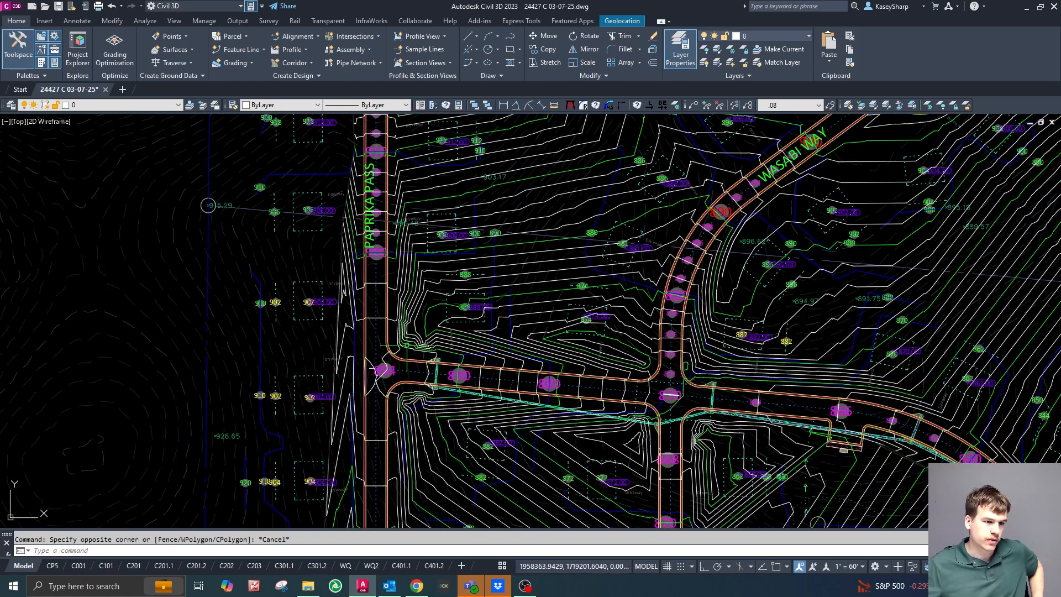
{"action": "scroll", "coordinate": [459, 387], "scroll_direction": "down", "scroll_amount": 2}
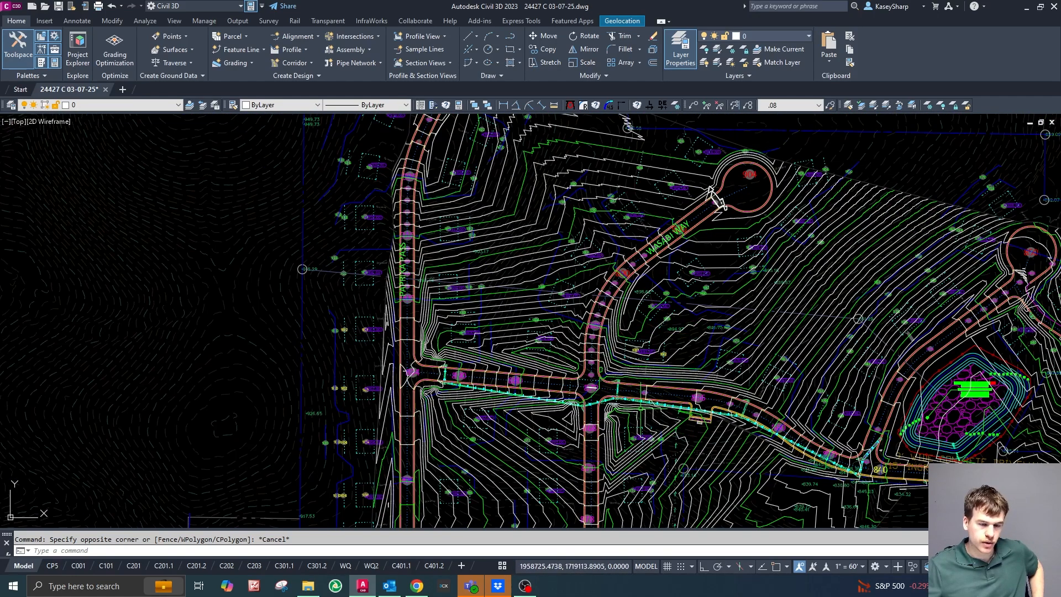
Examine the contours at the four-way intersection and check the corridor surface elevation on its western approach.
{"action": "scroll", "coordinate": [585, 410], "scroll_direction": "up", "scroll_amount": 5}
{"action": "scroll", "coordinate": [553, 323], "scroll_direction": "down", "scroll_amount": 3}
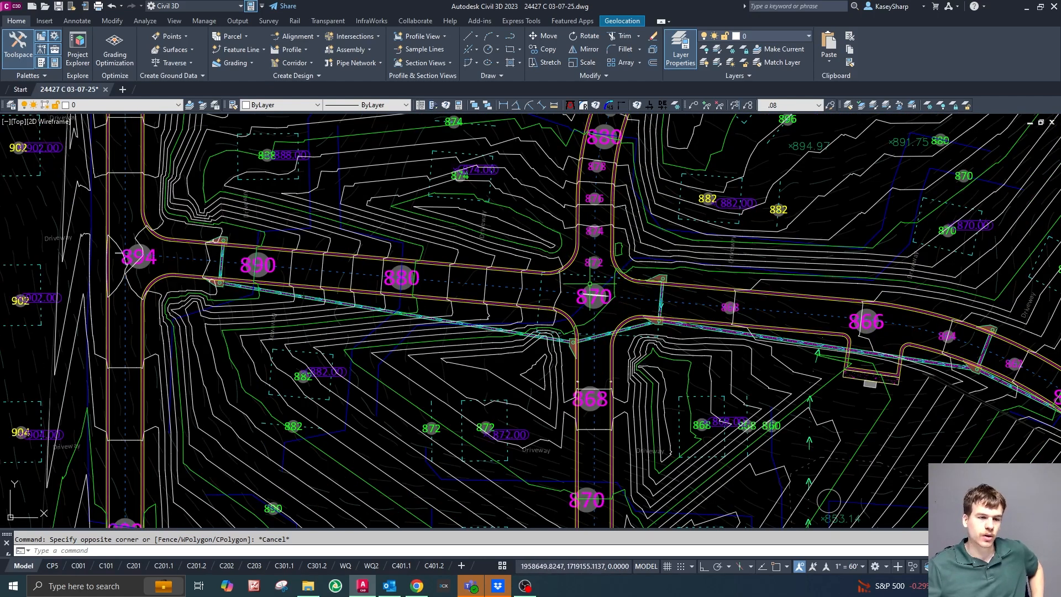
{"action": "scroll", "coordinate": [591, 284], "scroll_direction": "down", "scroll_amount": 5}
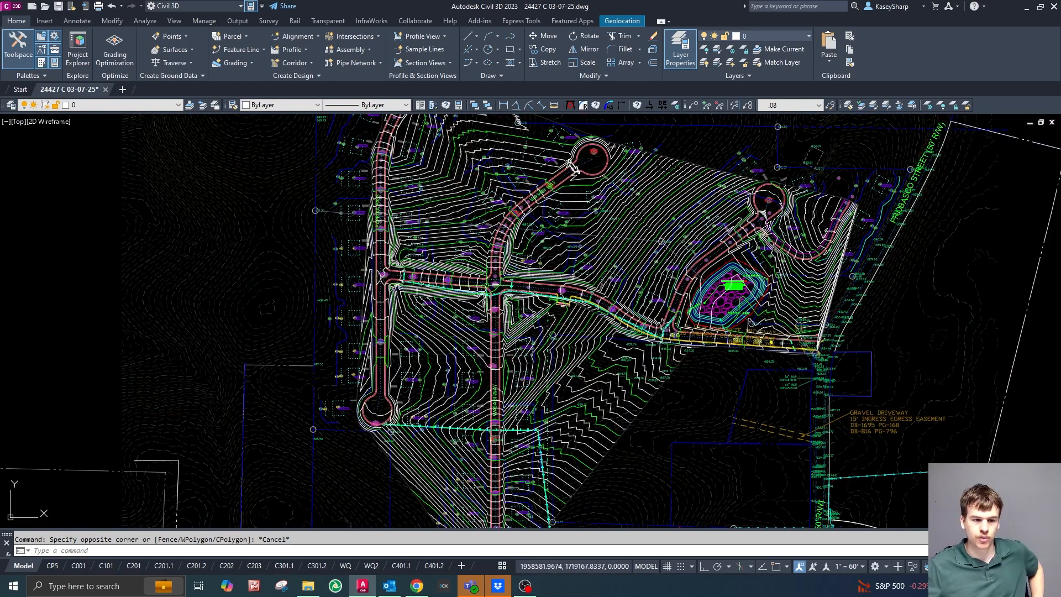
{"action": "scroll", "coordinate": [487, 282], "scroll_direction": "up", "scroll_amount": 5}
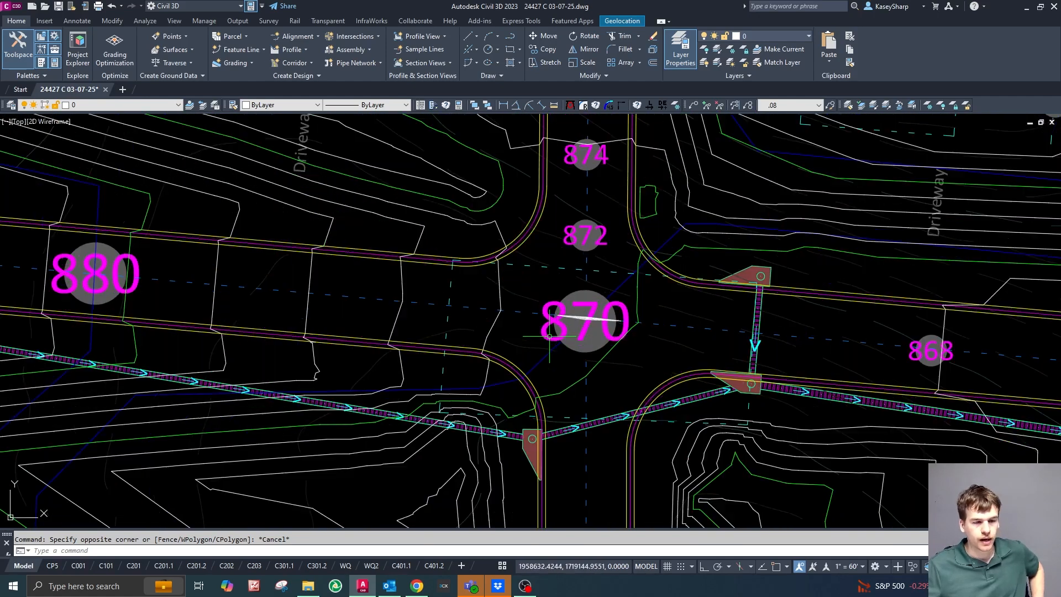
{"action": "scroll", "coordinate": [568, 262], "scroll_direction": "down", "scroll_amount": 2}
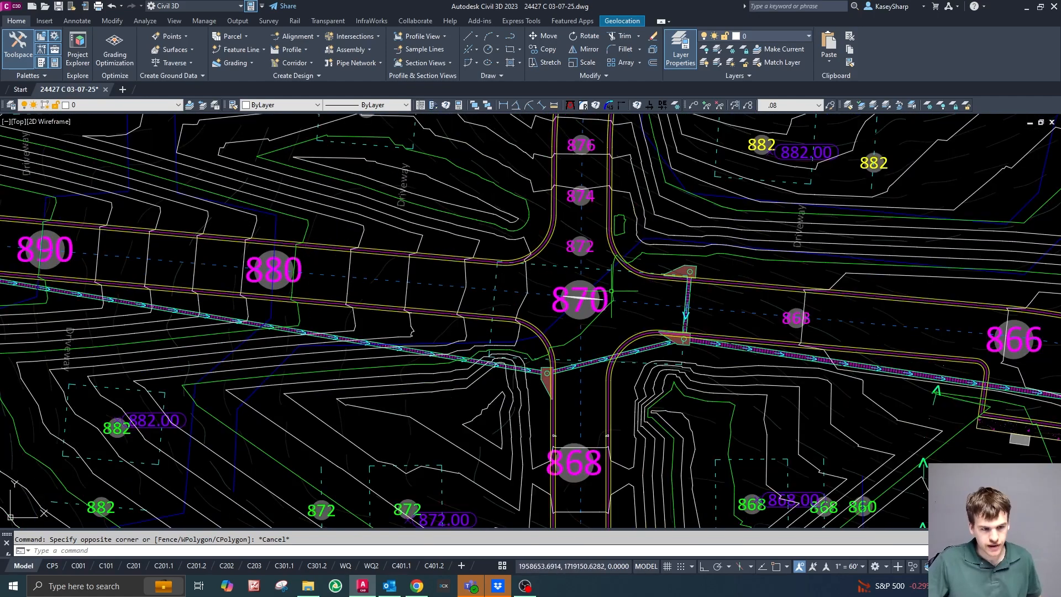
{"action": "scroll", "coordinate": [619, 255], "scroll_direction": "up", "scroll_amount": 2}
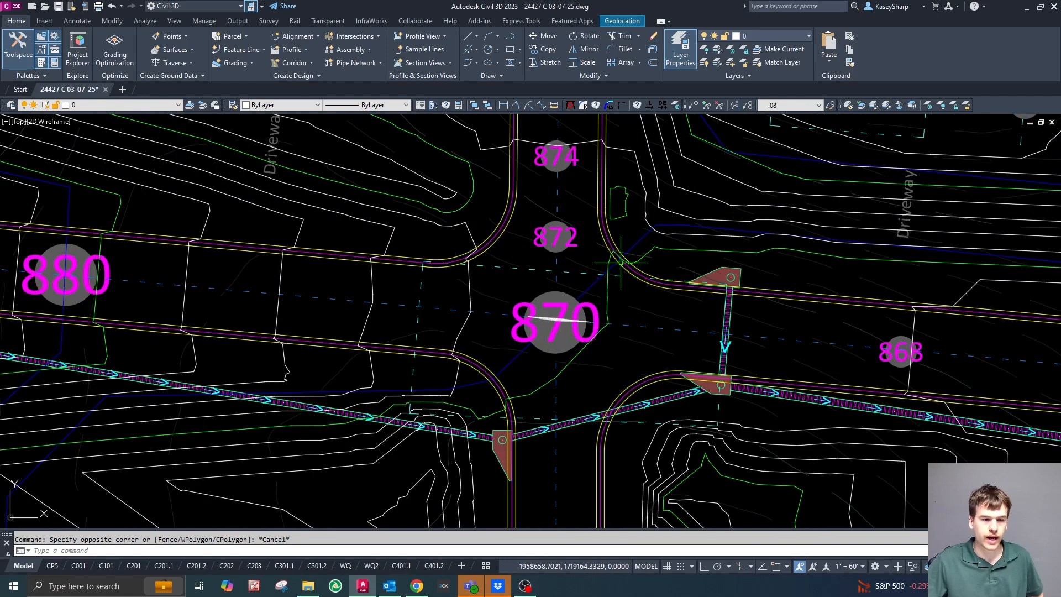
{"action": "scroll", "coordinate": [527, 343], "scroll_direction": "down", "scroll_amount": 2}
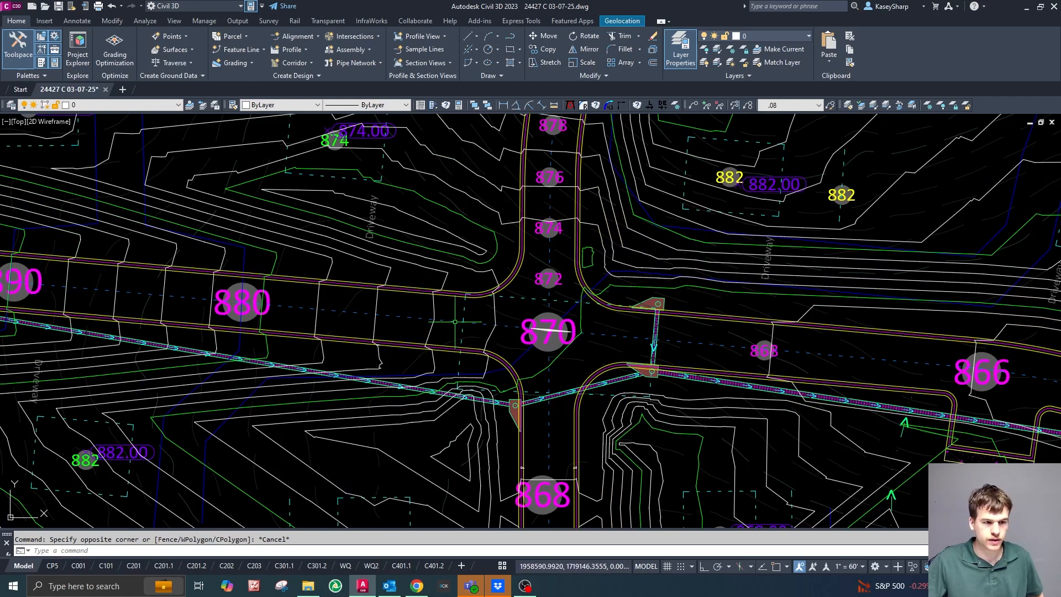
{"action": "mouse_move", "coordinate": [491, 330]}
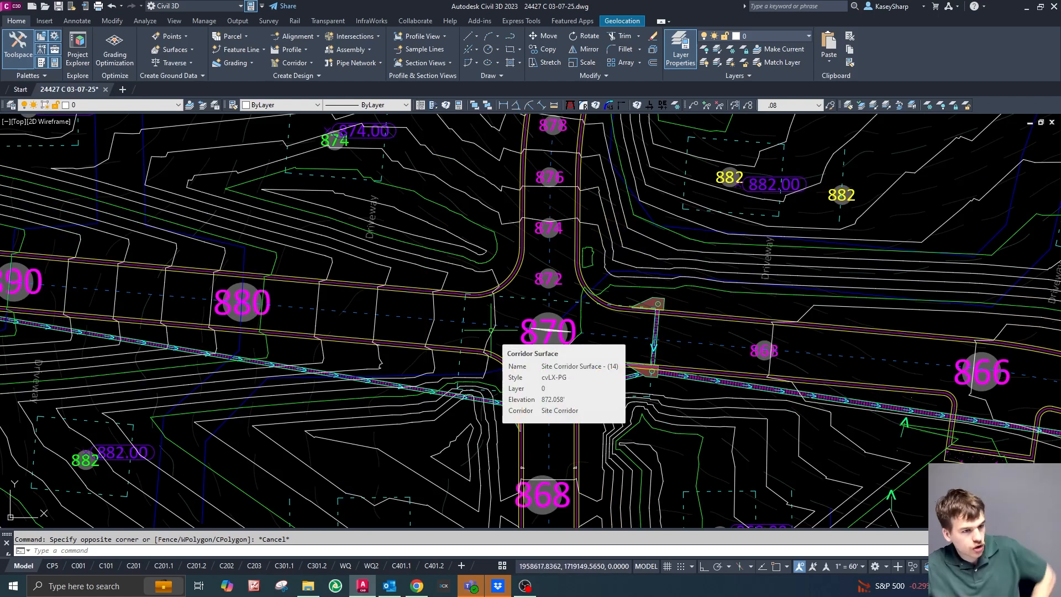
Review the corridor surface contours across the whole site and check the surface elevation at the eastern T-intersection beside the infiltration basin.
{"action": "scroll", "coordinate": [528, 271], "scroll_direction": "down", "scroll_amount": 4}
{"action": "scroll", "coordinate": [553, 285], "scroll_direction": "down", "scroll_amount": 2}
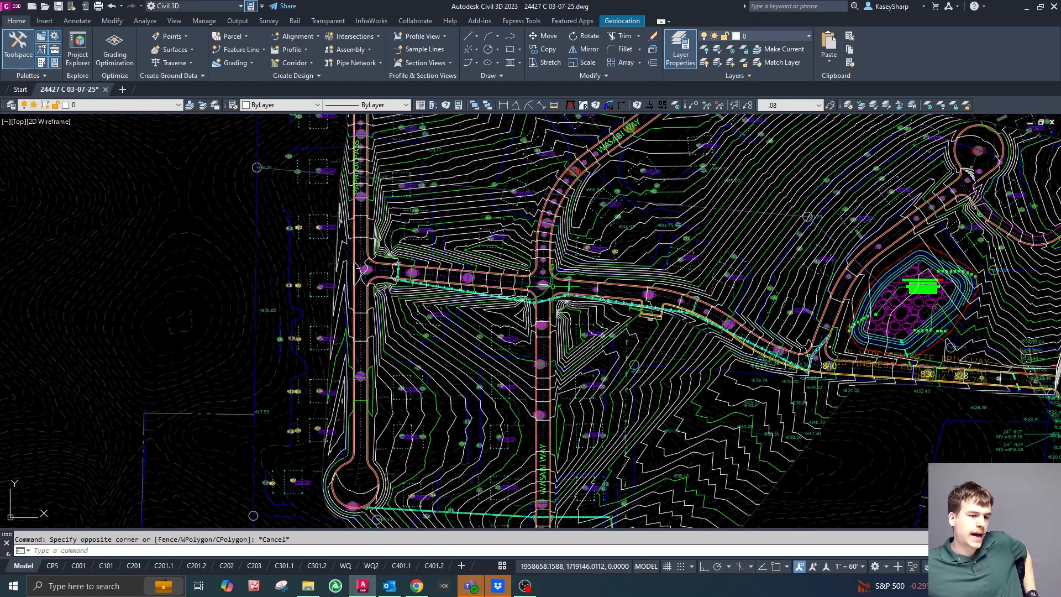
{"action": "scroll", "coordinate": [564, 332], "scroll_direction": "down", "scroll_amount": 2}
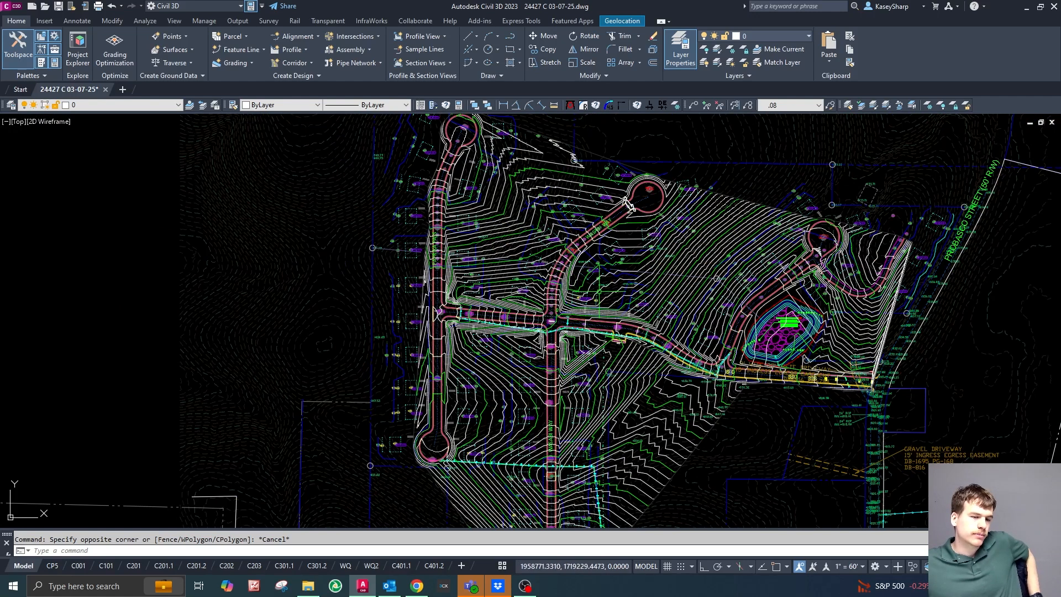
{"action": "scroll", "coordinate": [554, 320], "scroll_direction": "up", "scroll_amount": 2}
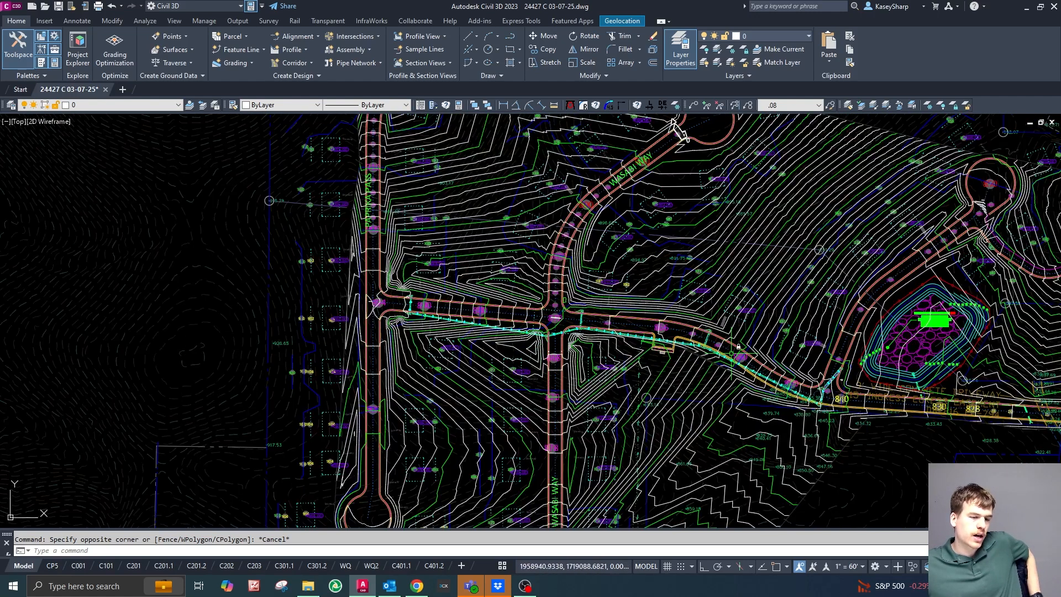
{"action": "scroll", "coordinate": [709, 347], "scroll_direction": "up", "scroll_amount": 2}
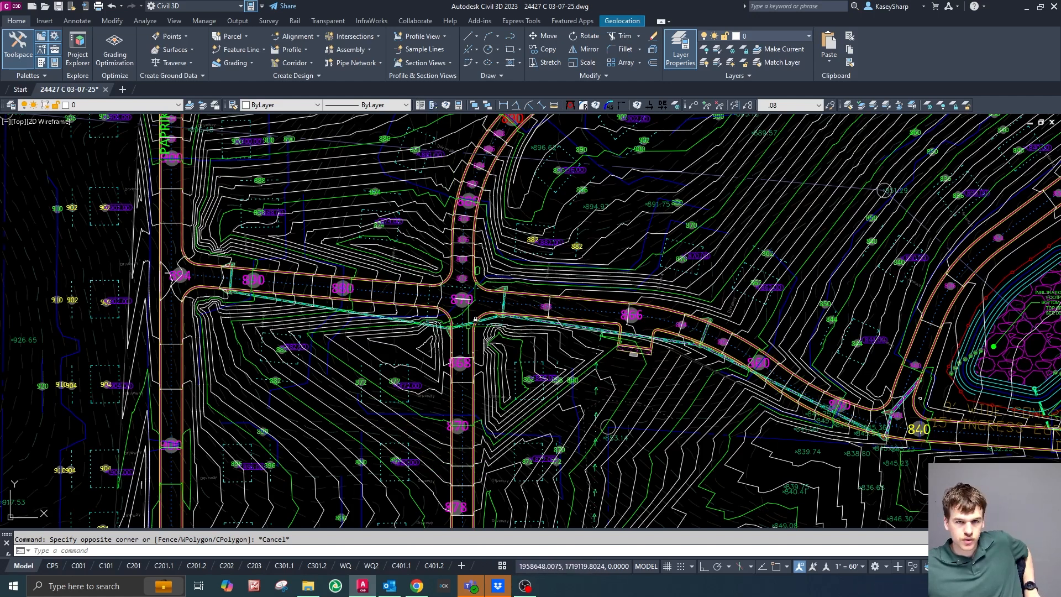
{"action": "scroll", "coordinate": [718, 318], "scroll_direction": "down", "scroll_amount": 2}
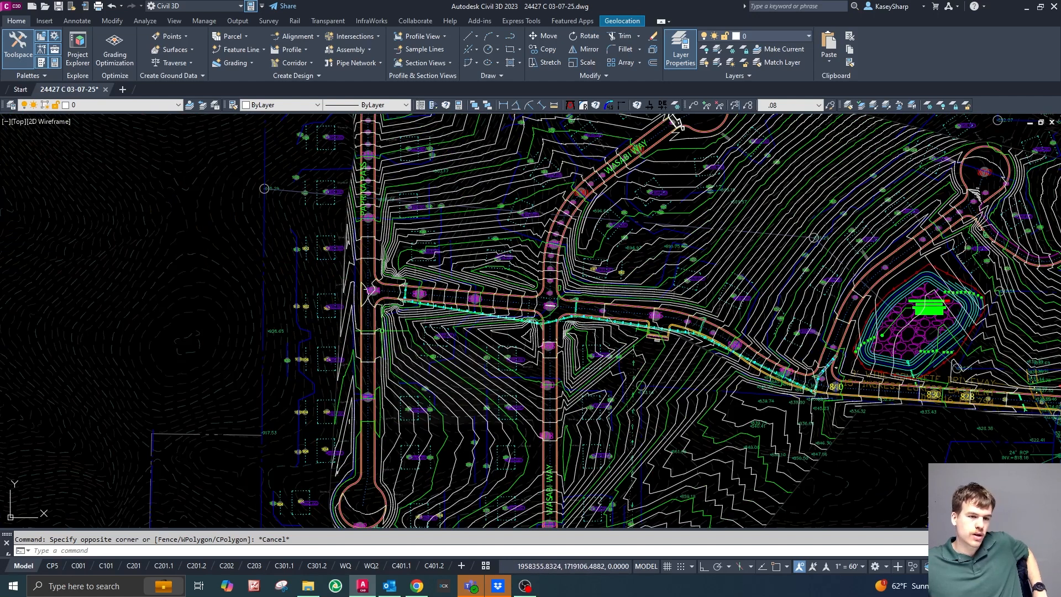
{"action": "scroll", "coordinate": [481, 282], "scroll_direction": "down", "scroll_amount": 2}
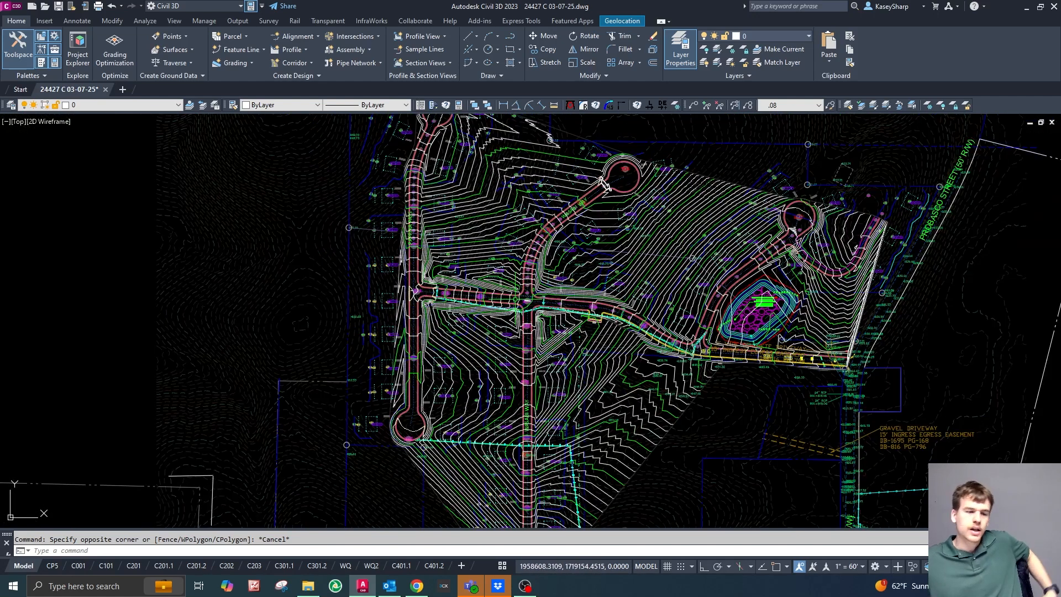
{"action": "scroll", "coordinate": [604, 183], "scroll_direction": "down", "scroll_amount": 2}
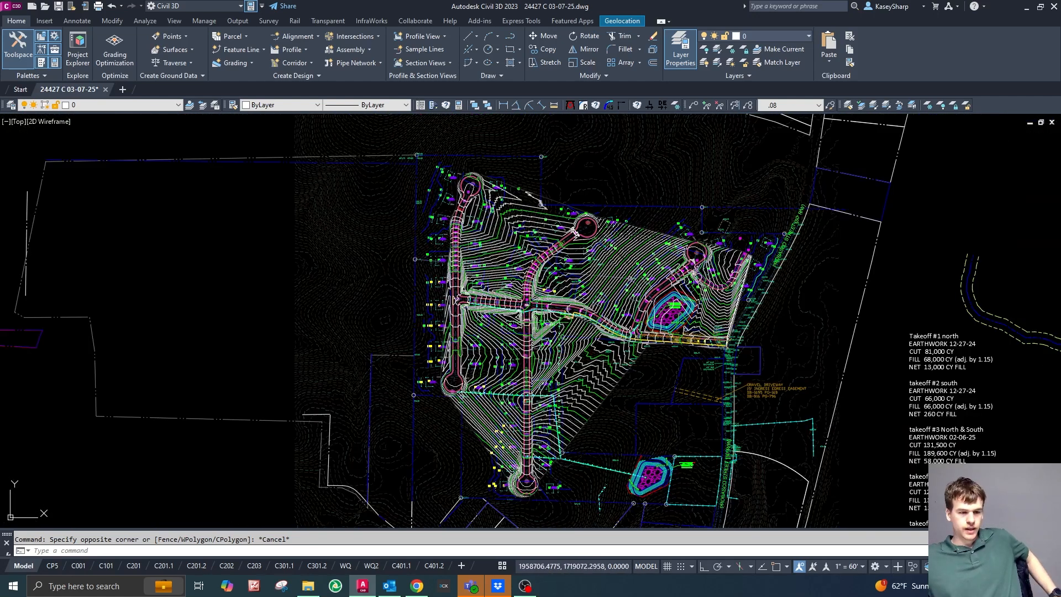
{"action": "scroll", "coordinate": [467, 315], "scroll_direction": "up", "scroll_amount": 2}
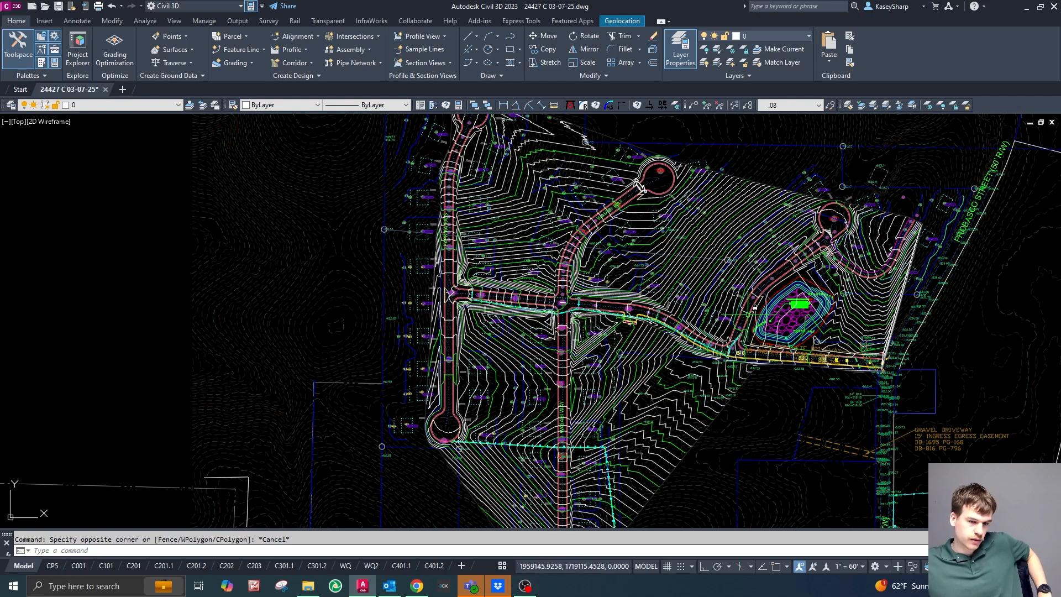
{"action": "mouse_move", "coordinate": [749, 340]}
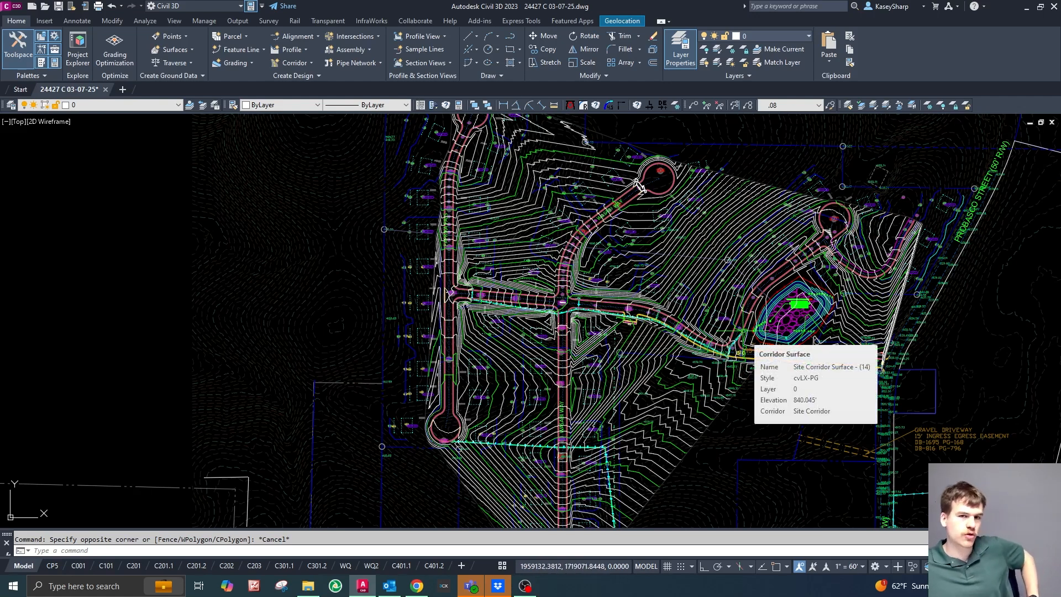
Delete the Site Corridor surface from the drawing.
{"action": "scroll", "coordinate": [530, 257], "scroll_direction": "up", "scroll_amount": 4}
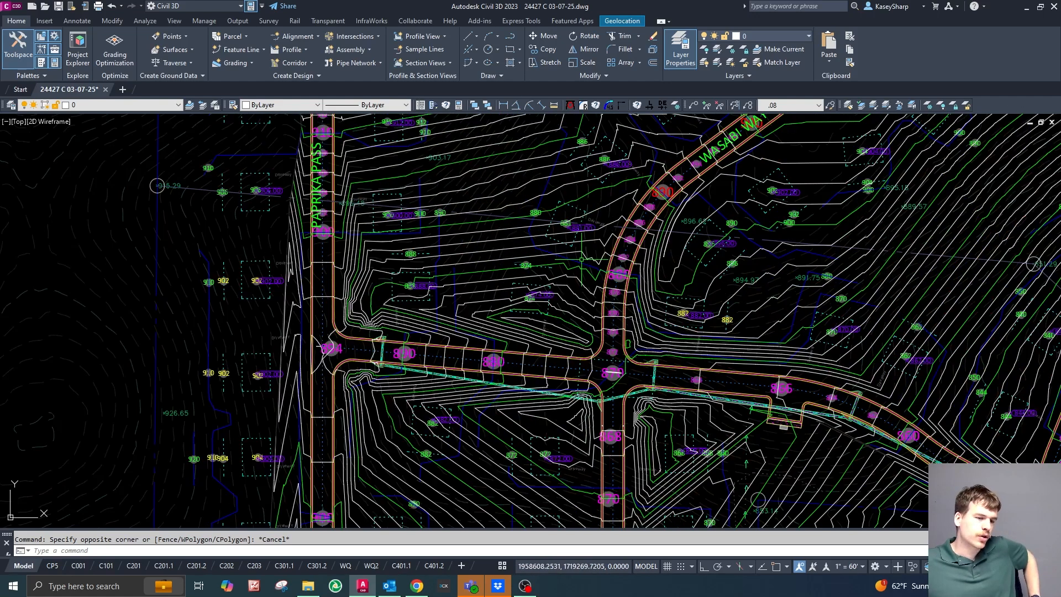
{"action": "scroll", "coordinate": [642, 366], "scroll_direction": "up", "scroll_amount": 2}
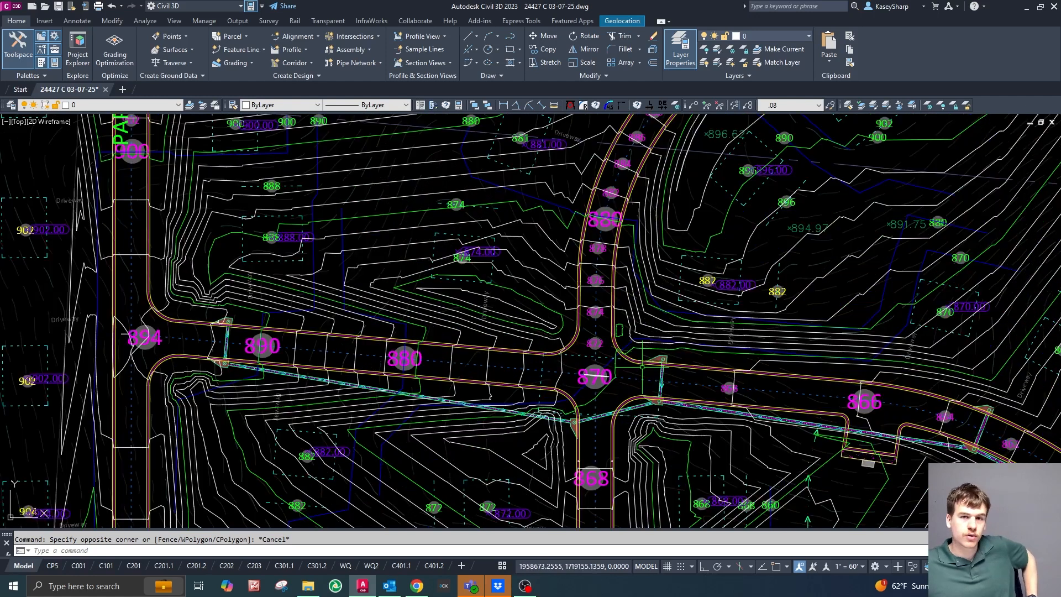
{"action": "scroll", "coordinate": [636, 381], "scroll_direction": "up", "scroll_amount": 2}
{"action": "scroll", "coordinate": [621, 391], "scroll_direction": "down", "scroll_amount": 5}
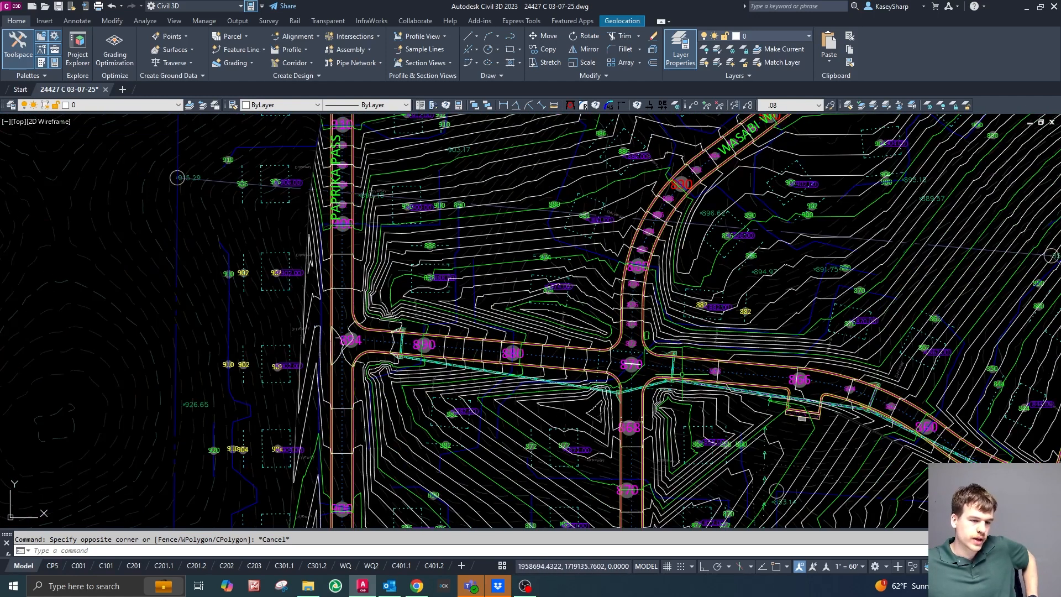
{"action": "scroll", "coordinate": [672, 384], "scroll_direction": "up", "scroll_amount": 4}
{"action": "scroll", "coordinate": [442, 258], "scroll_direction": "down", "scroll_amount": 6}
{"action": "left_click", "coordinate": [447, 260]}
{"action": "scroll", "coordinate": [503, 317], "scroll_direction": "down", "scroll_amount": 4}
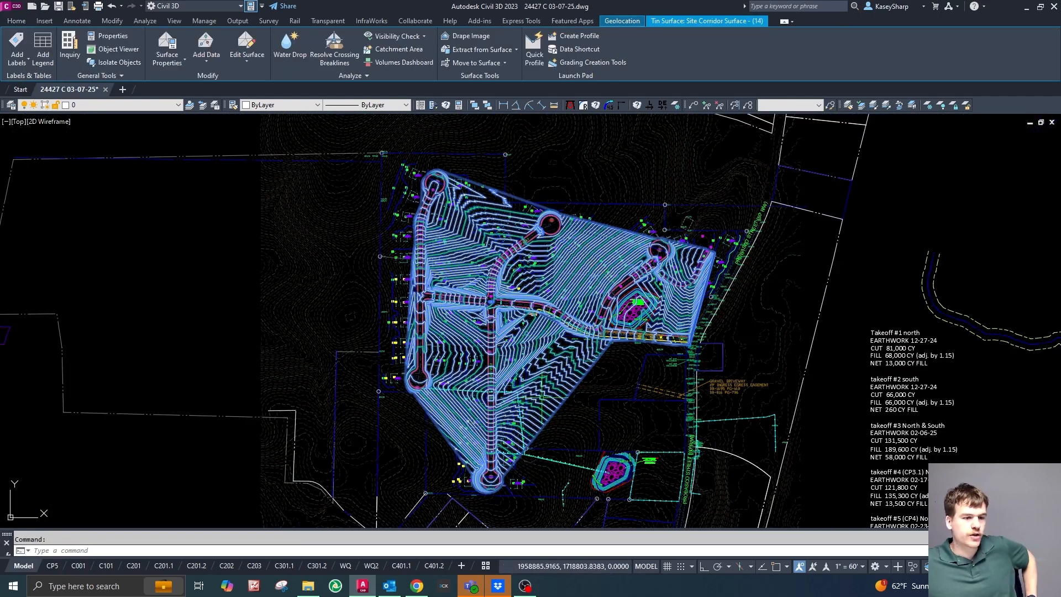
{"action": "scroll", "coordinate": [476, 329], "scroll_direction": "up", "scroll_amount": 5}
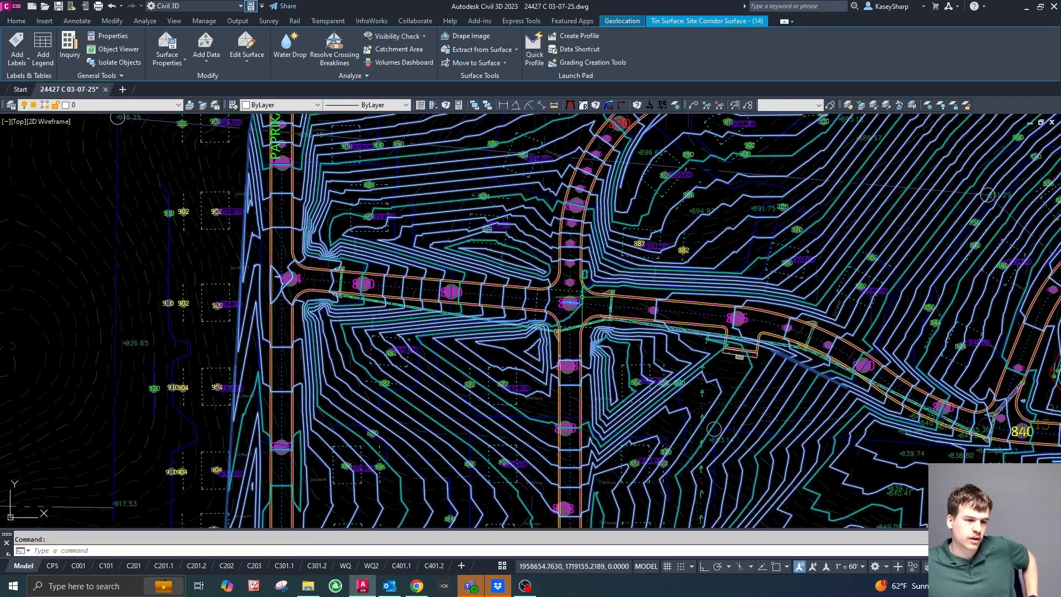
{"action": "scroll", "coordinate": [614, 318], "scroll_direction": "up", "scroll_amount": 5}
{"action": "scroll", "coordinate": [651, 333], "scroll_direction": "down", "scroll_amount": 5}
{"action": "key", "text": "Delete"}
Undo the surface deletion and earlier changes back to the point where the Site Corridor is displayed without surface contours.
{"action": "scroll", "coordinate": [636, 337], "scroll_direction": "up", "scroll_amount": 2}
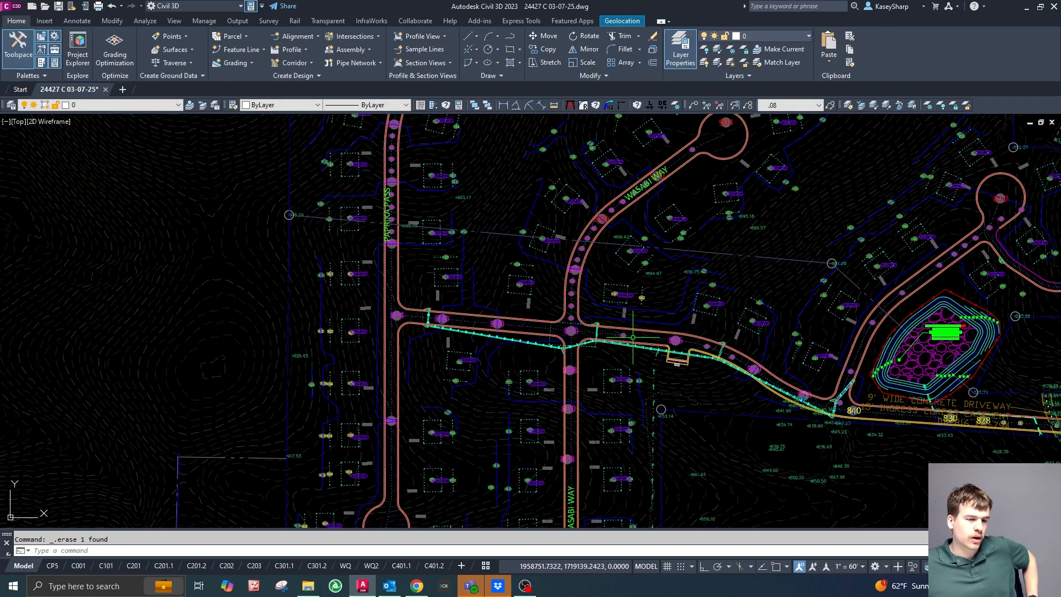
{"action": "scroll", "coordinate": [636, 336], "scroll_direction": "up", "scroll_amount": 2}
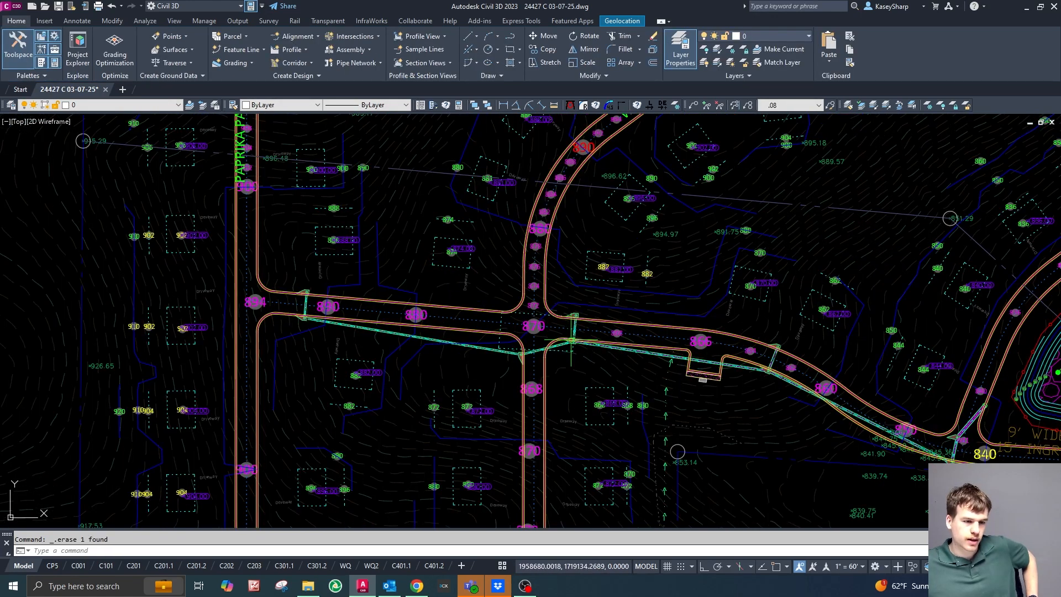
{"action": "scroll", "coordinate": [561, 339], "scroll_direction": "up", "scroll_amount": 2}
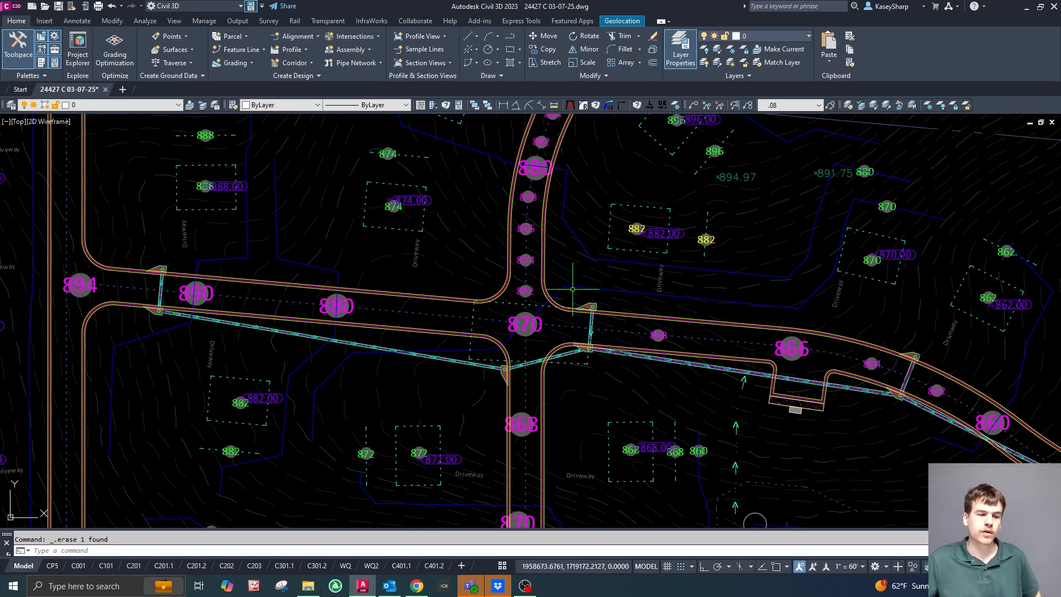
{"action": "scroll", "coordinate": [580, 270], "scroll_direction": "down", "scroll_amount": 2}
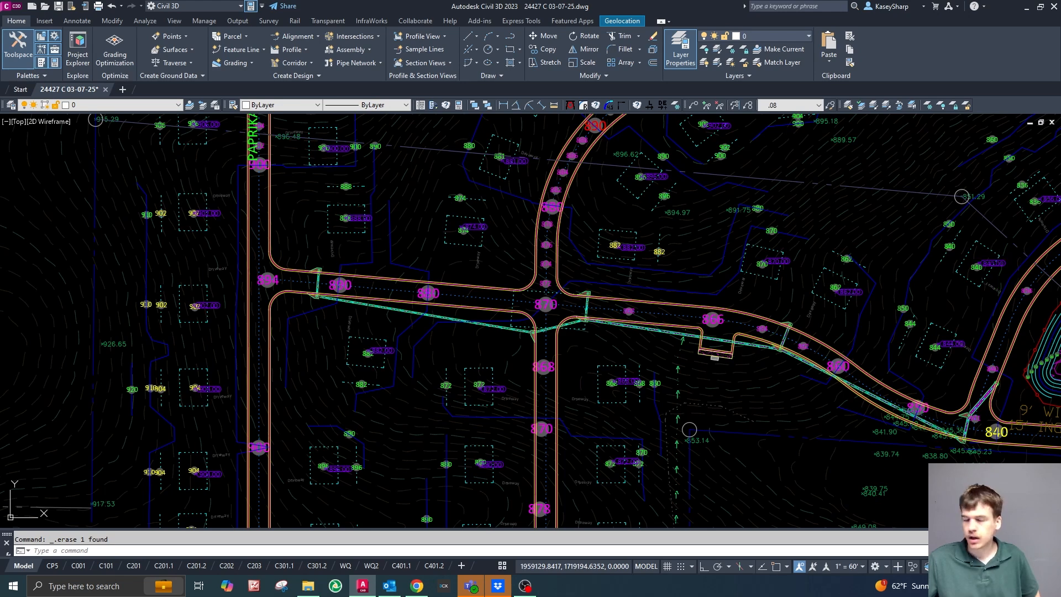
{"action": "key", "text": "ctrl+z"}
{"action": "scroll", "coordinate": [580, 253], "scroll_direction": "down", "scroll_amount": 2}
{"action": "scroll", "coordinate": [618, 283], "scroll_direction": "up", "scroll_amount": 2}
{"action": "key", "text": "Escape"}
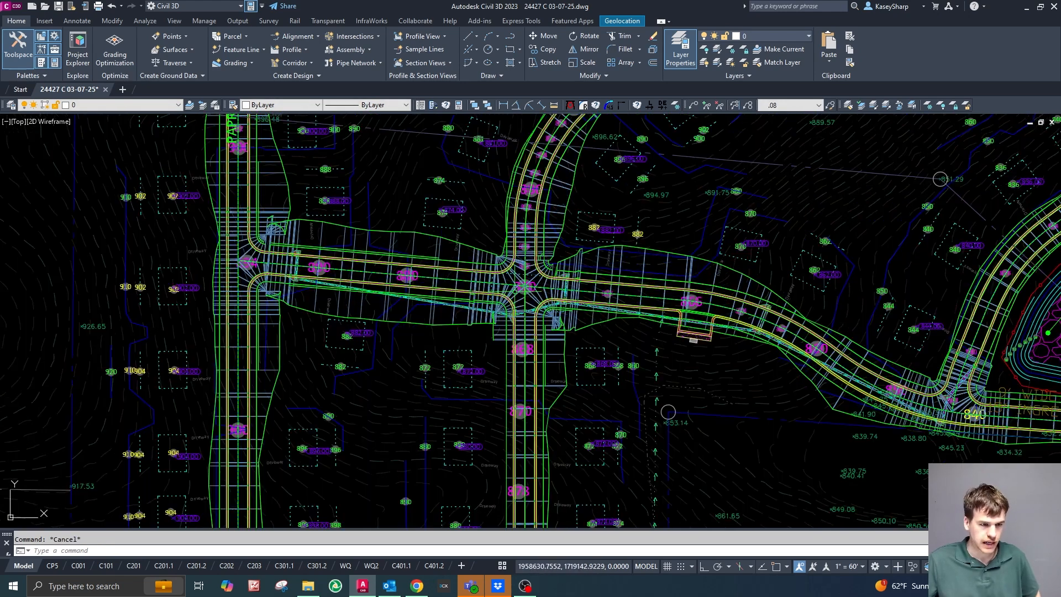
Examine the corridor links and curb-return regions at the four-way intersection around the 870 elevation label.
{"action": "scroll", "coordinate": [514, 298], "scroll_direction": "down", "scroll_amount": 4}
{"action": "scroll", "coordinate": [517, 298], "scroll_direction": "up", "scroll_amount": 4}
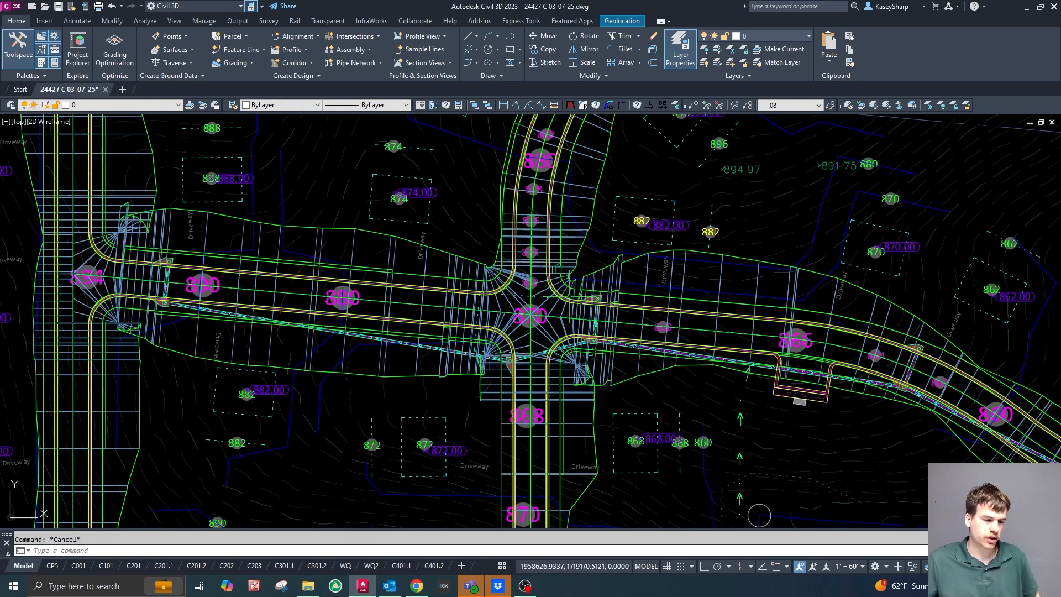
{"action": "scroll", "coordinate": [462, 388], "scroll_direction": "up", "scroll_amount": 5}
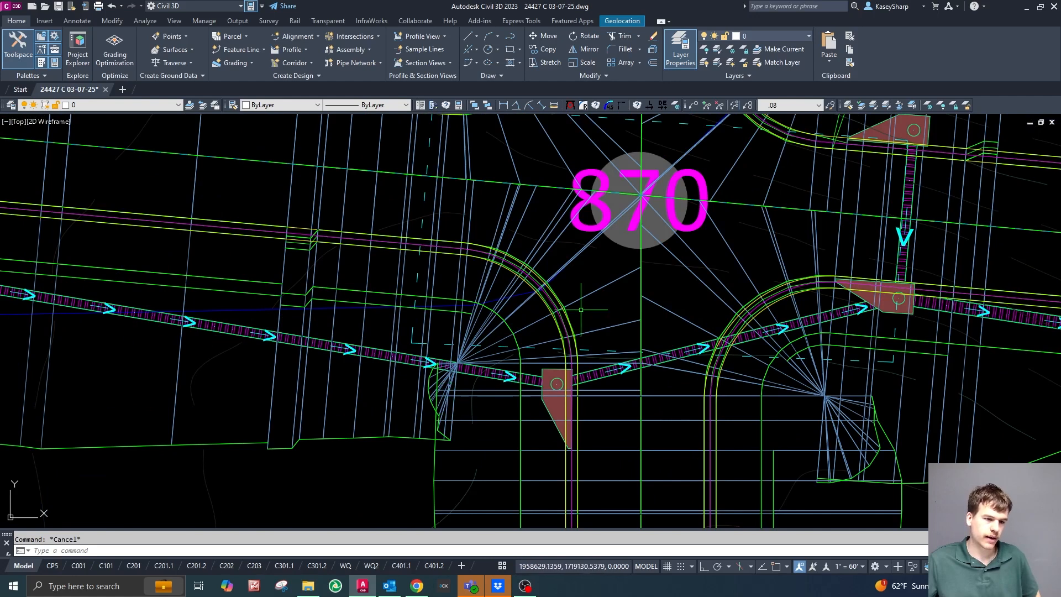
{"action": "scroll", "coordinate": [581, 309], "scroll_direction": "down", "scroll_amount": 5}
{"action": "scroll", "coordinate": [603, 309], "scroll_direction": "up", "scroll_amount": 4}
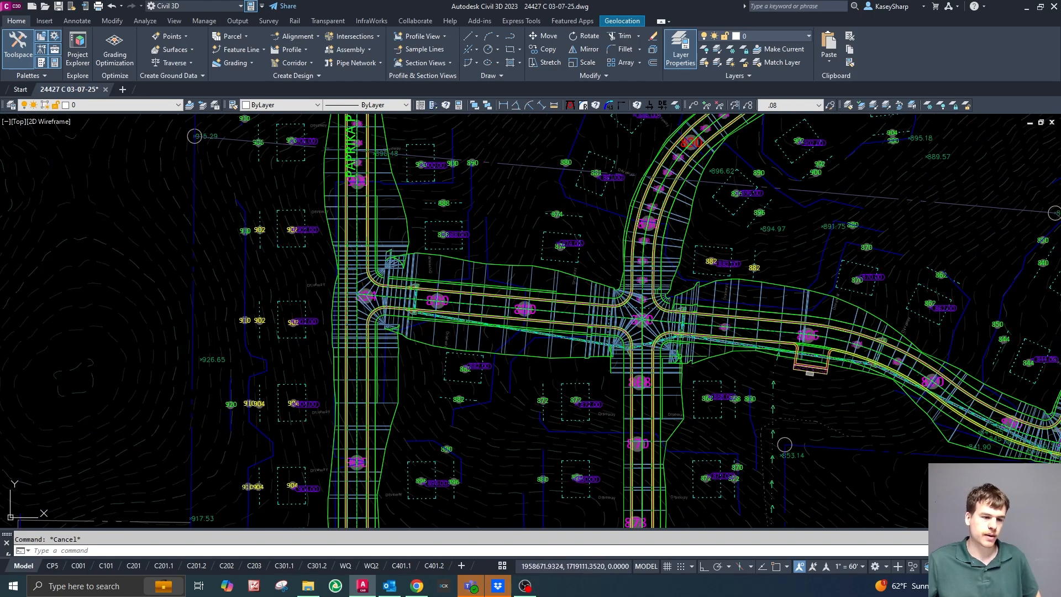
{"action": "scroll", "coordinate": [711, 378], "scroll_direction": "up", "scroll_amount": 3}
{"action": "scroll", "coordinate": [443, 339], "scroll_direction": "down", "scroll_amount": 3}
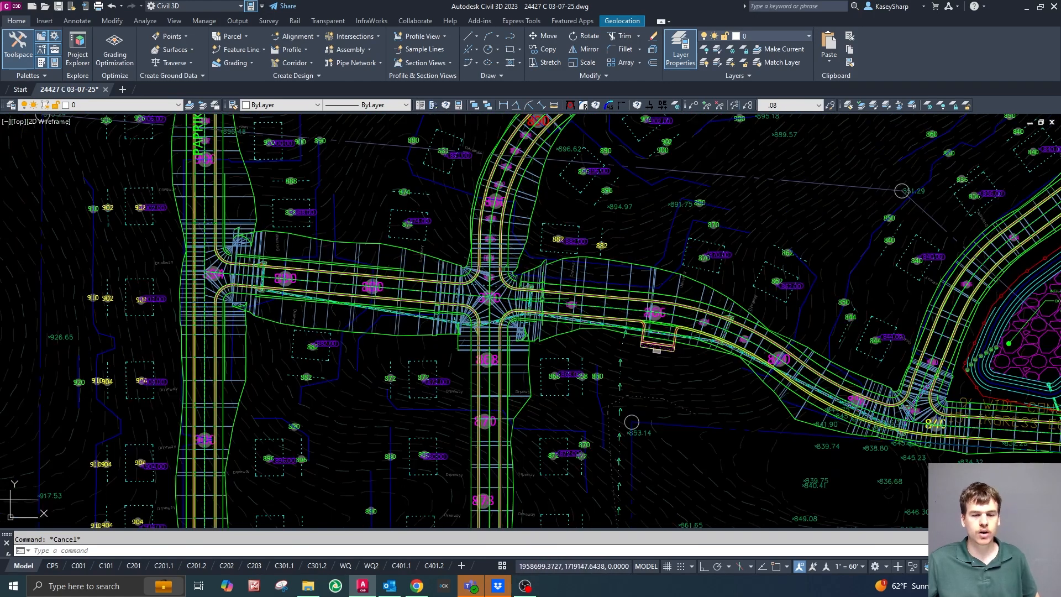
Examine the corridor links, curb returns and daylight lines at the eastern T-intersection around the 840 elevation label.
{"action": "scroll", "coordinate": [547, 305], "scroll_direction": "down", "scroll_amount": 3}
{"action": "scroll", "coordinate": [683, 319], "scroll_direction": "up", "scroll_amount": 6}
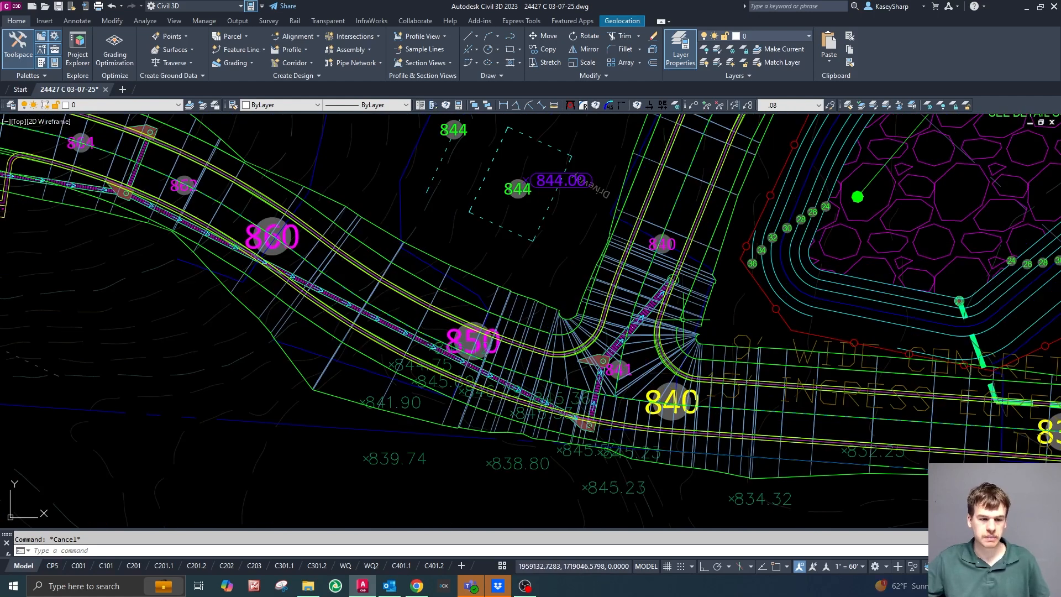
{"action": "scroll", "coordinate": [683, 319], "scroll_direction": "up", "scroll_amount": 2}
{"action": "scroll", "coordinate": [577, 288], "scroll_direction": "down", "scroll_amount": 2}
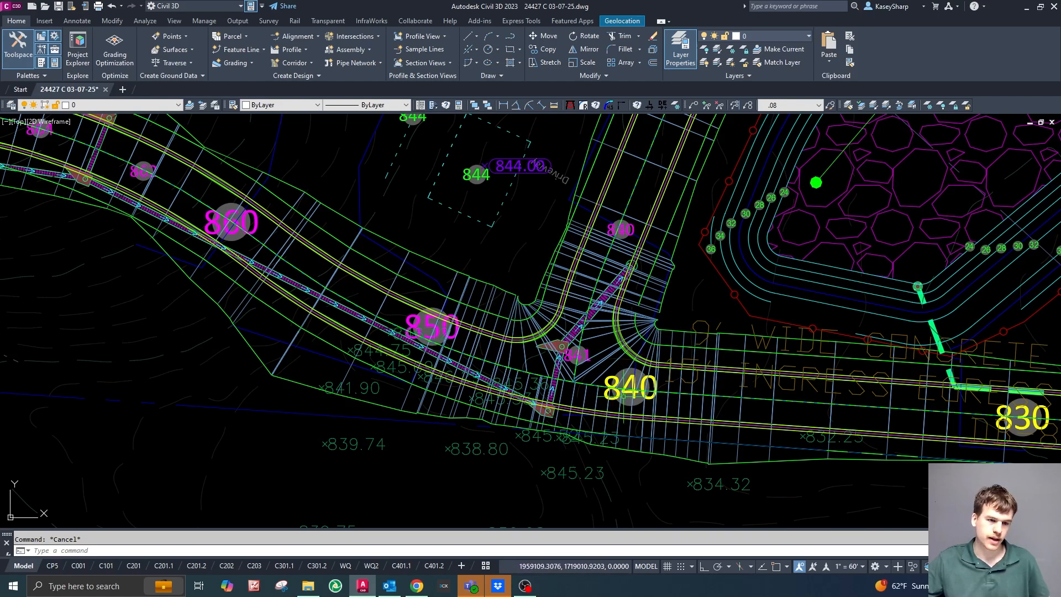
{"action": "scroll", "coordinate": [531, 396], "scroll_direction": "down", "scroll_amount": 2}
{"action": "scroll", "coordinate": [652, 351], "scroll_direction": "down", "scroll_amount": 2}
{"action": "scroll", "coordinate": [619, 362], "scroll_direction": "up", "scroll_amount": 4}
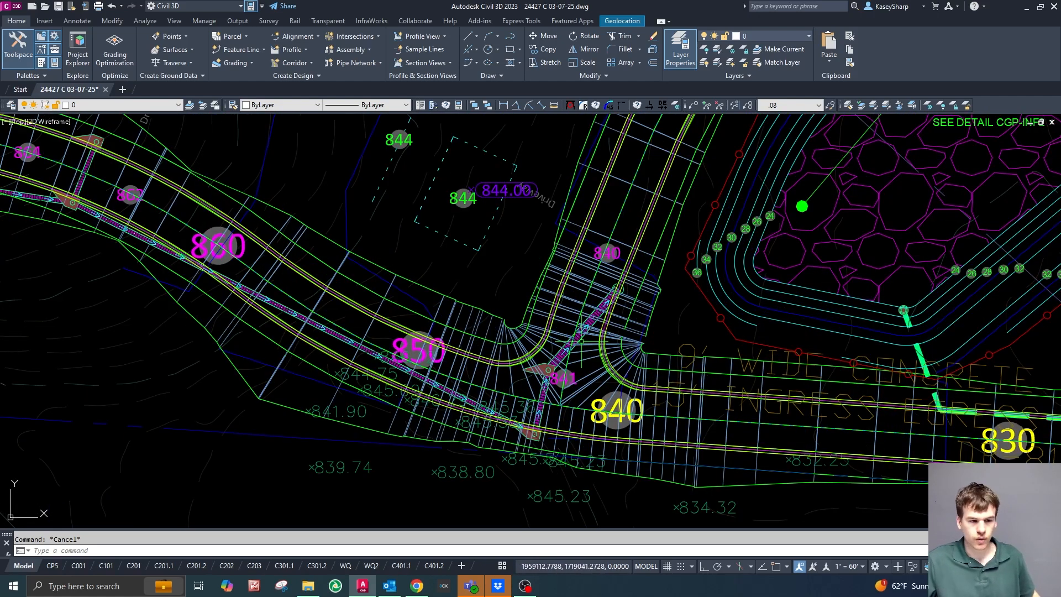
{"action": "scroll", "coordinate": [611, 338], "scroll_direction": "down", "scroll_amount": 6}
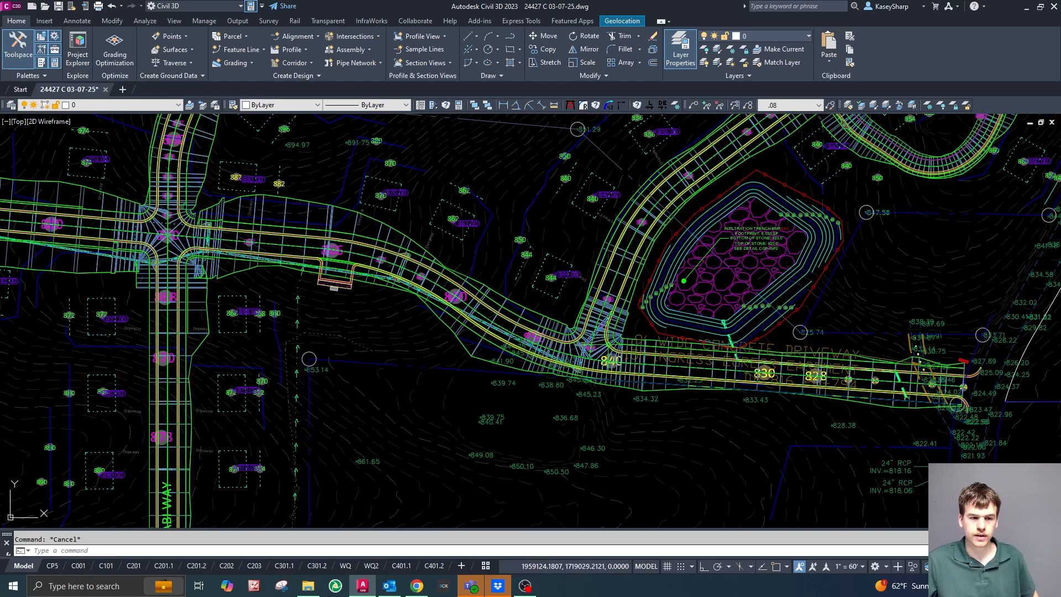
{"action": "scroll", "coordinate": [596, 337], "scroll_direction": "up", "scroll_amount": 2}
{"action": "middle_click_drag", "start_coordinate": [595, 362], "coordinate": [610, 358]}
{"action": "scroll", "coordinate": [597, 329], "scroll_direction": "up", "scroll_amount": 4}
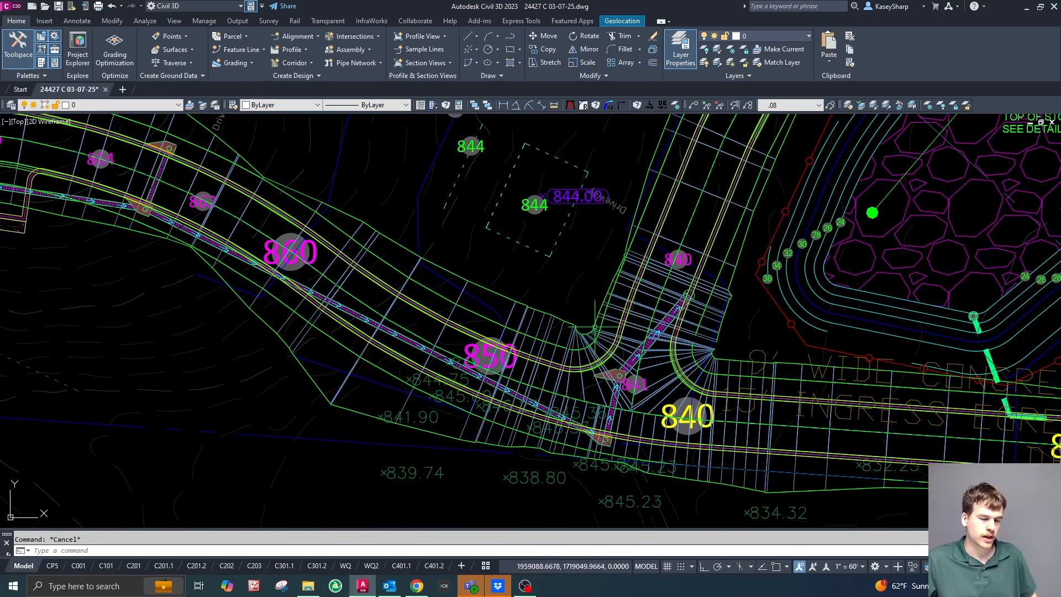
{"action": "scroll", "coordinate": [594, 327], "scroll_direction": "down", "scroll_amount": 4}
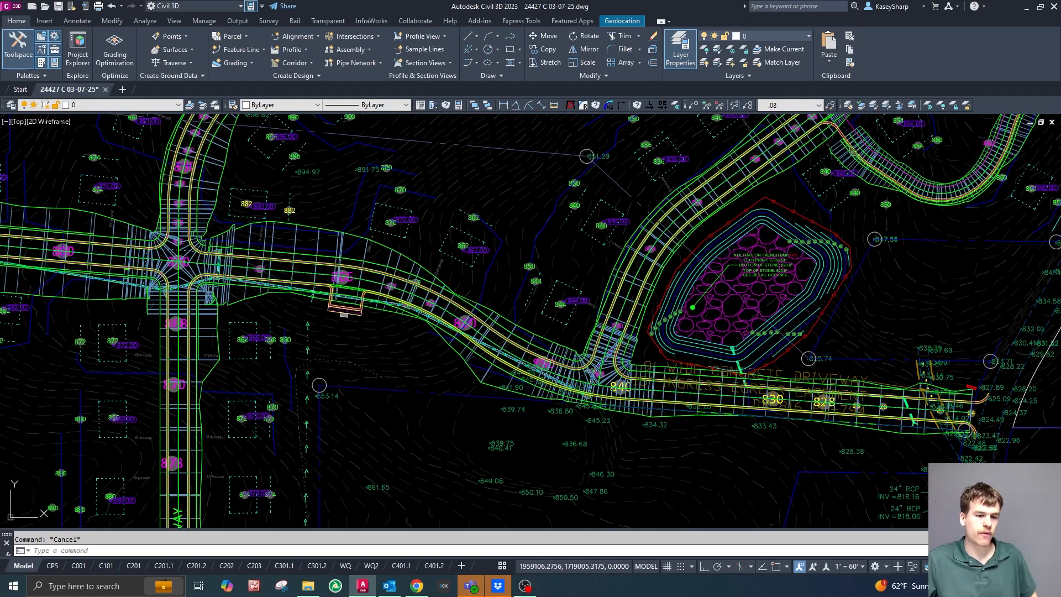
Select the Site Corridor to inspect its full extent across the site, and clear the selection.
{"action": "left_click", "coordinate": [596, 328]}
{"action": "scroll", "coordinate": [596, 328], "scroll_direction": "down", "scroll_amount": 8}
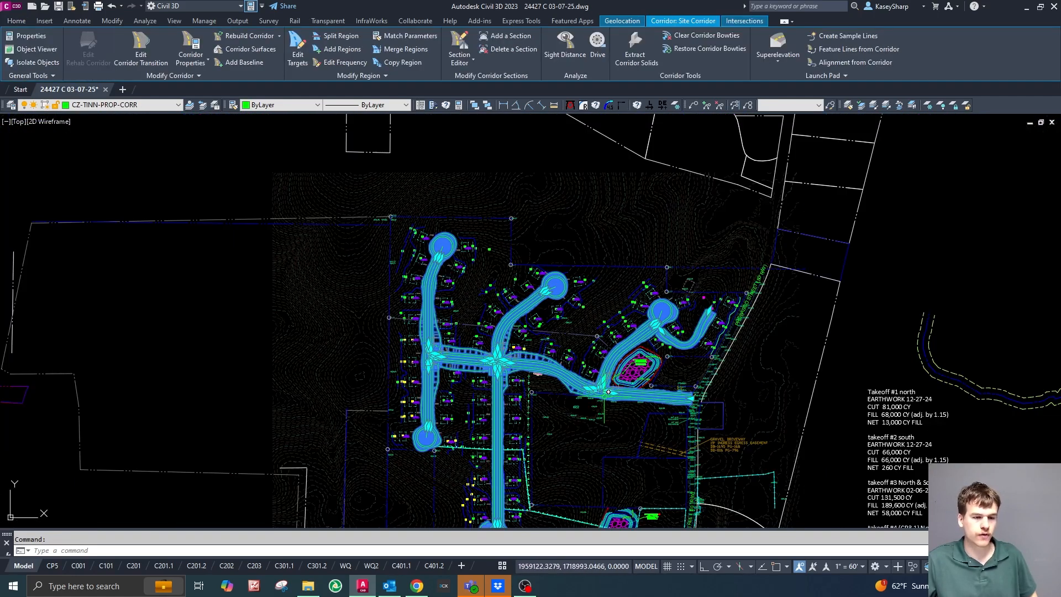
{"action": "scroll", "coordinate": [626, 387], "scroll_direction": "up", "scroll_amount": 6}
{"action": "scroll", "coordinate": [626, 387], "scroll_direction": "down", "scroll_amount": 3}
{"action": "key", "text": "Escape"}
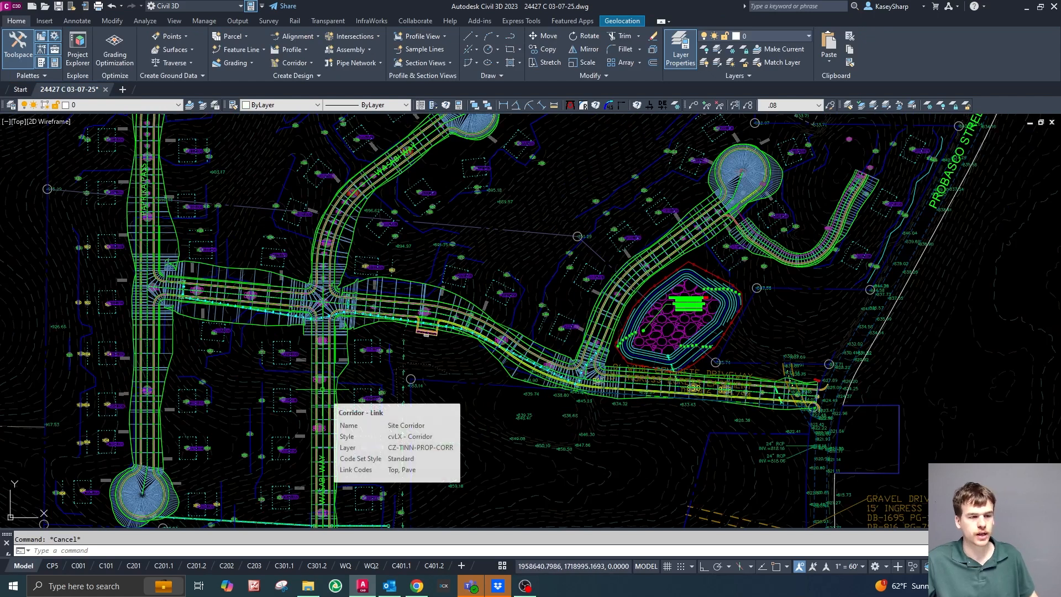
{"action": "scroll", "coordinate": [566, 295], "scroll_direction": "up", "scroll_amount": 4}
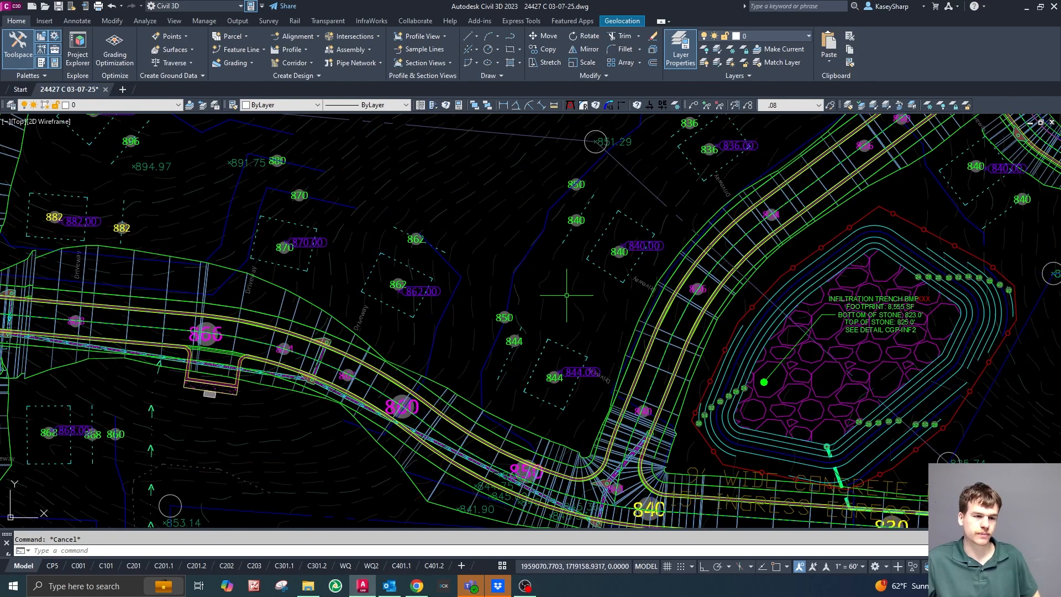